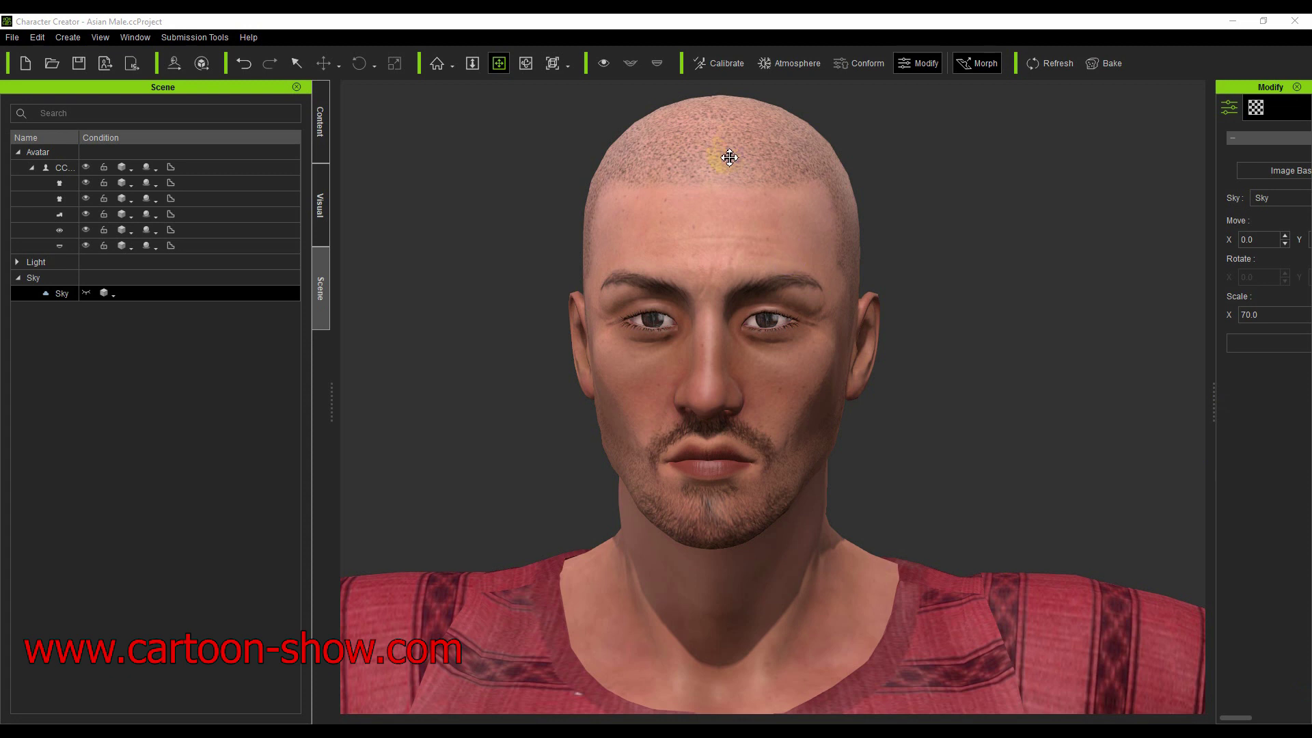
Launch CrazyTalk 8 Pipeline from Character Creator to build a head from a photo, declining the registration offer
left_click_drag(703, 240, 700, 261)
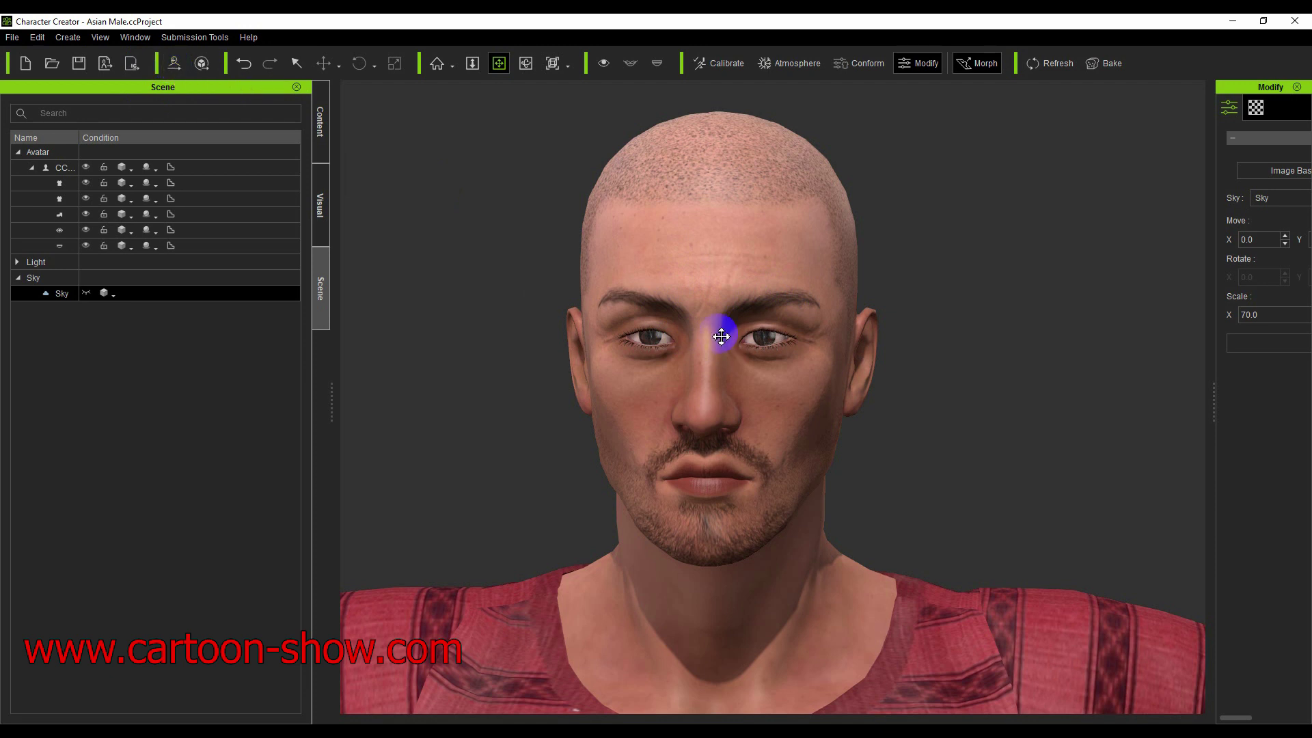
left_click(175, 63)
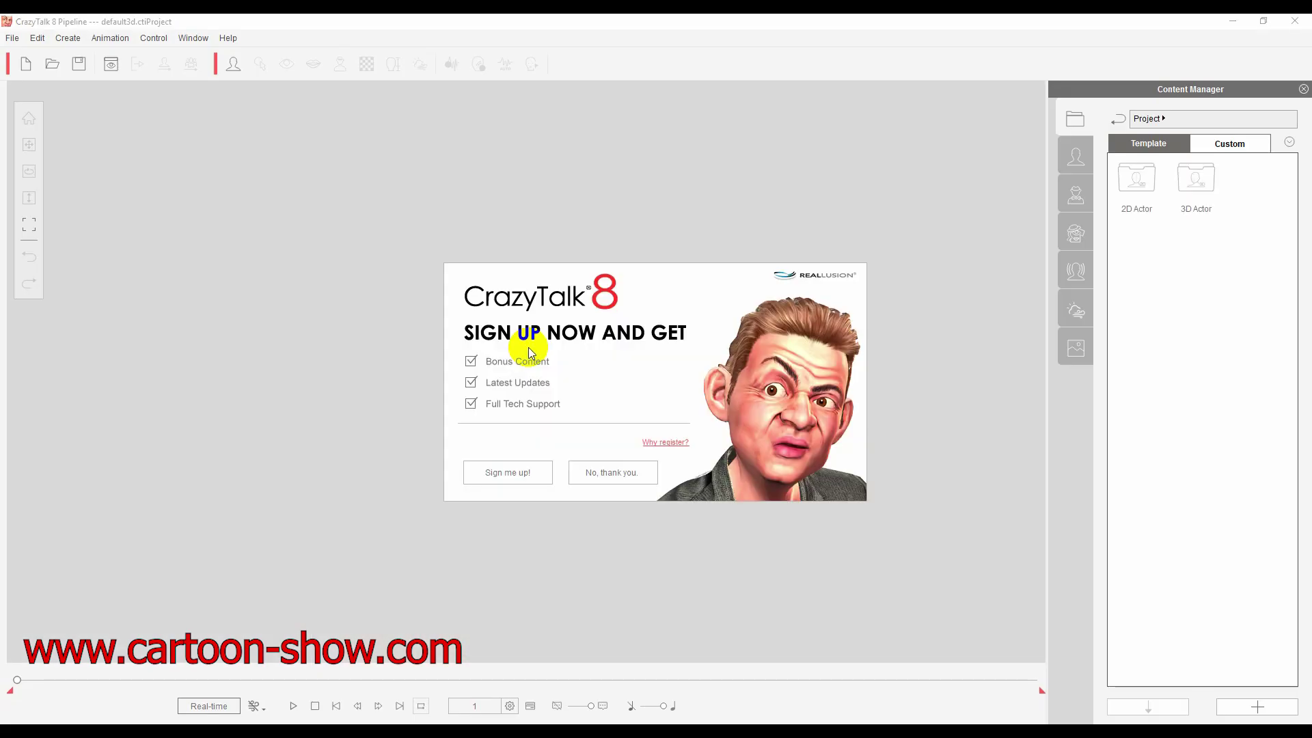
left_click(586, 472)
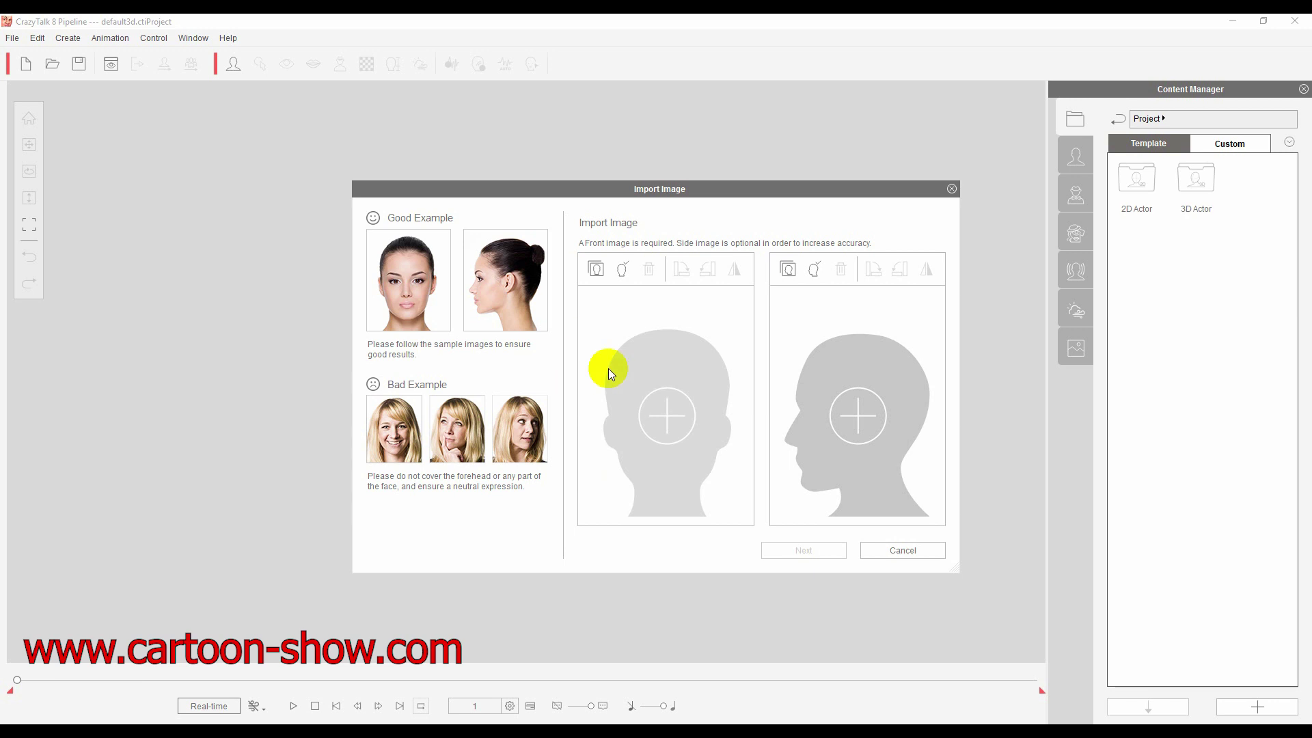
Import 48949-1476881181.jpg as the front image for the 3D head
left_click(667, 414)
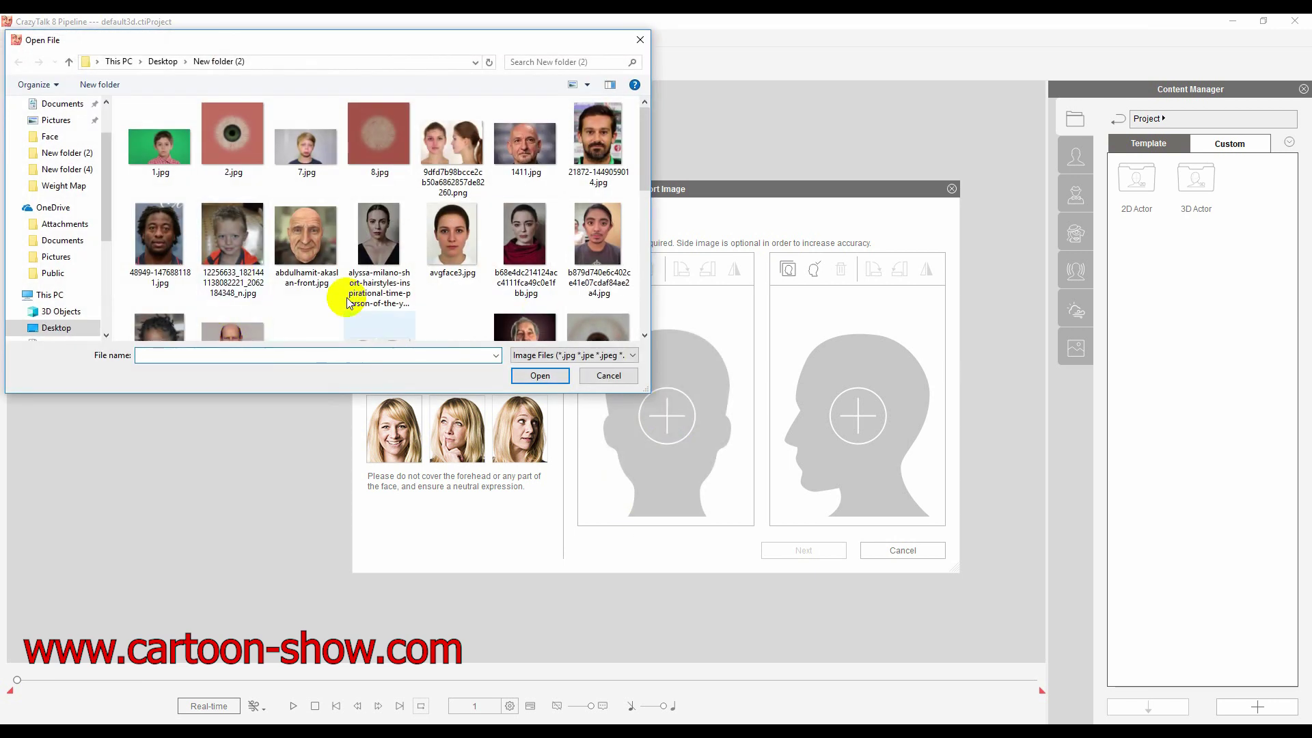
left_click(166, 242)
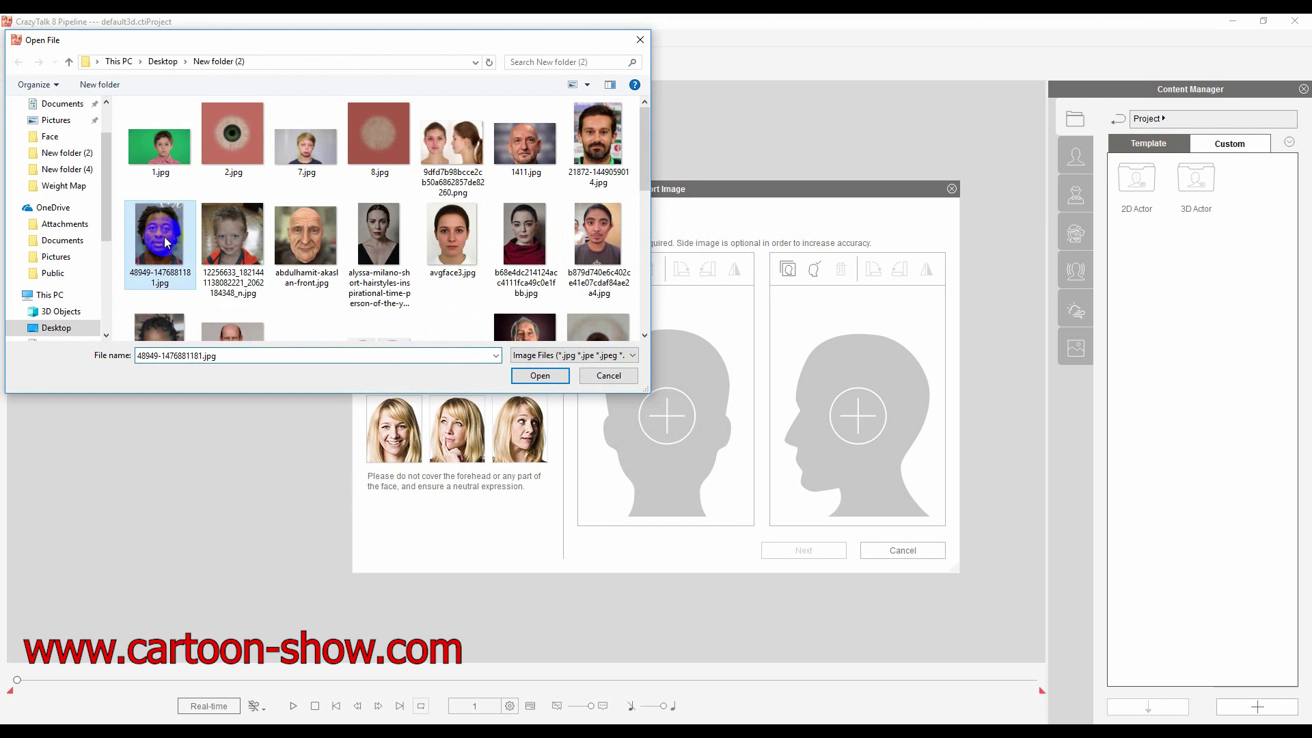
left_click(538, 375)
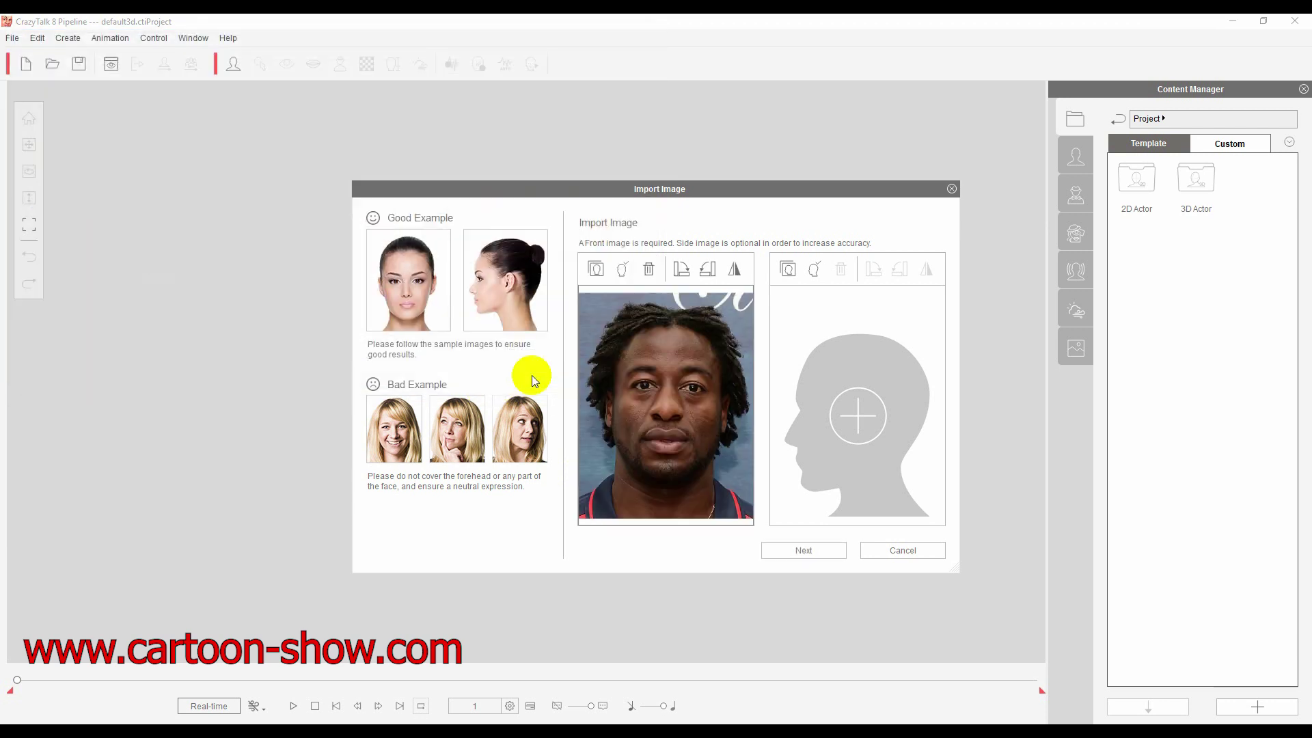
left_click(647, 413)
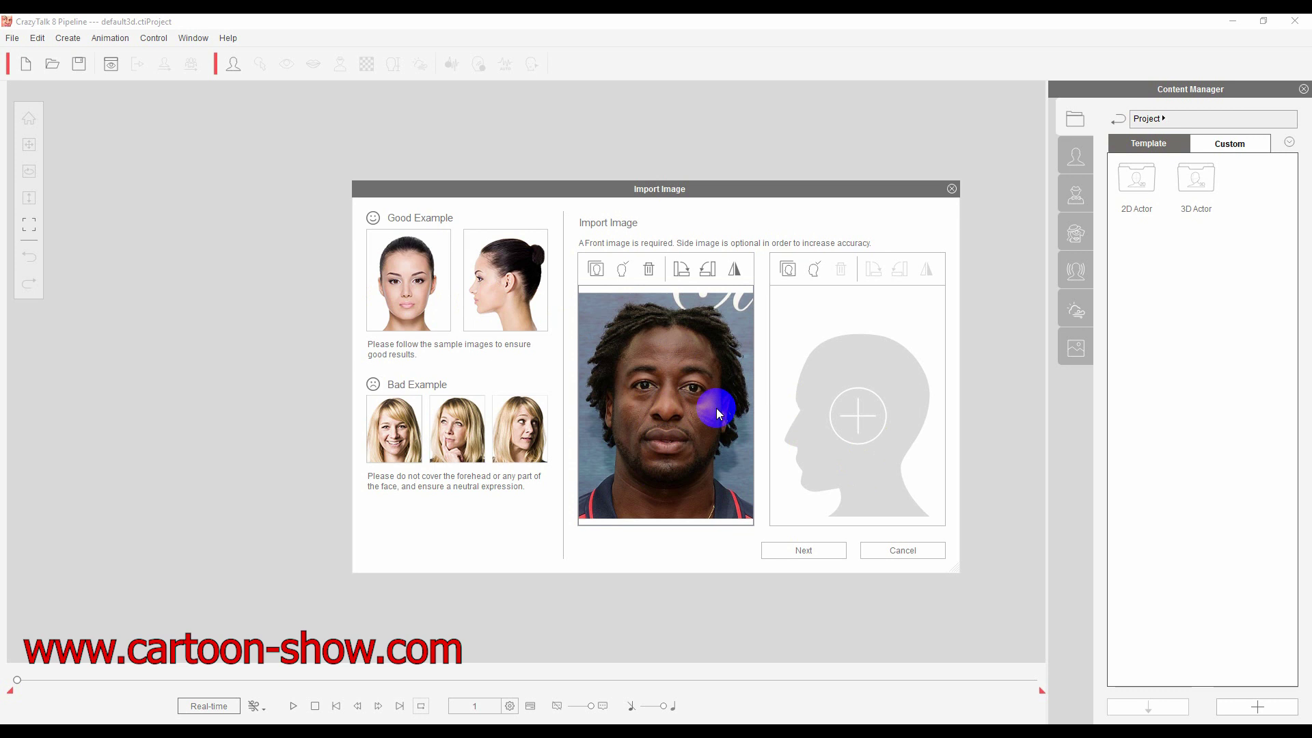
left_click(859, 416)
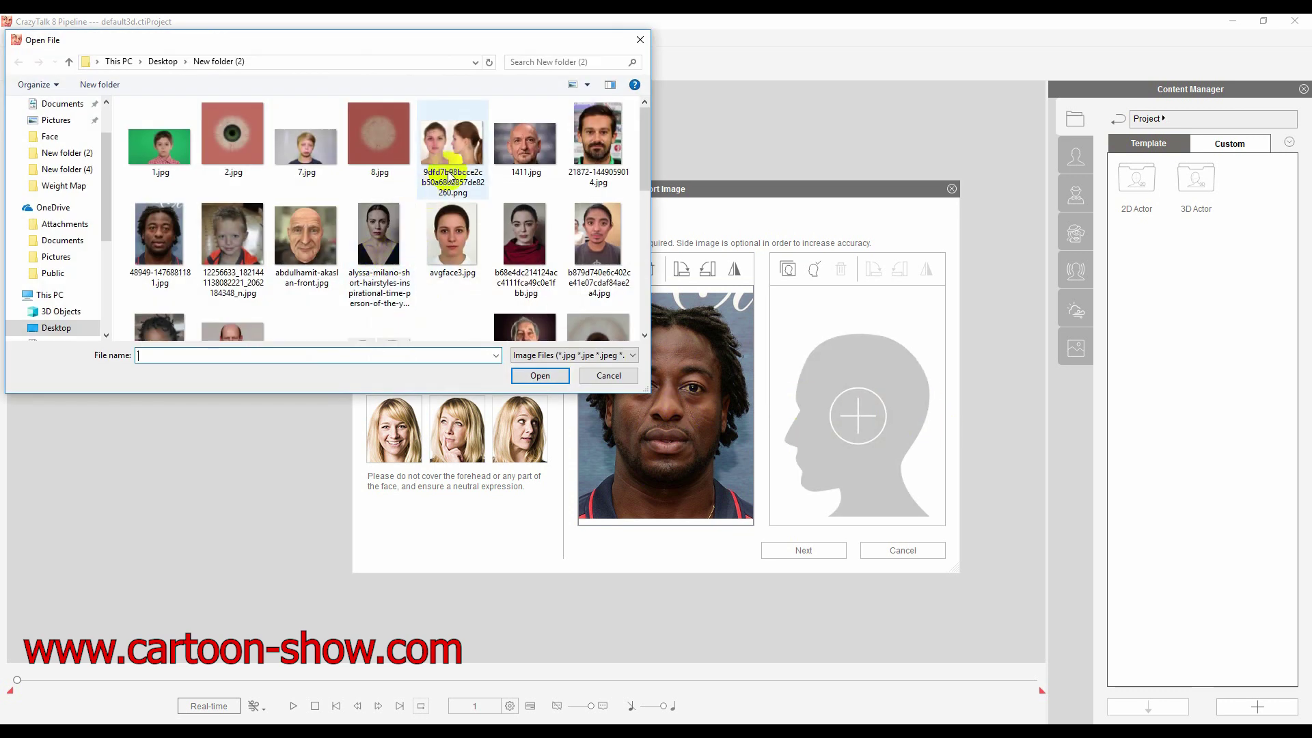
left_click(608, 375)
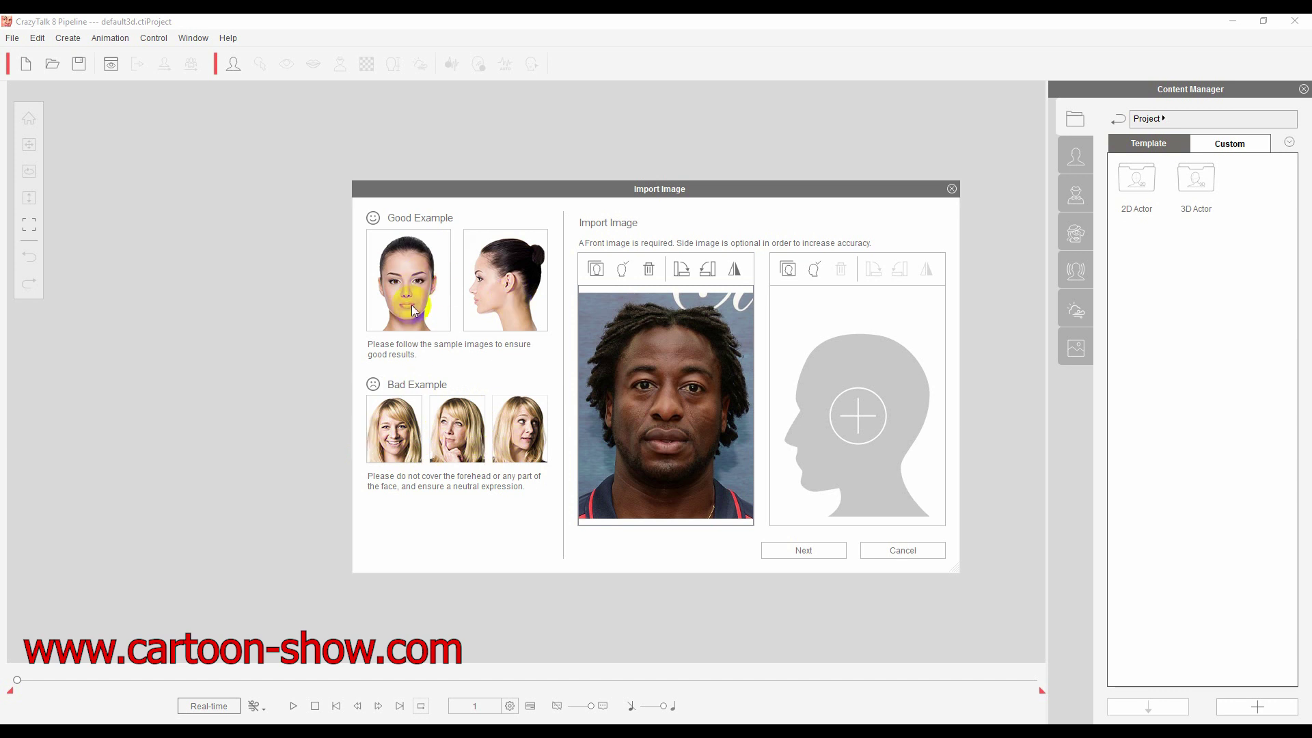
Proceed with only the front image and mark the inner and outer corners of both eyes on the photo
left_click(791, 549)
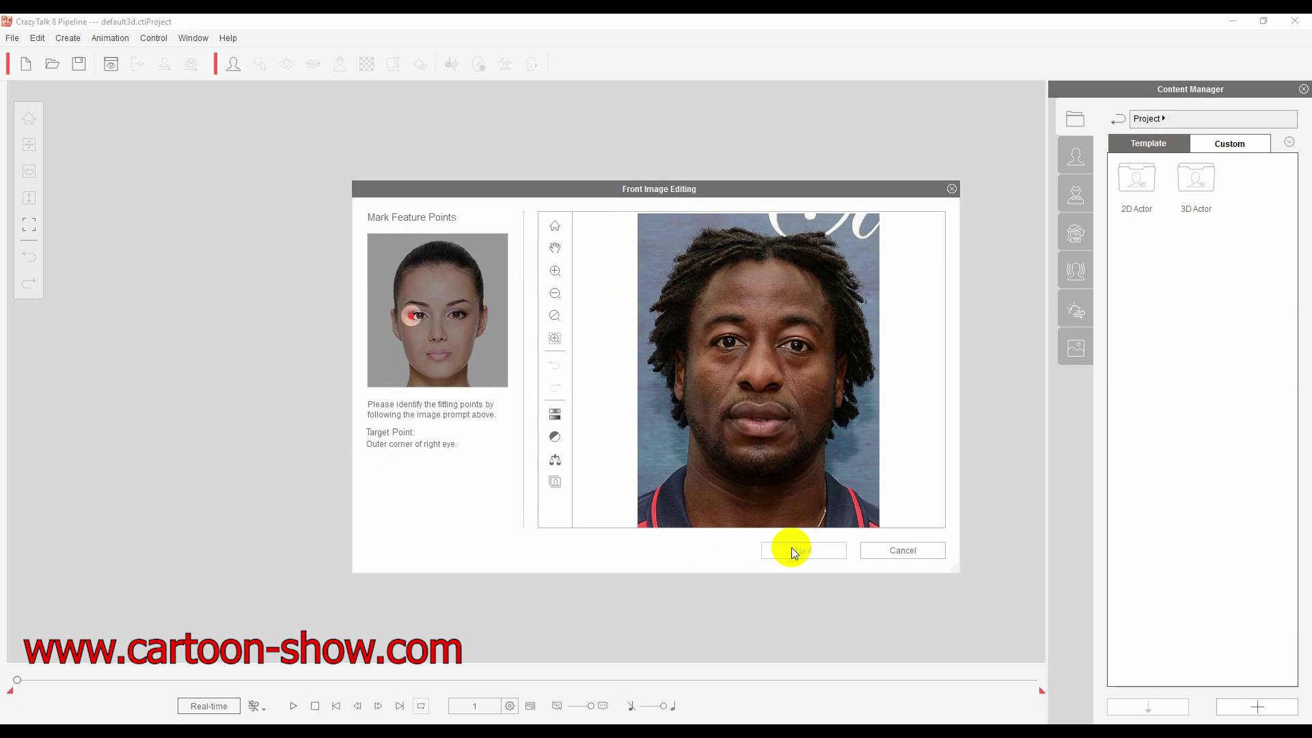
left_click(714, 342)
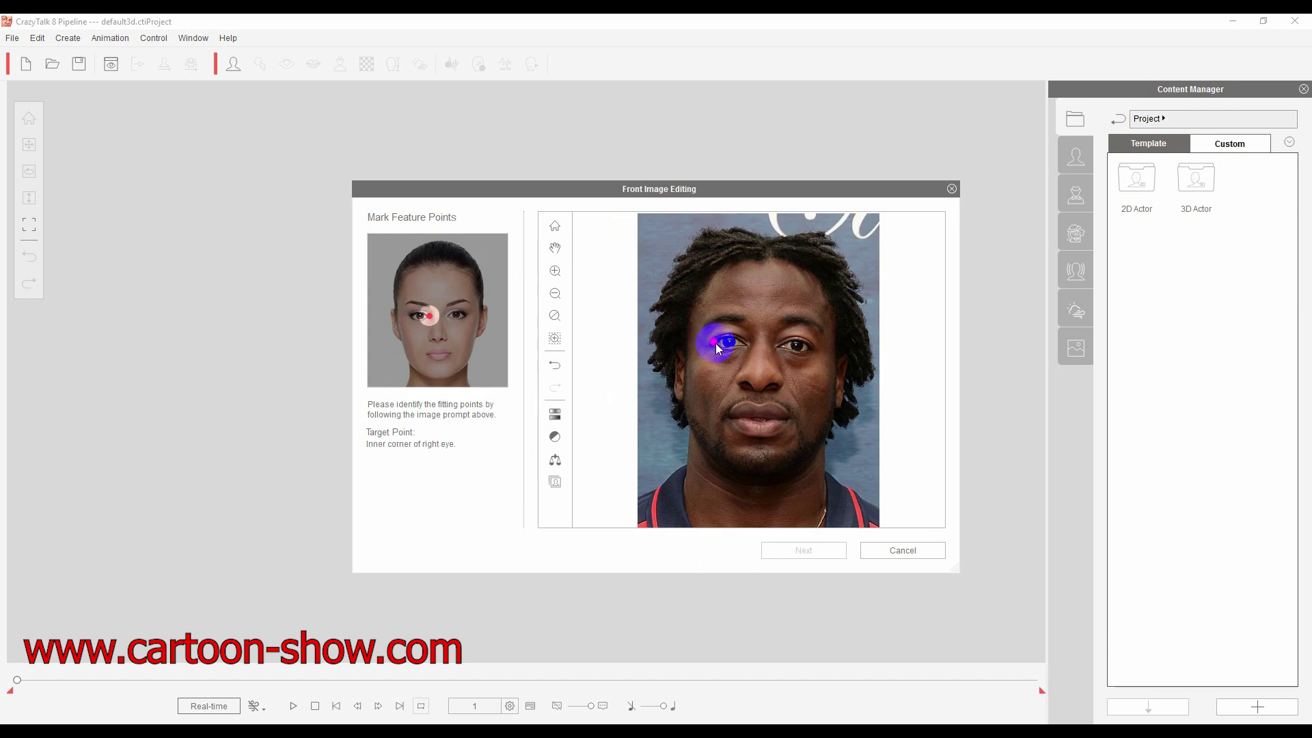
left_click(748, 343)
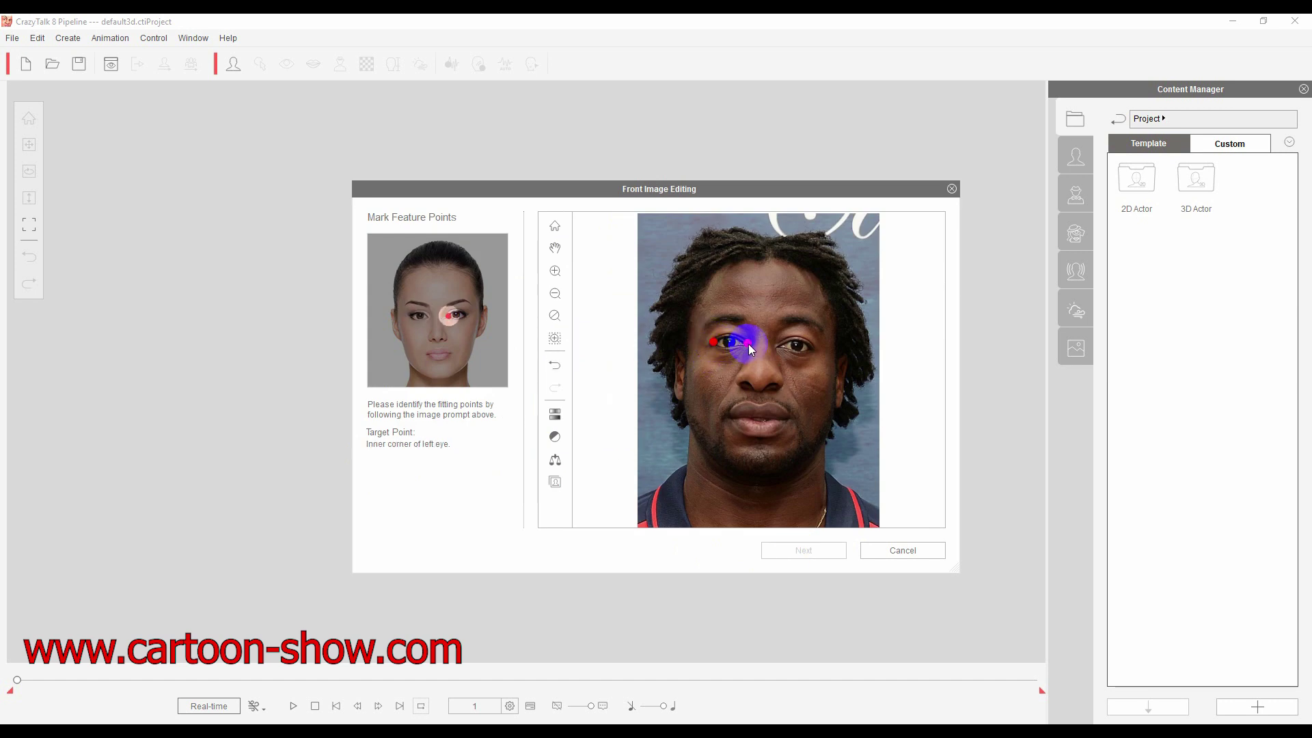
left_click(778, 346)
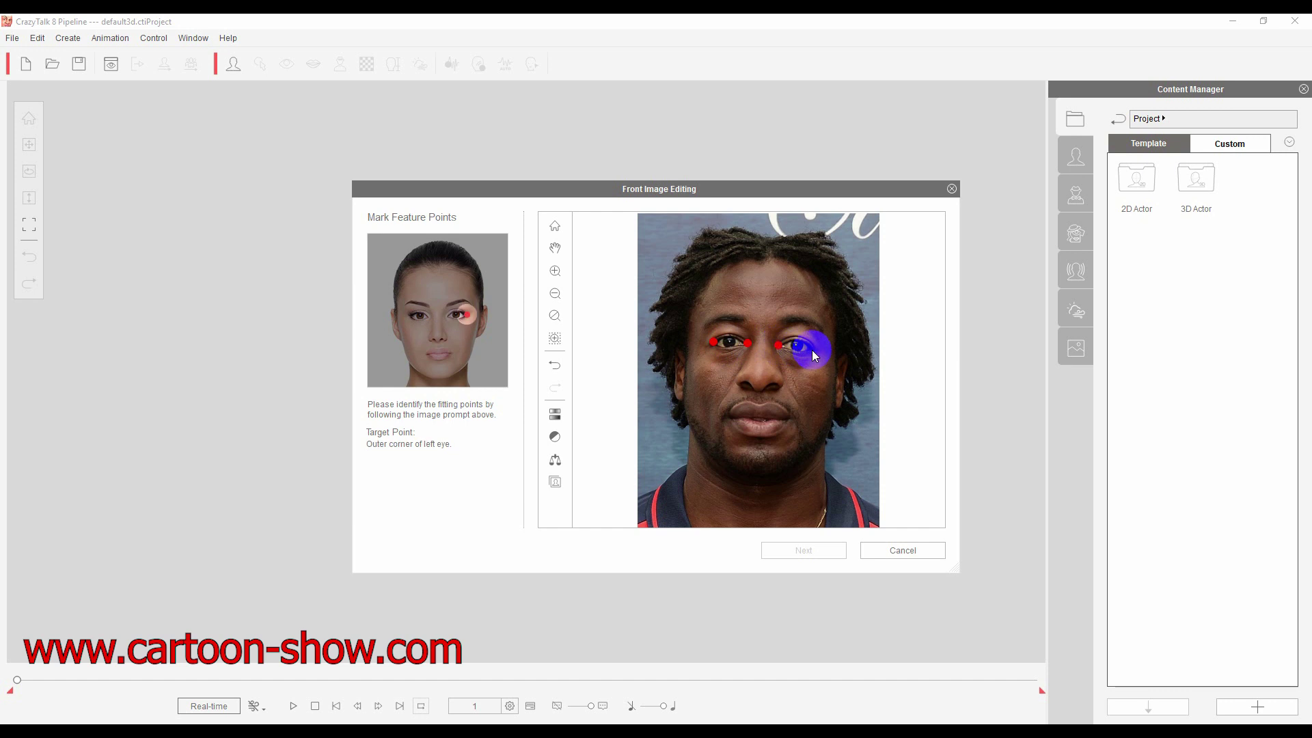
left_click(813, 349)
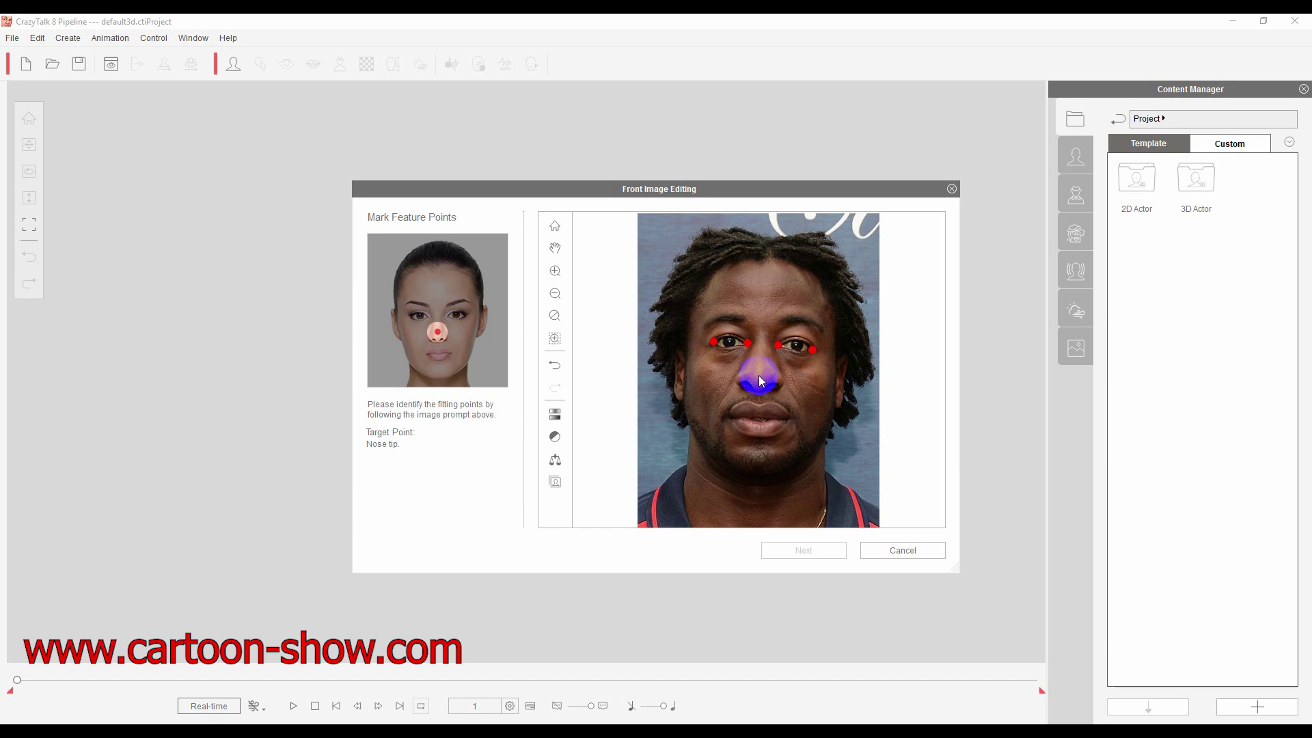
Mark the nose tip and the right corner, center and left corner of the mouth
left_click(758, 375)
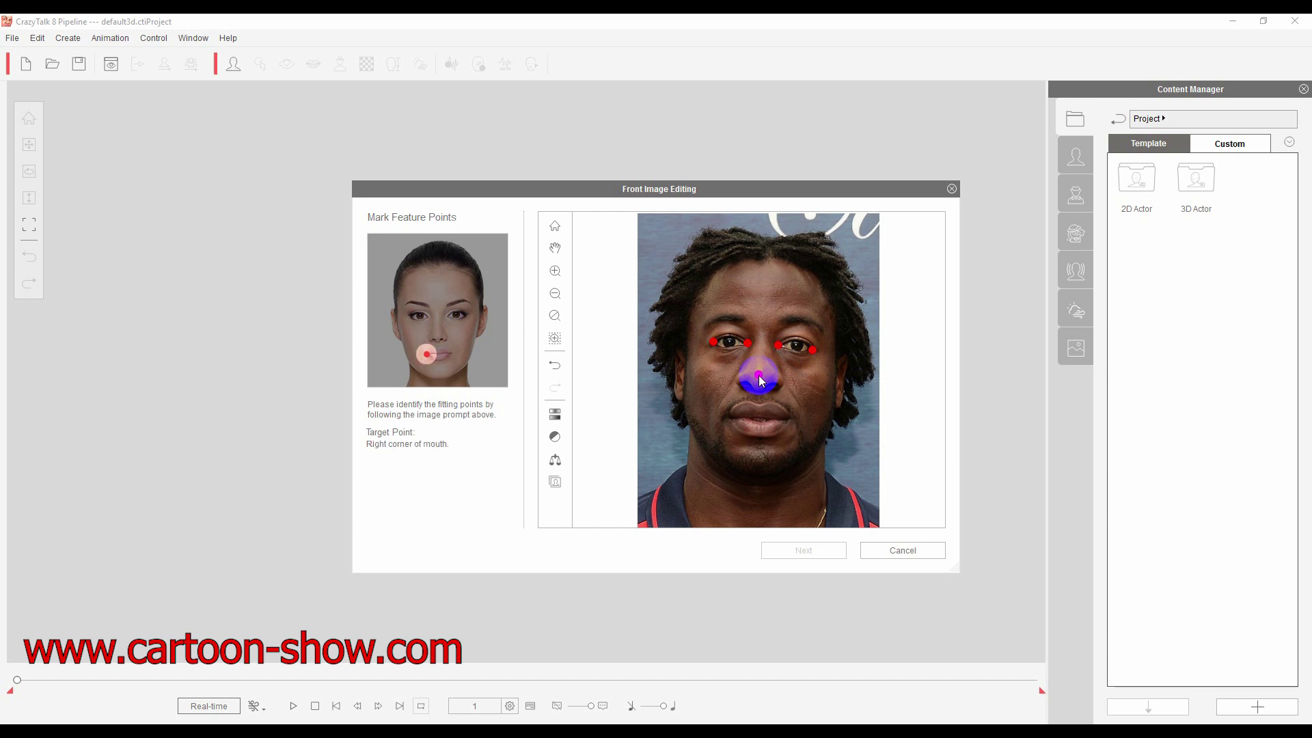
left_click(727, 416)
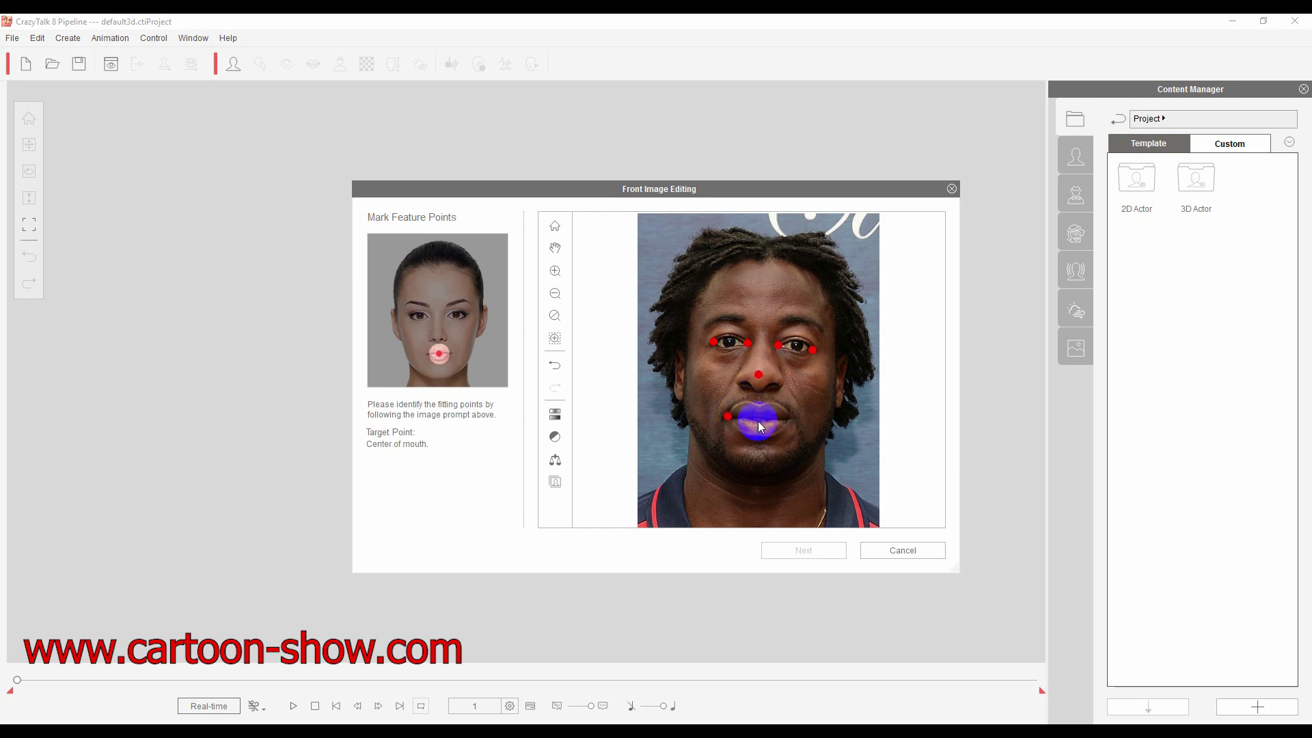
left_click(757, 420)
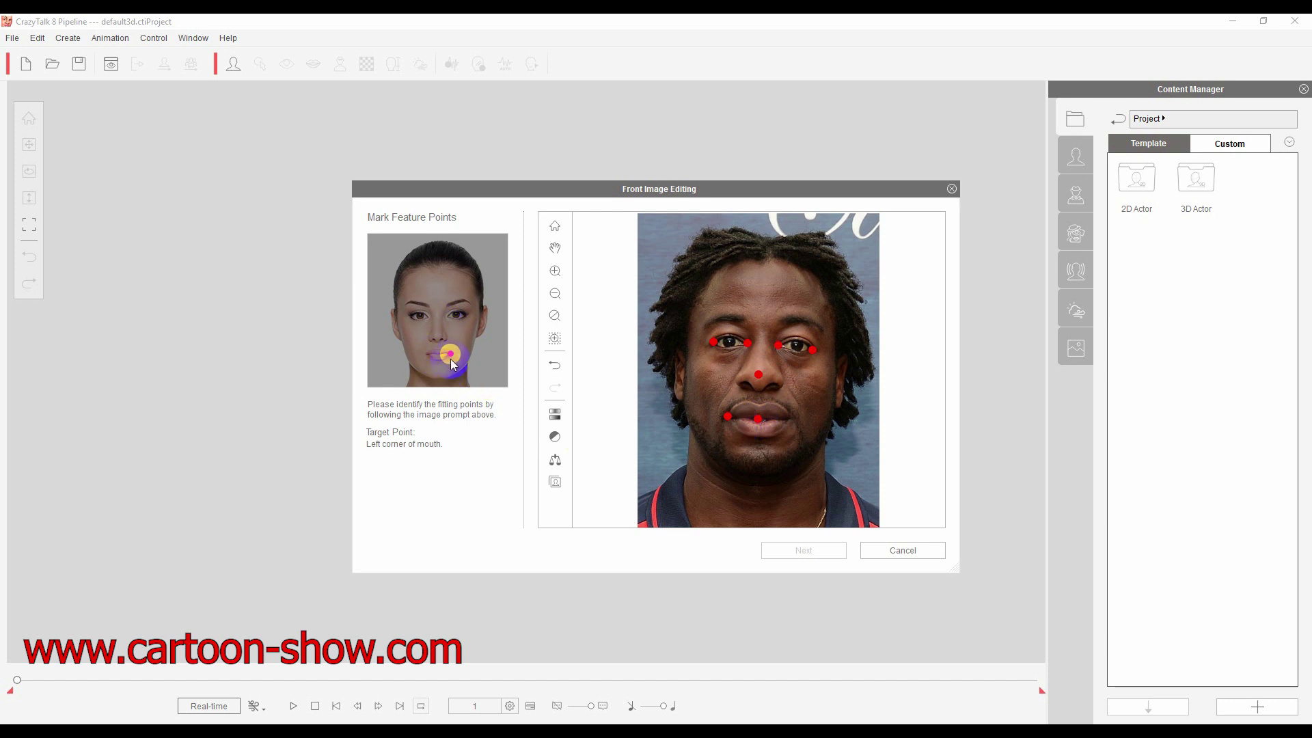
left_click(783, 420)
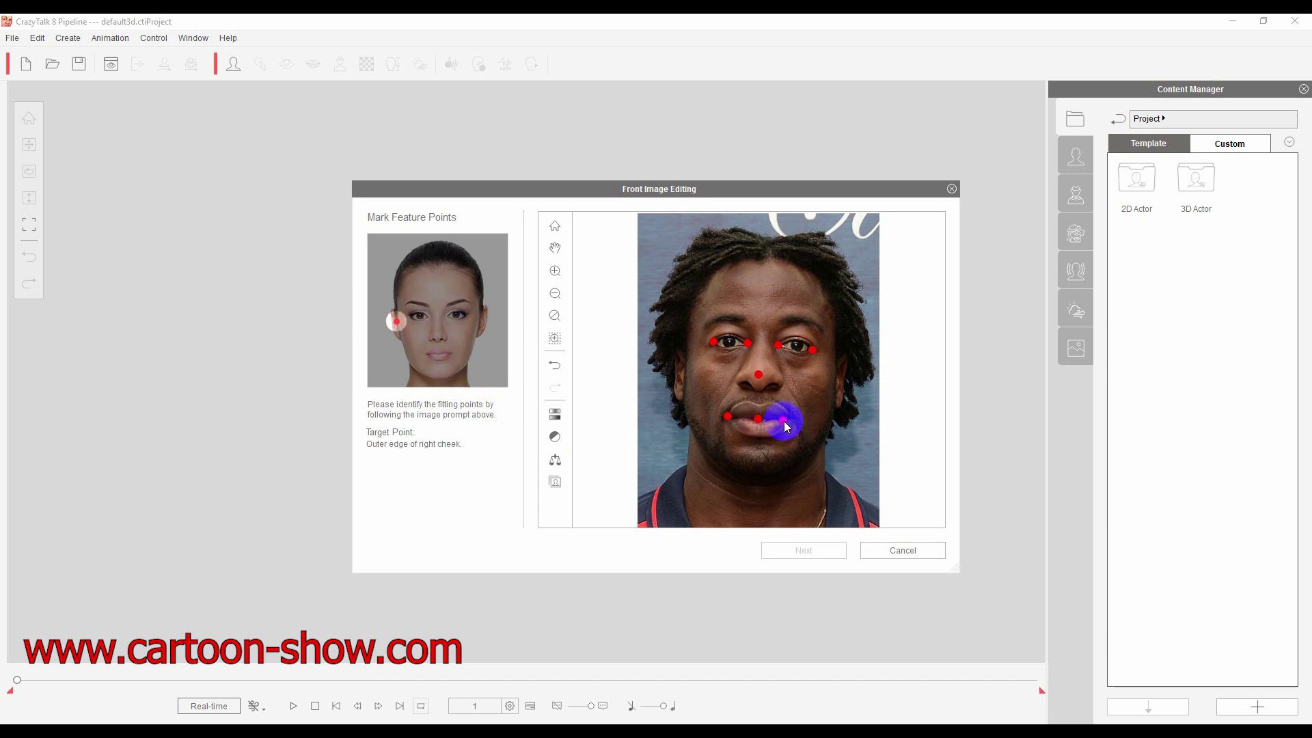
Mark the cheek edges, jaw edges, lower chin and top of the skull, and accept the feature points
left_click(684, 358)
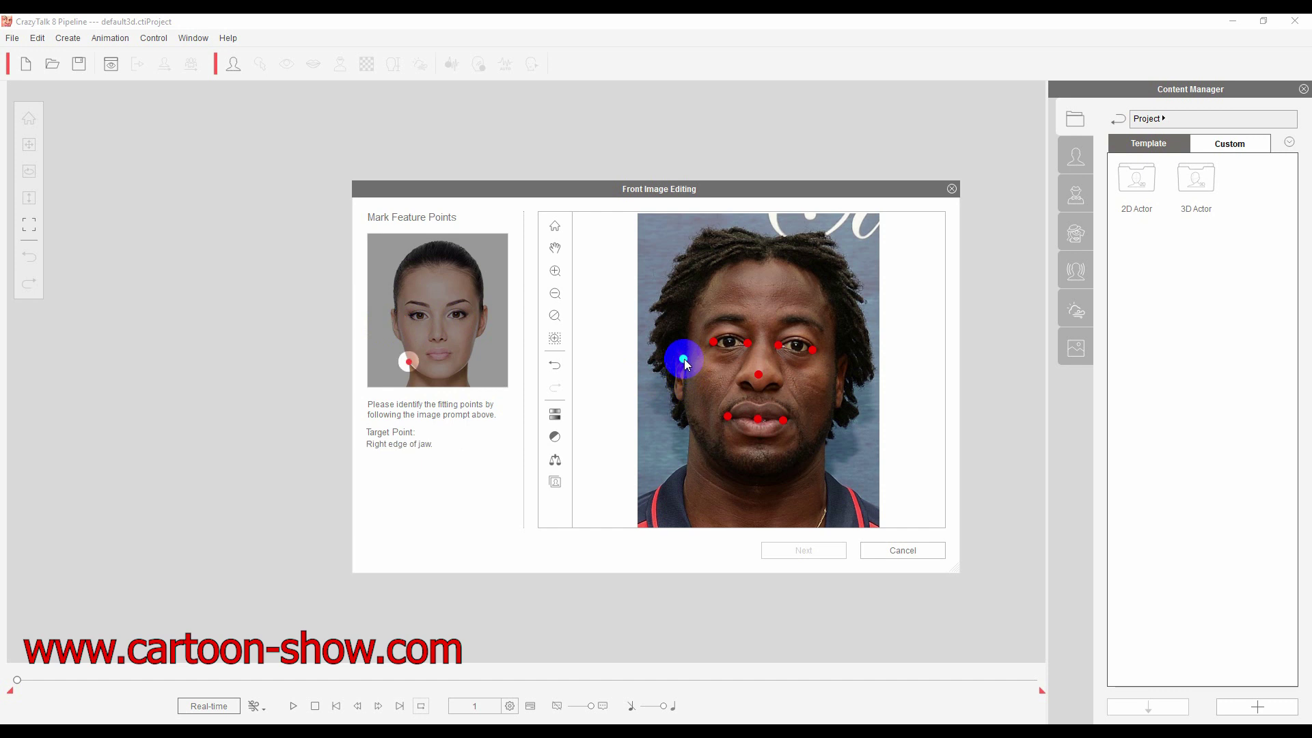
left_click(691, 425)
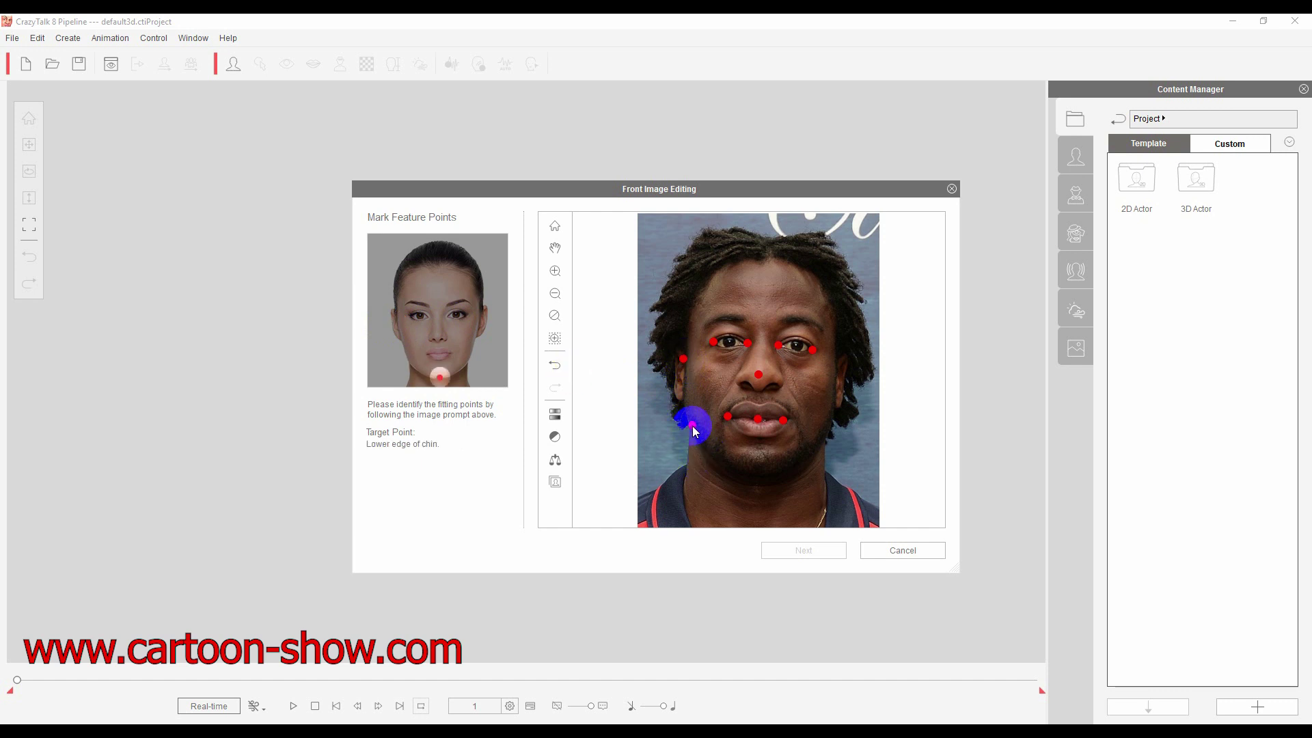
left_click(760, 470)
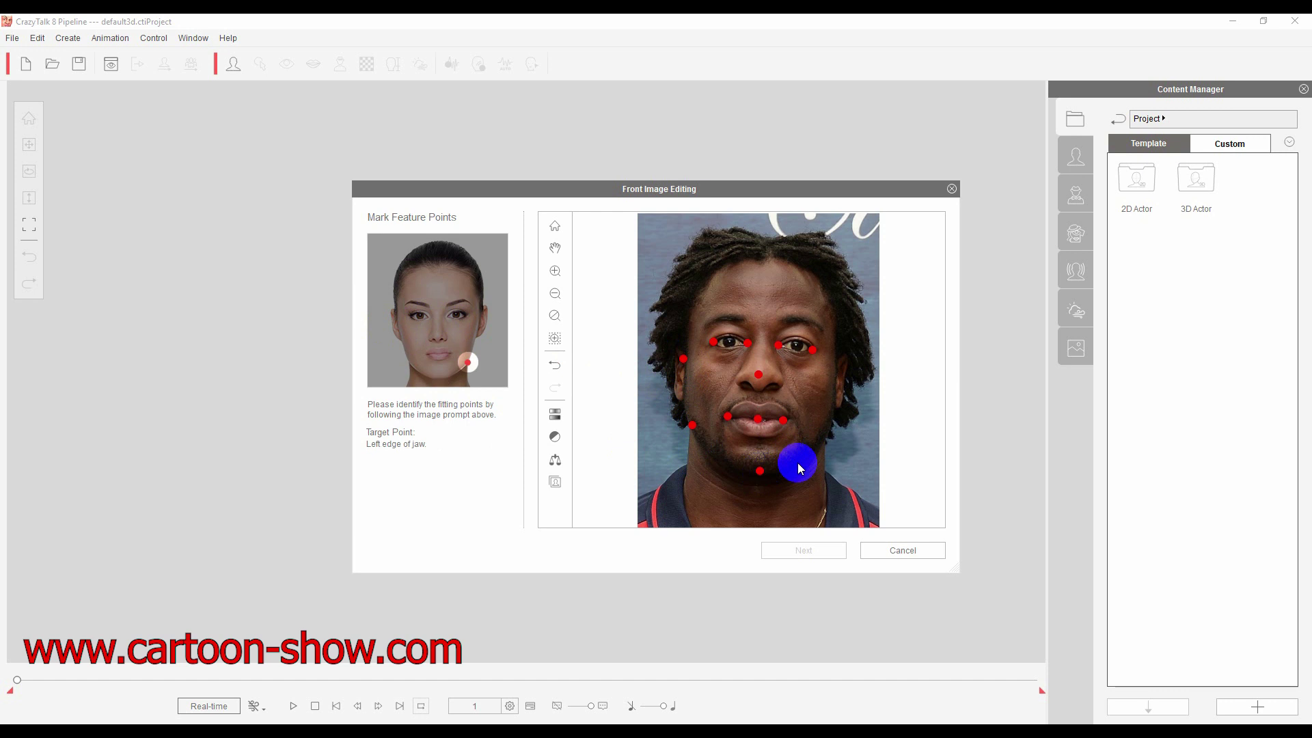
left_click(826, 431)
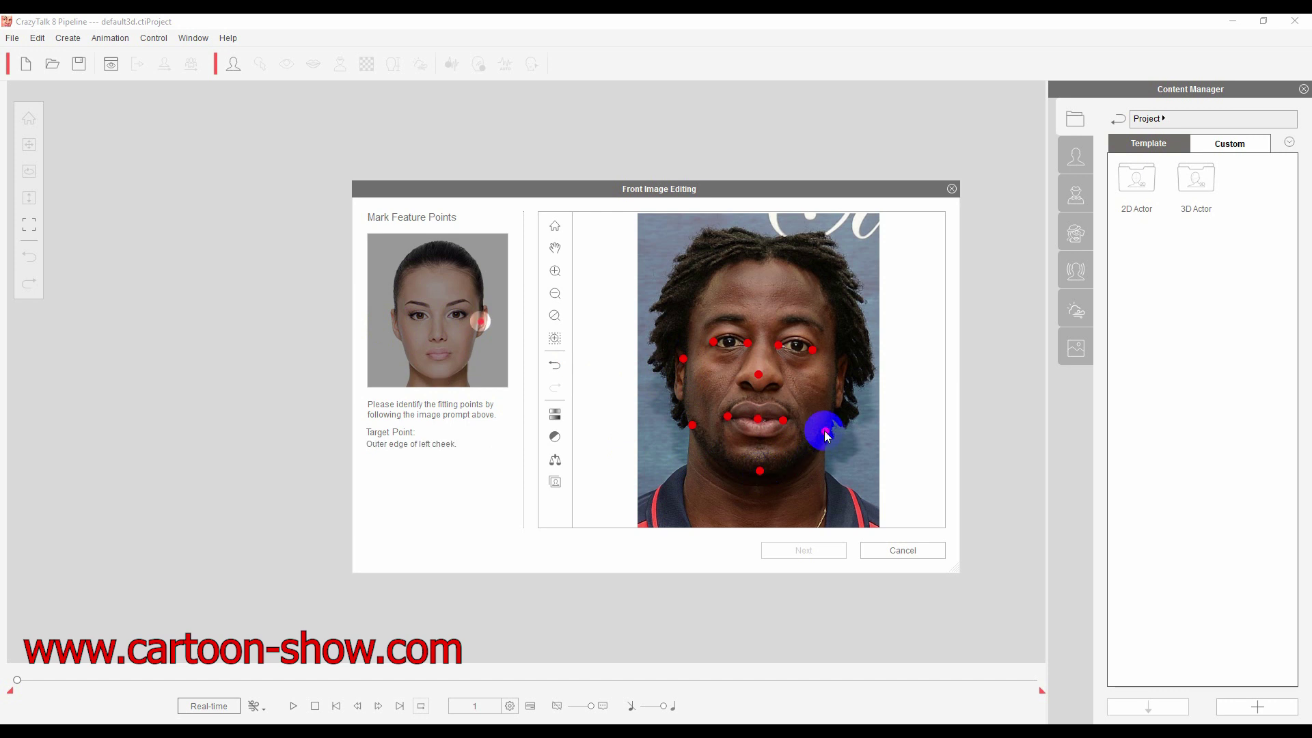
left_click(837, 359)
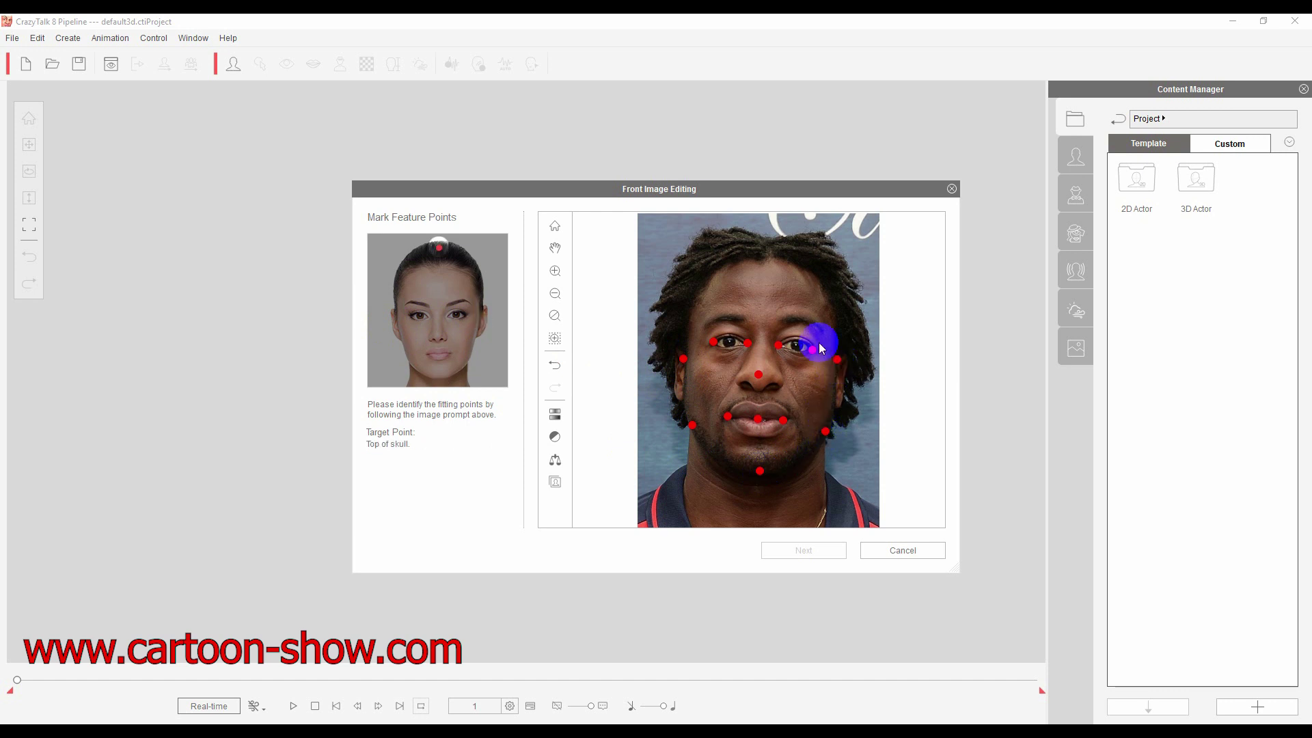
left_click(769, 246)
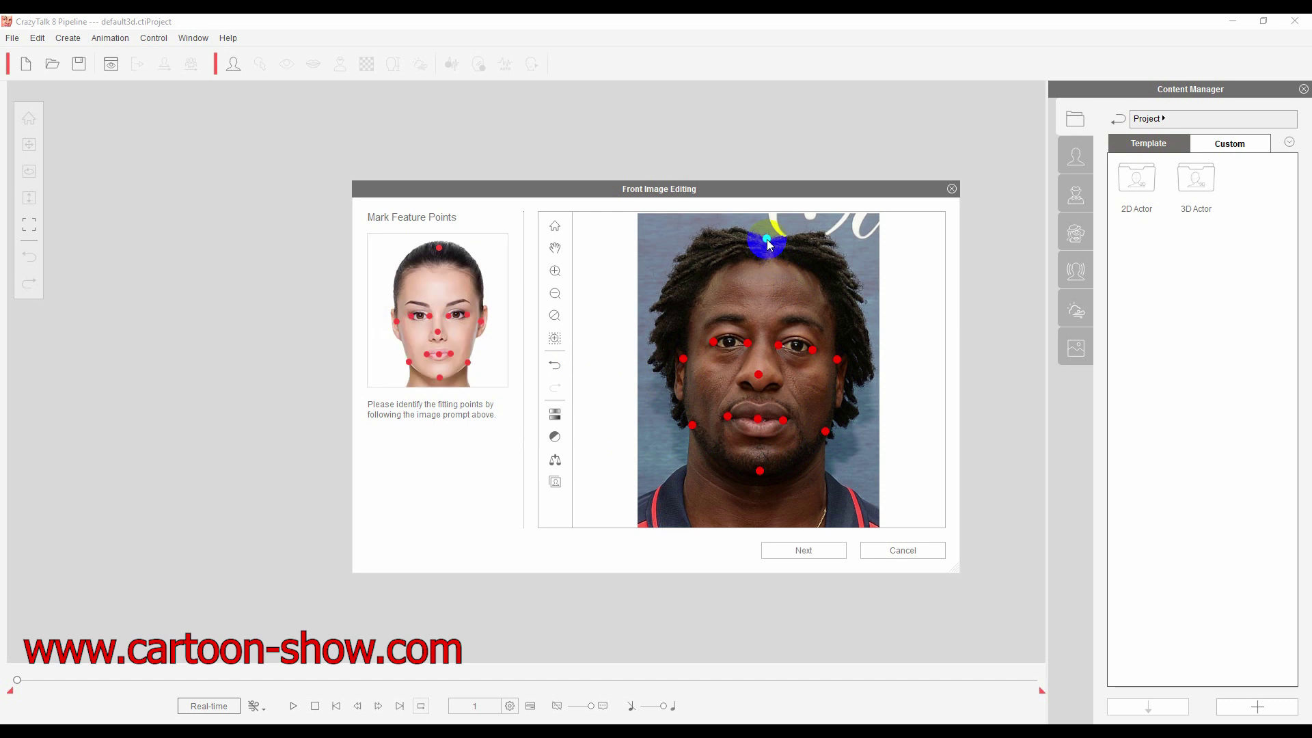
left_click(792, 547)
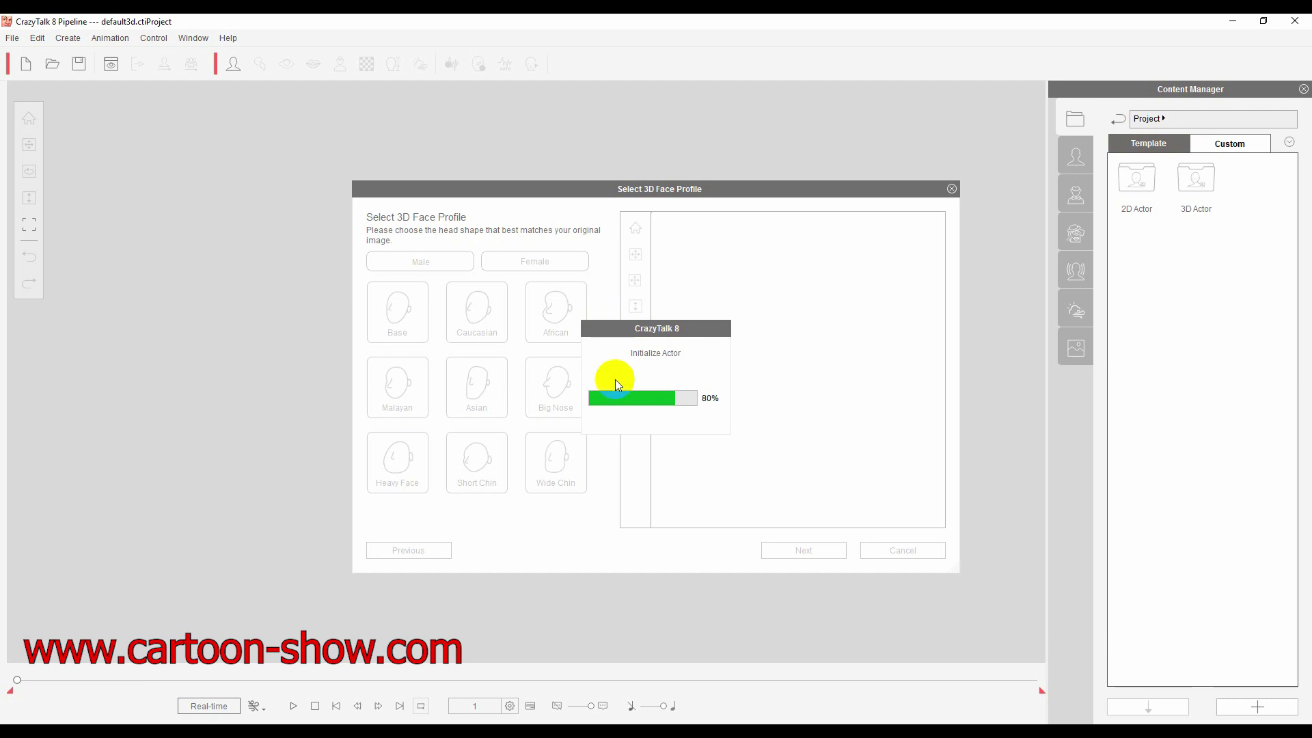
Choose the African face profile for the male head and continue to front fitting
left_click_drag(766, 419, 1034, 390)
left_click_drag(990, 481, 916, 427)
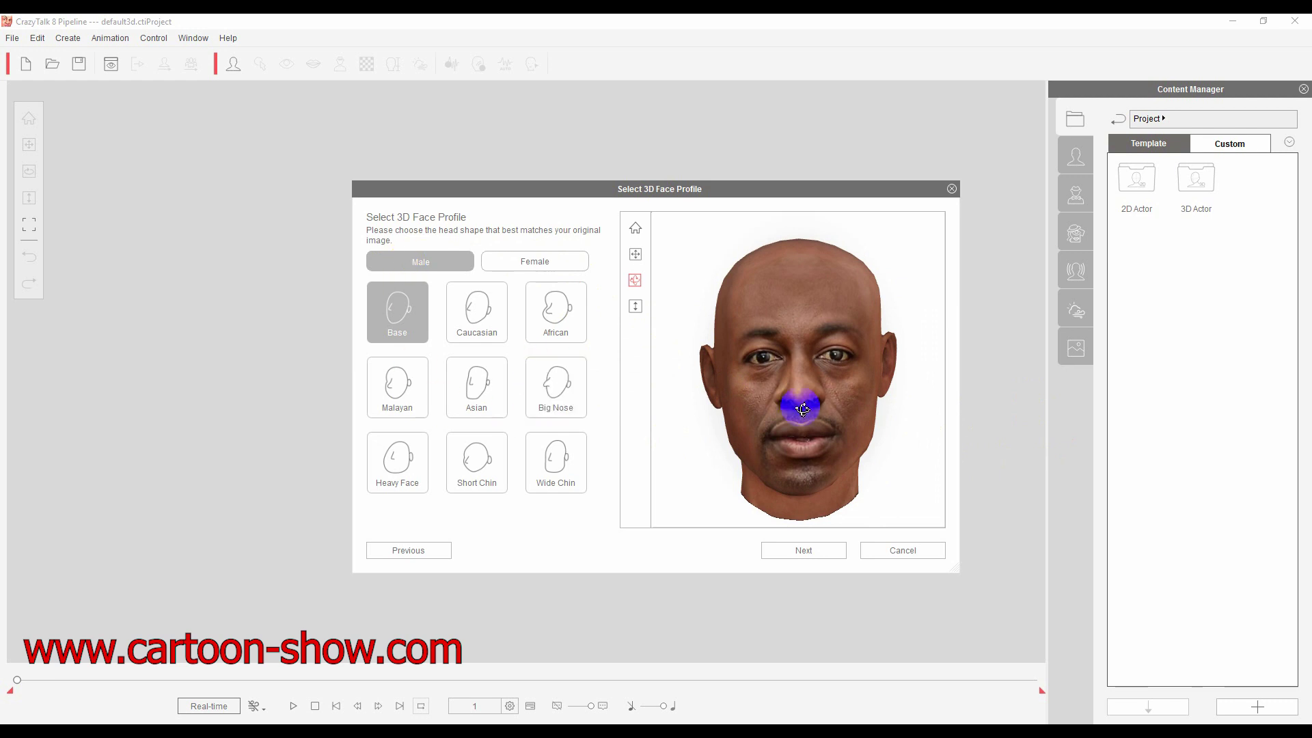
left_click(553, 309)
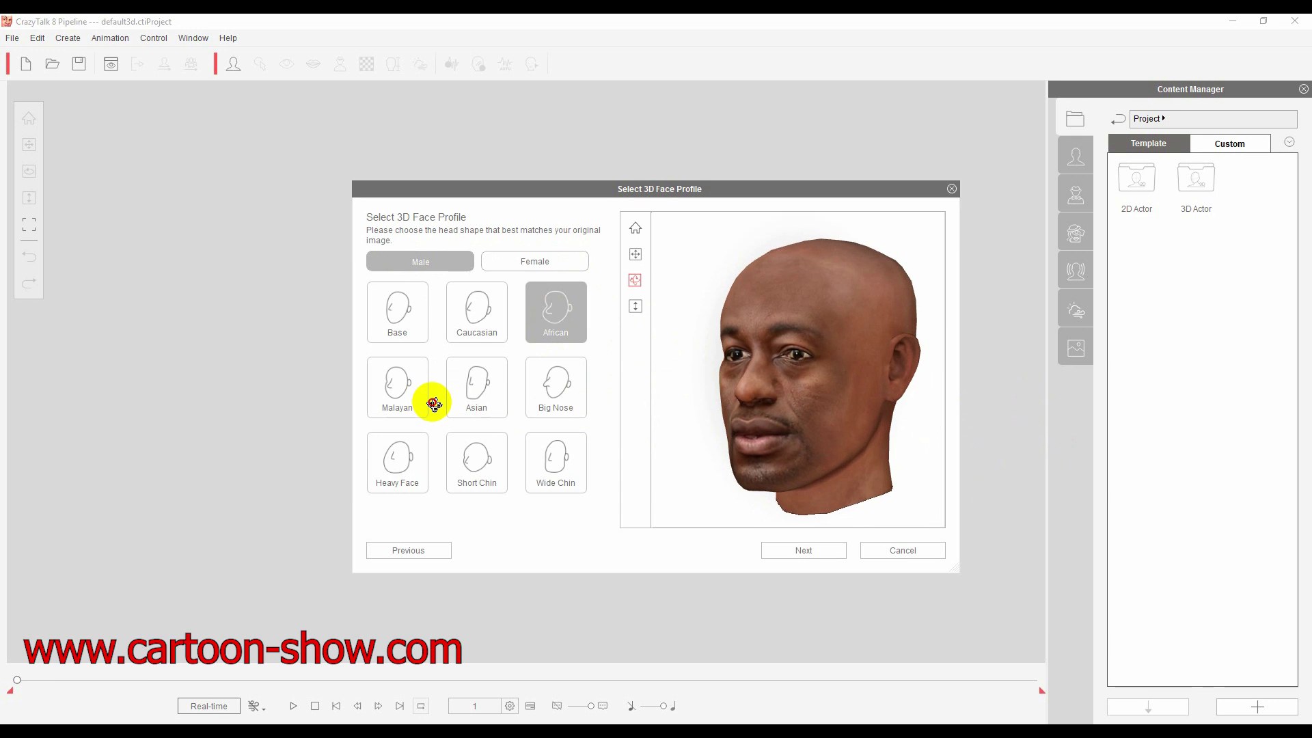
left_click(804, 549)
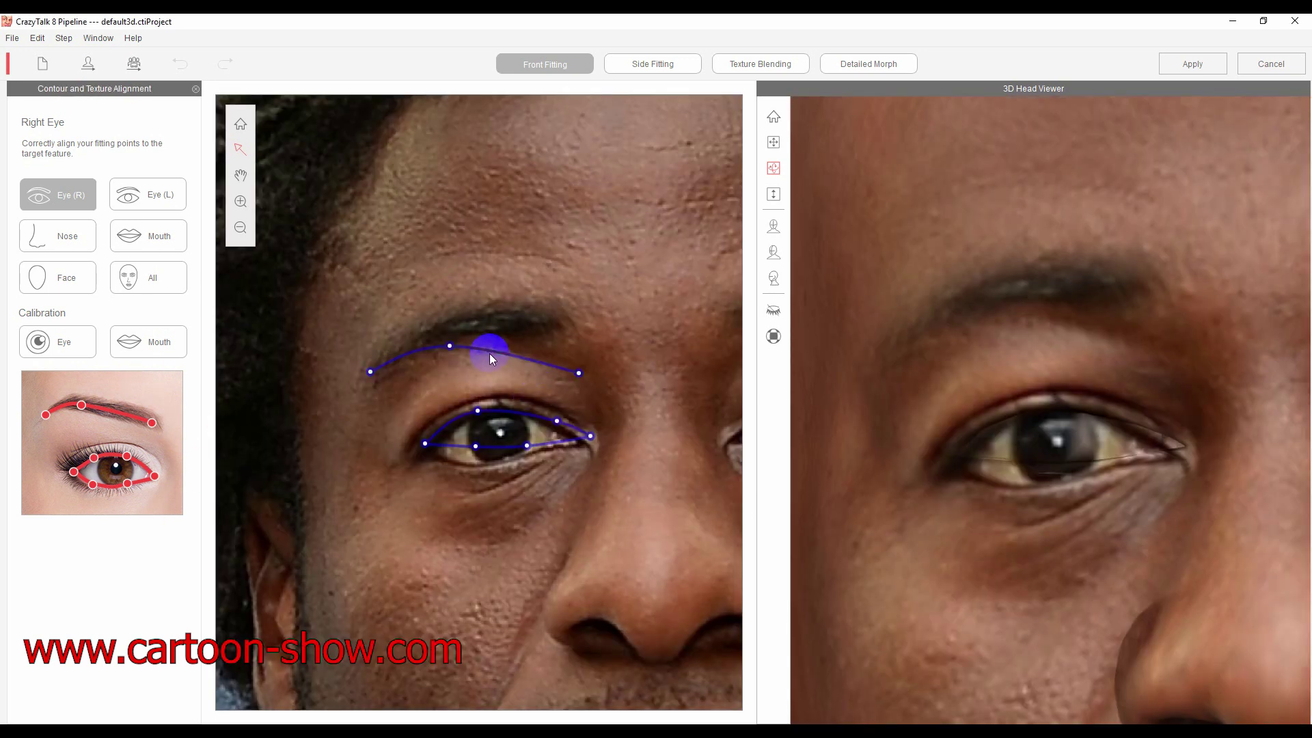
Align the right eyebrow's fitting curve with the eyebrow in the photo by repositioning the curve and its points
left_click_drag(486, 351, 486, 342)
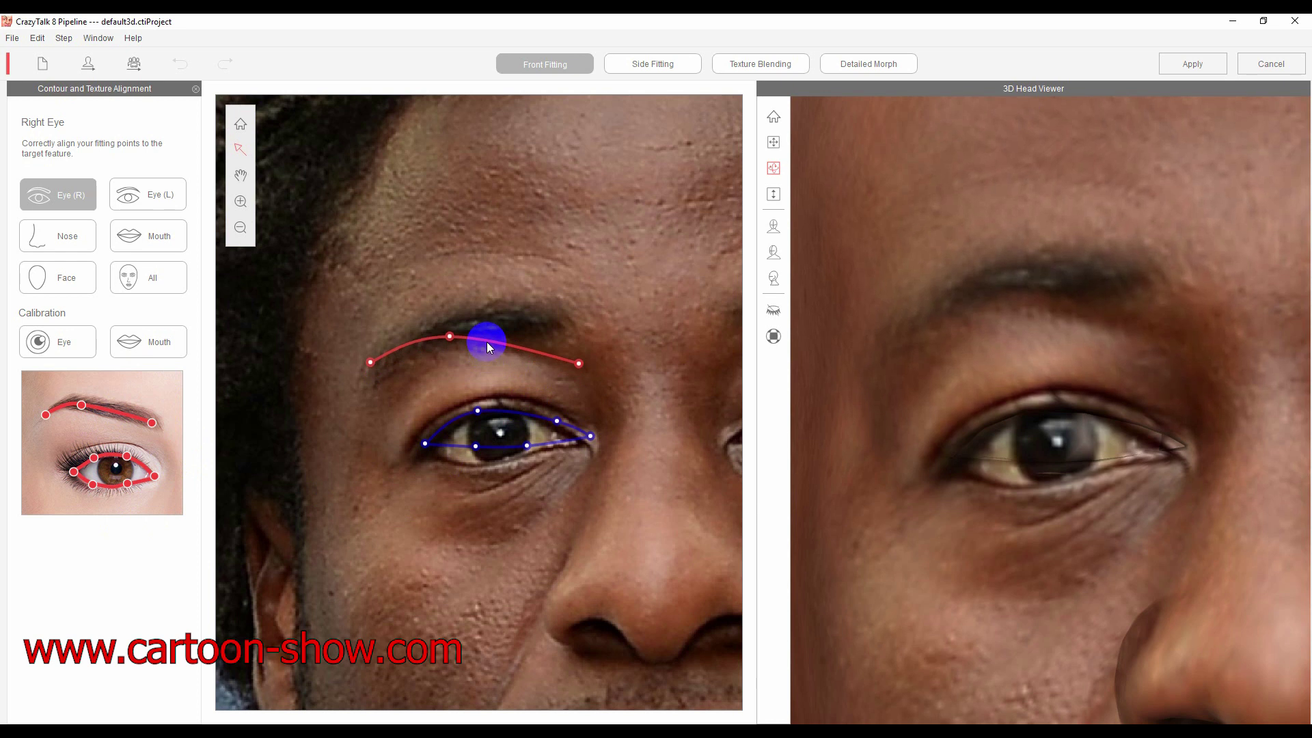
left_click(580, 362)
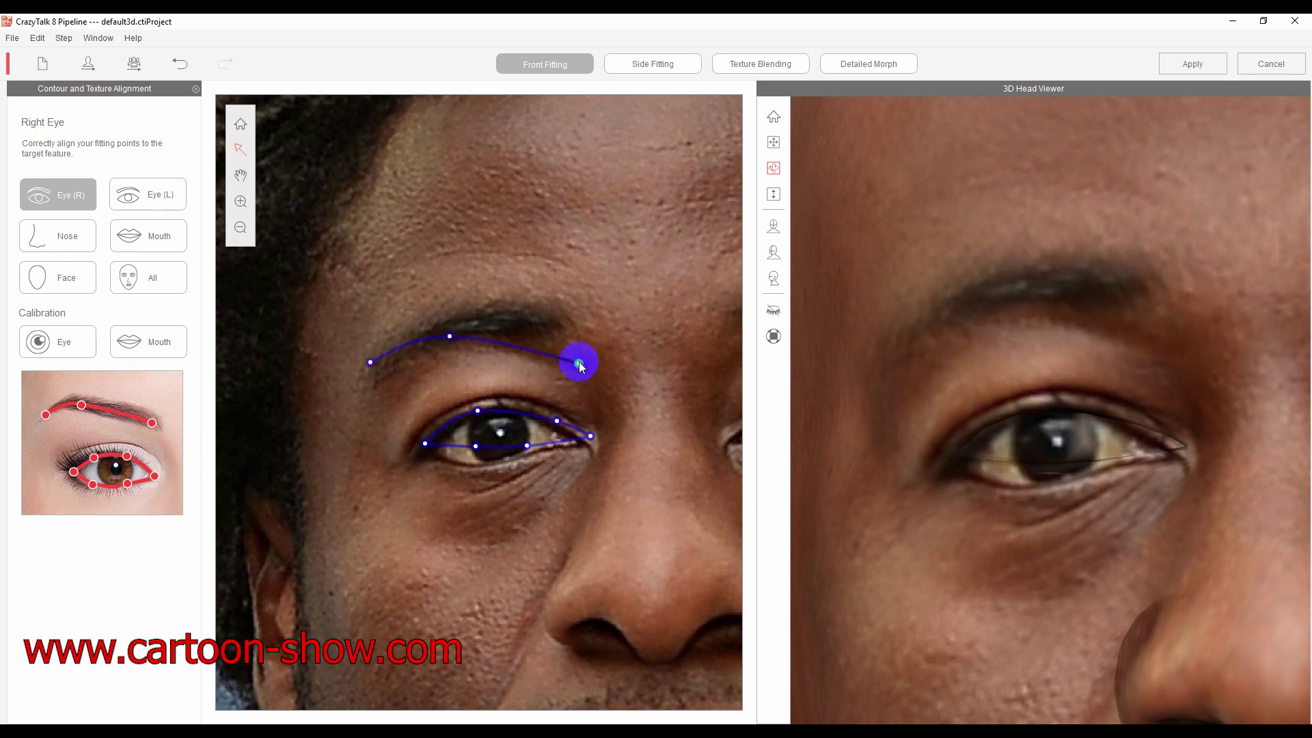
left_click_drag(579, 362, 544, 325)
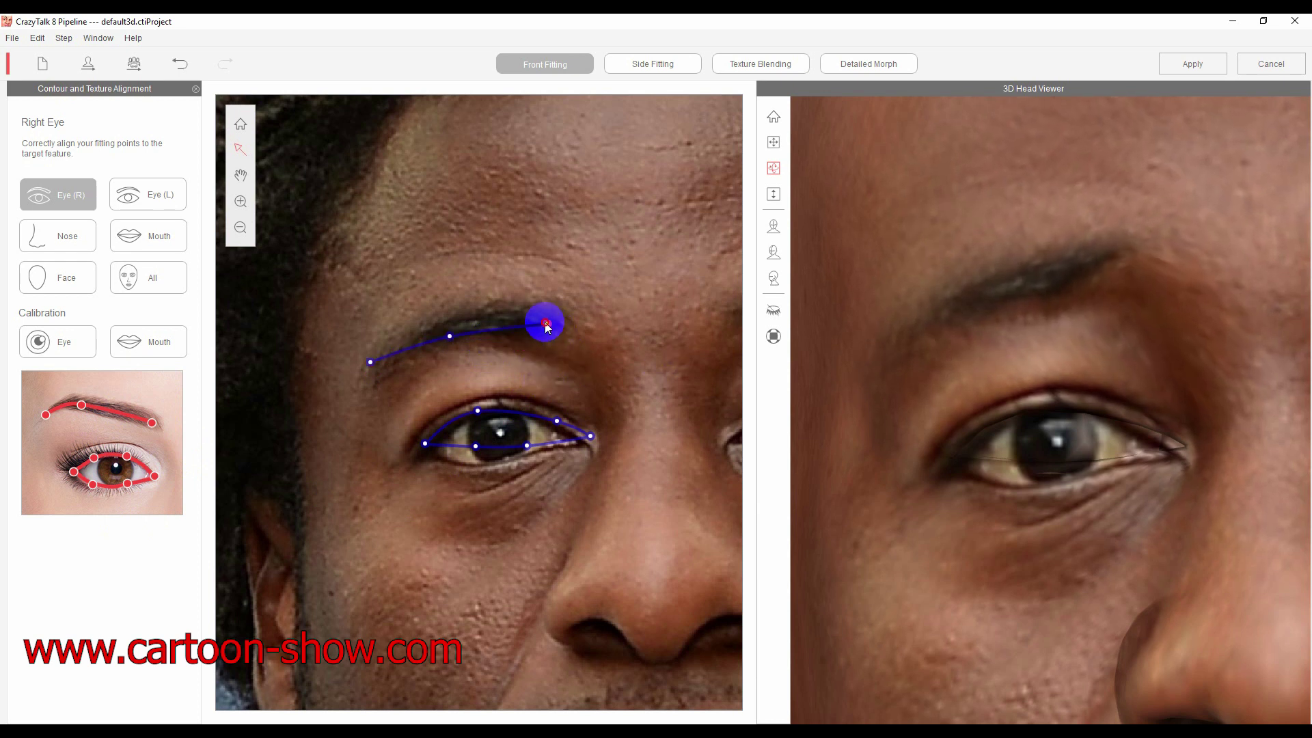
left_click_drag(447, 338, 475, 327)
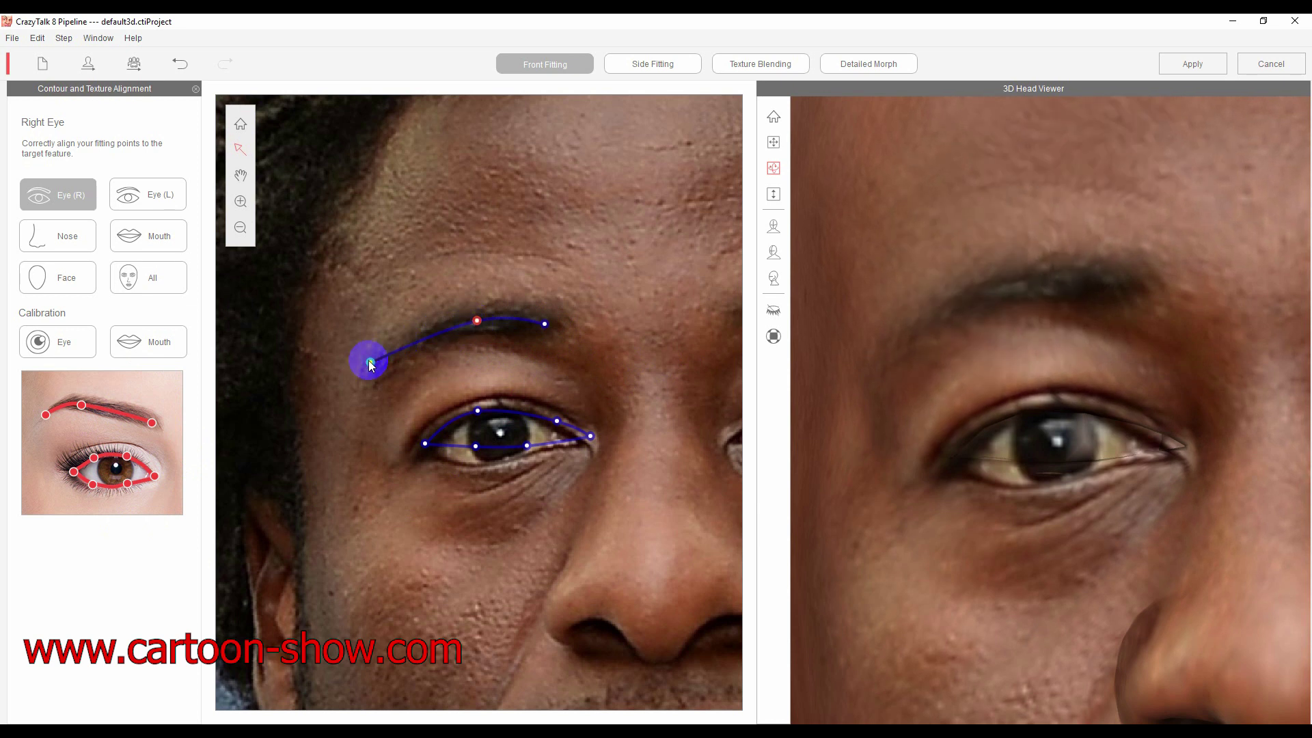
left_click_drag(369, 360, 381, 370)
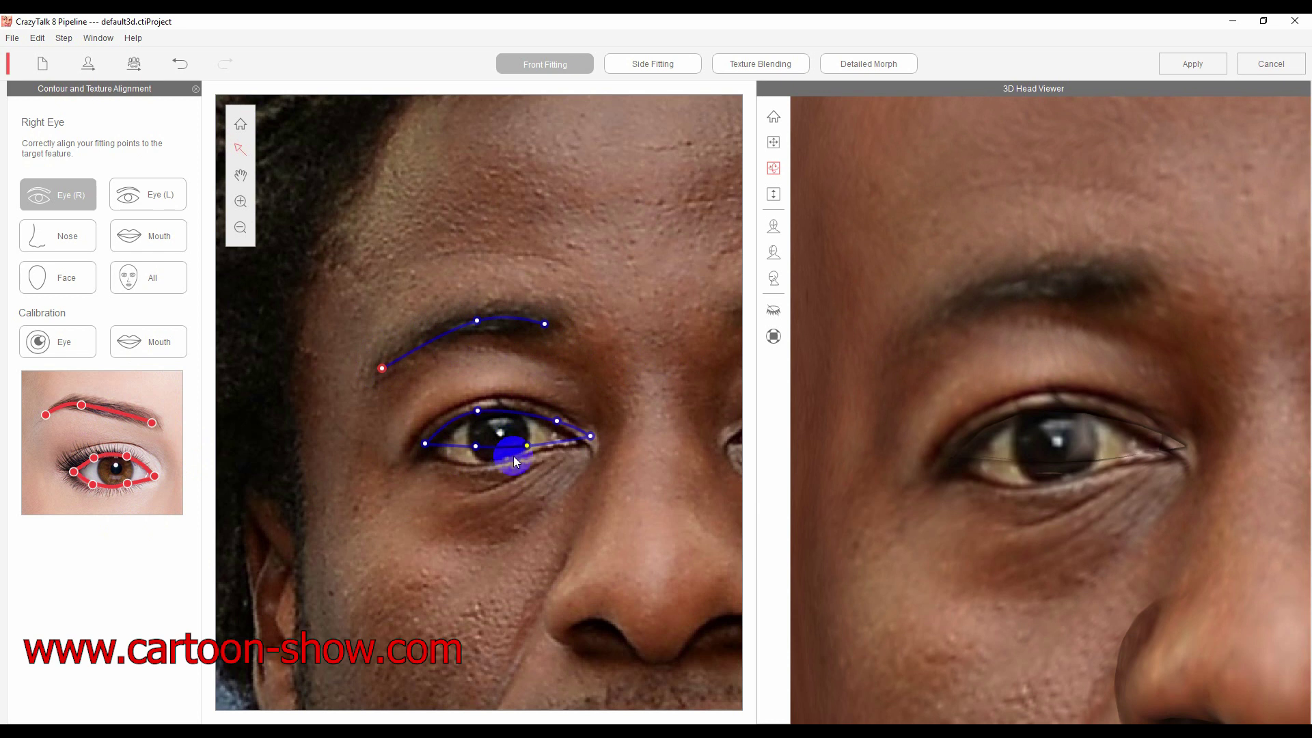
Fit the right eye's contour points to the upper lid, lower lid and inner corner in the photo
left_click(501, 496)
left_click_drag(557, 421, 471, 417)
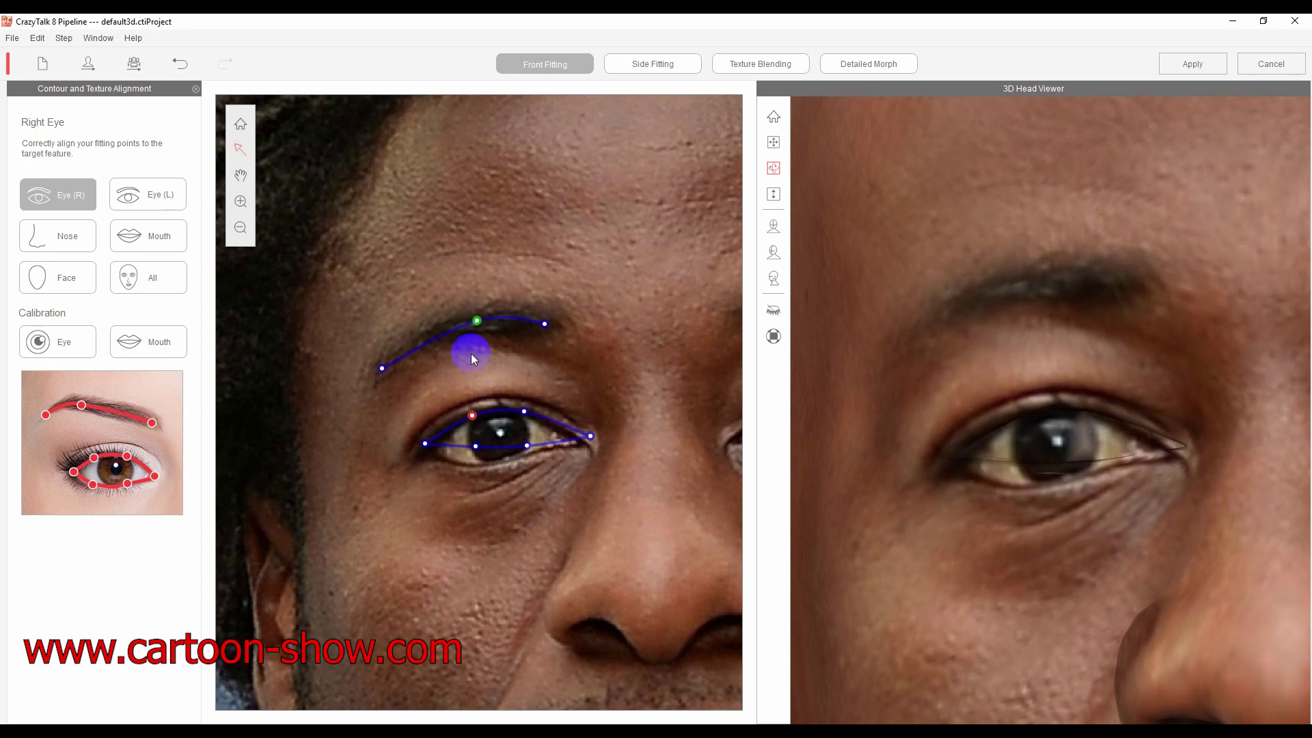
left_click_drag(473, 449, 586, 444)
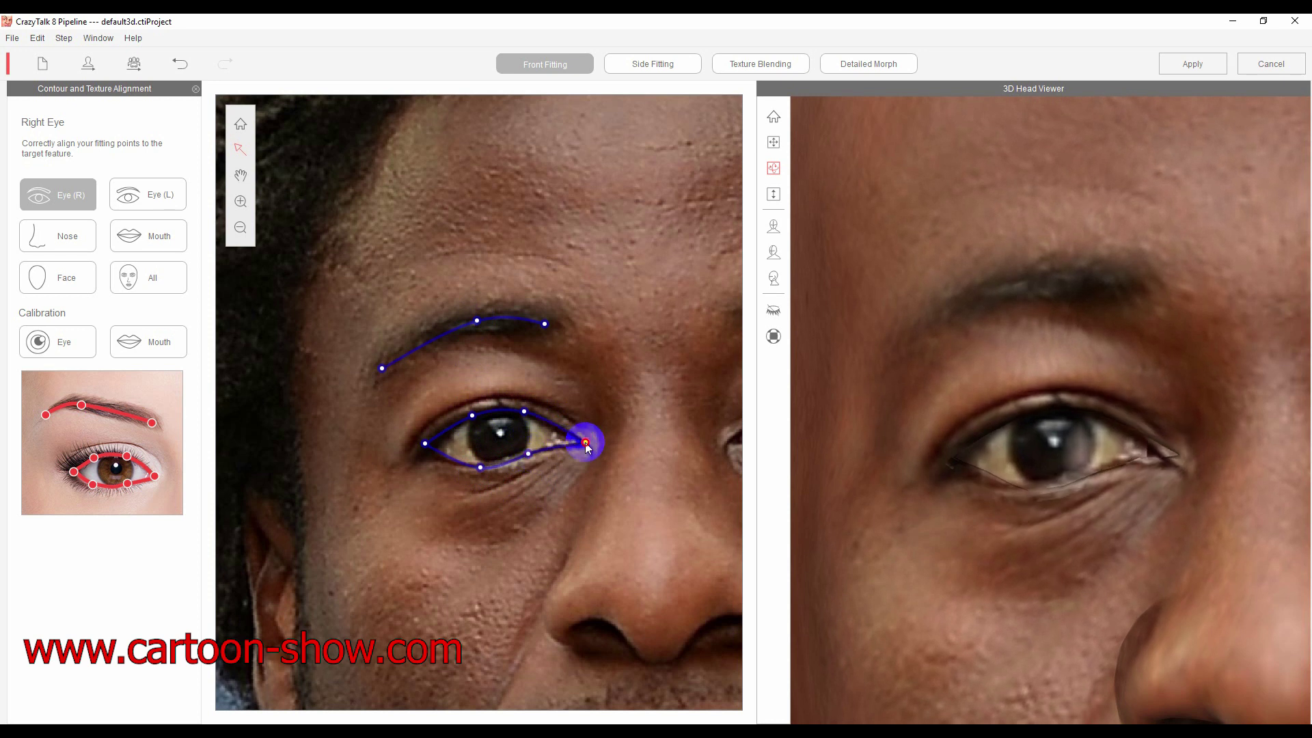
Refine the right eye's contour by adjusting its outer corner and the outer point of the upper lid
left_click_drag(424, 444, 424, 451)
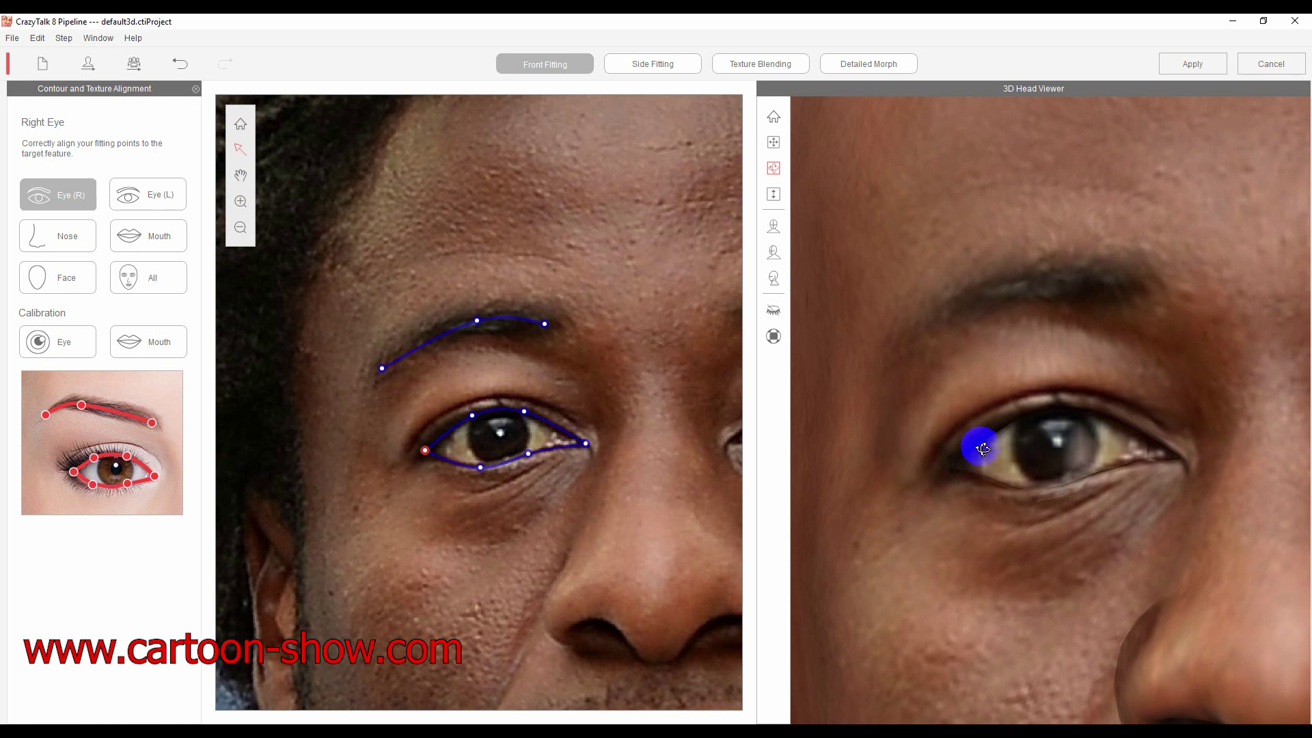
left_click(472, 415)
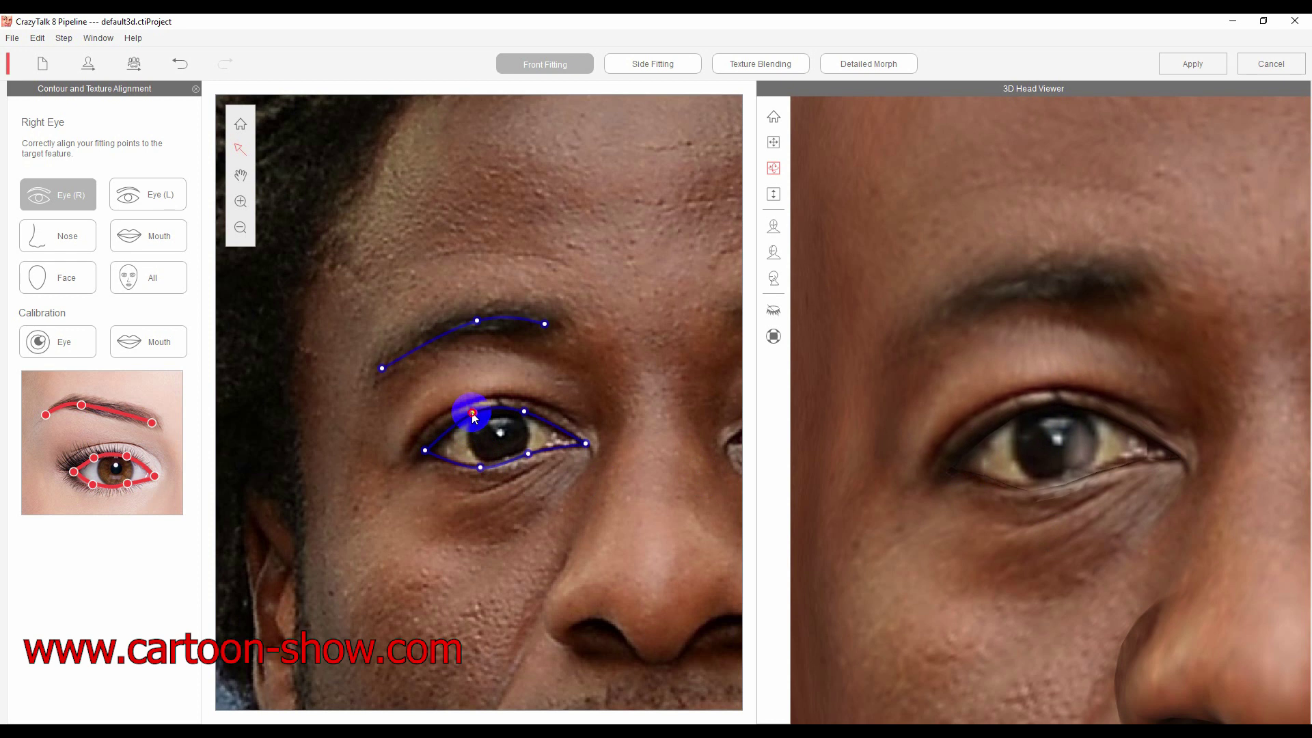
left_click_drag(473, 420, 470, 416)
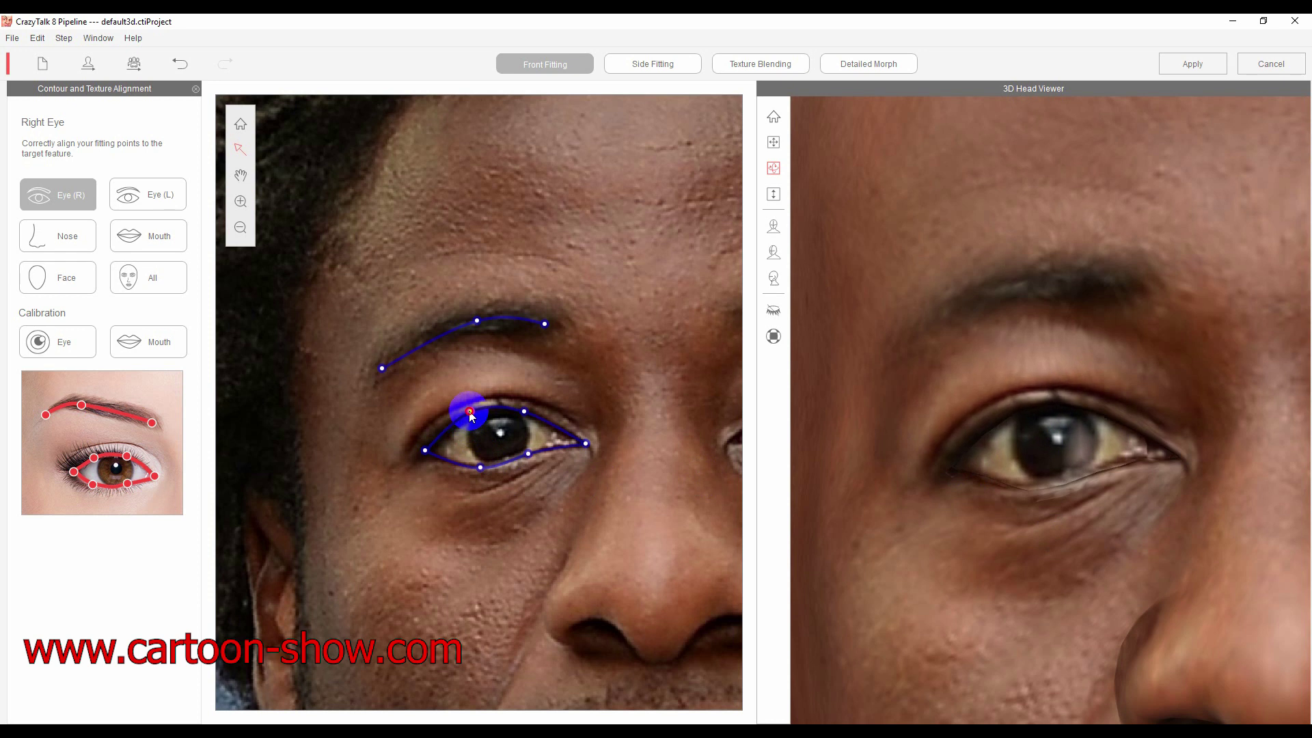
Fit the left eye's lower lid, upper lid and inner corner points to the photo, and align the left eyebrow curve with the brow
left_click(130, 203)
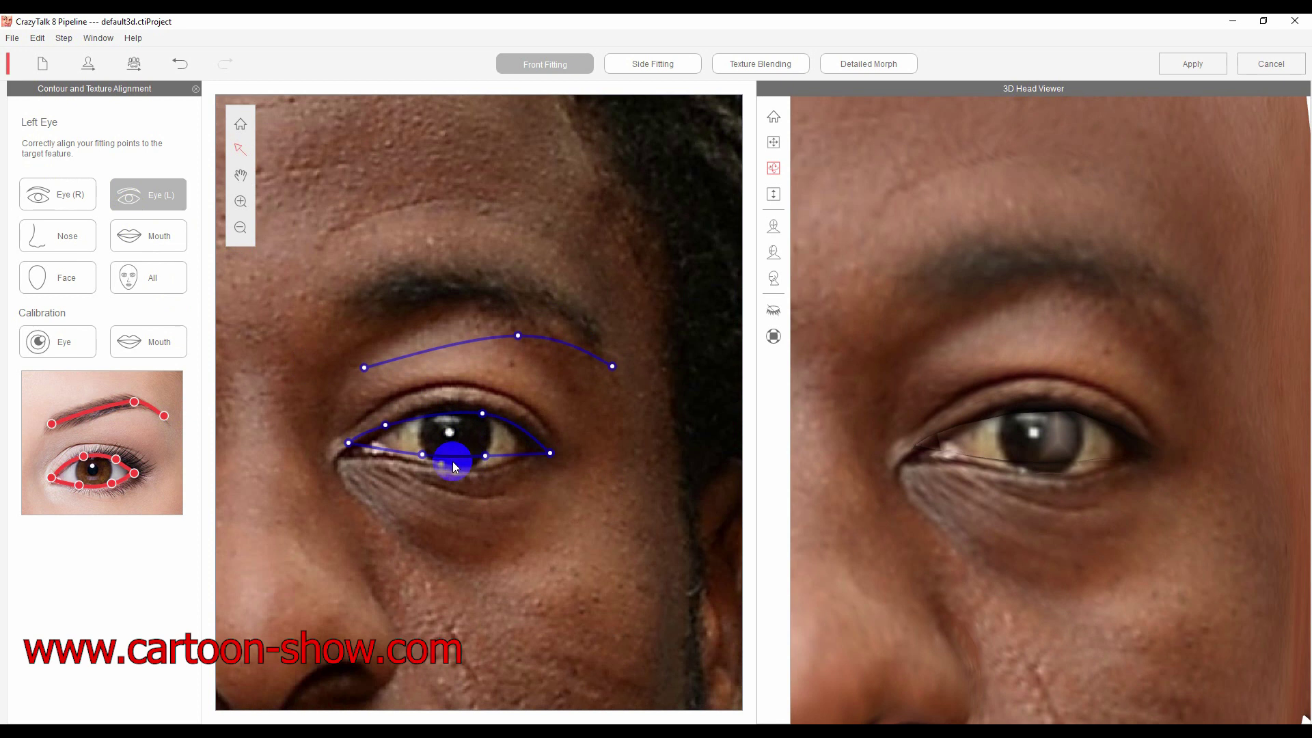
left_click(483, 458)
left_click_drag(487, 463, 425, 466)
left_click(423, 457)
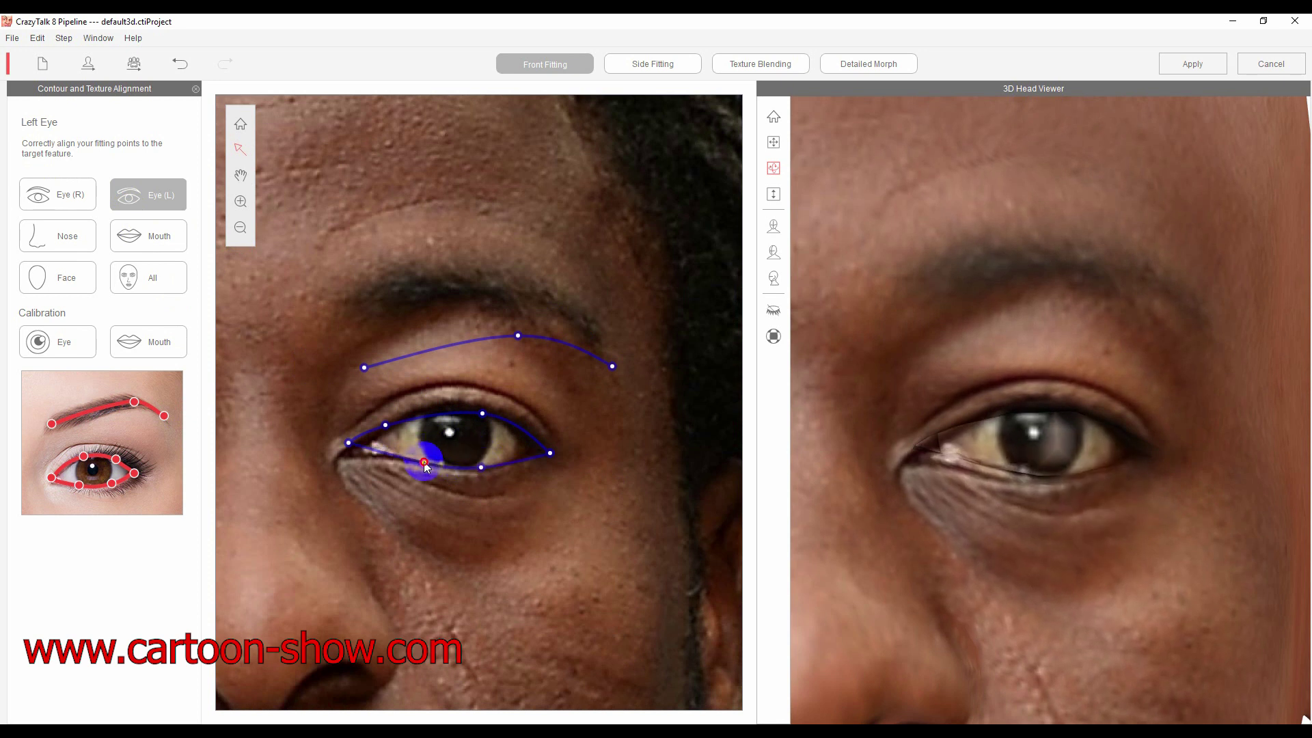
left_click(384, 425)
left_click_drag(384, 425, 422, 409)
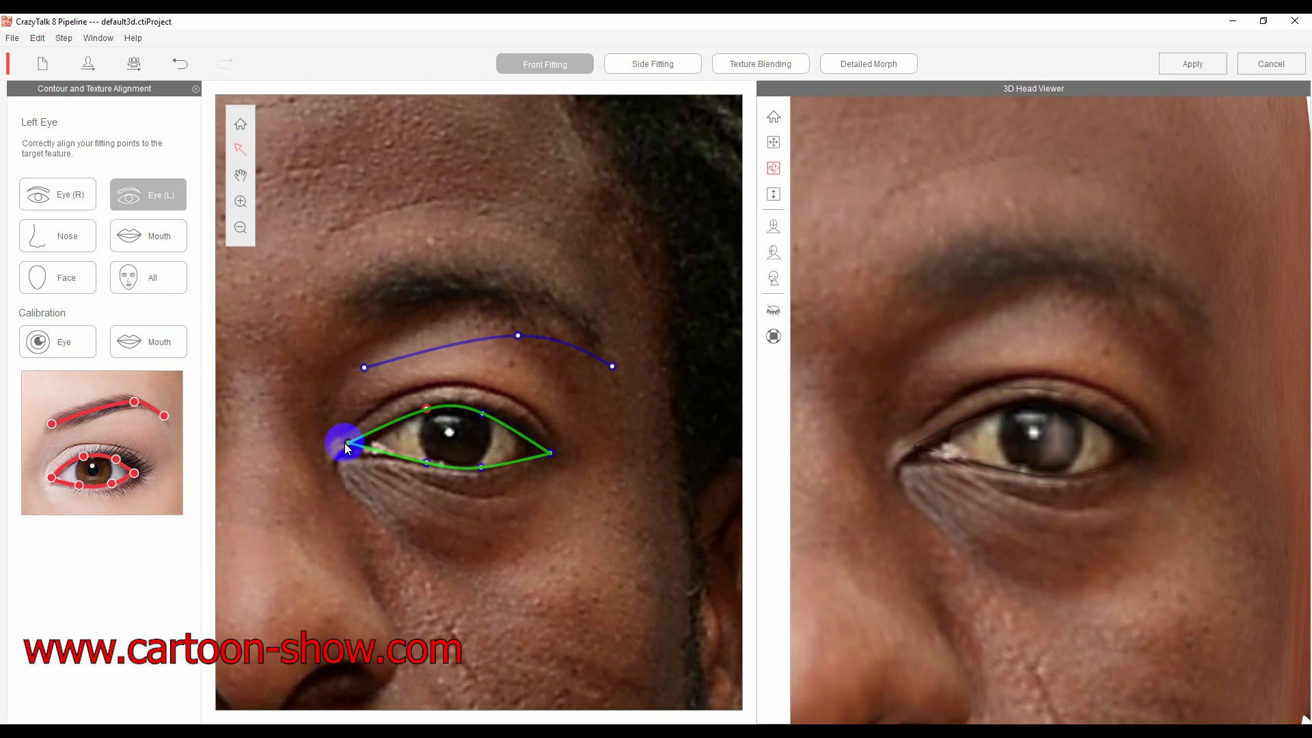
left_click_drag(347, 443, 351, 450)
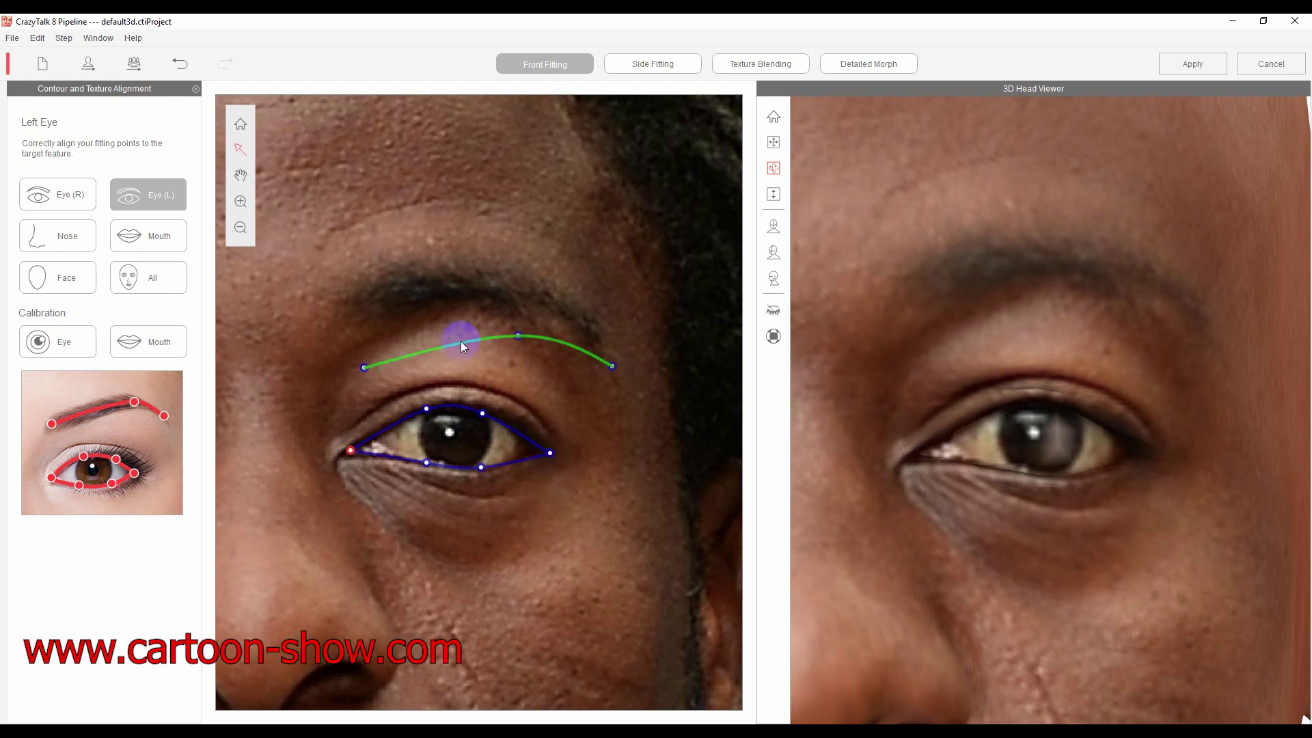
left_click_drag(461, 343, 498, 292)
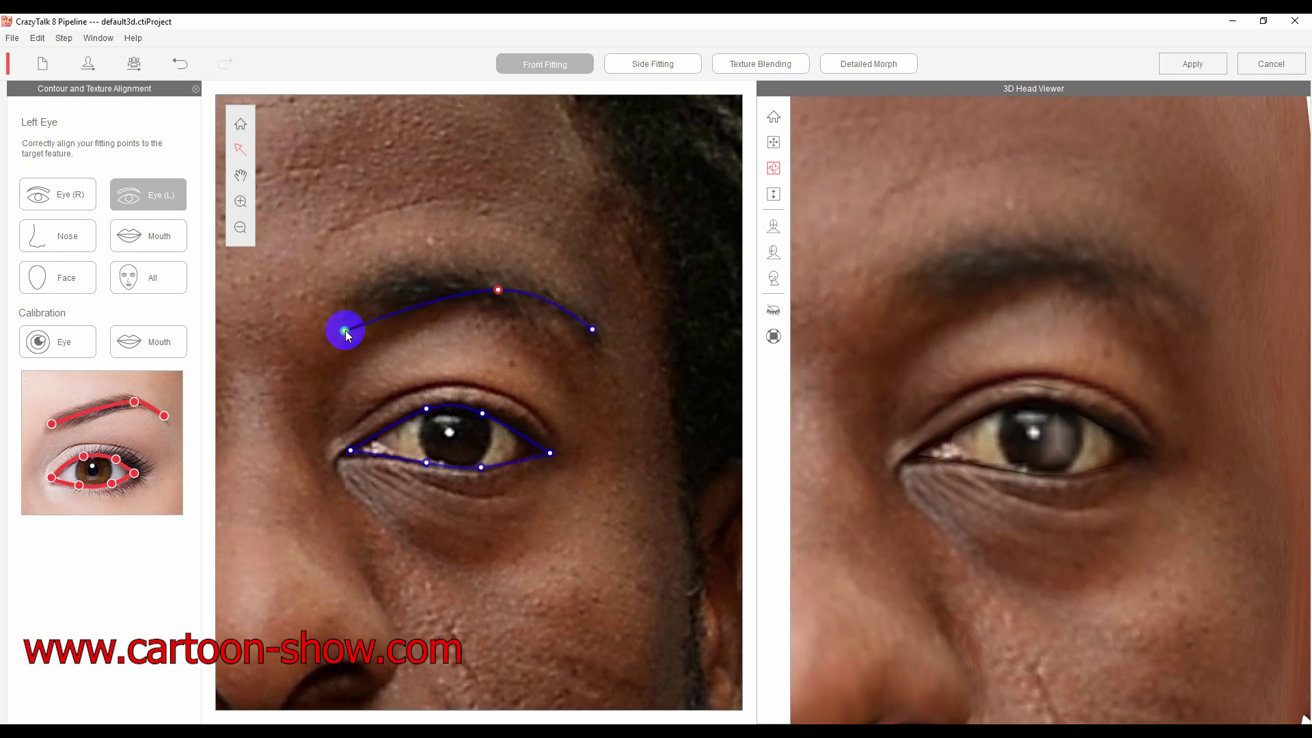
left_click_drag(345, 331, 366, 298)
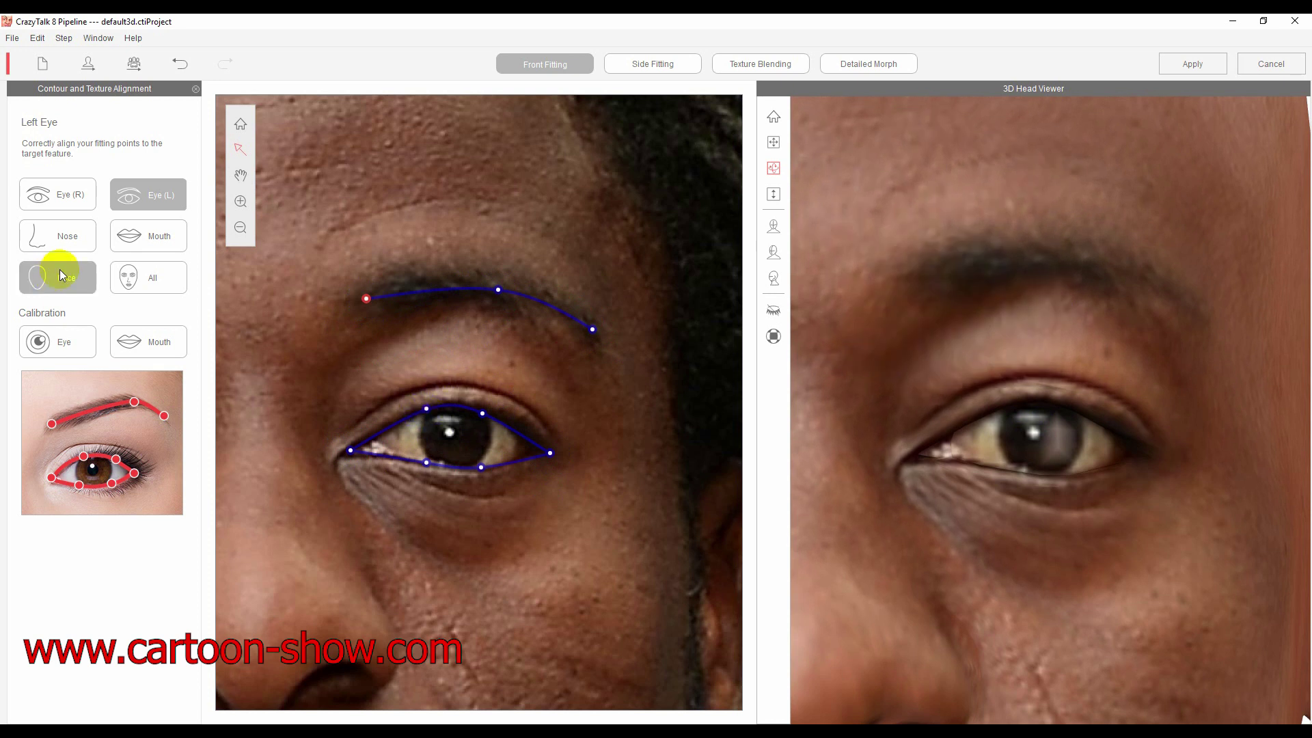
Fit the nose's center line by lowering the nose base point and the nose tip point to match the photo
left_click(54, 232)
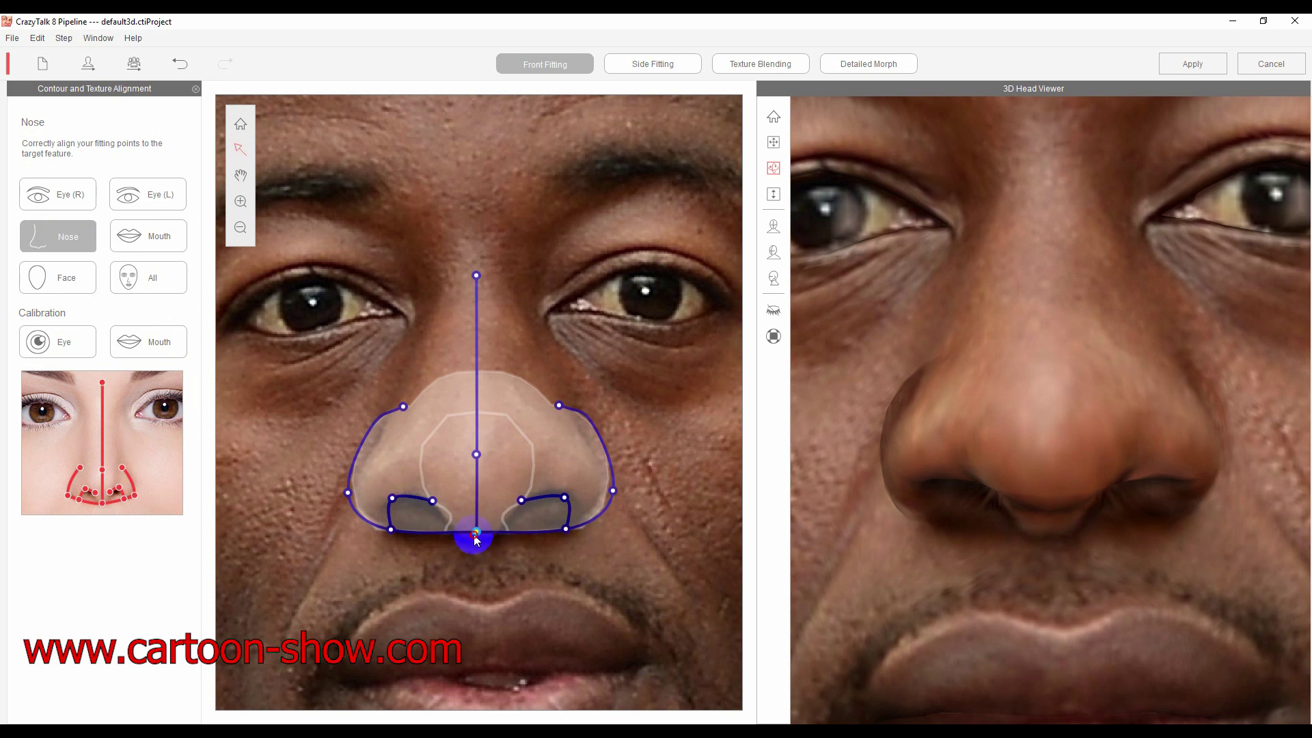
left_click_drag(476, 540, 476, 552)
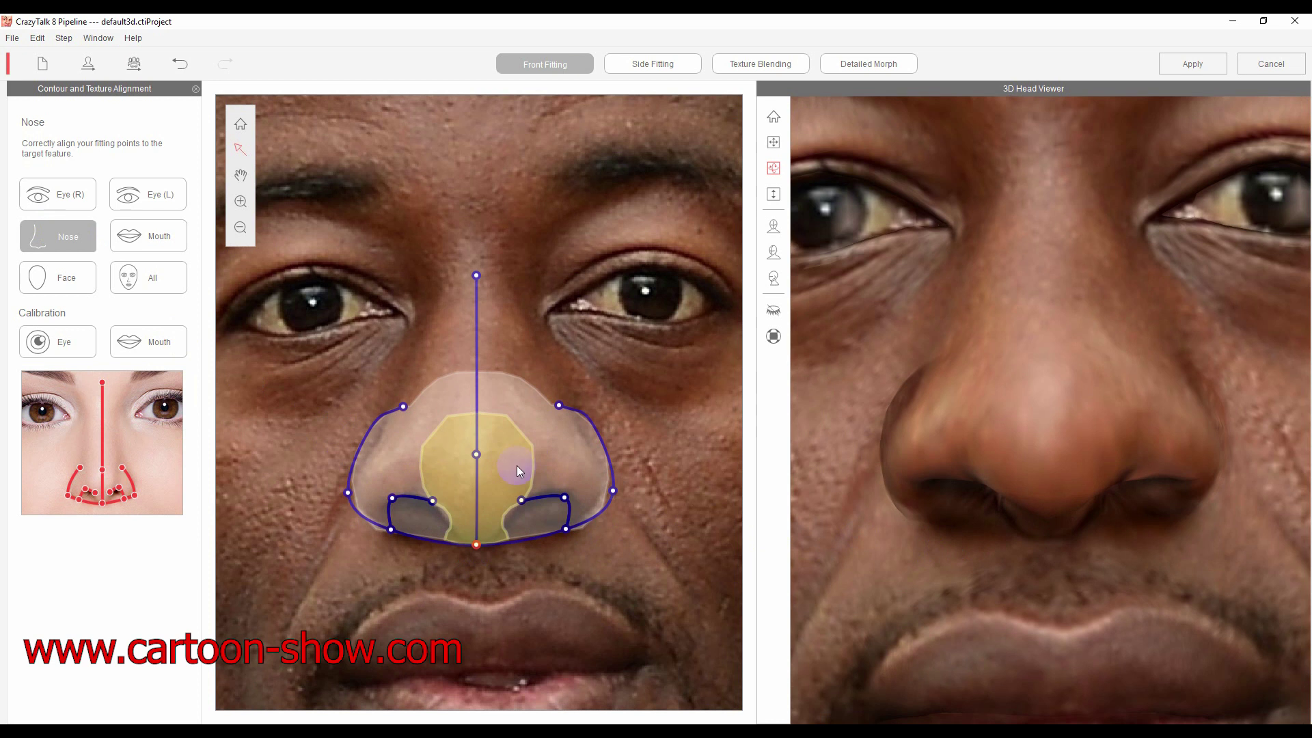
left_click_drag(477, 454, 476, 474)
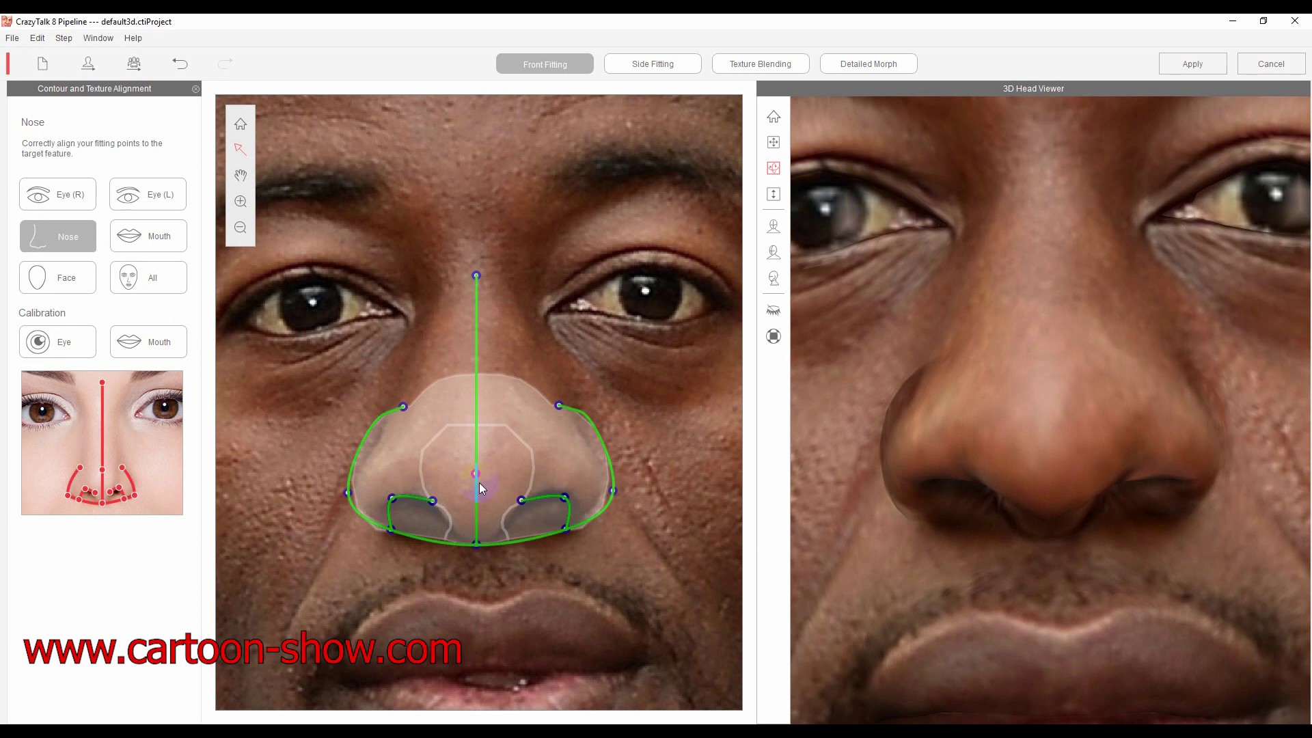
mouse_move(477, 552)
left_mouse_down()
mouse_move(477, 541)
mouse_move(477, 555)
left_mouse_up()
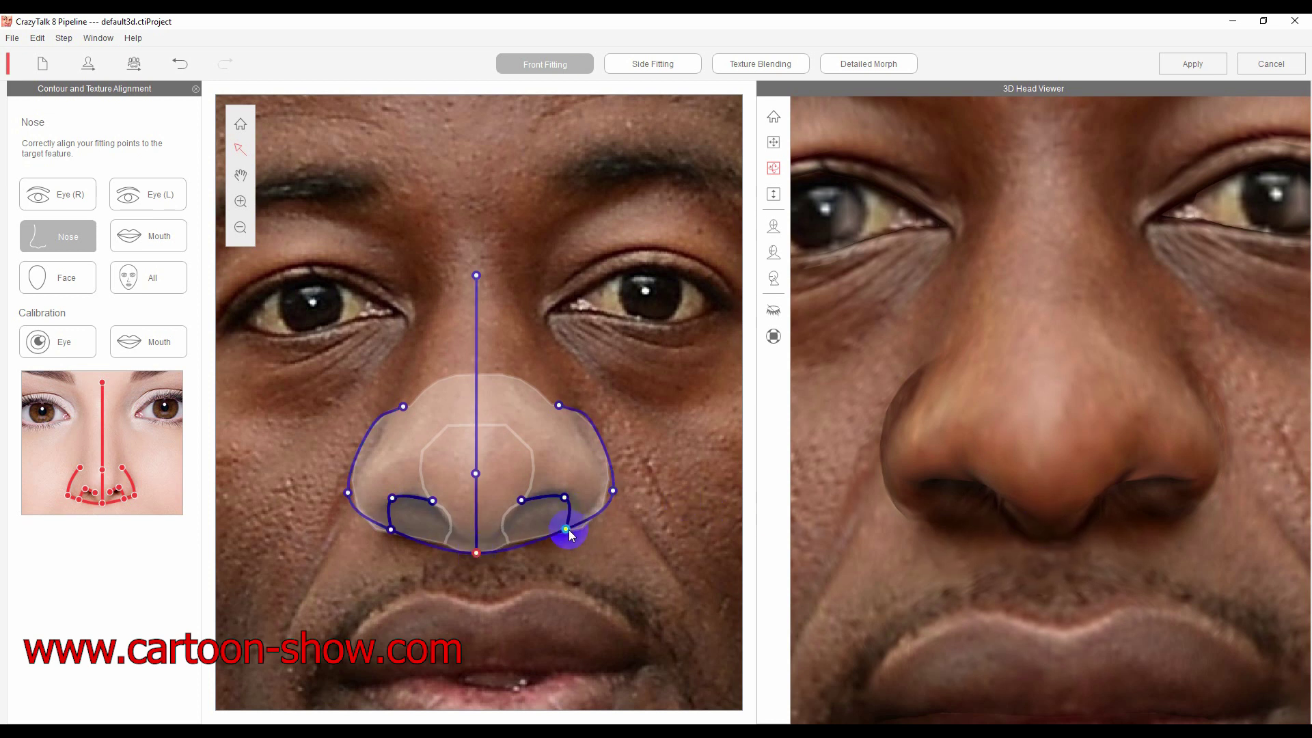
Reshape the left nostril outline by moving its lower outer corner outward and adjusting its upper inner and outer points
left_click_drag(1109, 477, 891, 477)
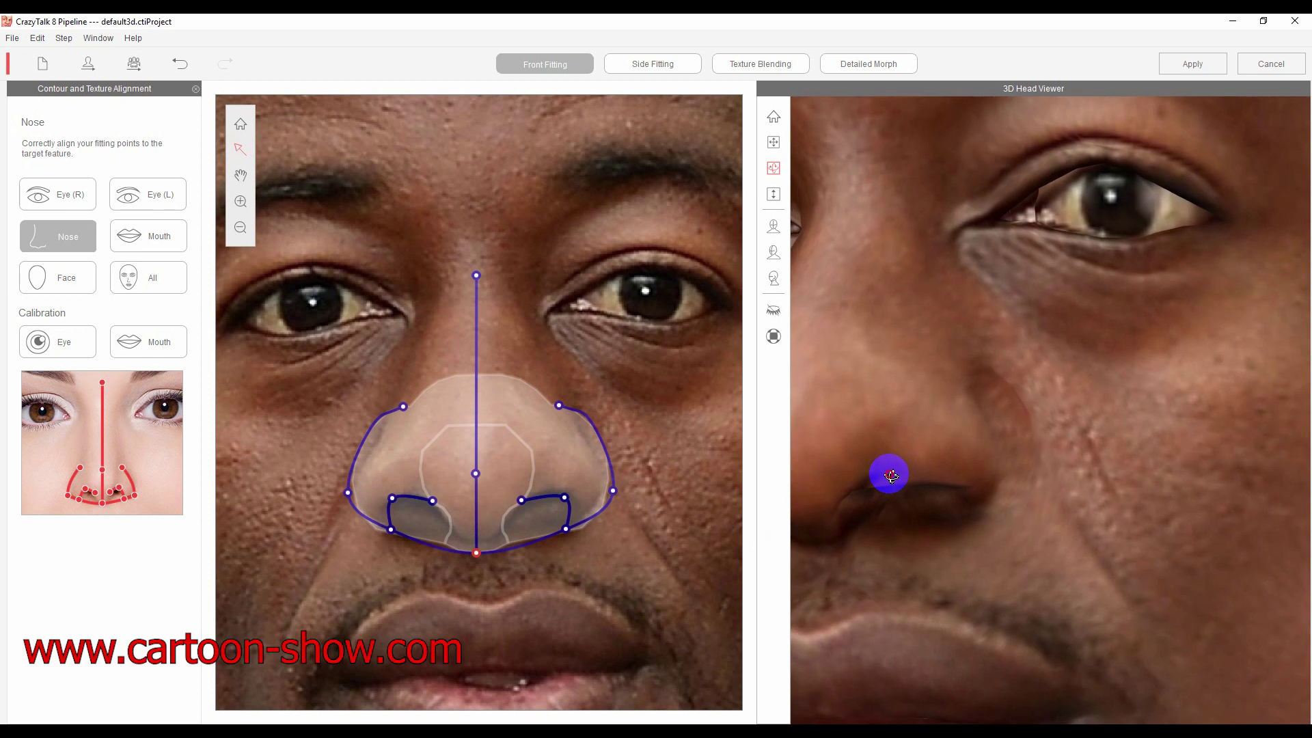
left_click_drag(566, 529, 579, 525)
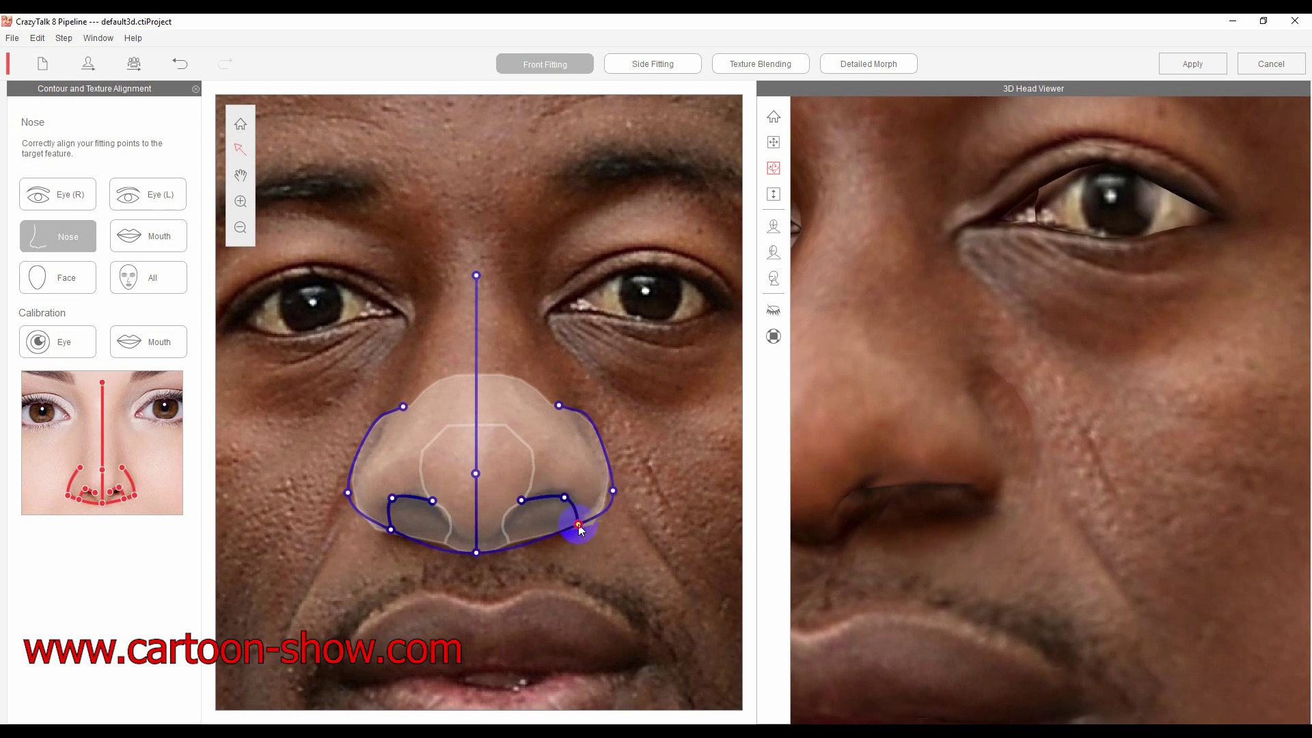
left_click(520, 500)
mouse_move(527, 505)
left_mouse_down()
mouse_move(556, 502)
mouse_move(517, 507)
left_mouse_up()
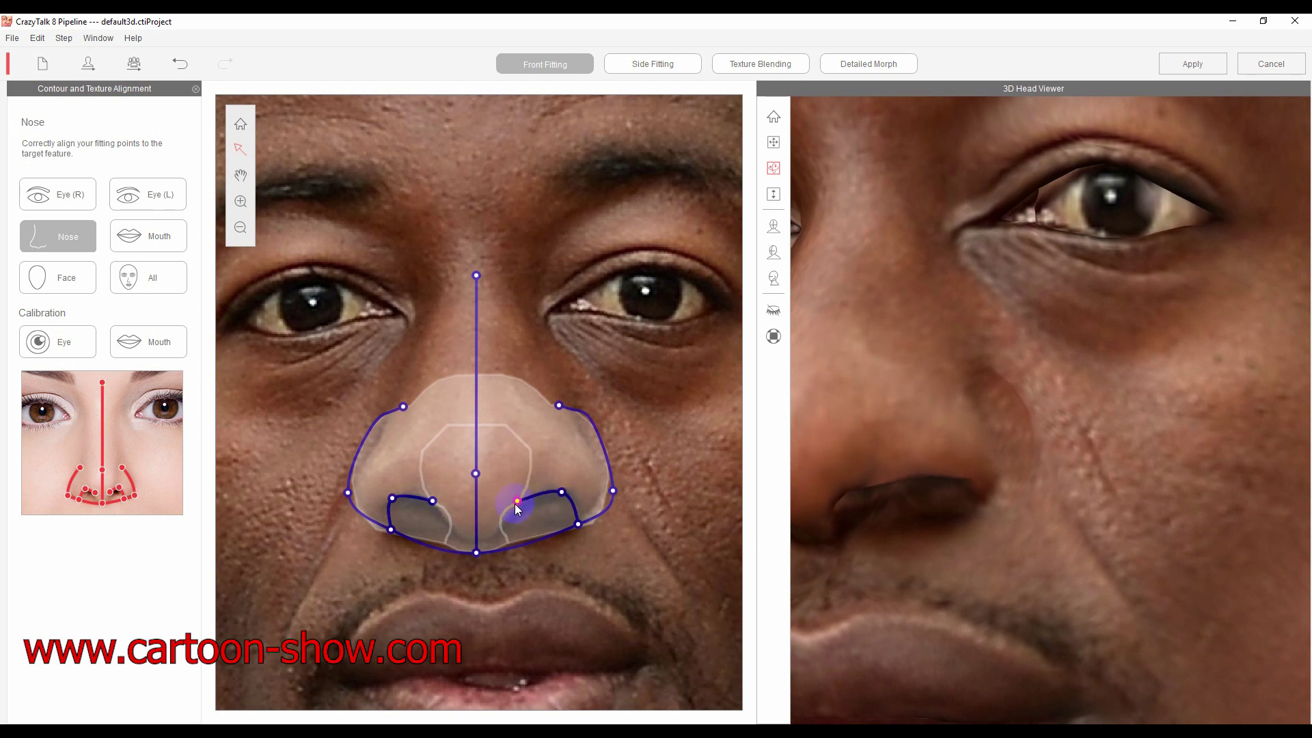
left_click_drag(842, 489, 1002, 487)
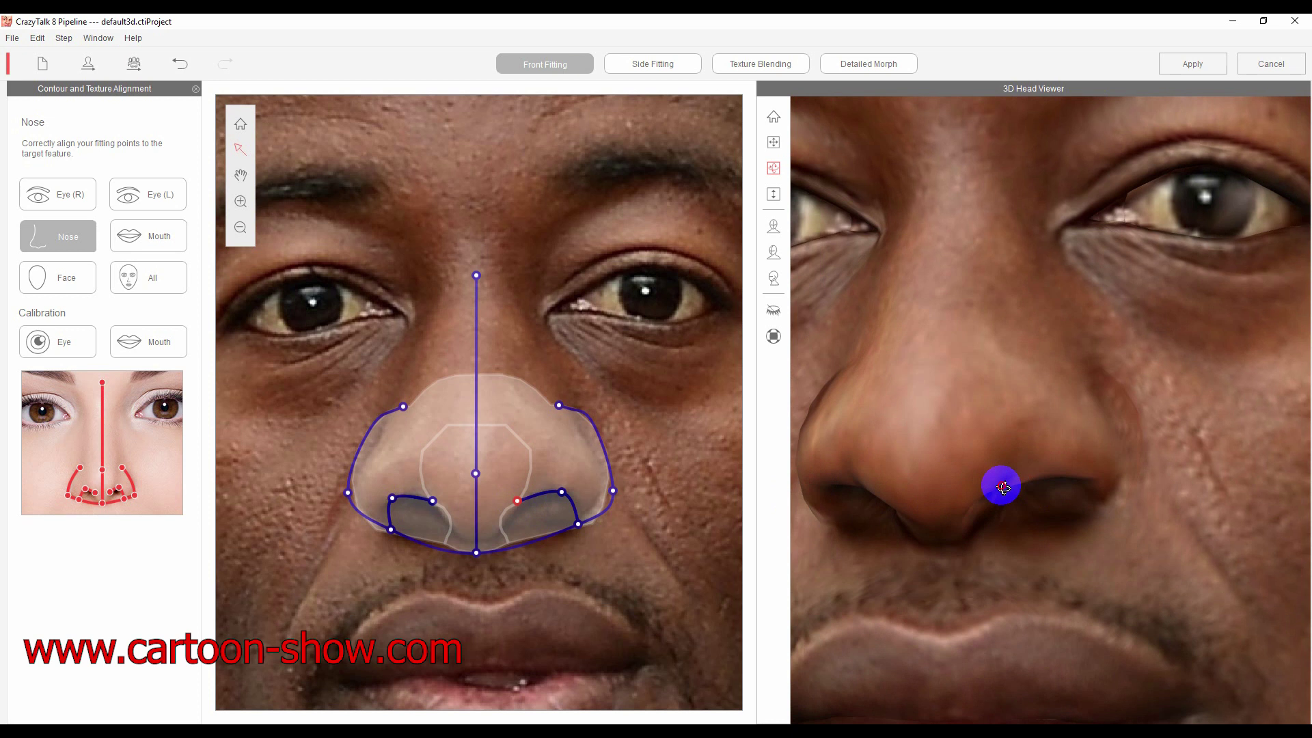
left_click_drag(517, 502, 559, 496)
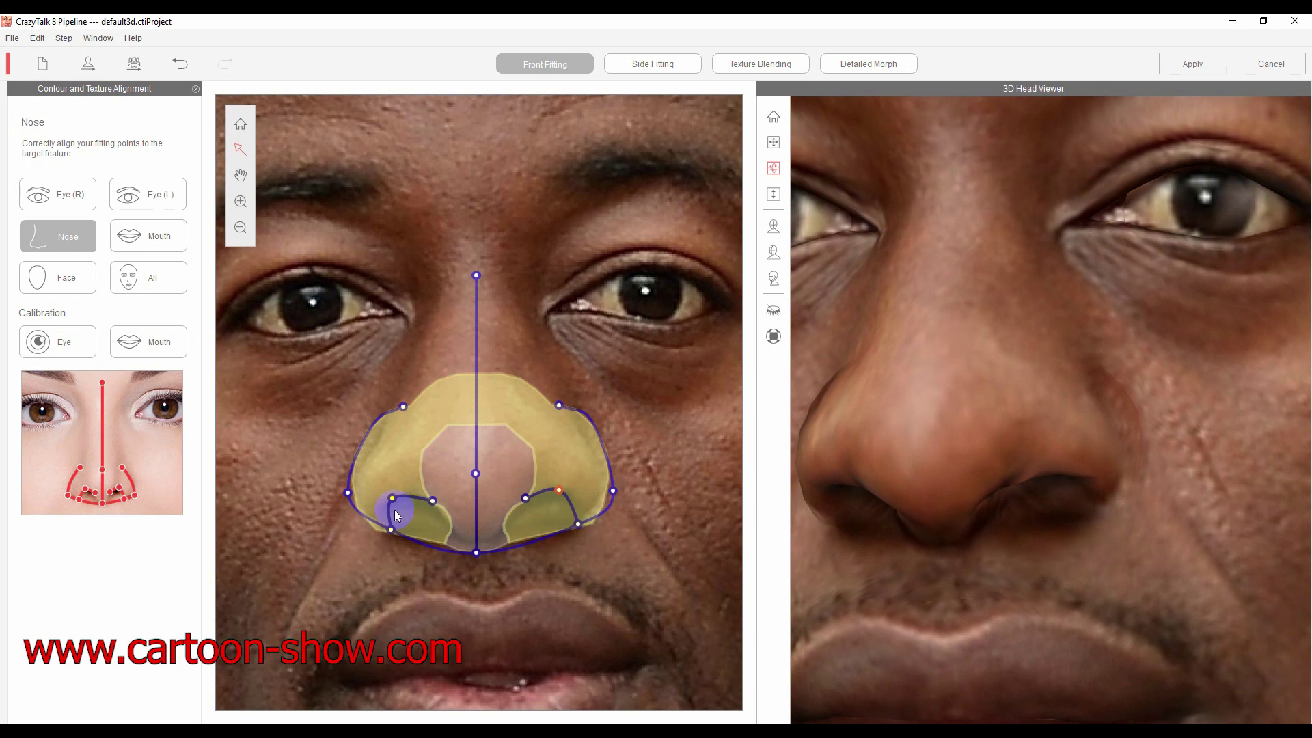
left_click(525, 499)
left_click(556, 490)
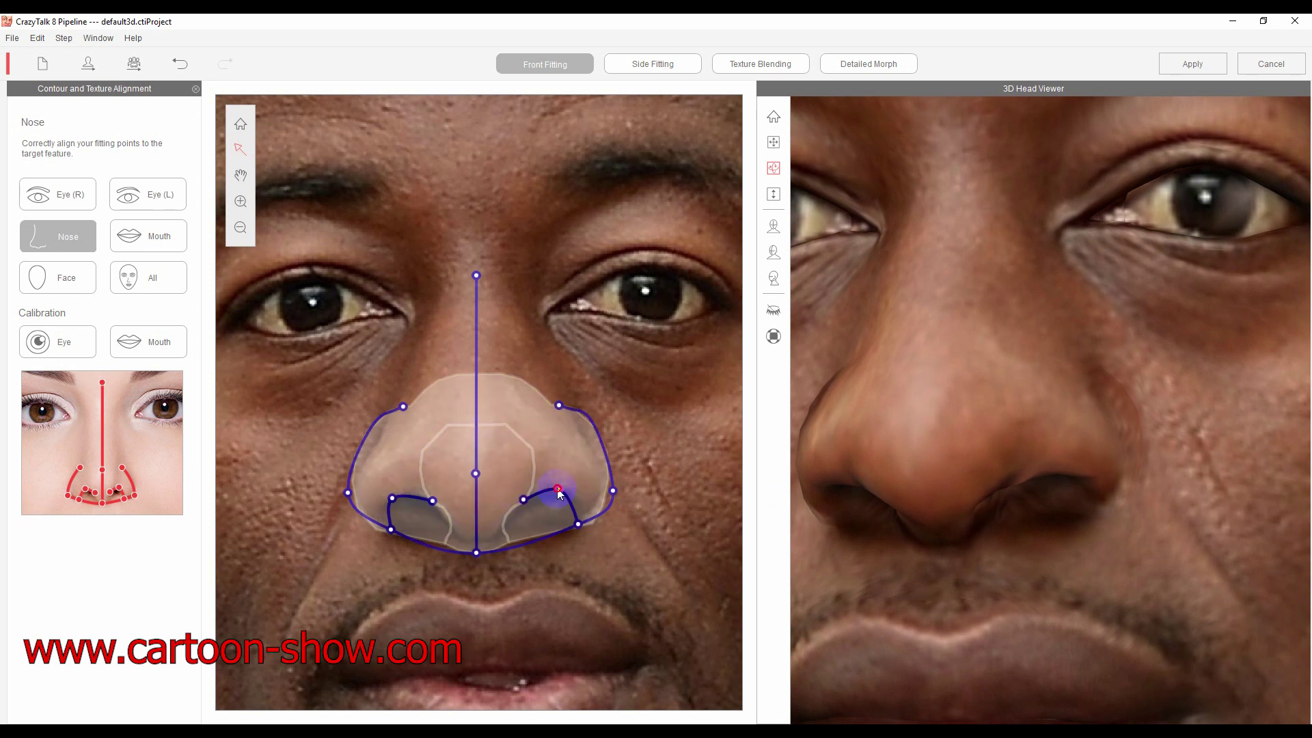
Refine the left nostril's upper edge, shifting the outer point outward and raising the inner point, judging from below the 3D nose
left_click_drag(1048, 512, 1004, 199)
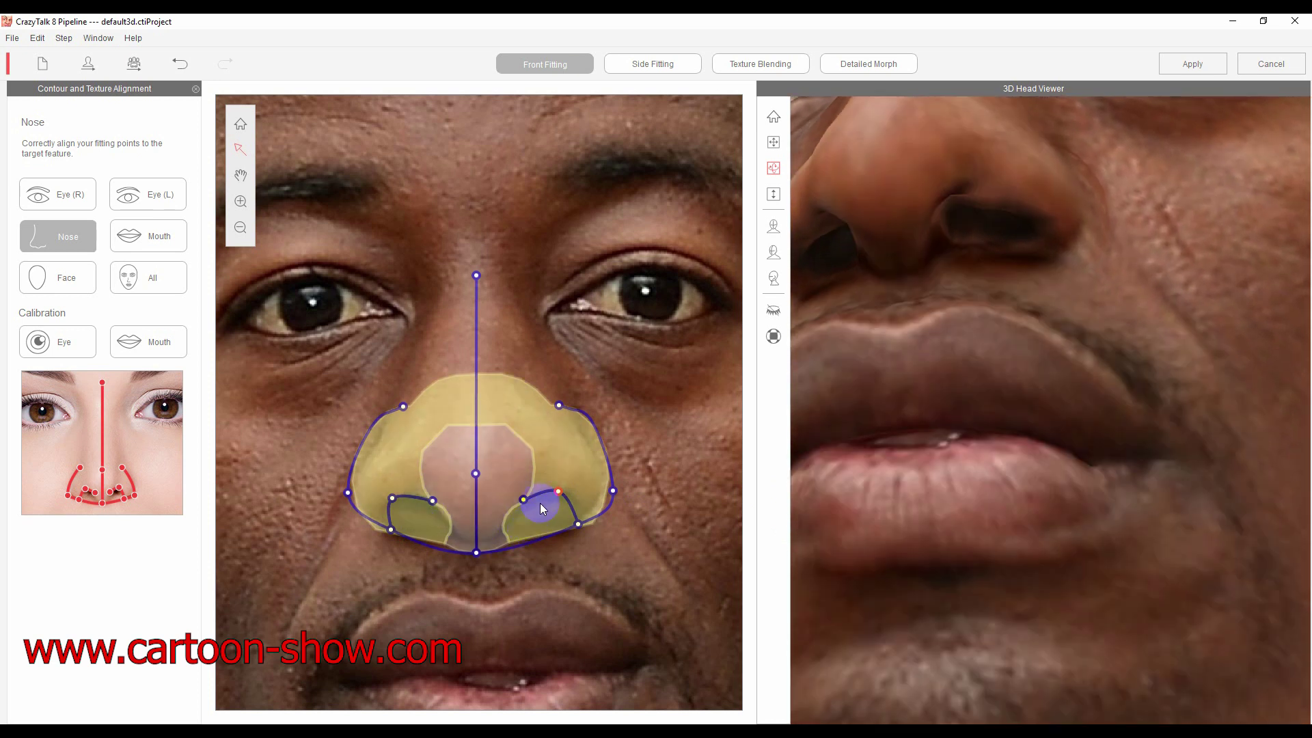
left_click_drag(565, 496, 569, 497)
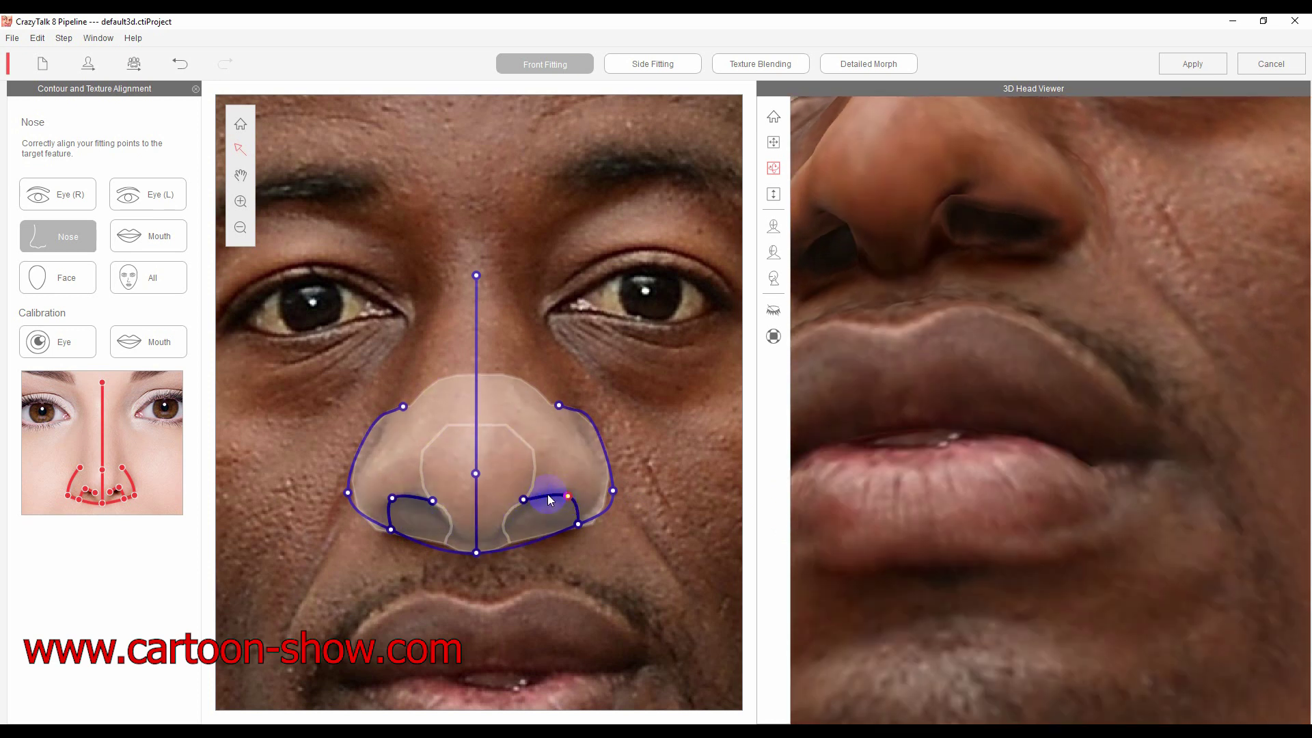
left_click(523, 500)
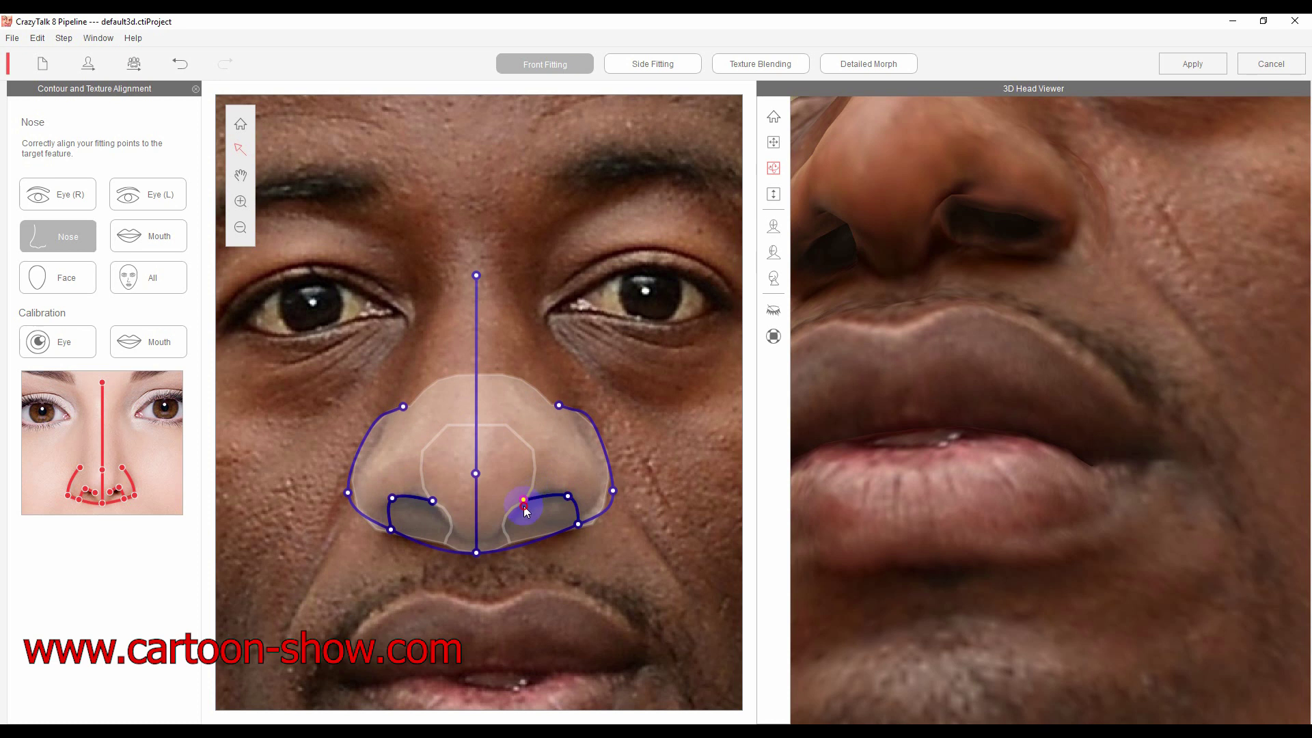
left_click_drag(524, 505, 522, 492)
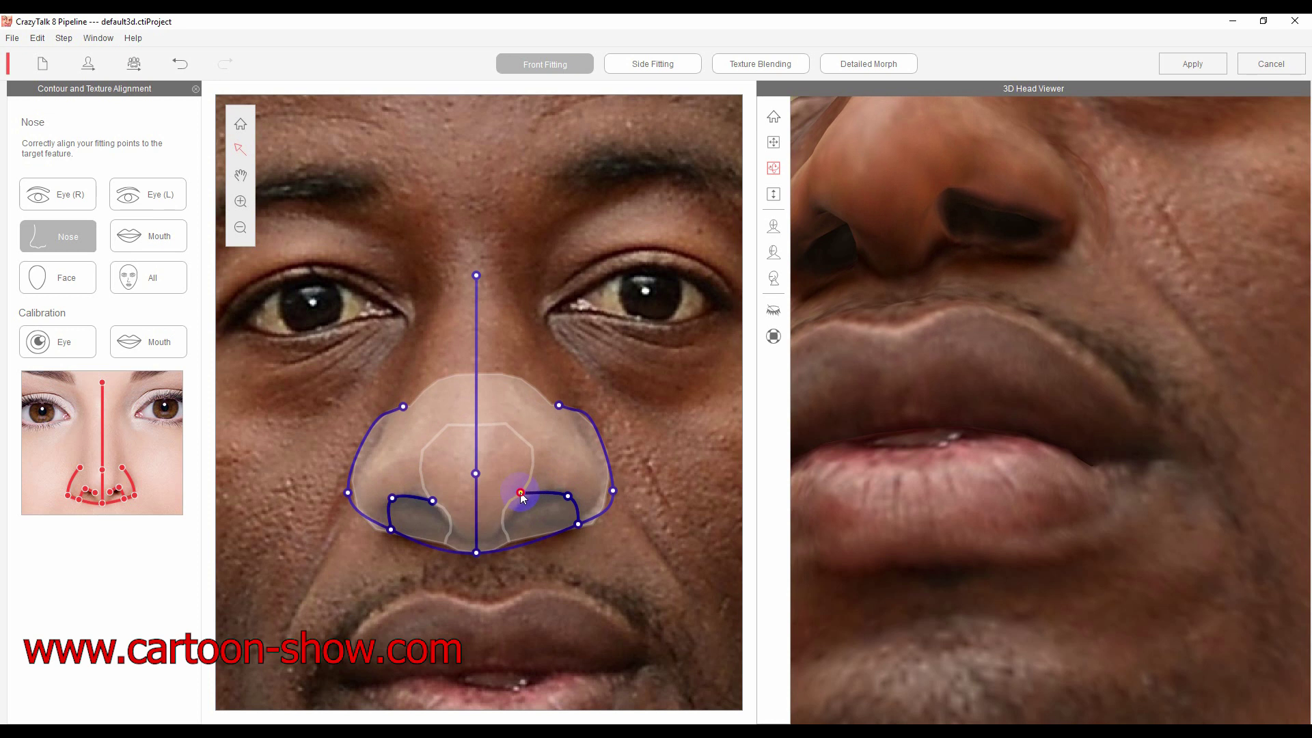
Try a raised inner point on the right nostril, and lower the inner points of both nostrils to matching heights
left_click_drag(881, 269, 1039, 503)
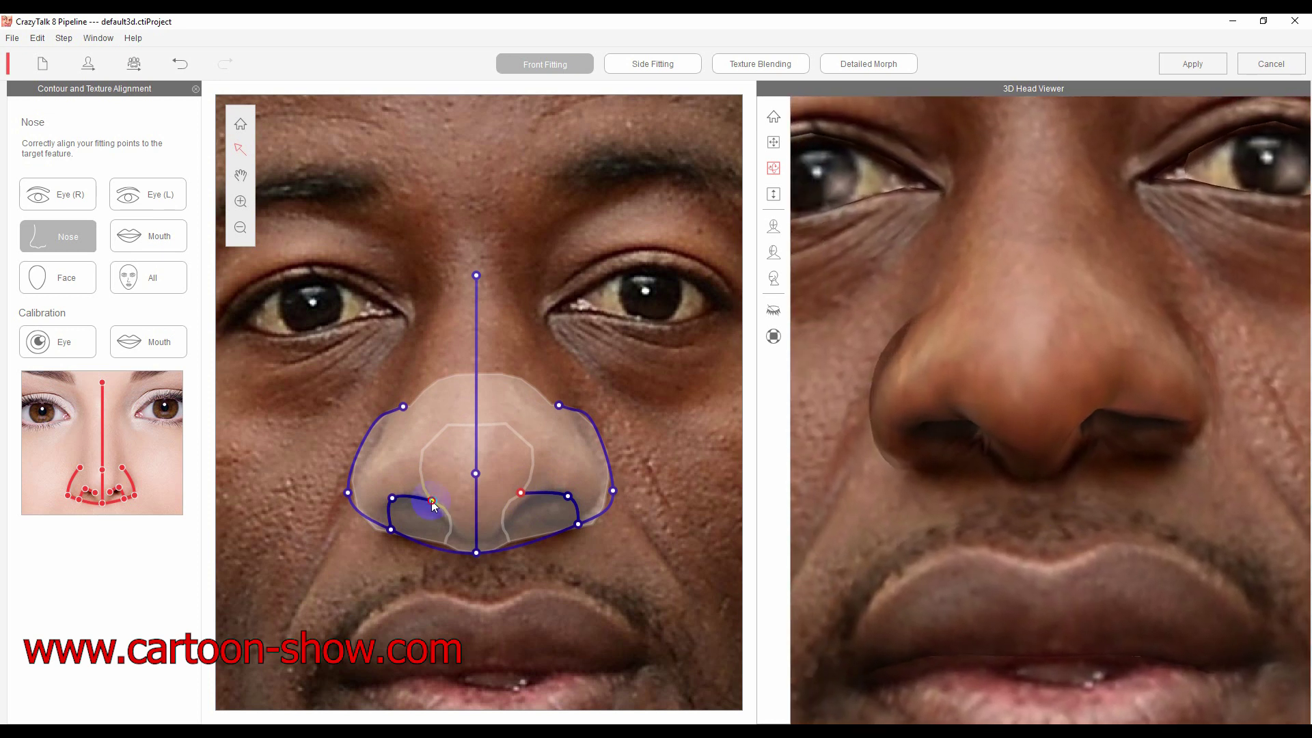
left_click_drag(432, 502, 436, 492)
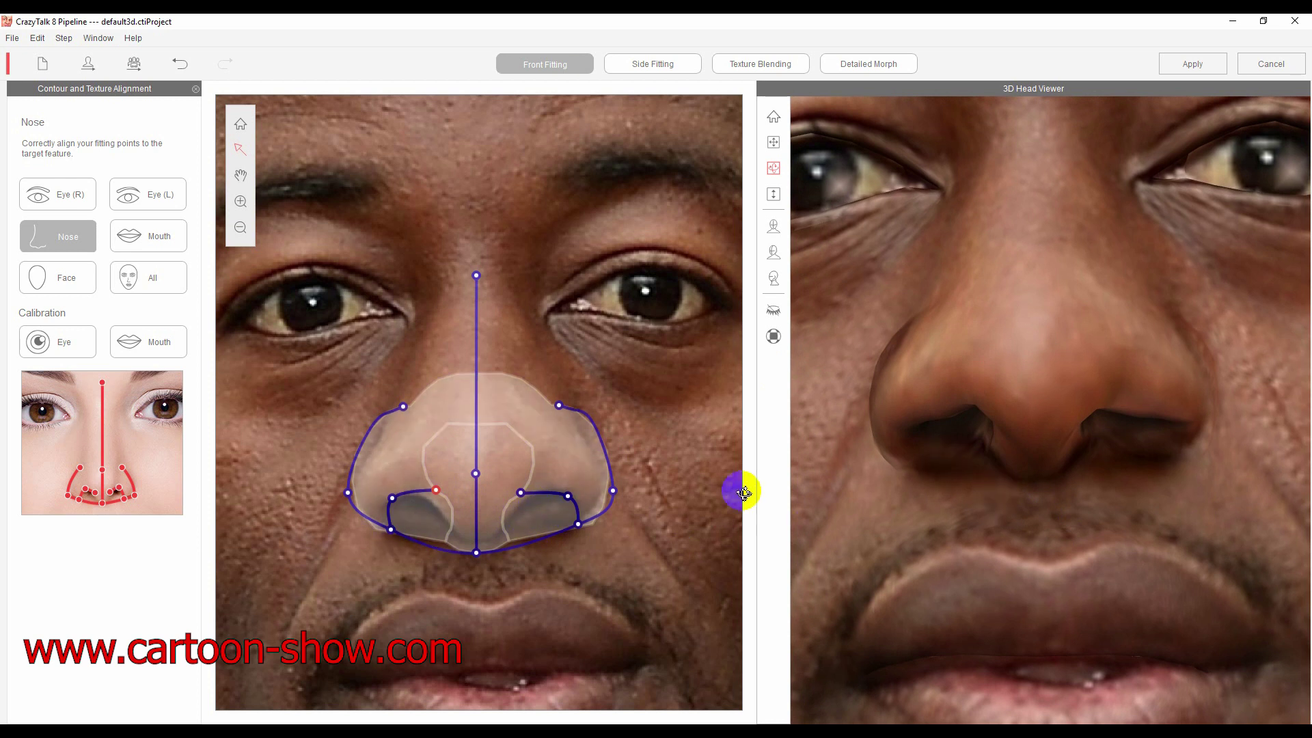
left_click_drag(439, 492, 431, 504)
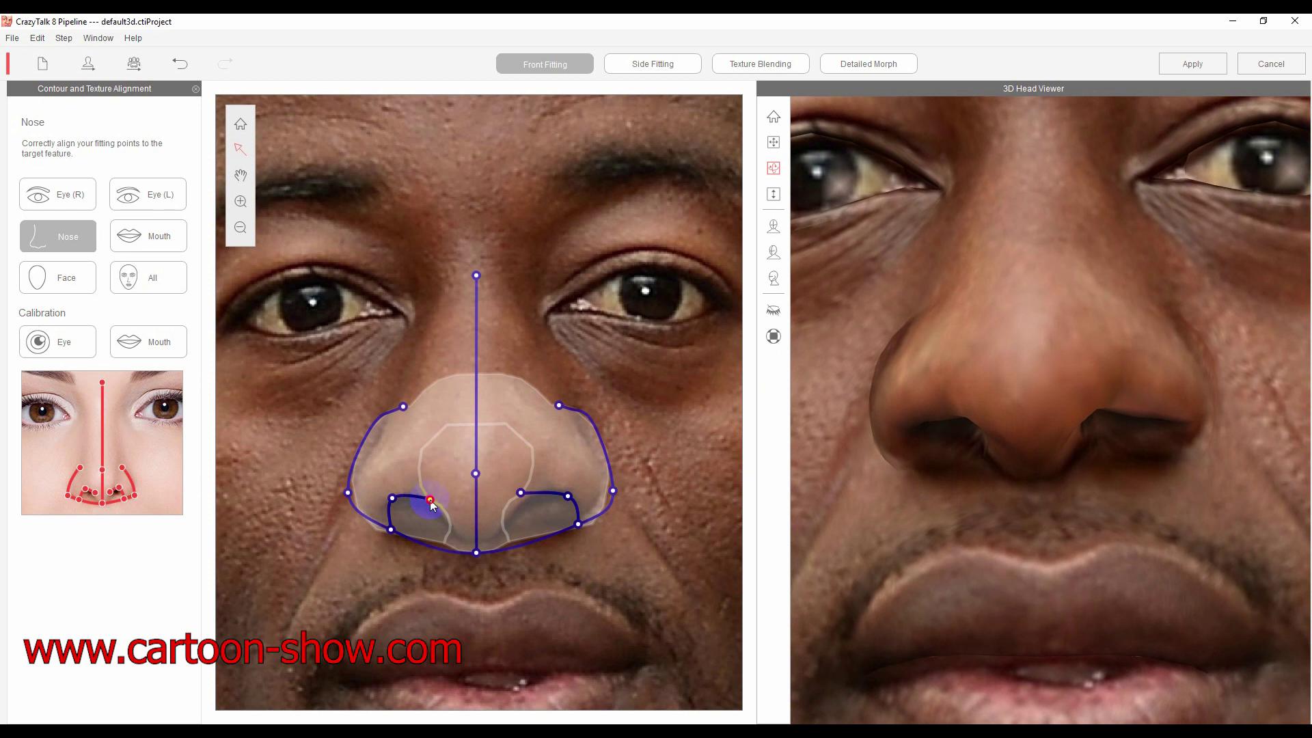
left_click_drag(522, 494, 522, 504)
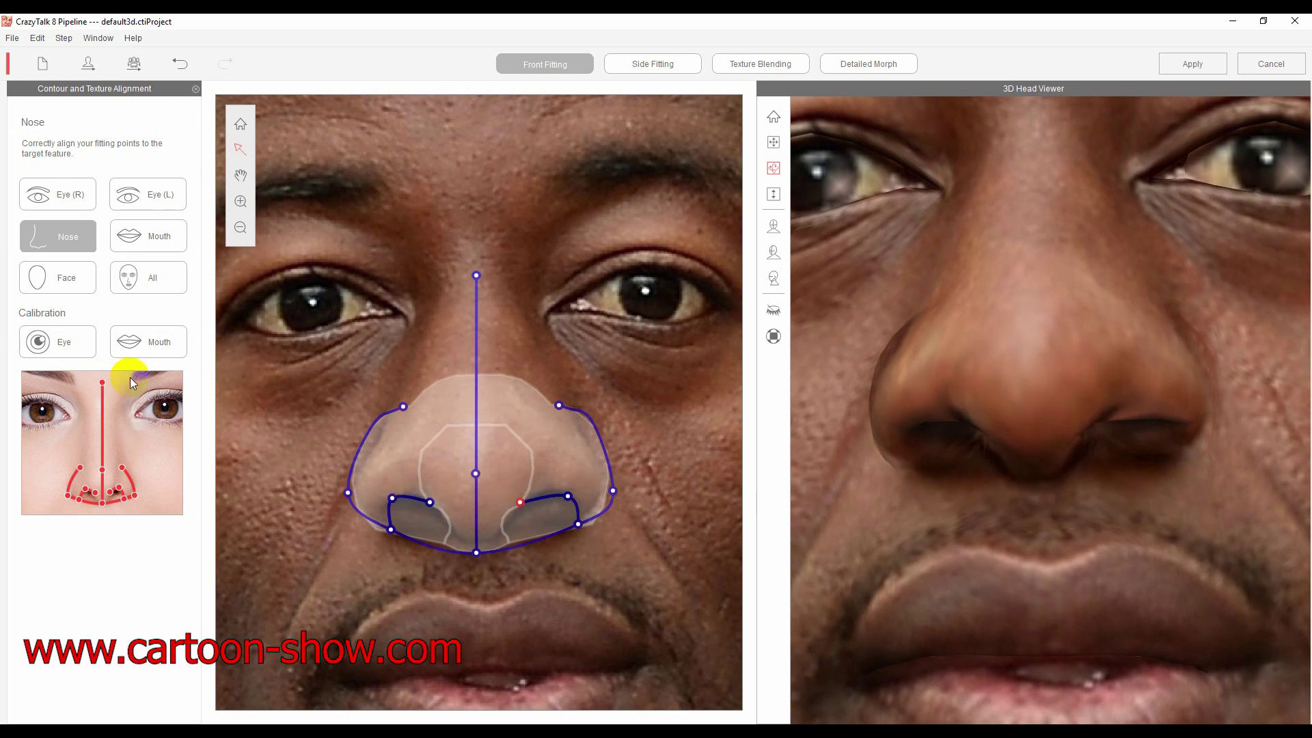
Switch to mouth fitting and shift the whole mouth outline sideways to center it on the lips in the photo
left_click(136, 251)
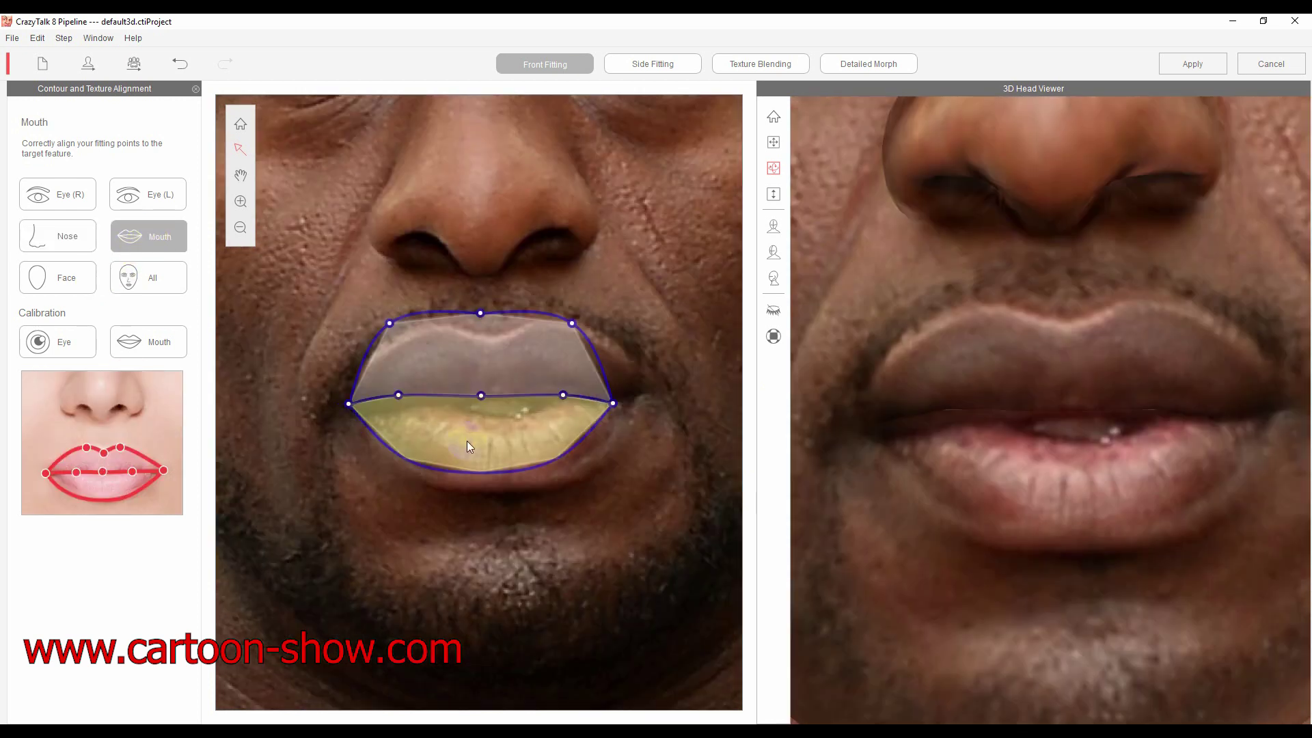
left_click(496, 397)
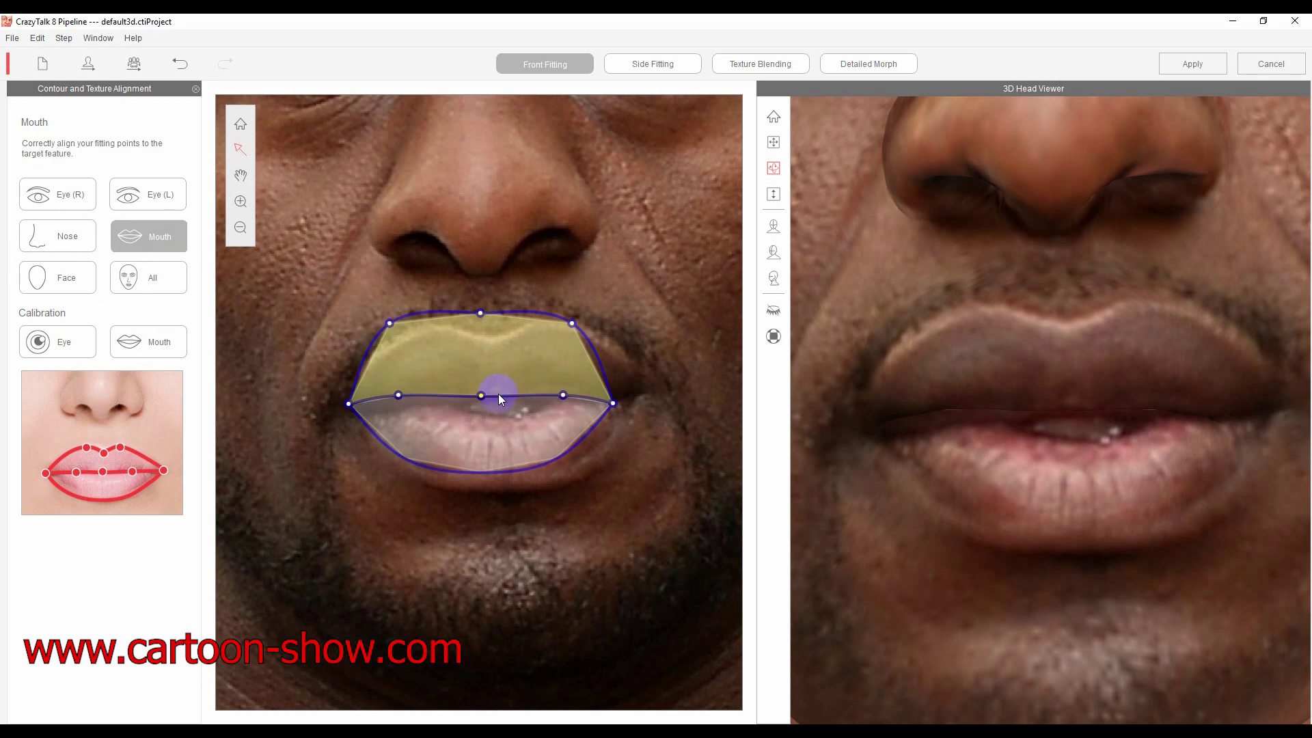
left_click(508, 403)
mouse_move(510, 403)
left_mouse_down()
mouse_move(495, 390)
mouse_move(514, 400)
left_mouse_up()
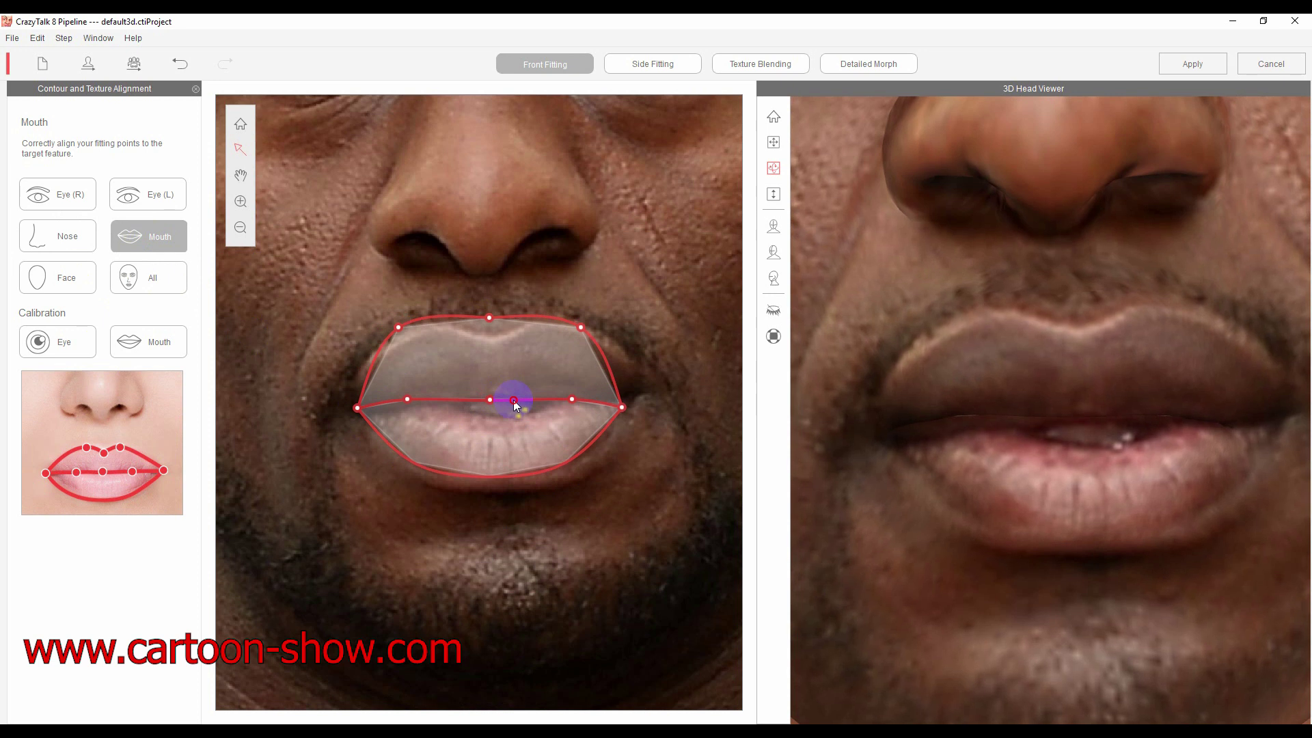
left_click_drag(513, 400, 516, 401)
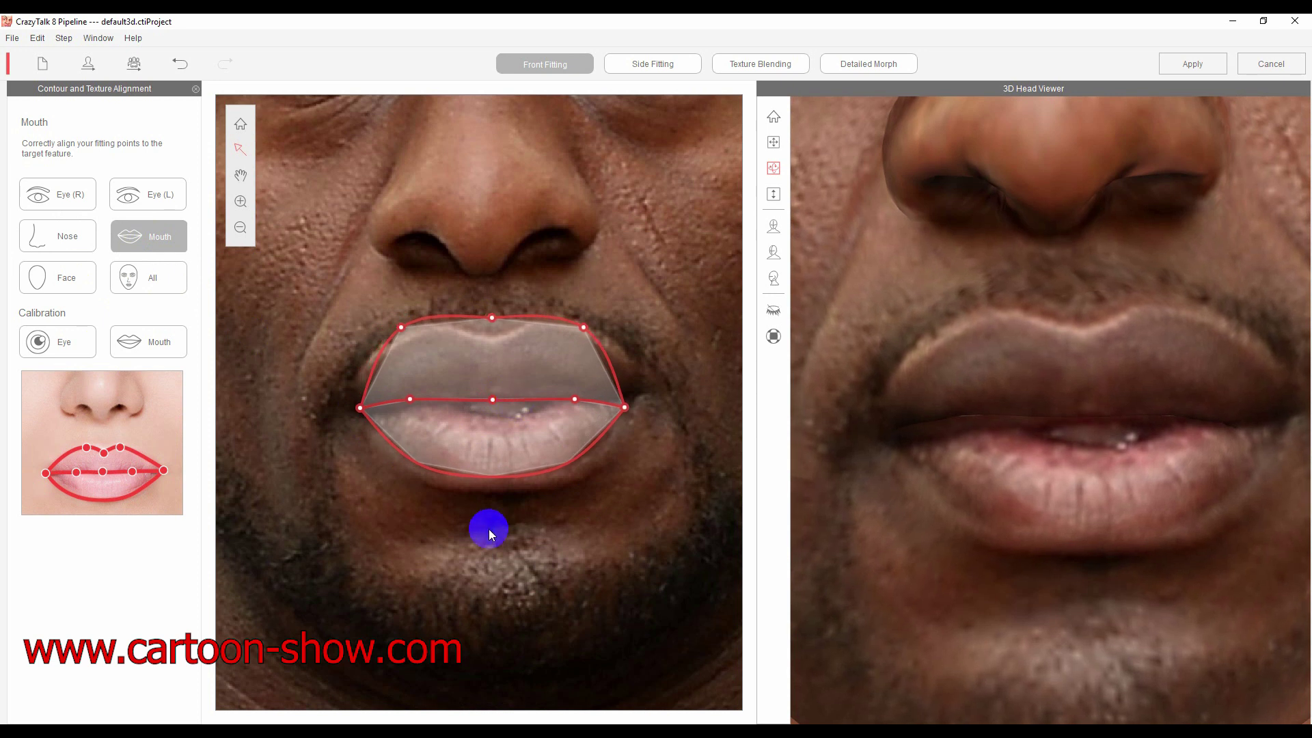
Move both corner points of the mouth outline outward and slightly upward to the ends of the lips in the photo
left_click_drag(362, 418, 351, 412)
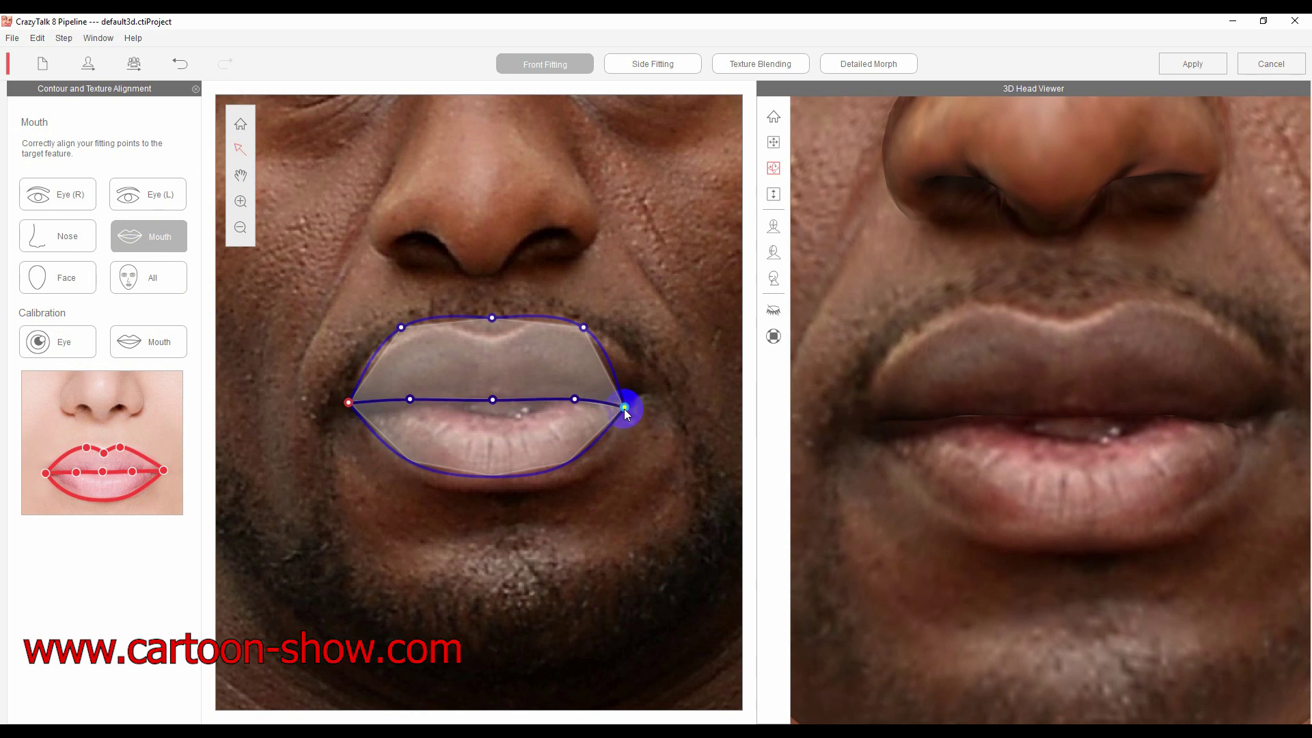
left_click_drag(625, 408, 643, 395)
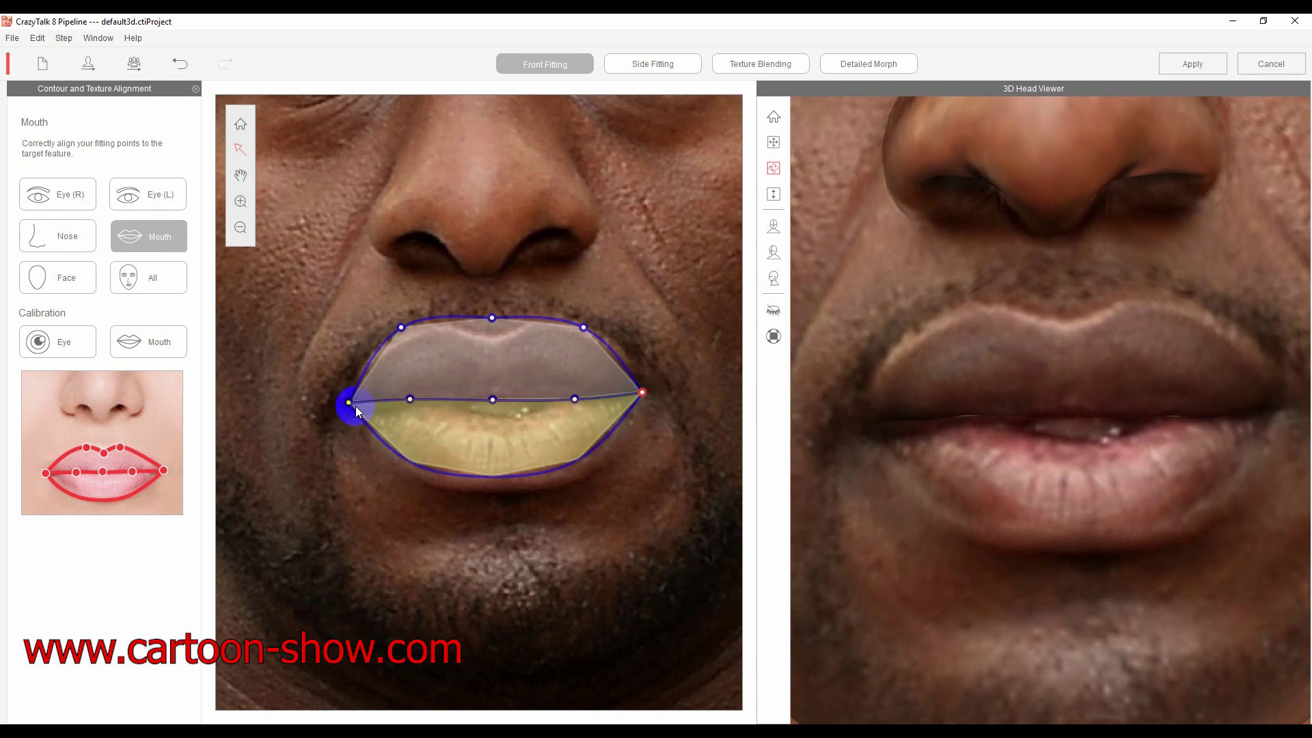
left_click_drag(349, 403, 342, 402)
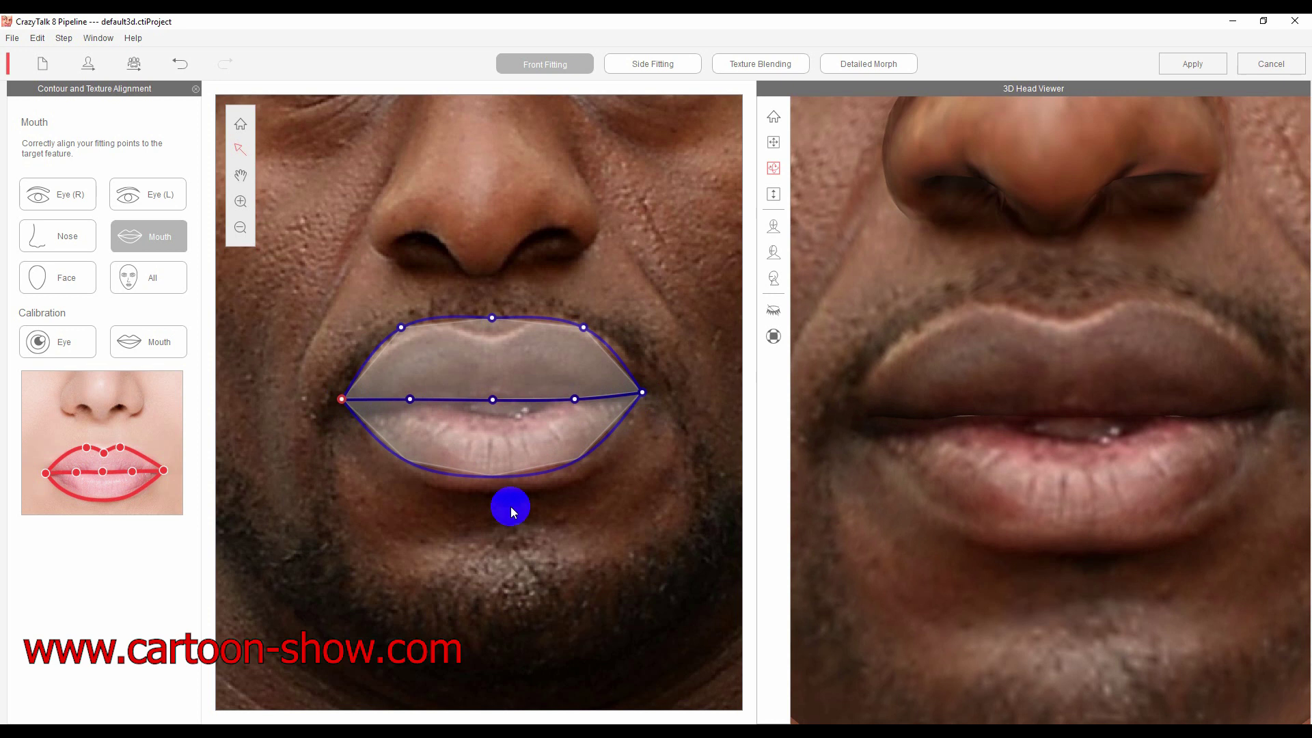
Lower the upper lip's peak and center points to follow the lip edge, and lower the points along the parting line between the lips
left_click_drag(403, 326, 408, 330)
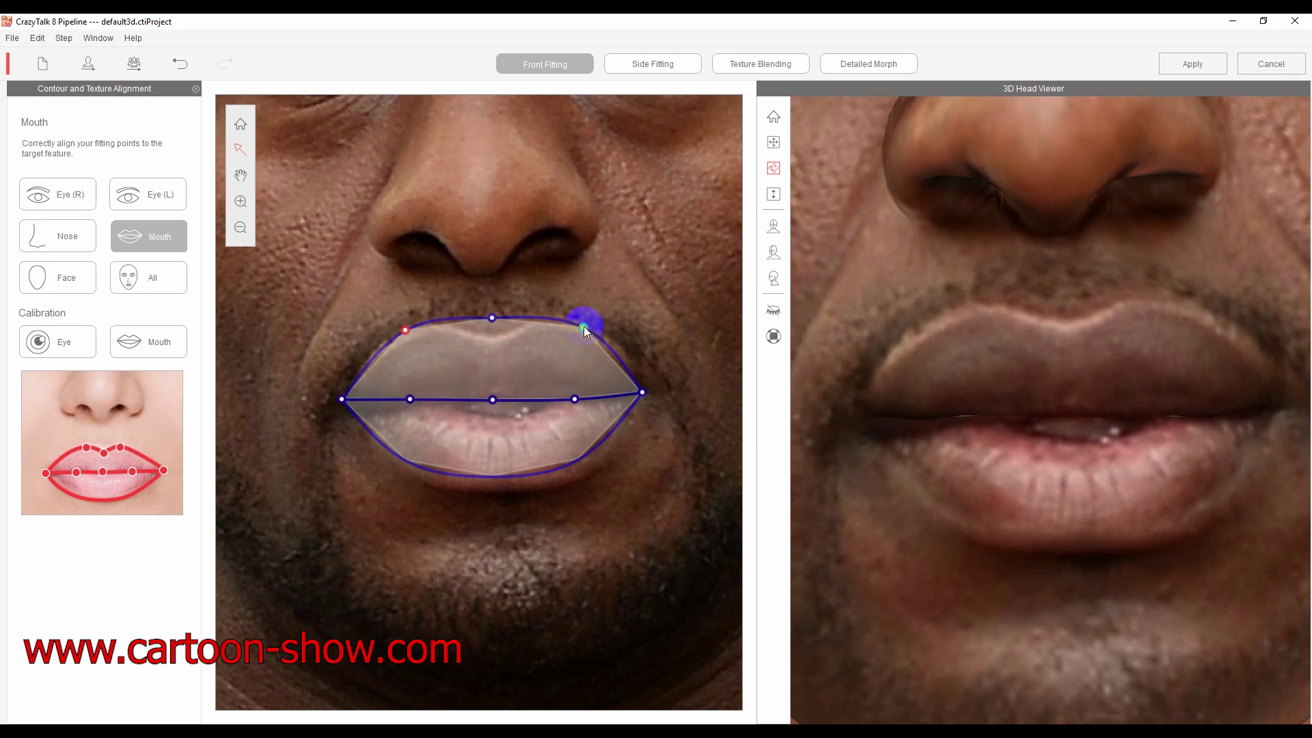
left_click_drag(584, 327, 584, 330)
left_click_drag(491, 317, 490, 336)
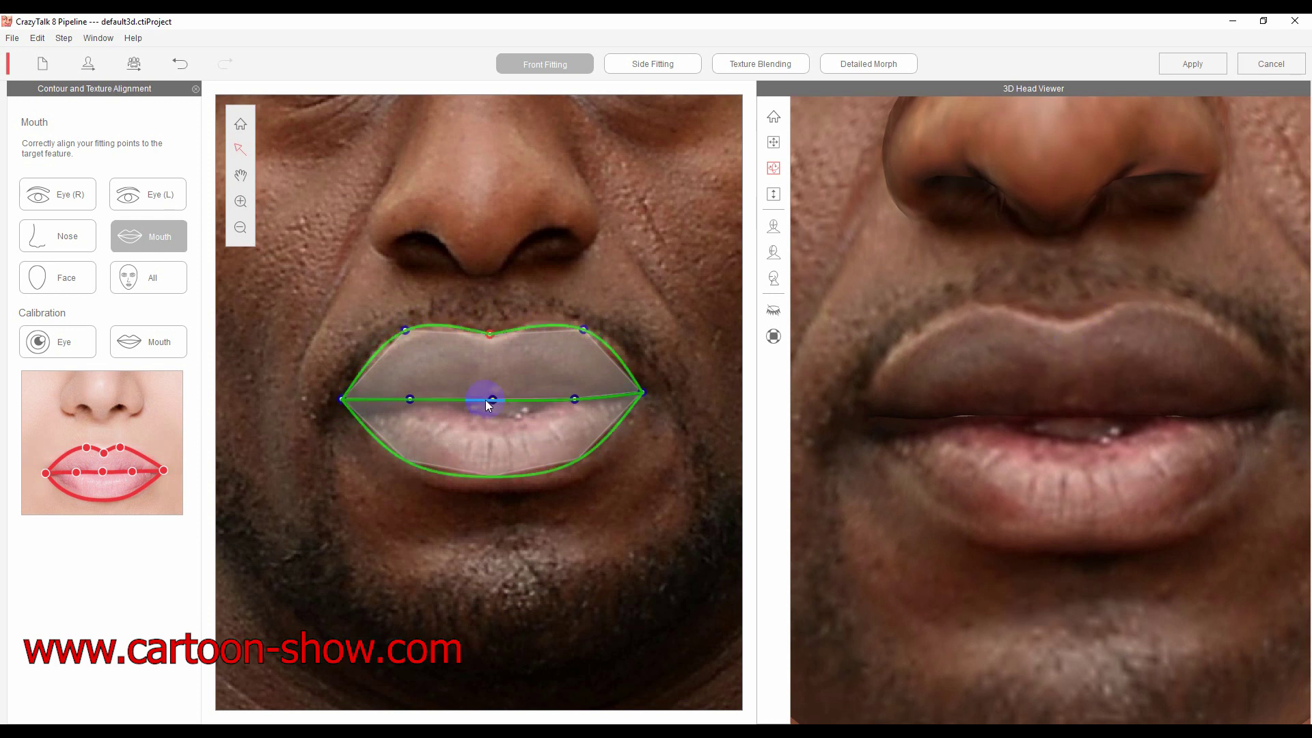
left_click_drag(493, 400, 493, 404)
left_click_drag(409, 399, 410, 405)
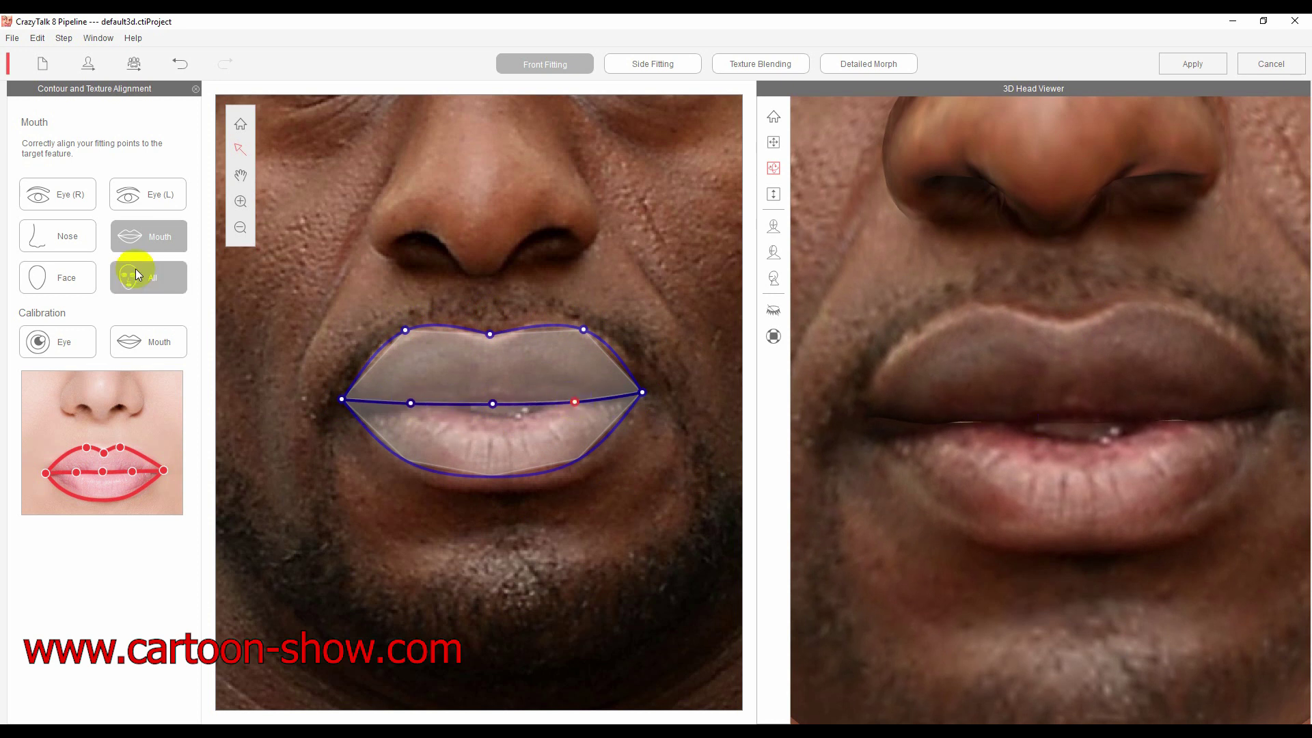
Show the face contour followed by all fitting contours, and inspect the 3D head from several angles
left_click(63, 279)
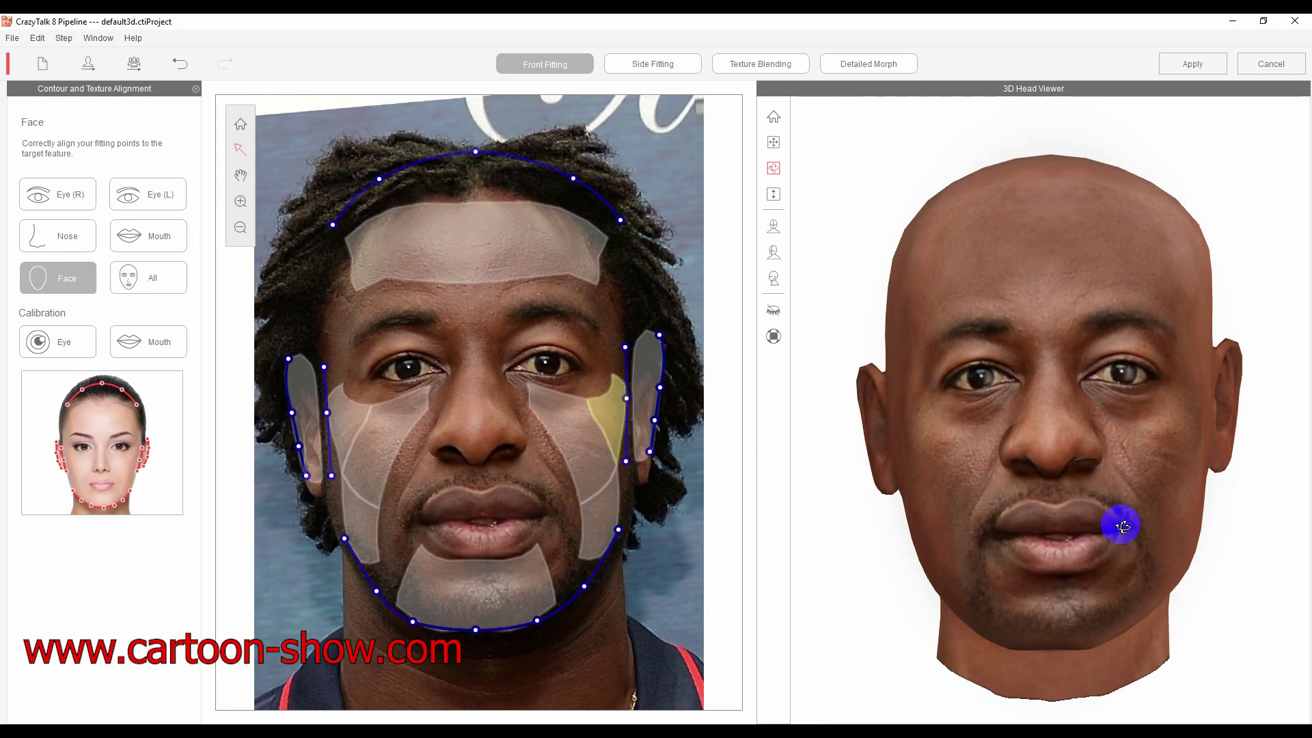
left_click_drag(1116, 524, 1127, 463)
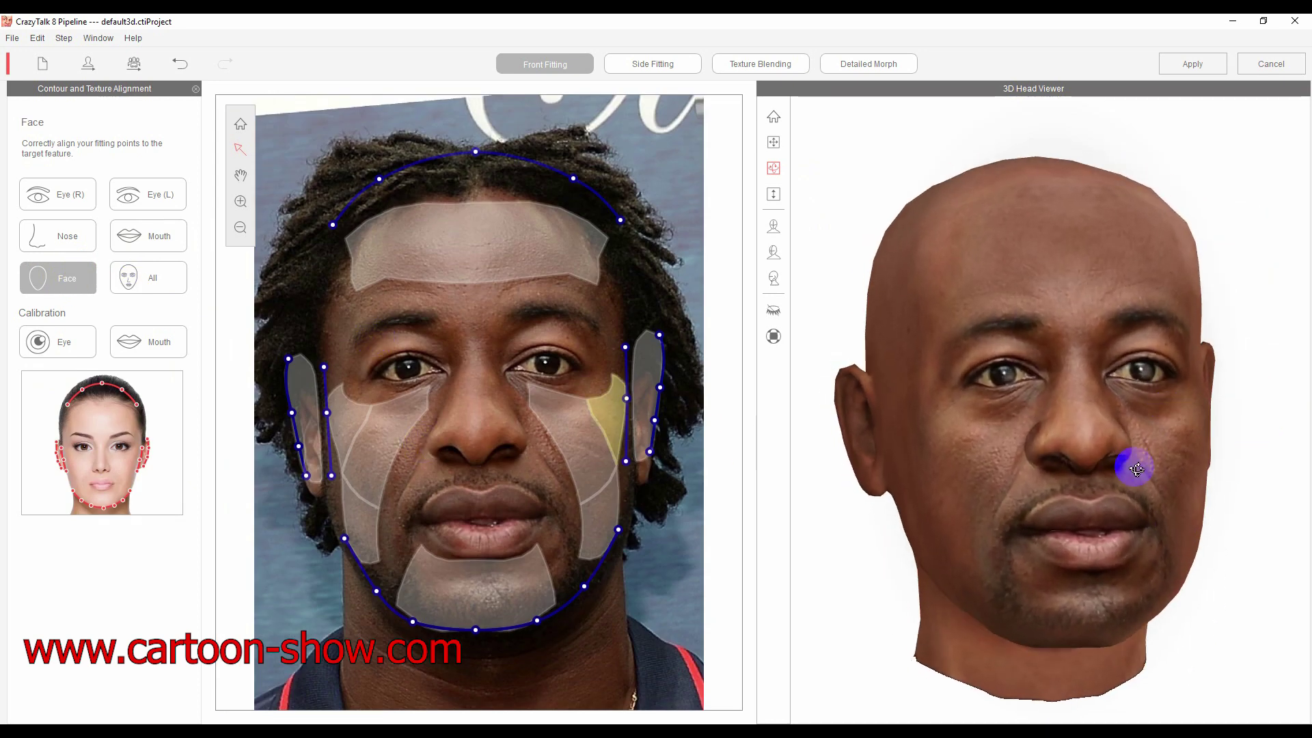
left_click(170, 278)
left_click_drag(998, 485, 1208, 433)
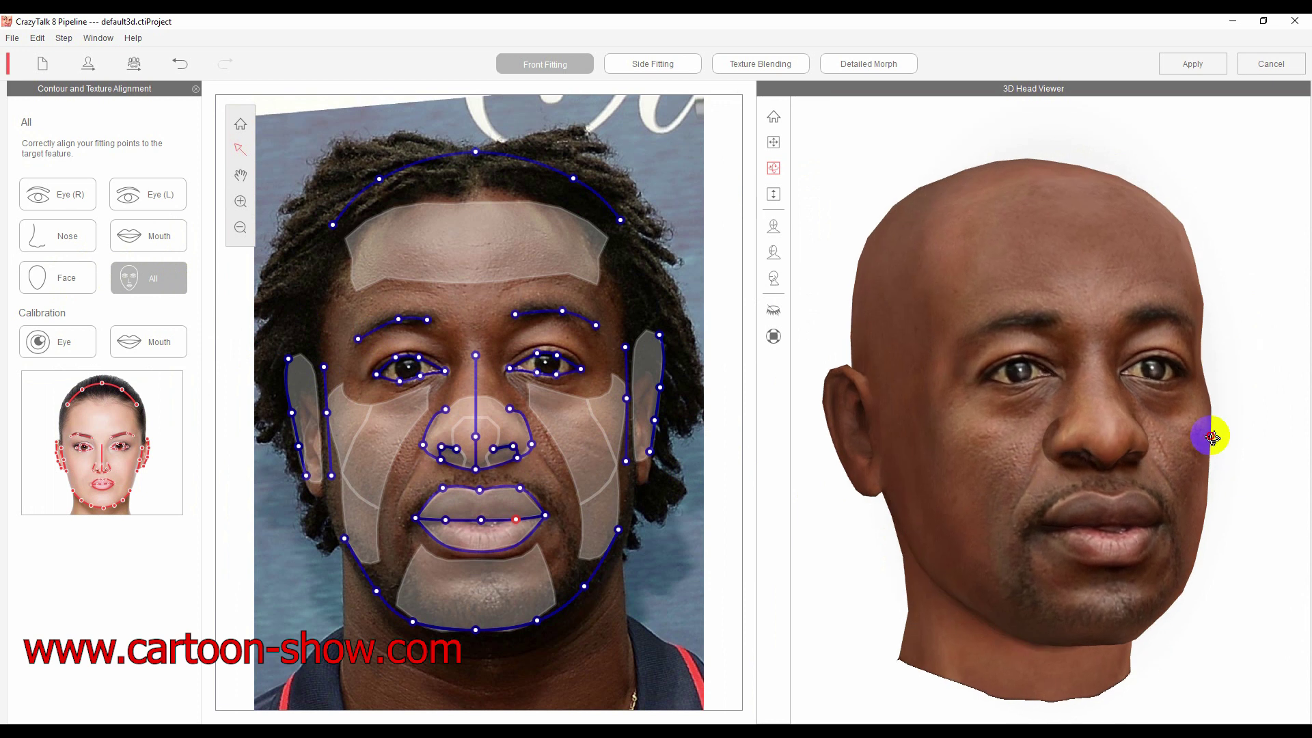
left_click_drag(1087, 462, 1090, 460)
Switch to mouth calibration and preview the vowel mouth animation on the 3D head, stopping it when checked
left_click(143, 340)
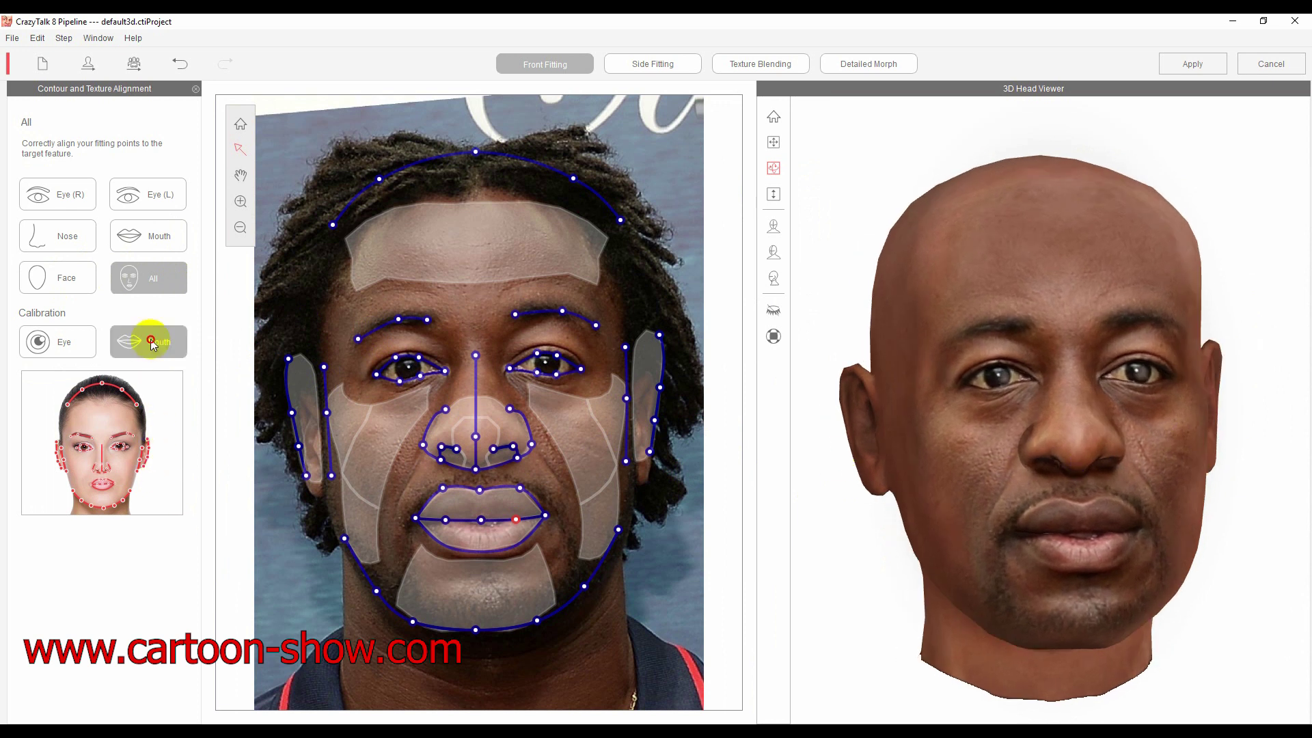
left_click(59, 482)
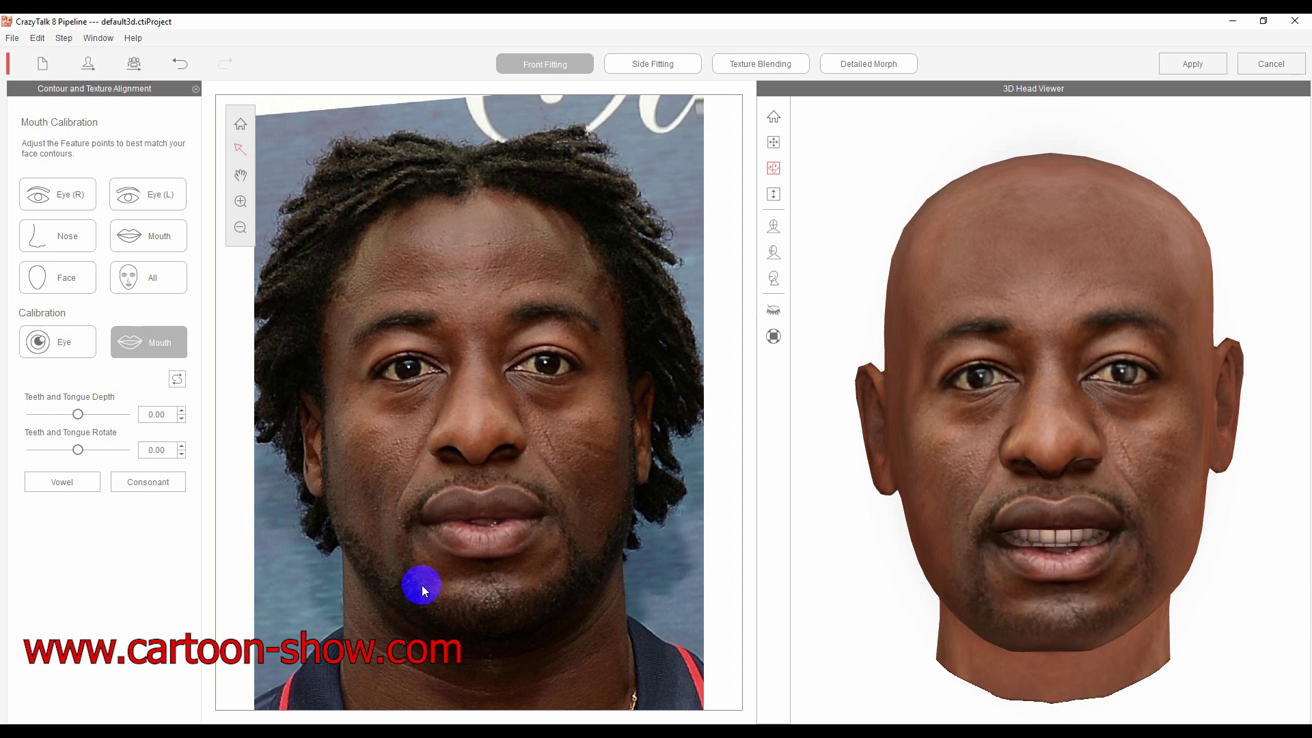
left_click(70, 482)
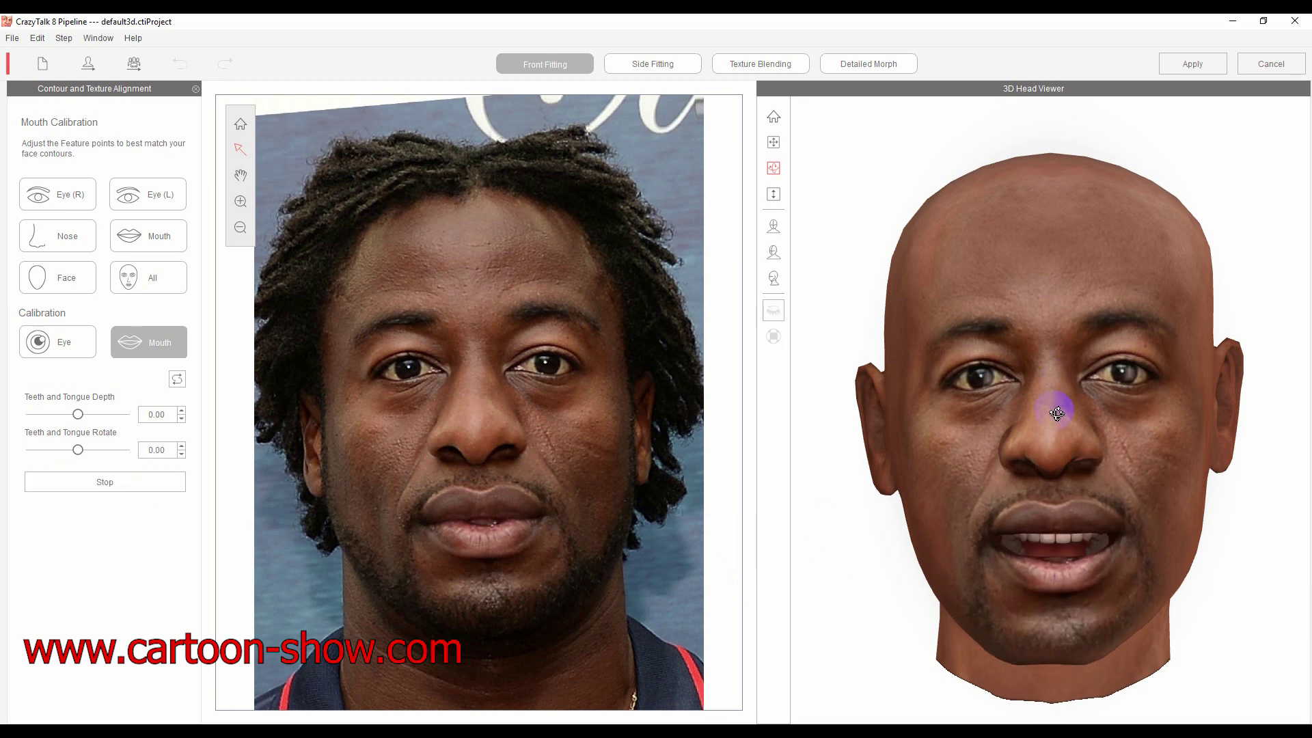
left_click(96, 483)
Switch to eye calibration and preview the Look animation to check the eyeball movement, ending the playback
left_click(59, 345)
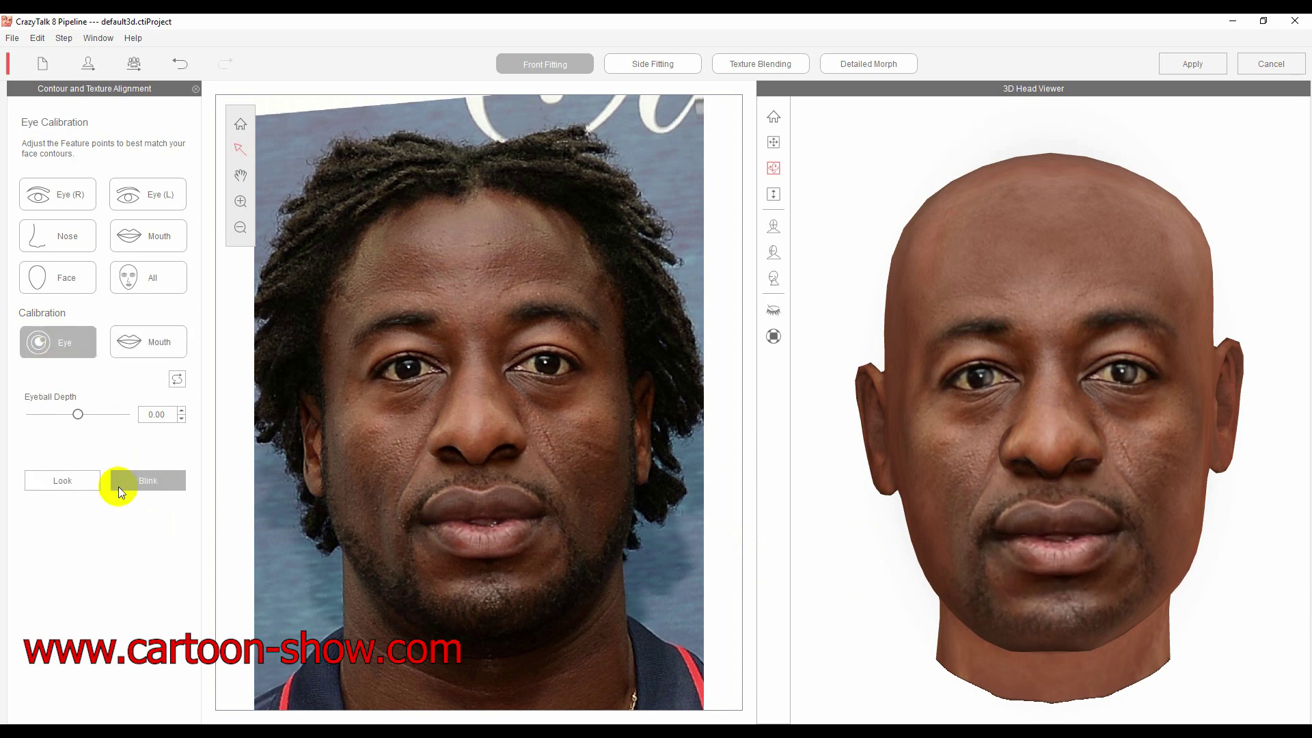
left_click(65, 482)
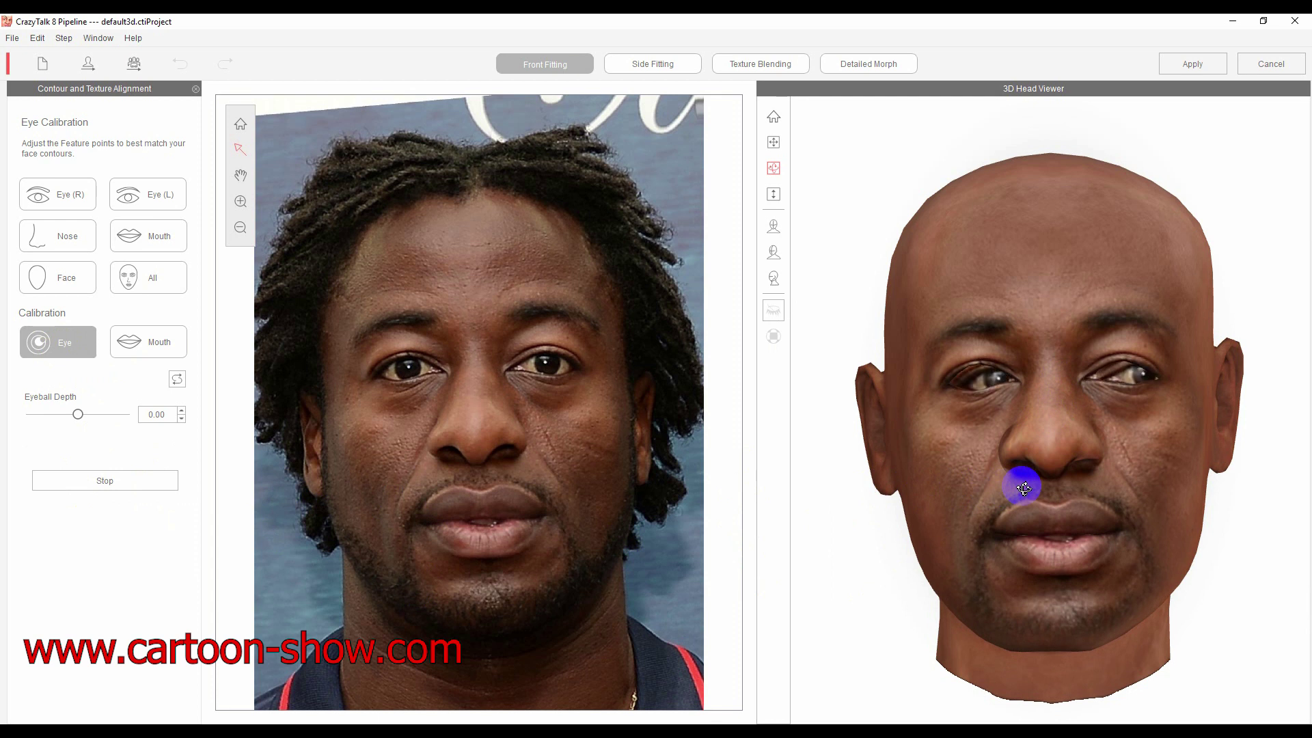
left_click(111, 478)
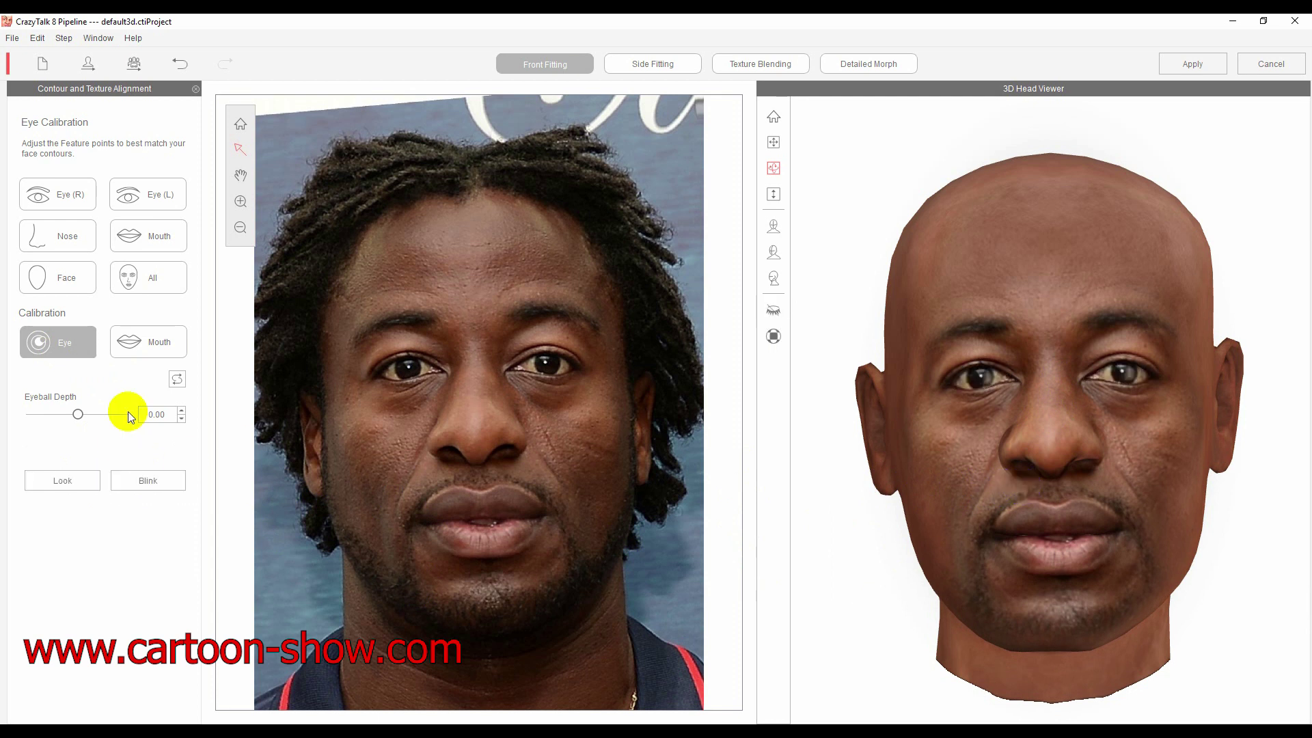
Preview the Blink animation repeatedly to check how the eyelids close over the eyeballs, and stop it
left_click(159, 481)
left_click(139, 486)
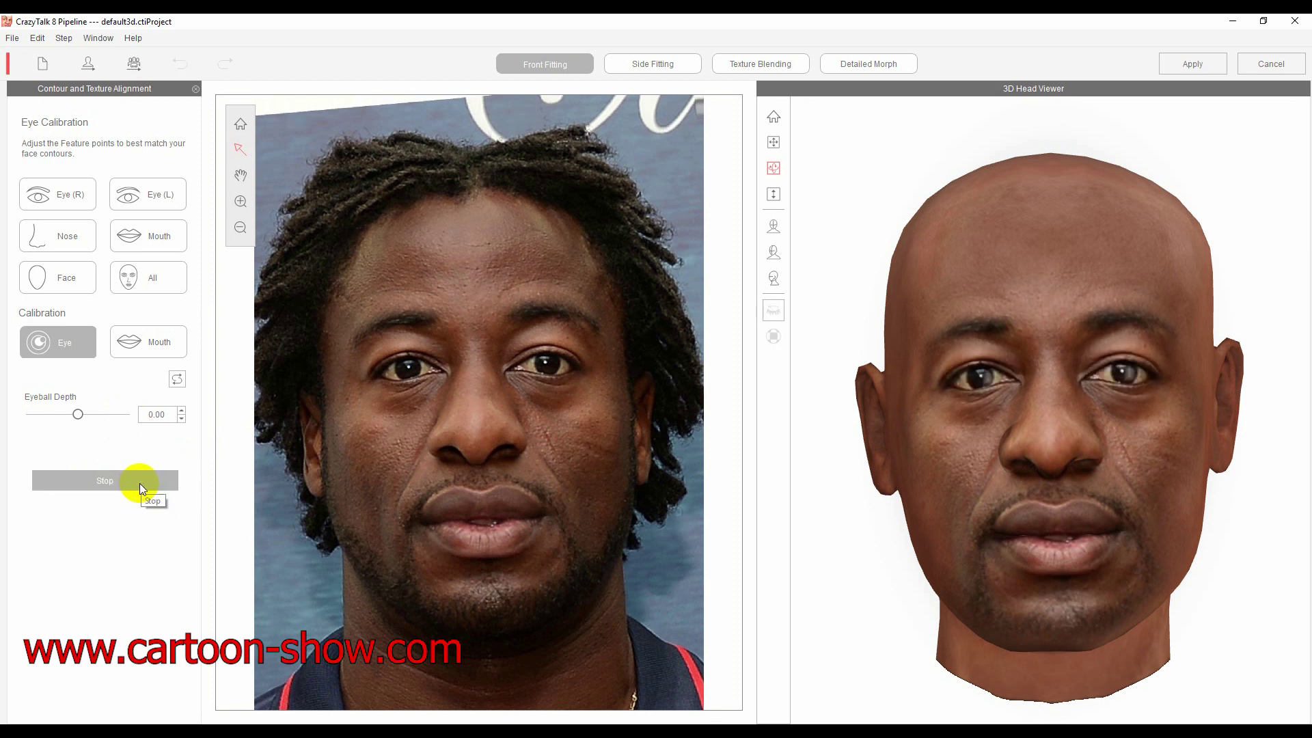
left_click(119, 481)
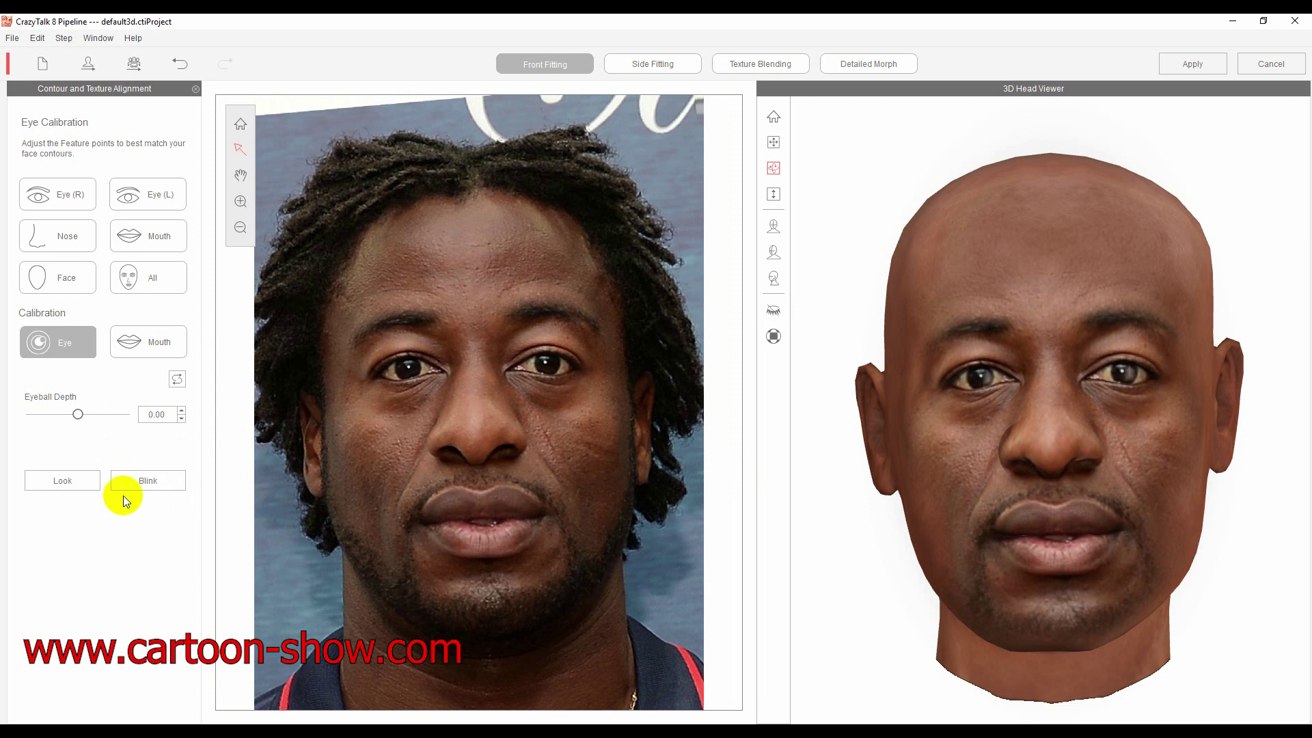
left_click(144, 481)
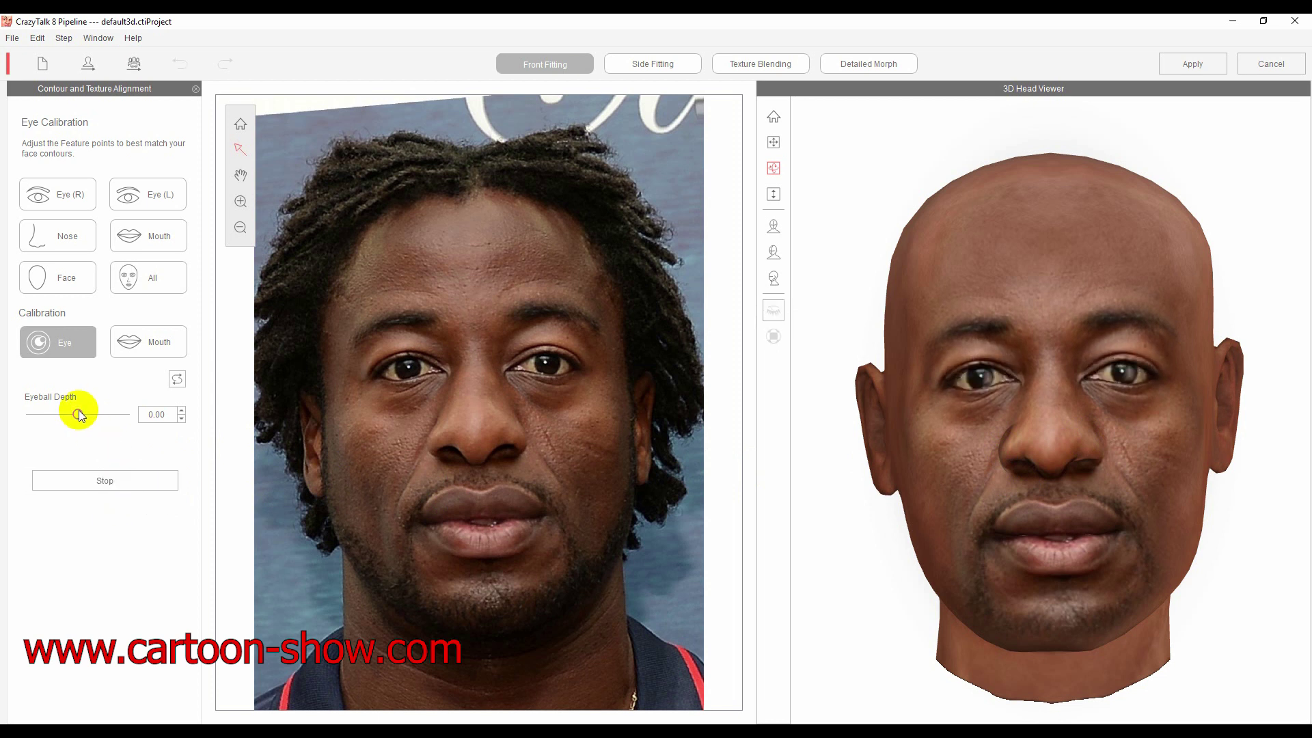
left_click(94, 482)
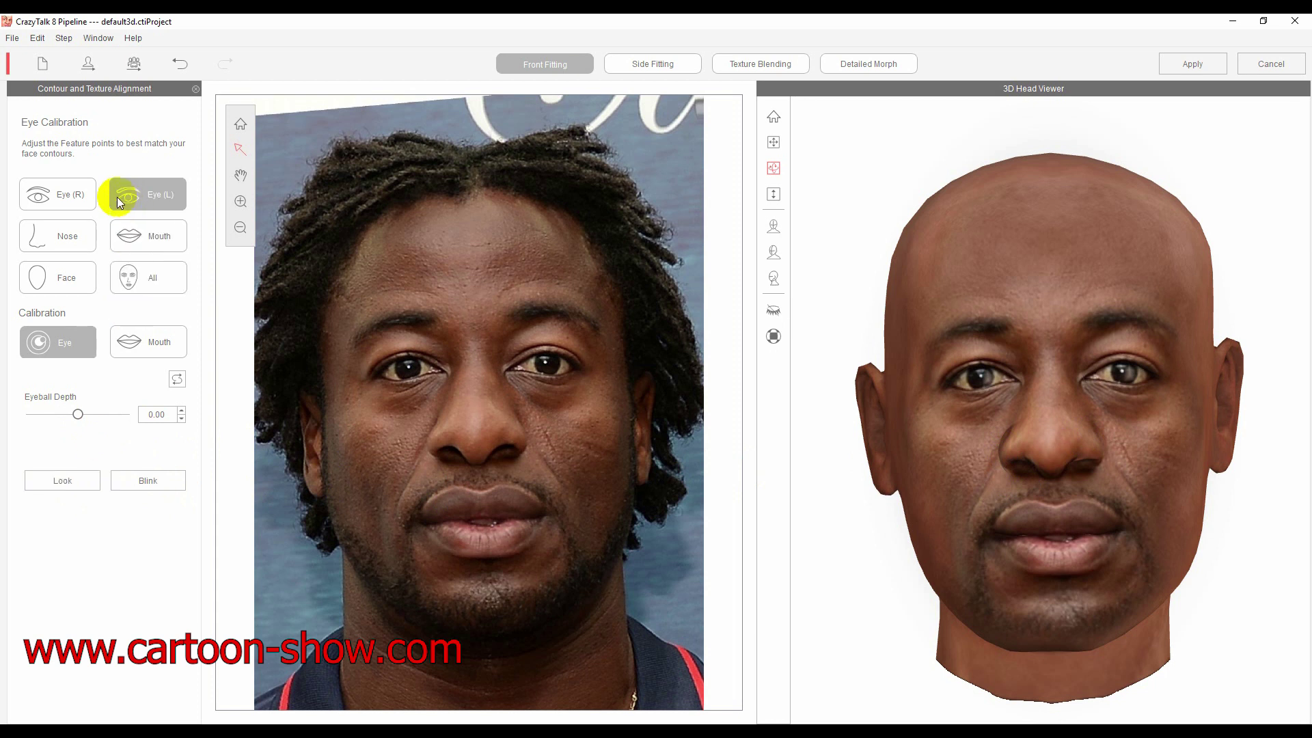
Refine the right eye outline: raise both upper-lid points, widen the outer corner, and slightly lower the inner lower-lid point
left_click(64, 200)
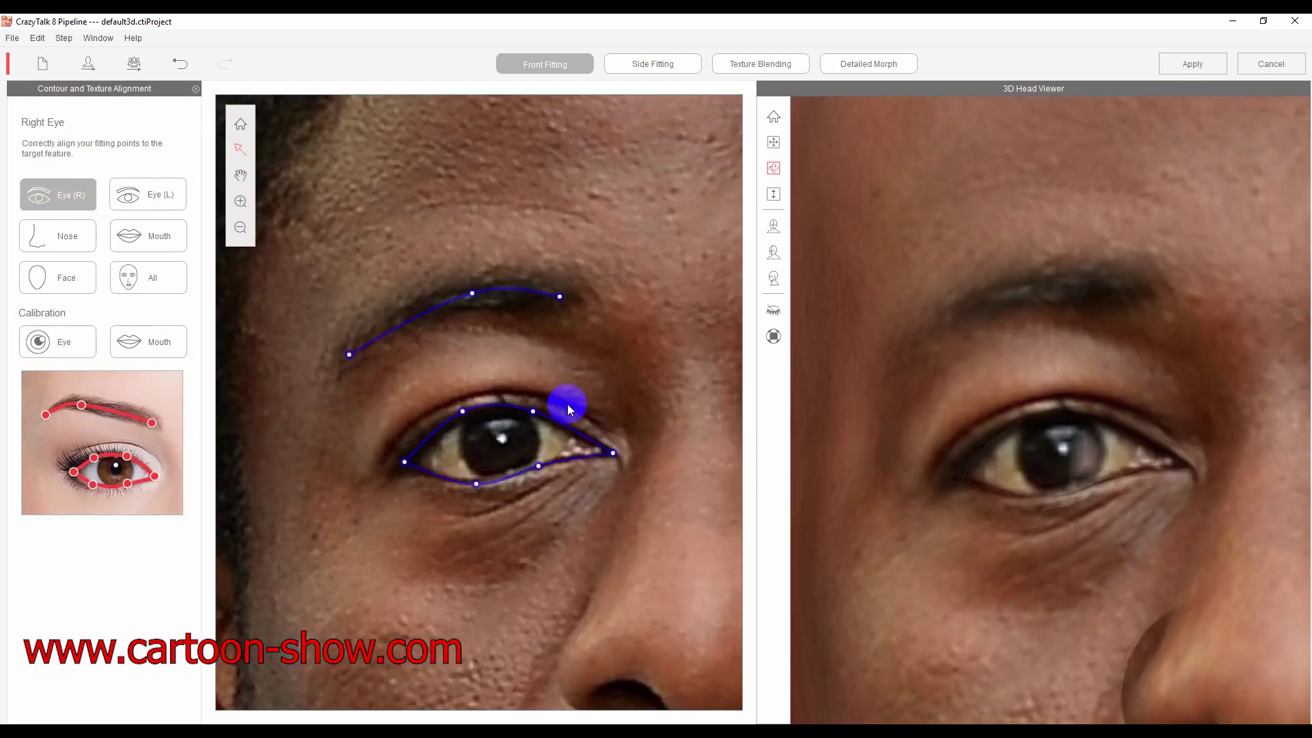
left_click_drag(534, 414, 456, 404)
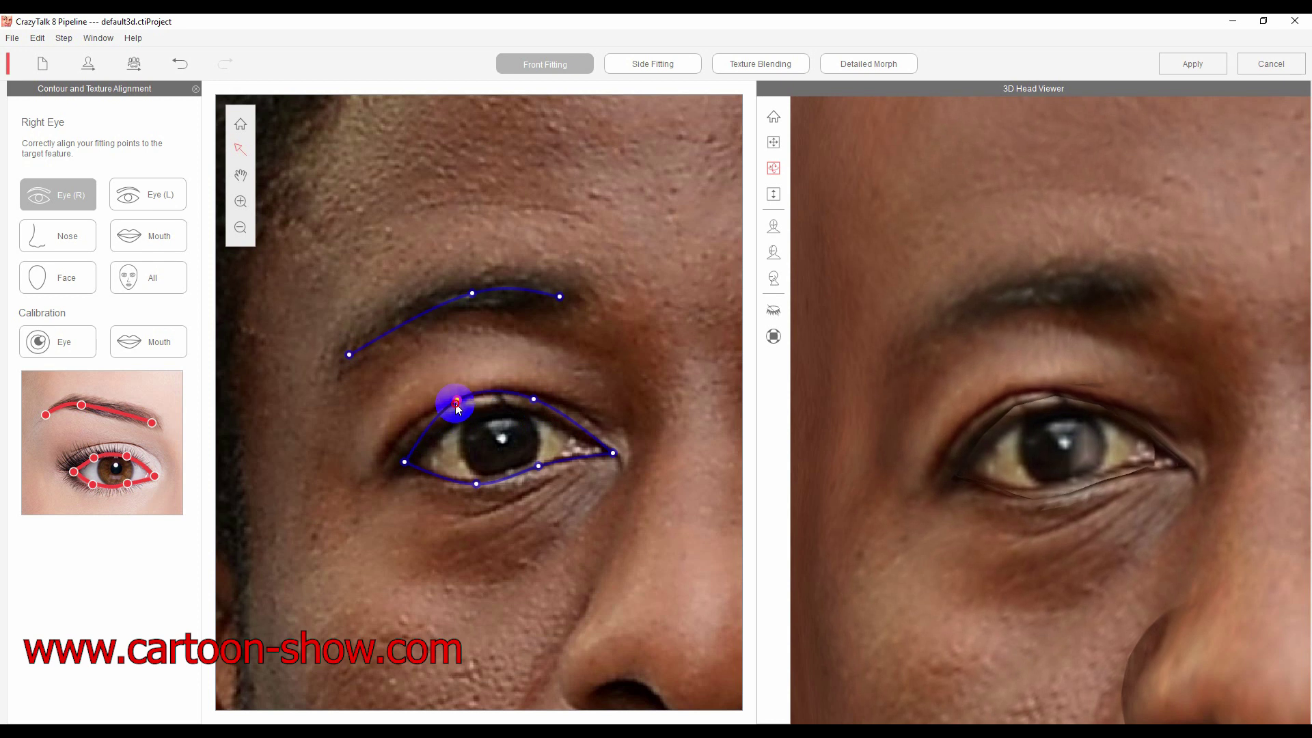
left_click_drag(408, 463, 403, 469)
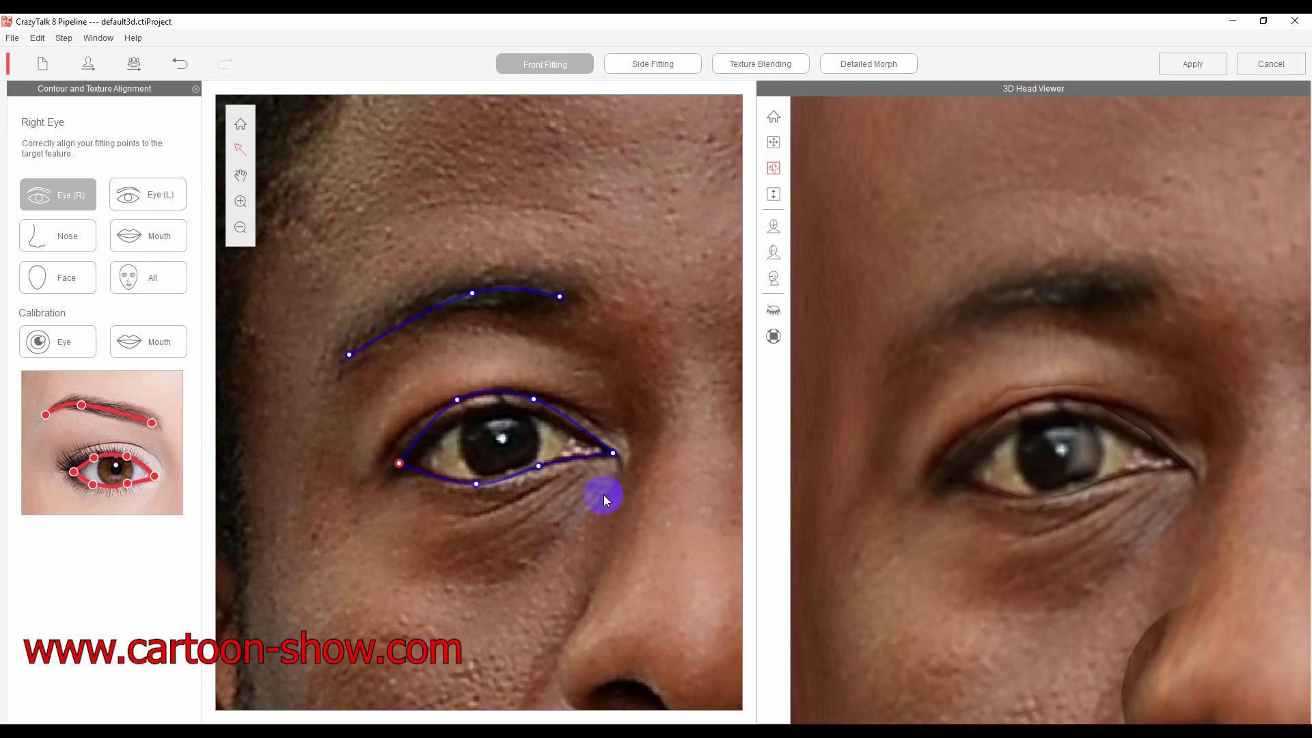
left_click(612, 454)
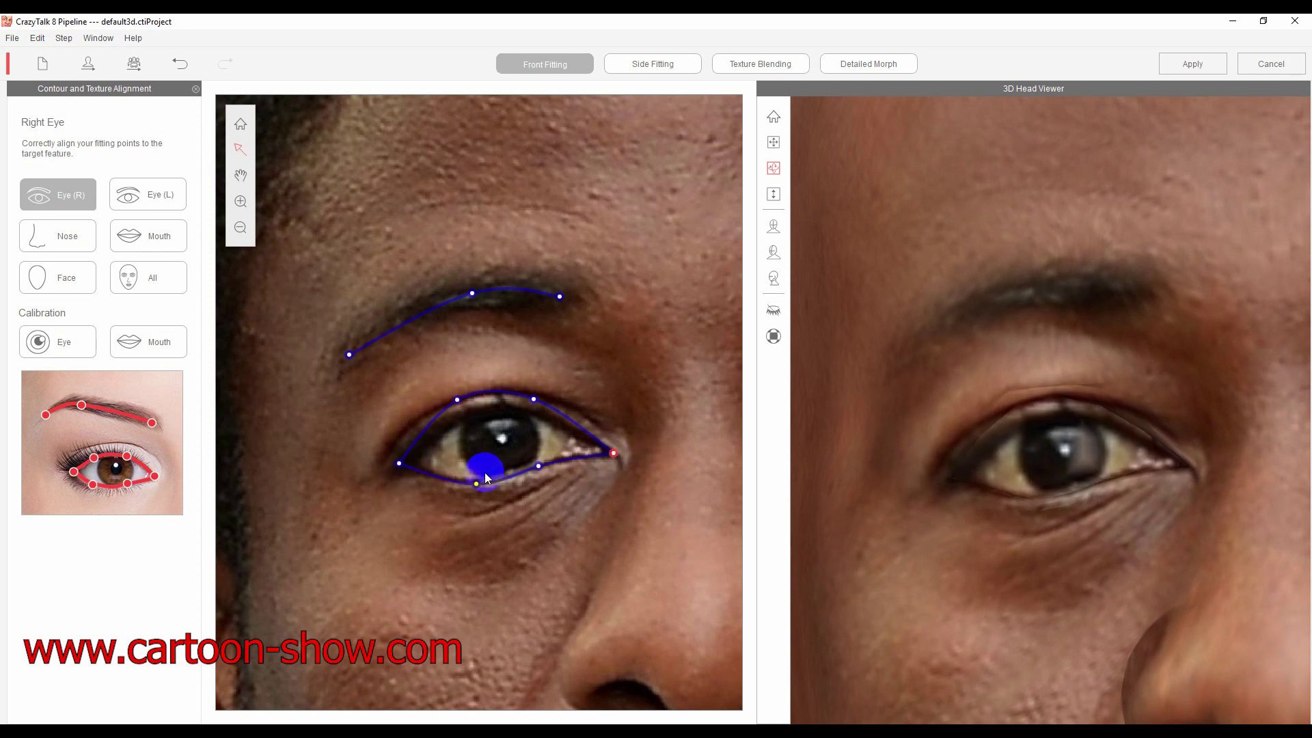
left_click_drag(540, 467, 539, 470)
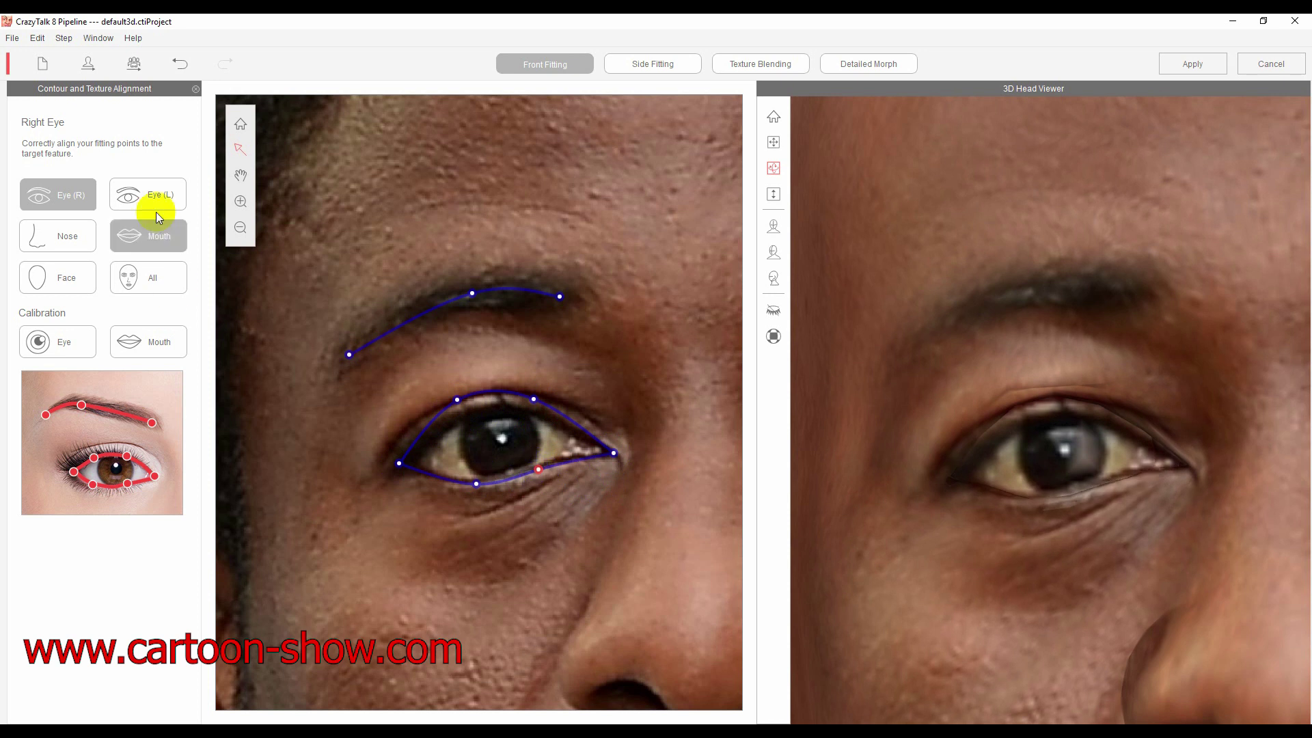
Raise both upper-lid points of the left eye outline and nudge its inner corner outward
left_click(156, 208)
left_click(558, 461)
left_click_drag(493, 431, 422, 411)
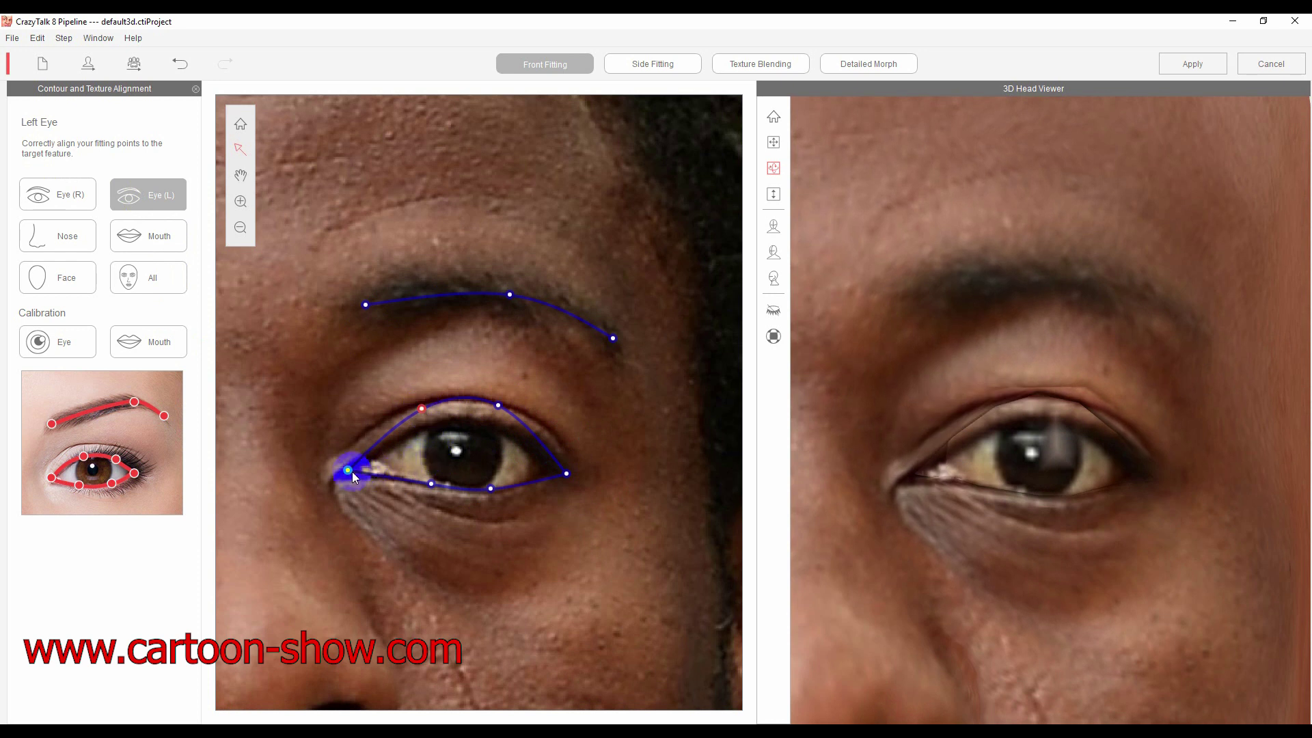
left_click_drag(351, 471, 348, 473)
Return to eye calibration and replay the Blink animation to check the refitted eyelids, ending the playback
left_click(64, 337)
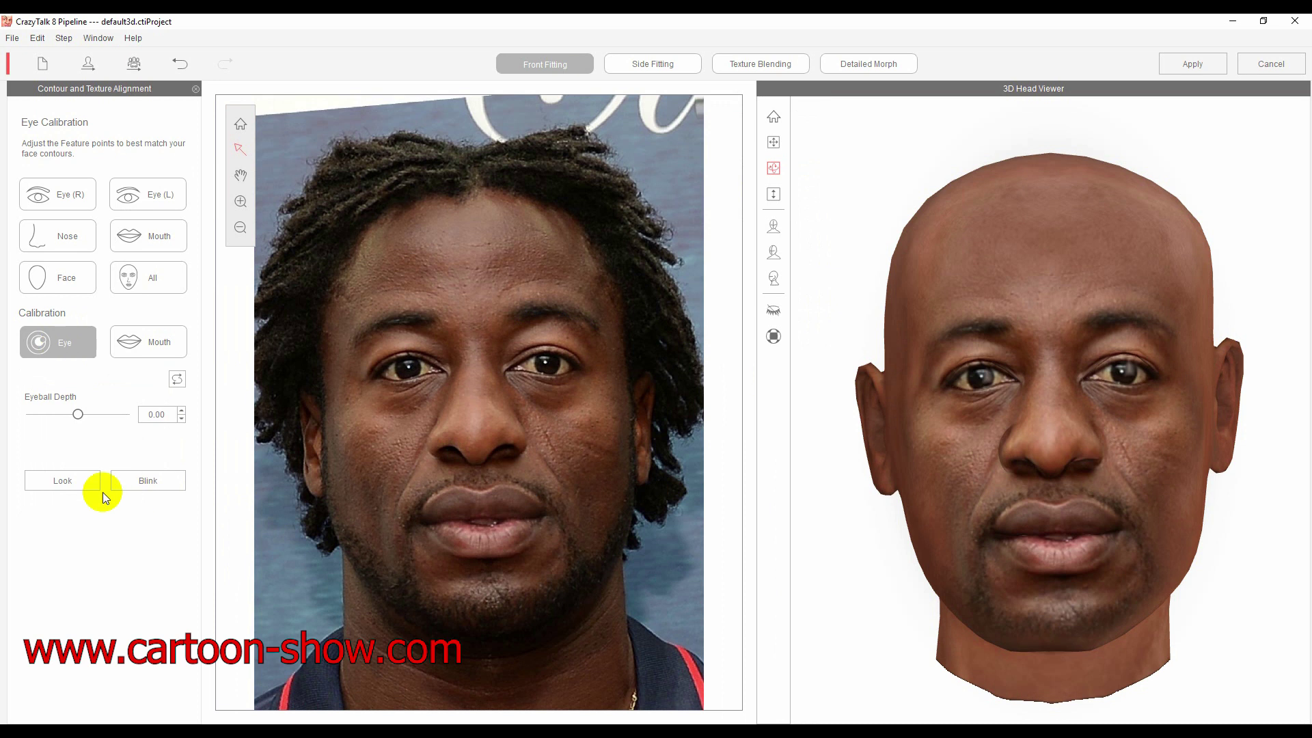
left_click(158, 483)
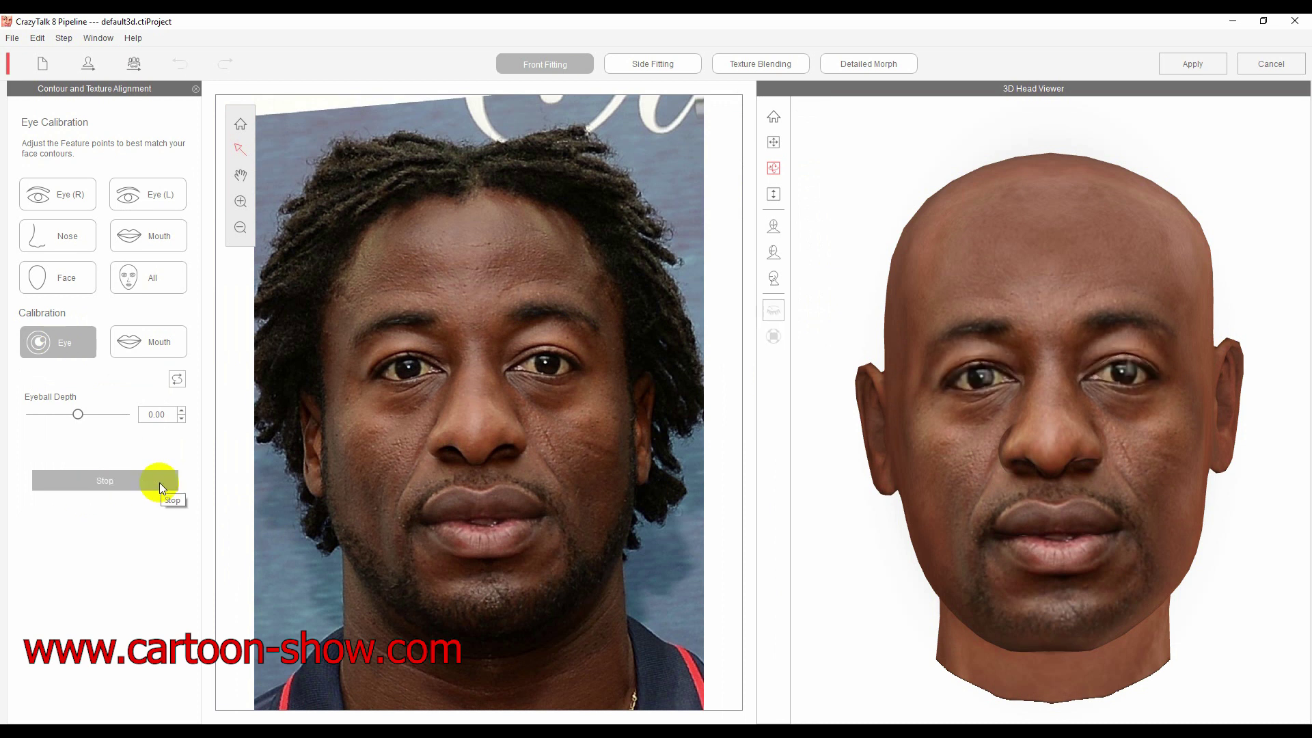
left_click(158, 482)
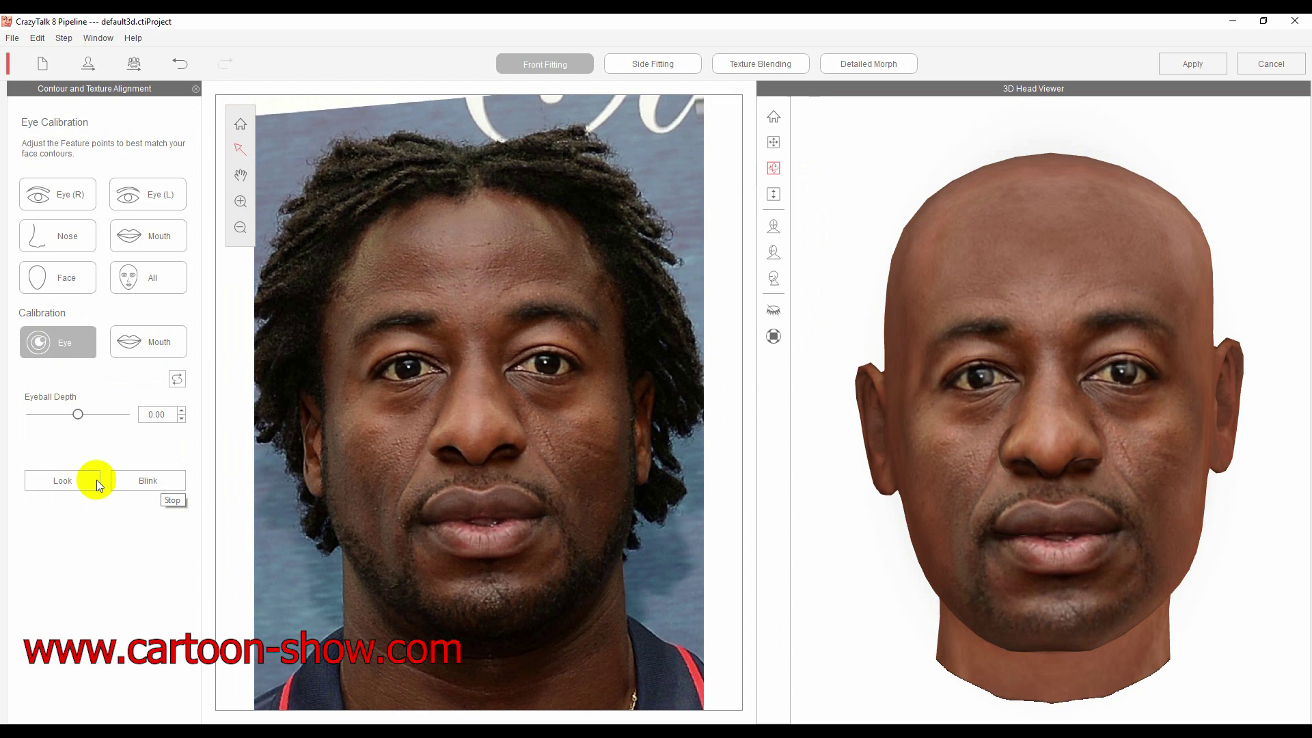
Lower both upper-lid points of the left eye outline to the eyelid edge, fine-tuning the inner one against the 3D eye
left_click(135, 203)
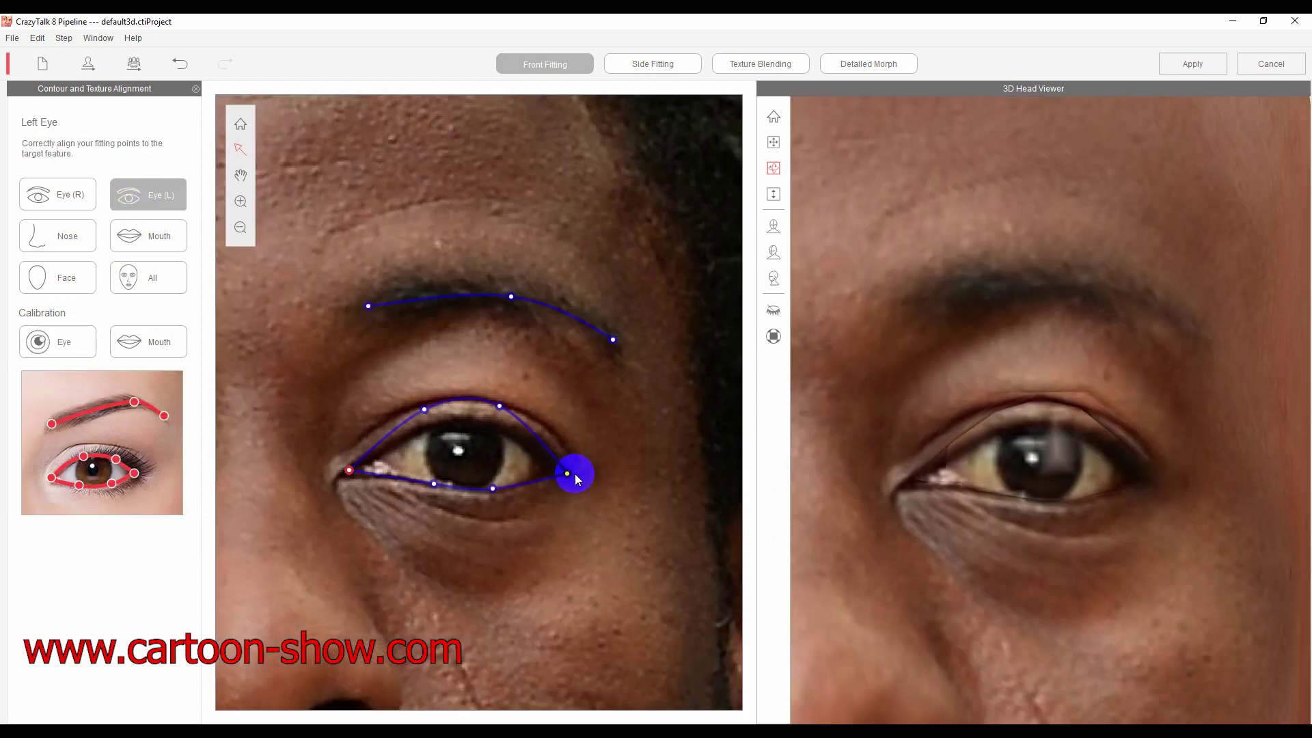
left_click_drag(498, 407, 499, 408)
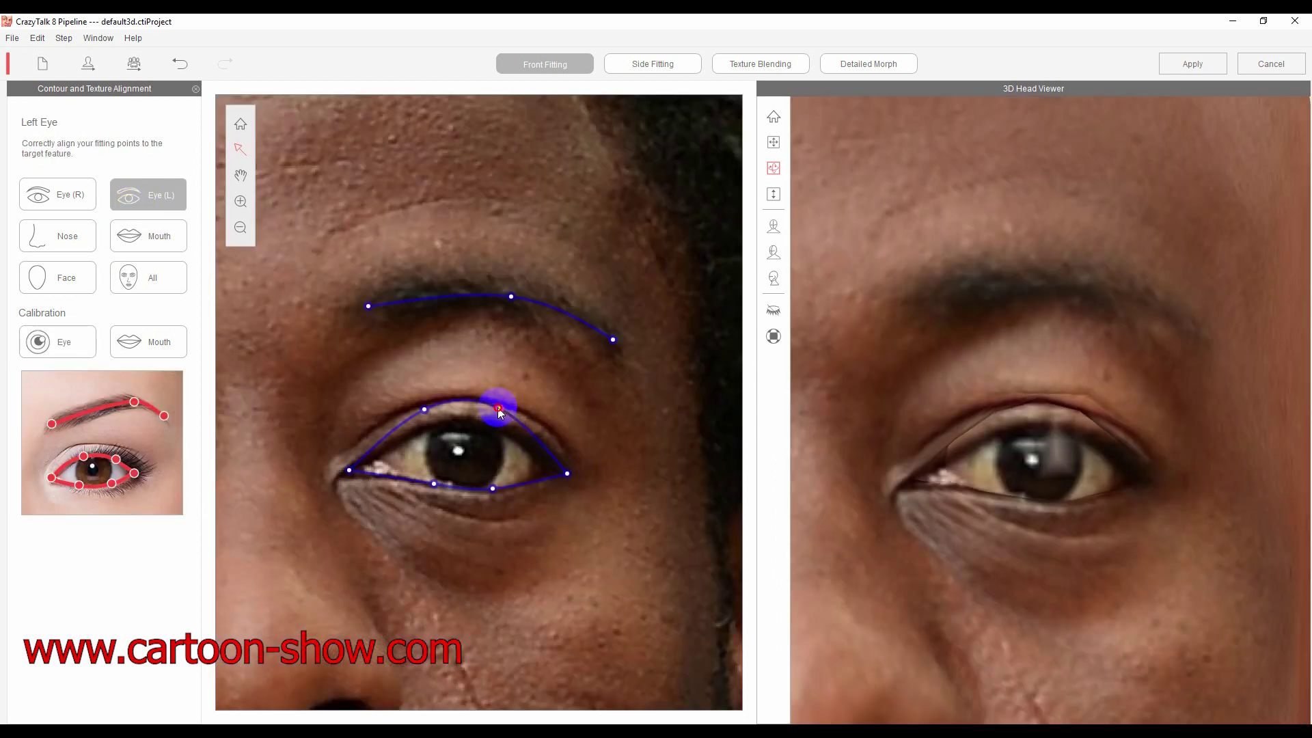
left_click(425, 409)
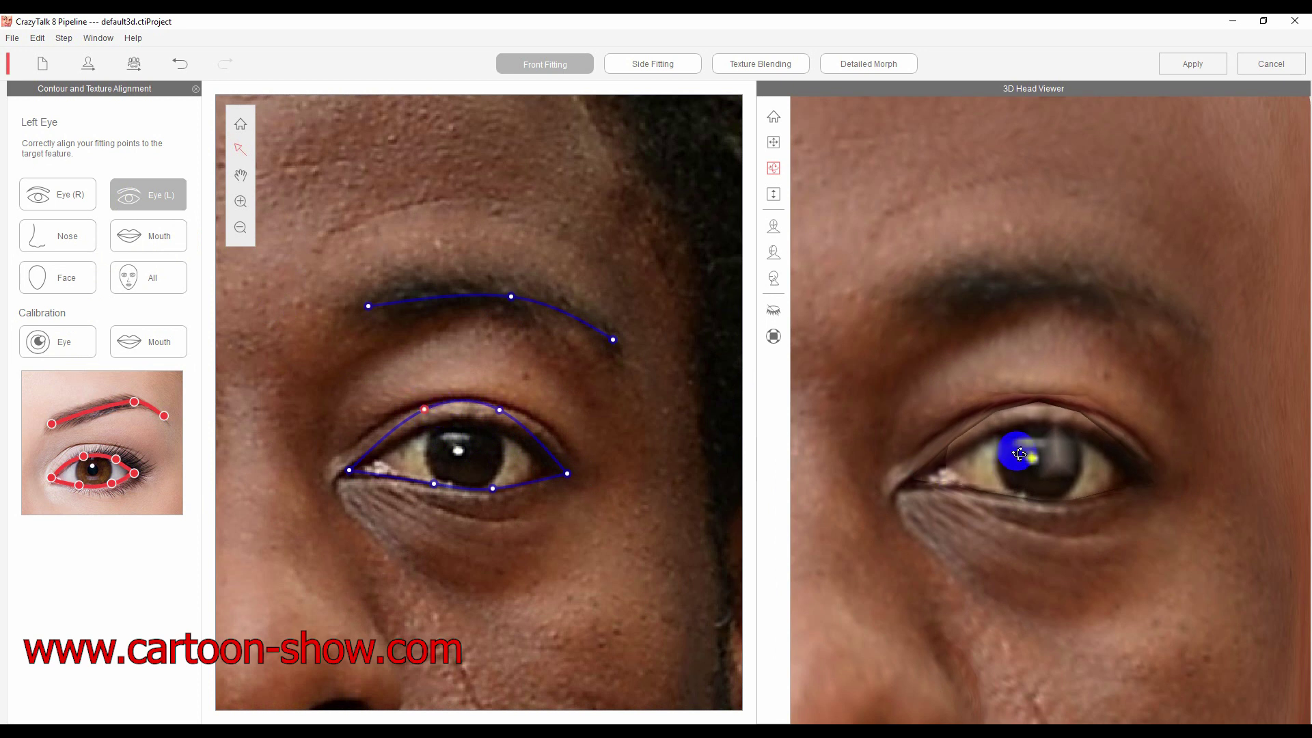
left_click_drag(1011, 454, 1008, 459)
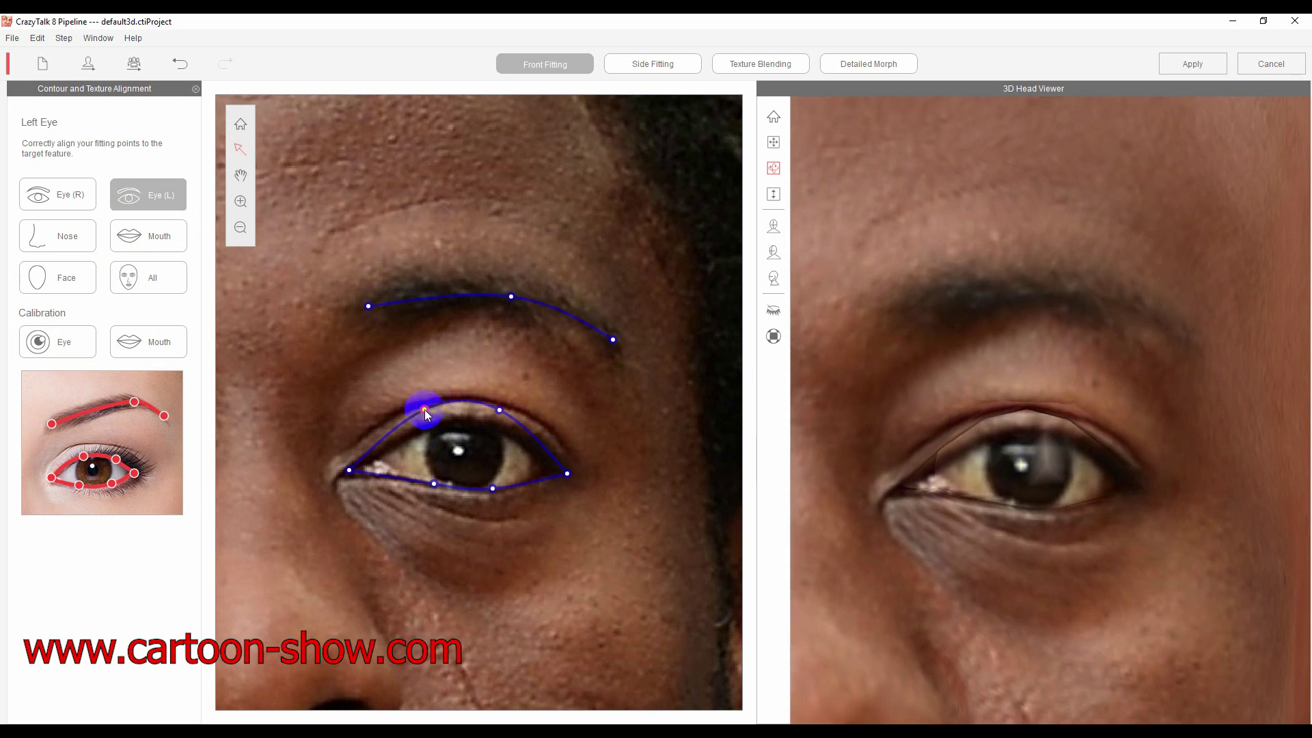
left_click_drag(423, 408, 501, 420)
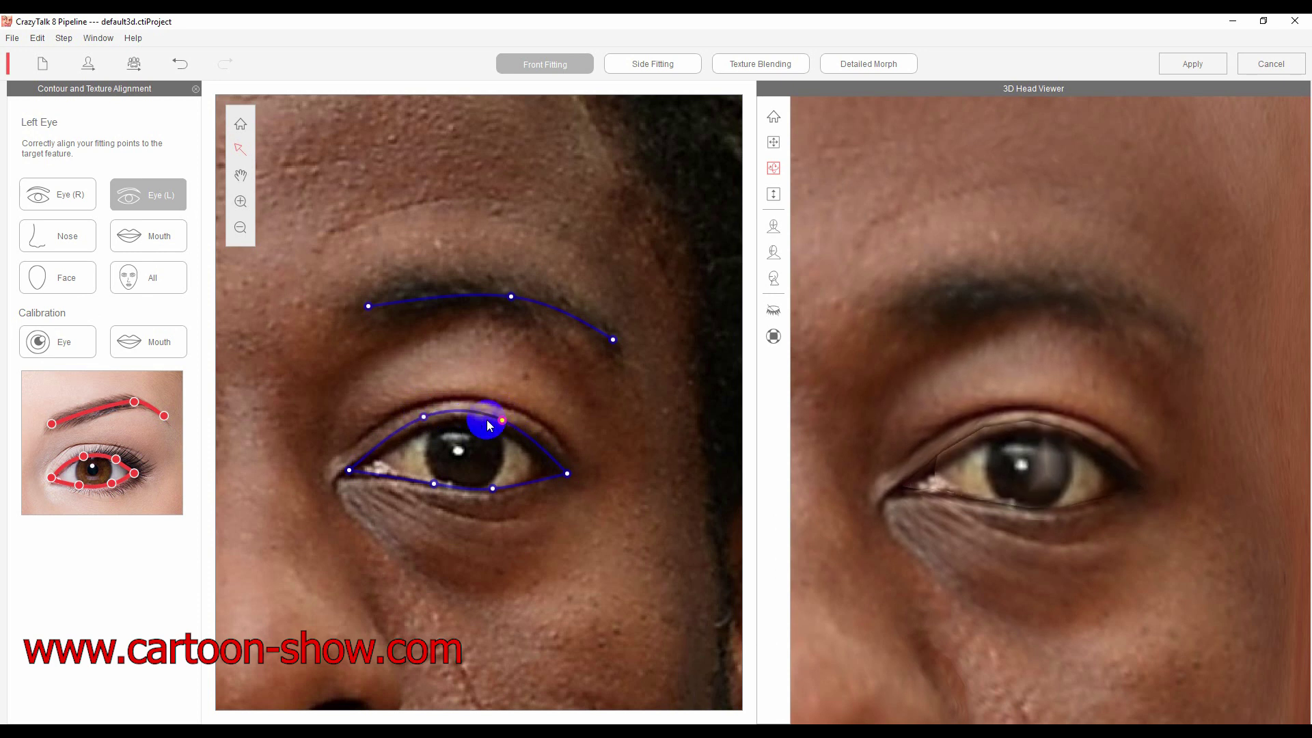
left_click_drag(426, 416, 424, 410)
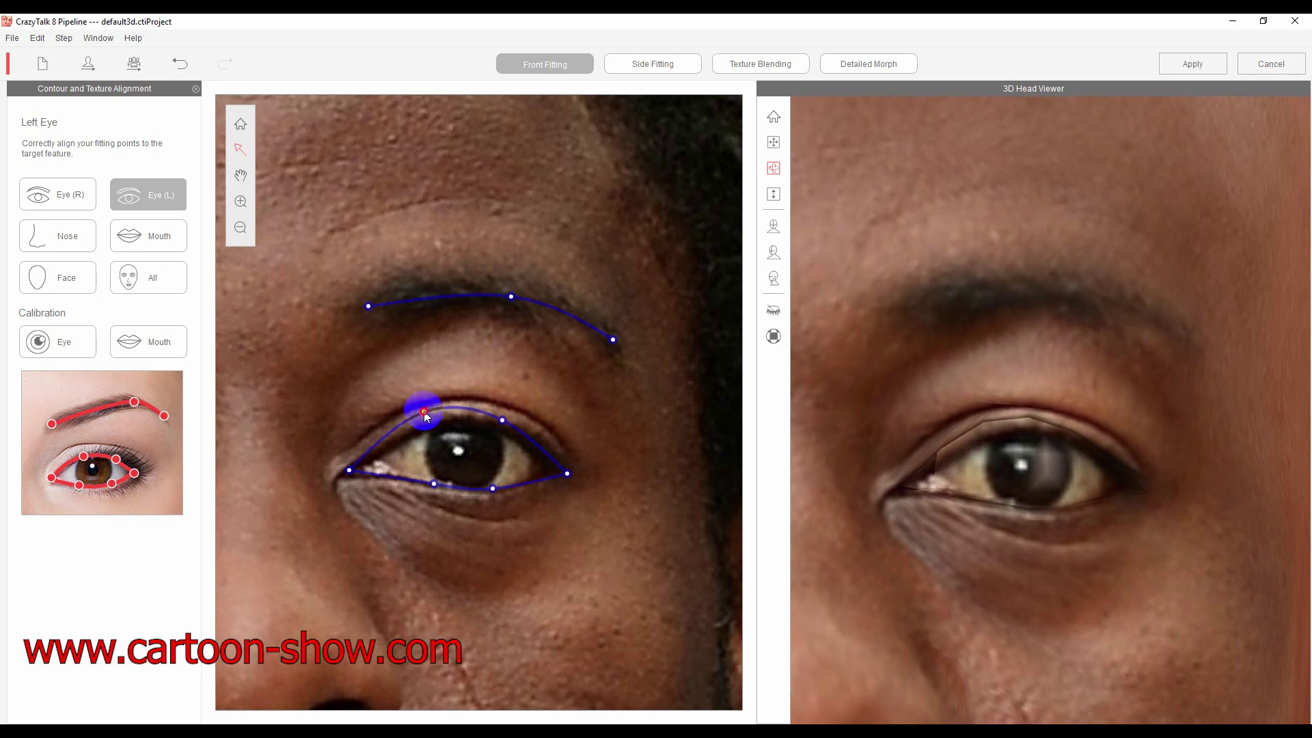
left_click_drag(425, 414, 426, 423)
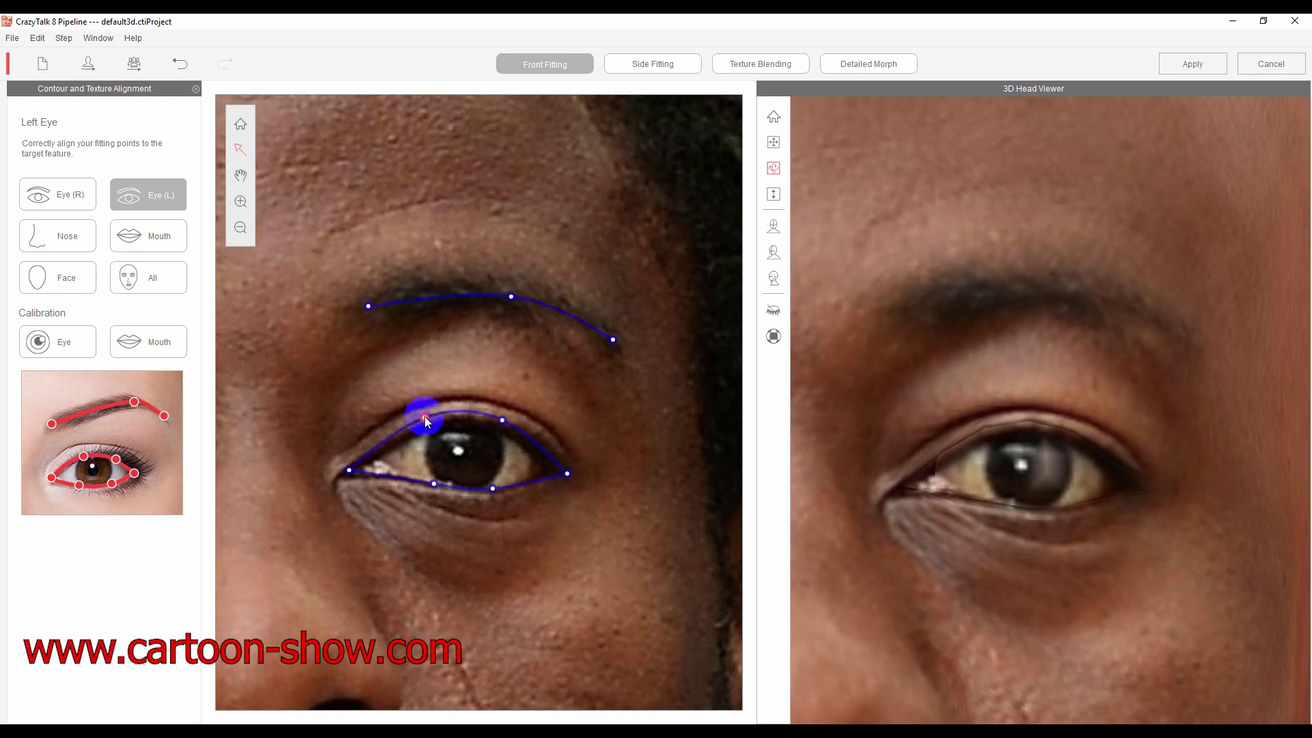
Lower both upper-lid points of the right eye outline to sit on the eyelid edge
left_click(86, 202)
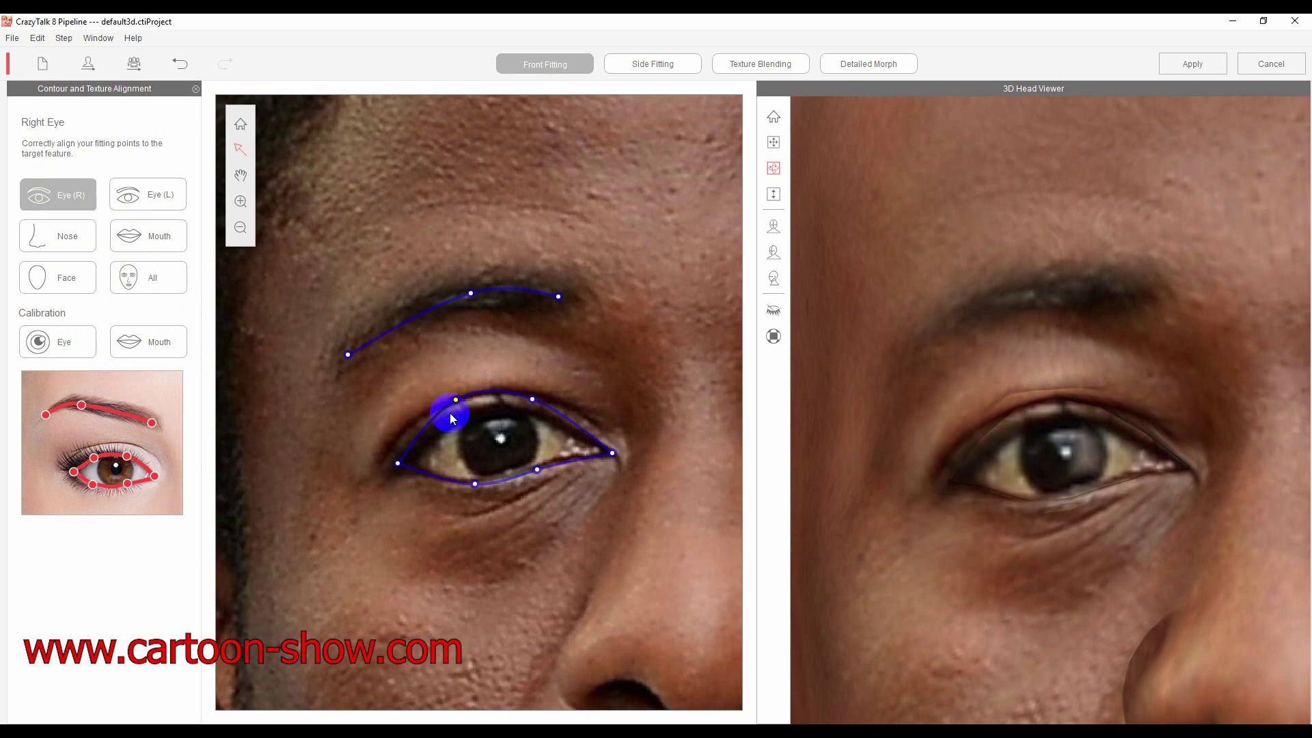
left_click(456, 399)
left_click_drag(458, 401, 534, 408)
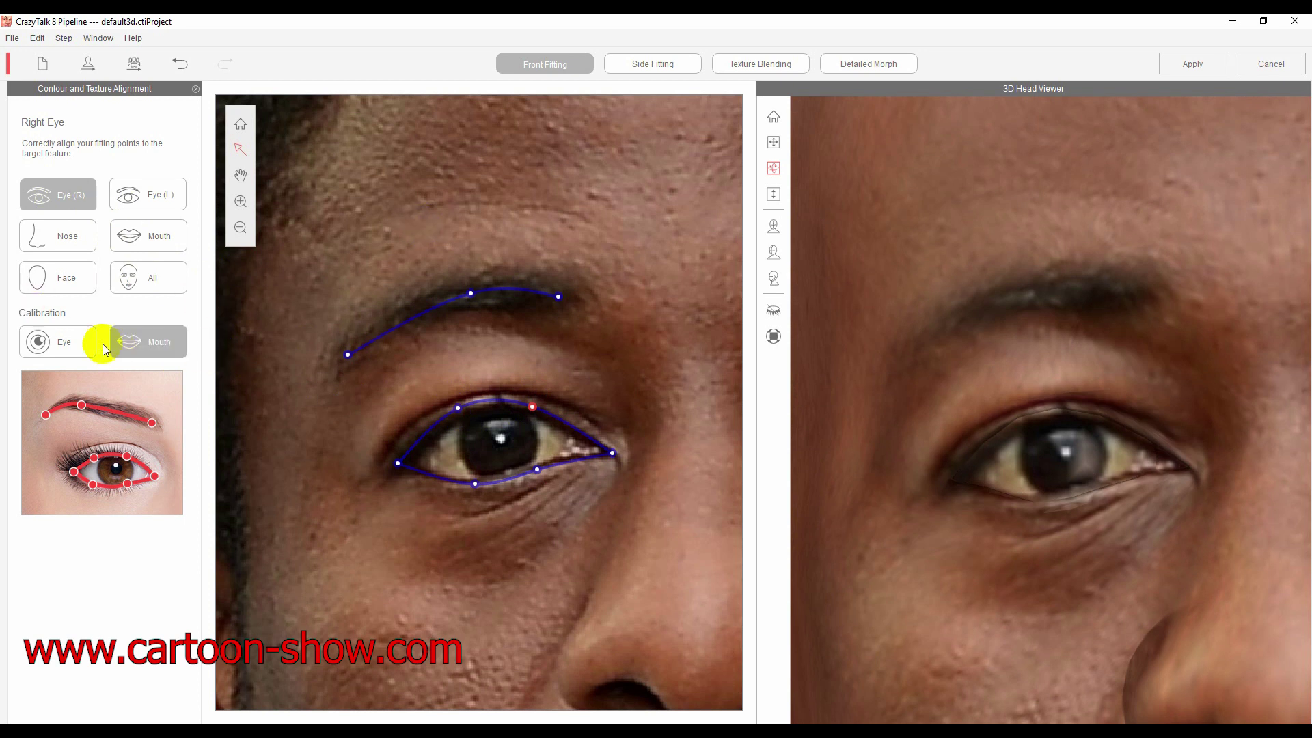
Apply the front fitting after viewing all face contours, and preview the head's animation, stopping the playback
left_click(68, 280)
left_click(147, 286)
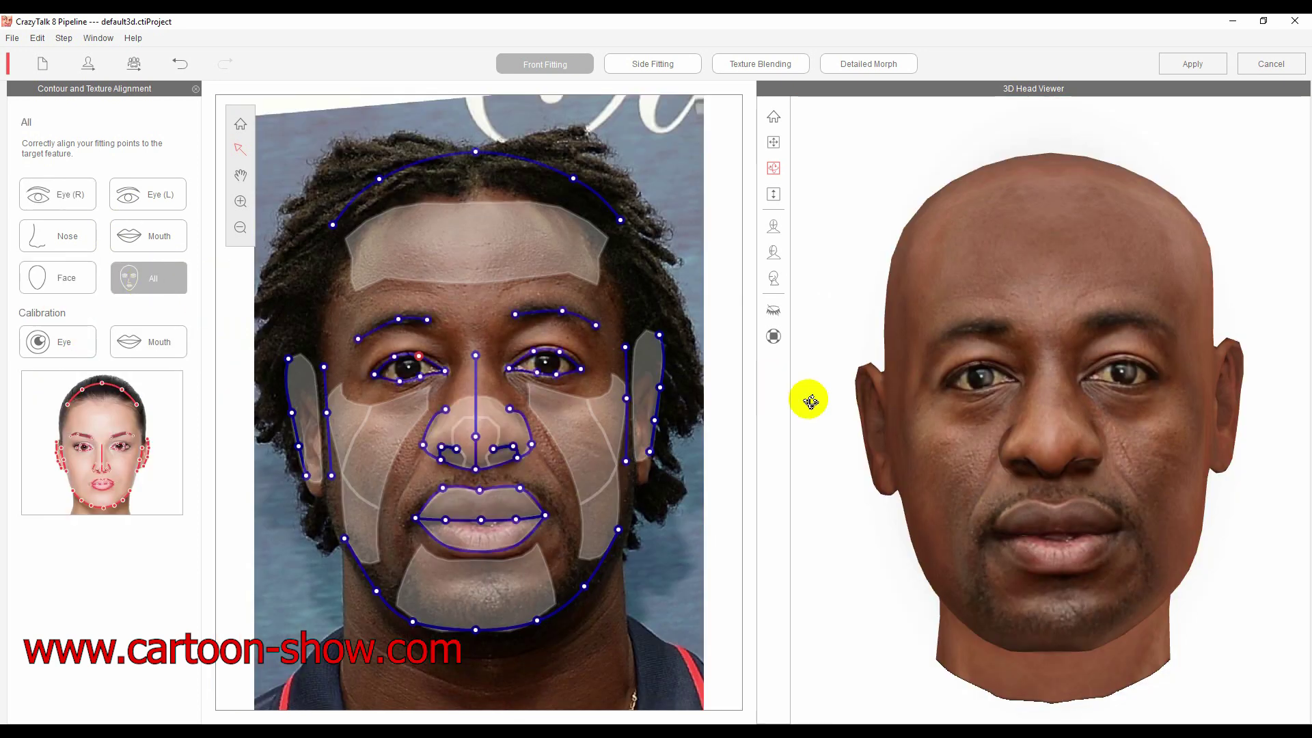
left_click_drag(1134, 430, 1054, 240)
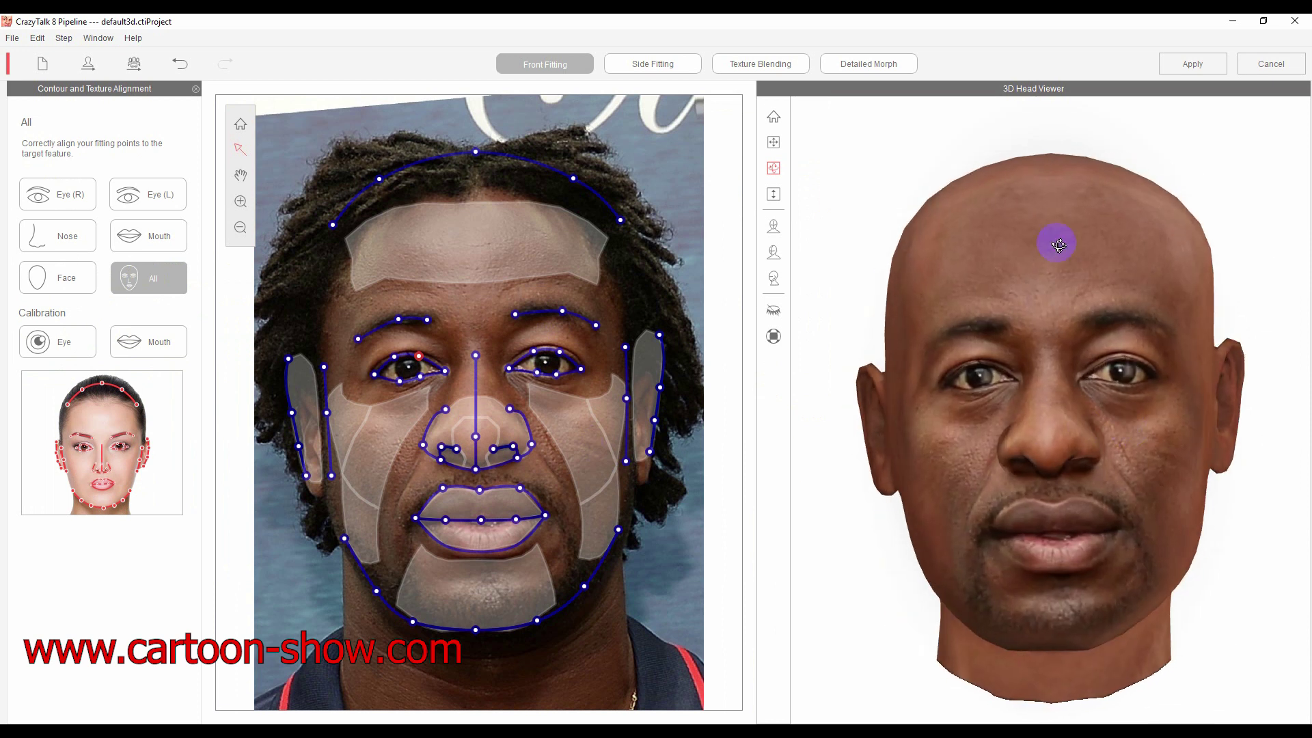
left_click(1189, 67)
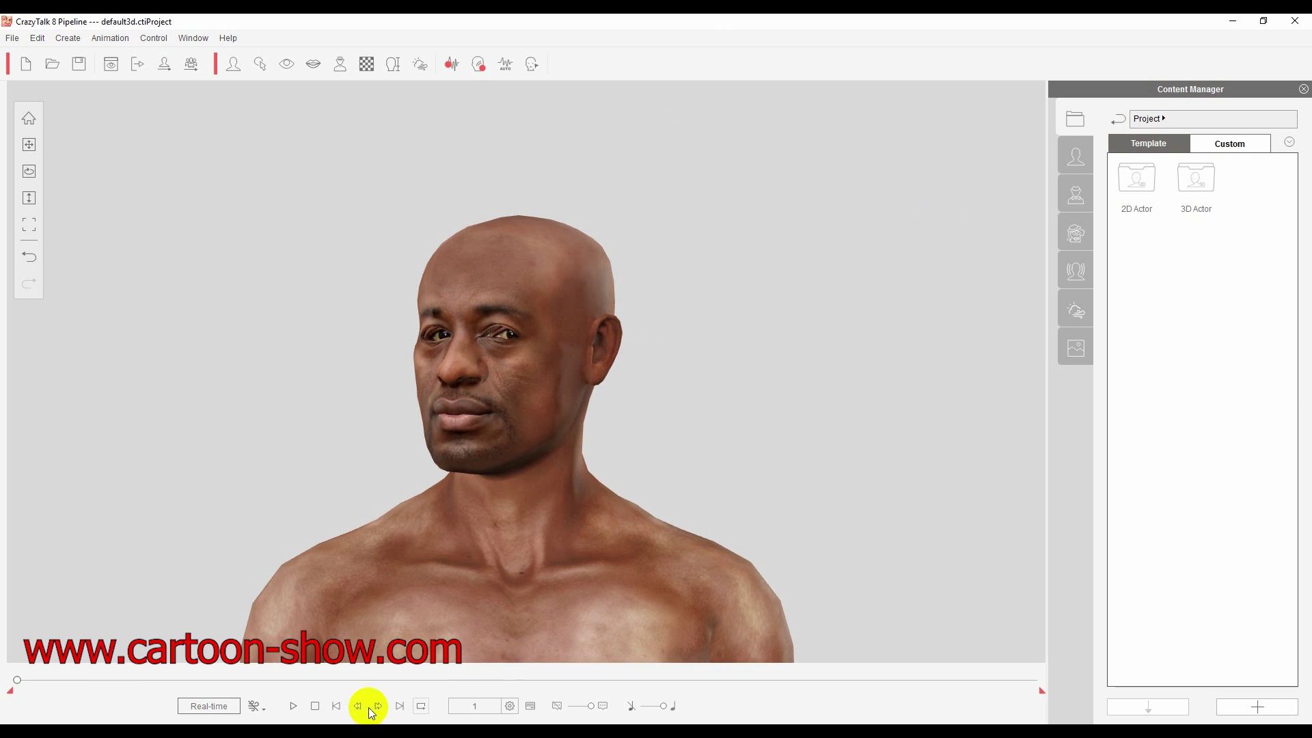
left_click(293, 707)
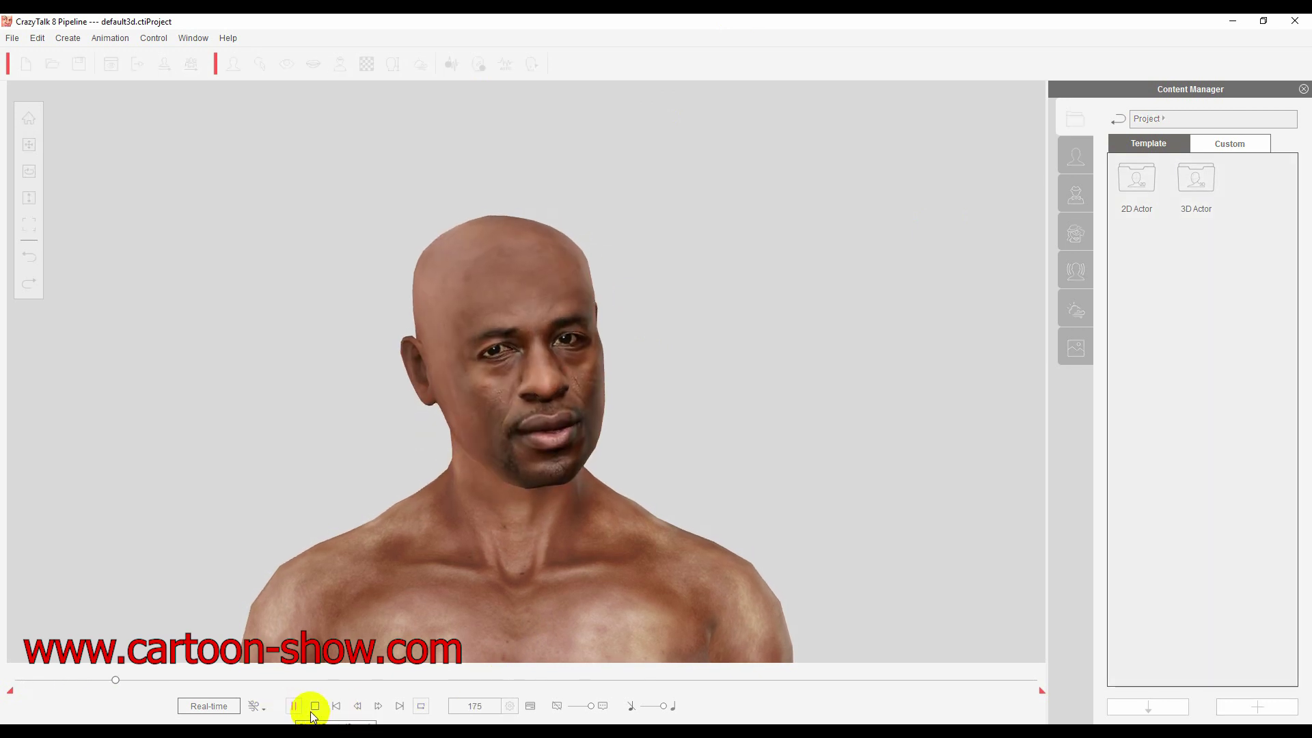
left_click(315, 709)
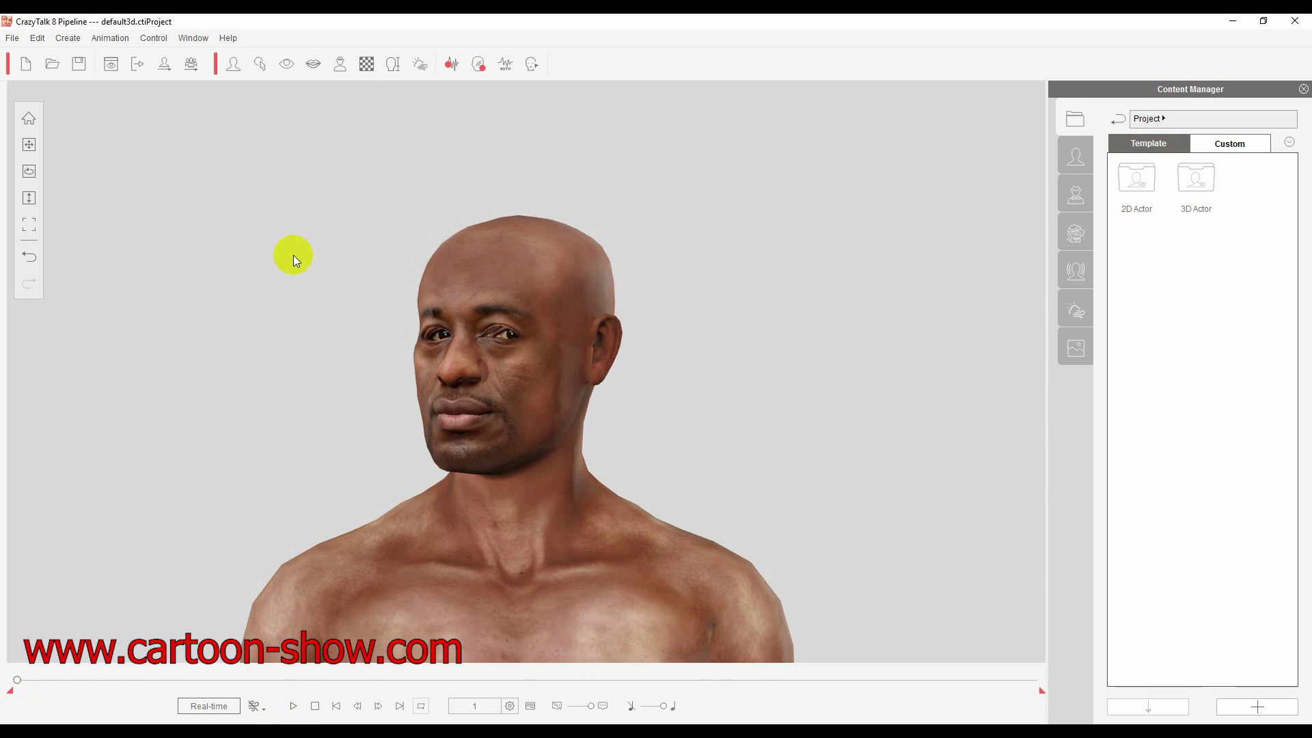
Send the head to Character Creator with the Left Eye texture, importing head morph and Head and Body textures with dynamic appearance set to Reset
left_click(193, 68)
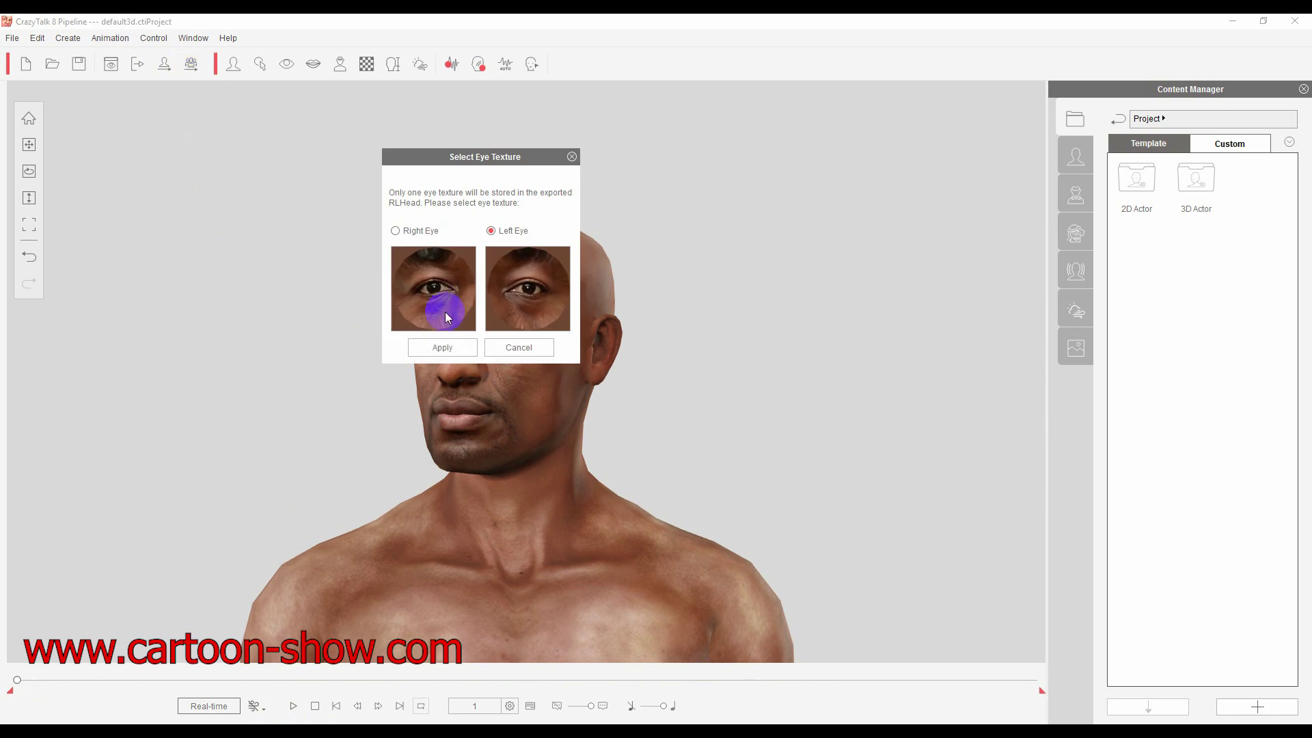
left_click(441, 348)
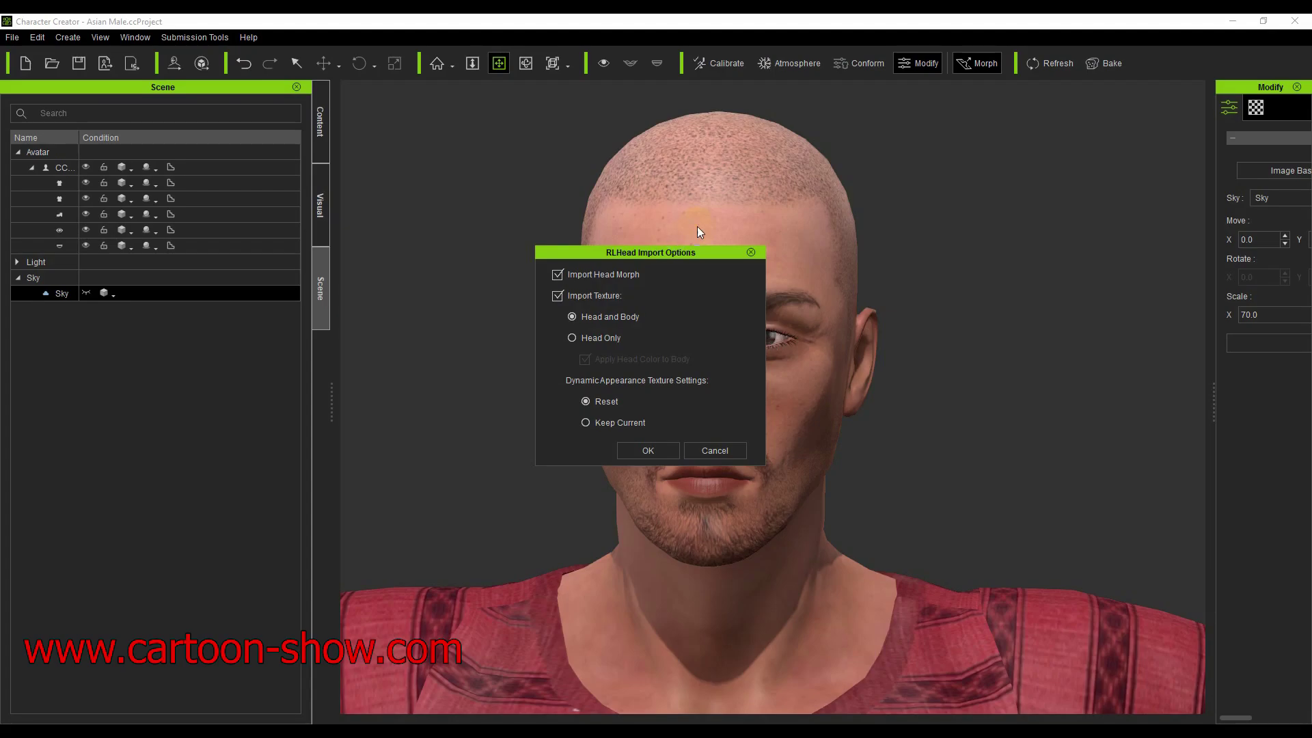
left_click_drag(649, 253, 460, 193)
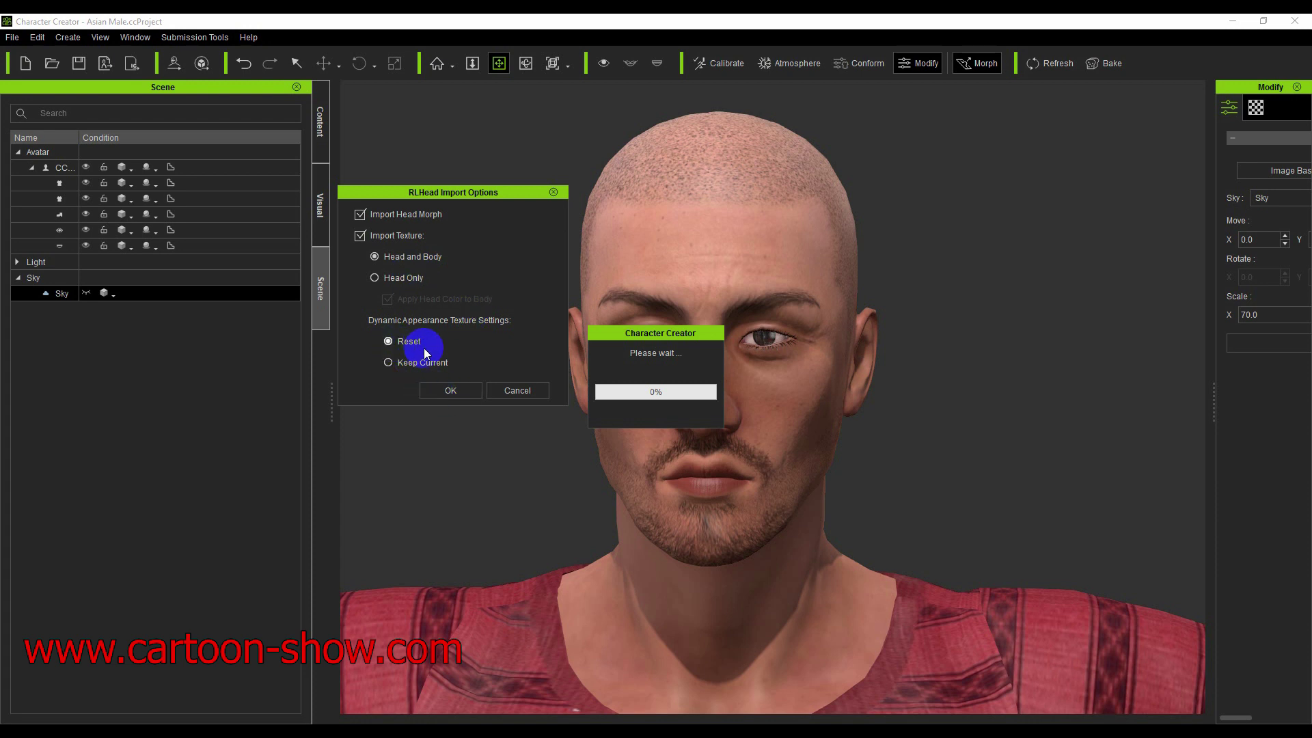
left_click(454, 390)
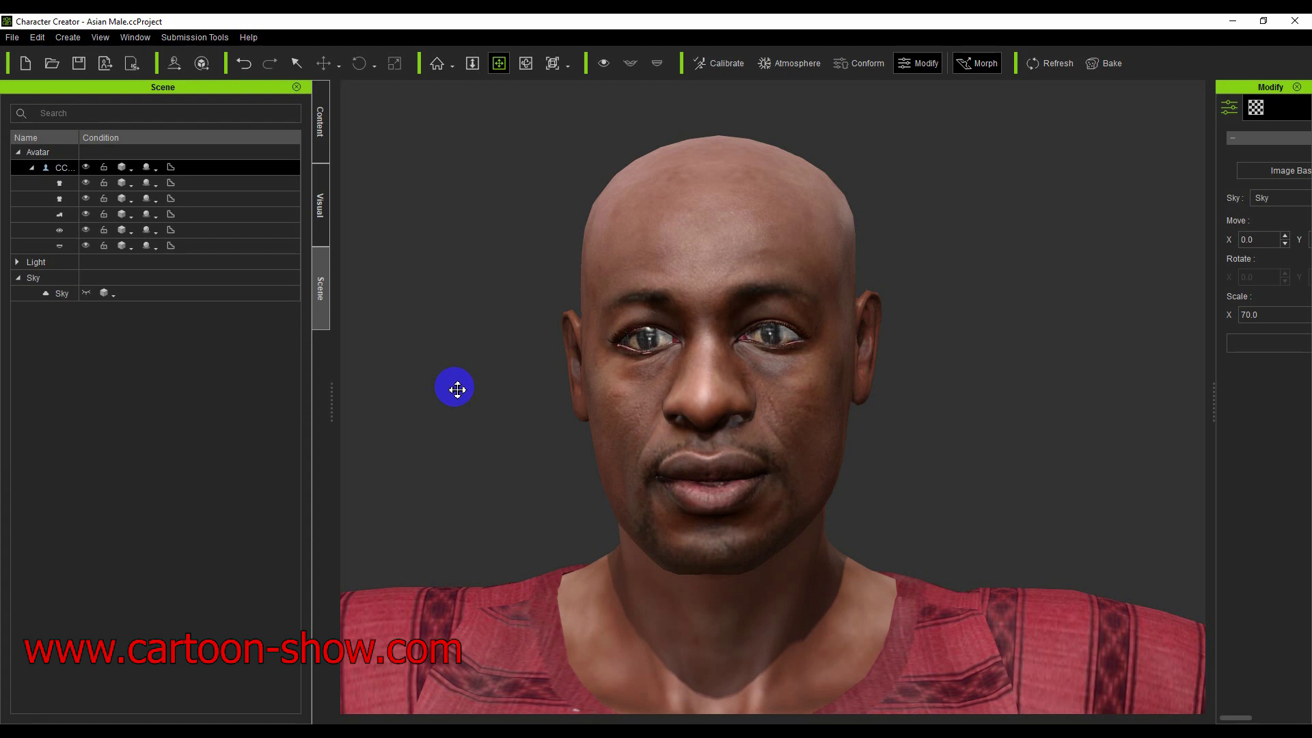
Examine the imported head on the clothed body from a distance, from slightly different angles, and close up
scroll(538, 347, "down", 5)
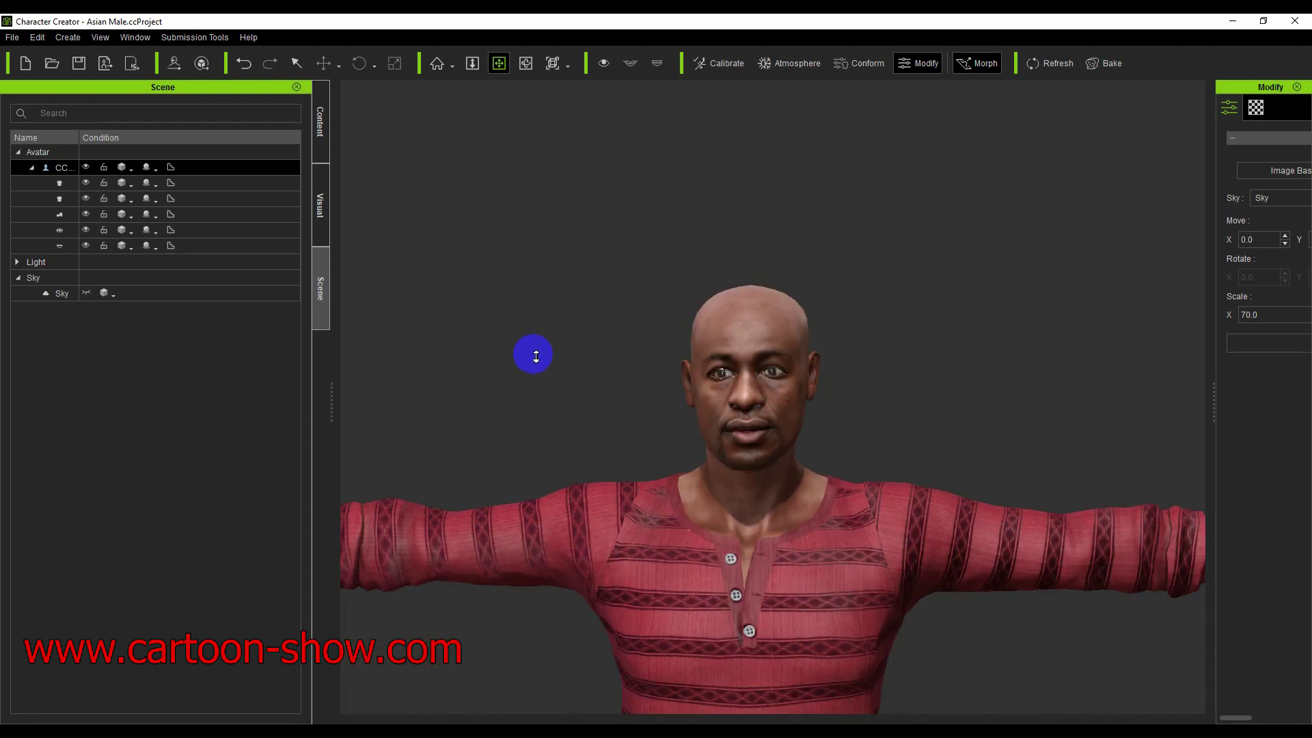
scroll(536, 354, "down", 2)
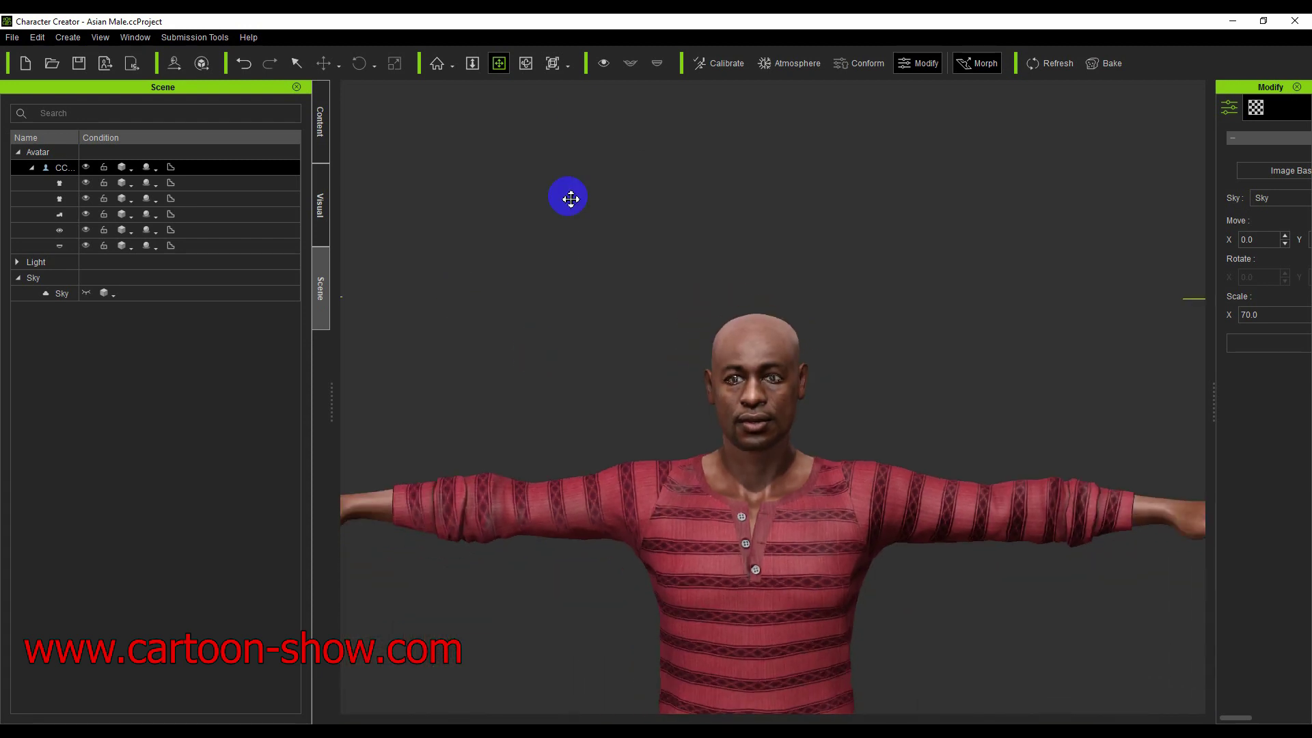
left_click(525, 63)
left_click_drag(853, 403, 908, 439)
scroll(581, 478, "up", 5)
left_click_drag(551, 439, 507, 419)
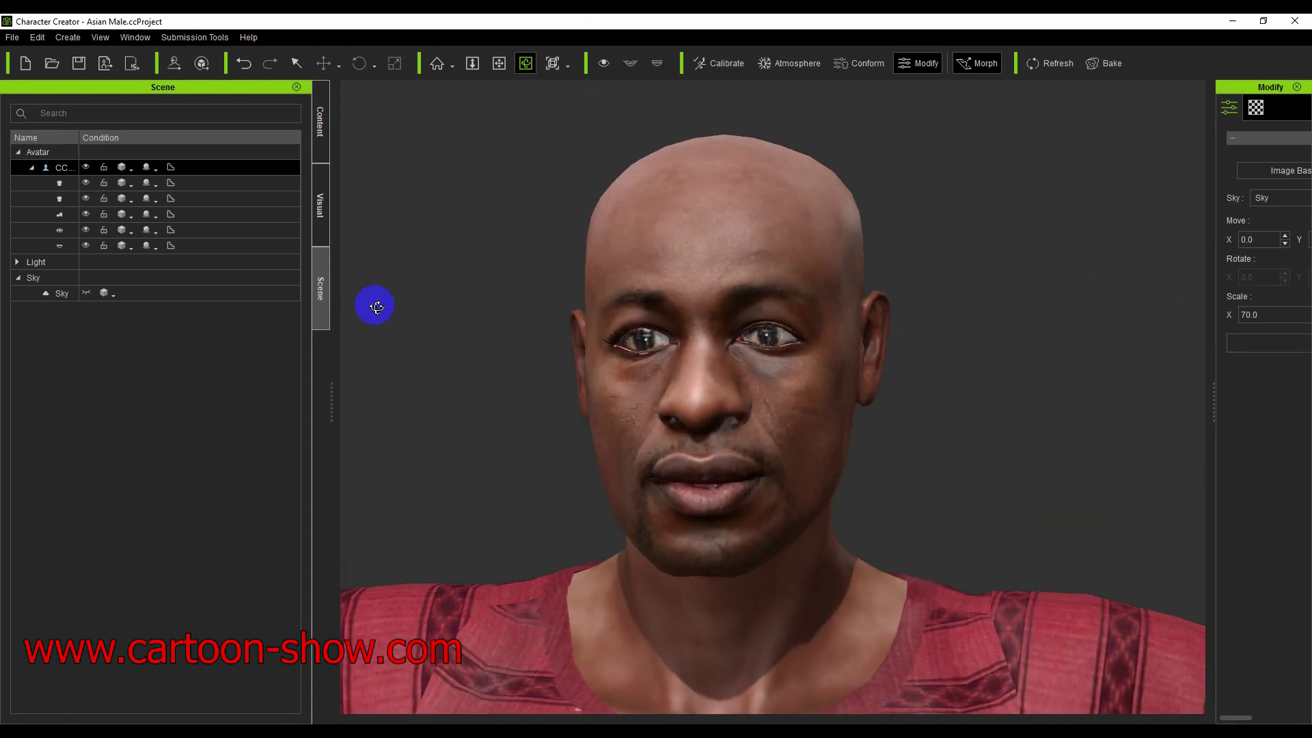
Select the character's eye mesh in the scene list, toggling its visibility to identify it
left_click(87, 247)
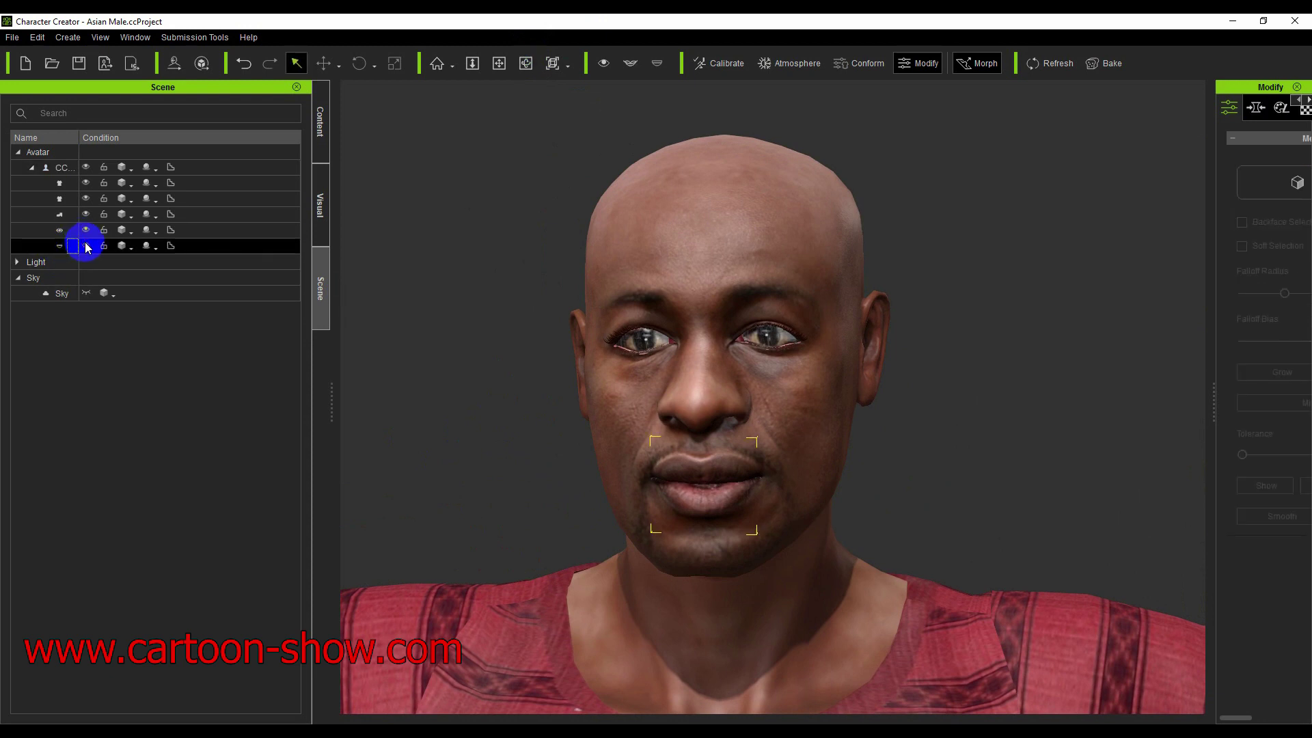
left_click(86, 231)
left_click(86, 231)
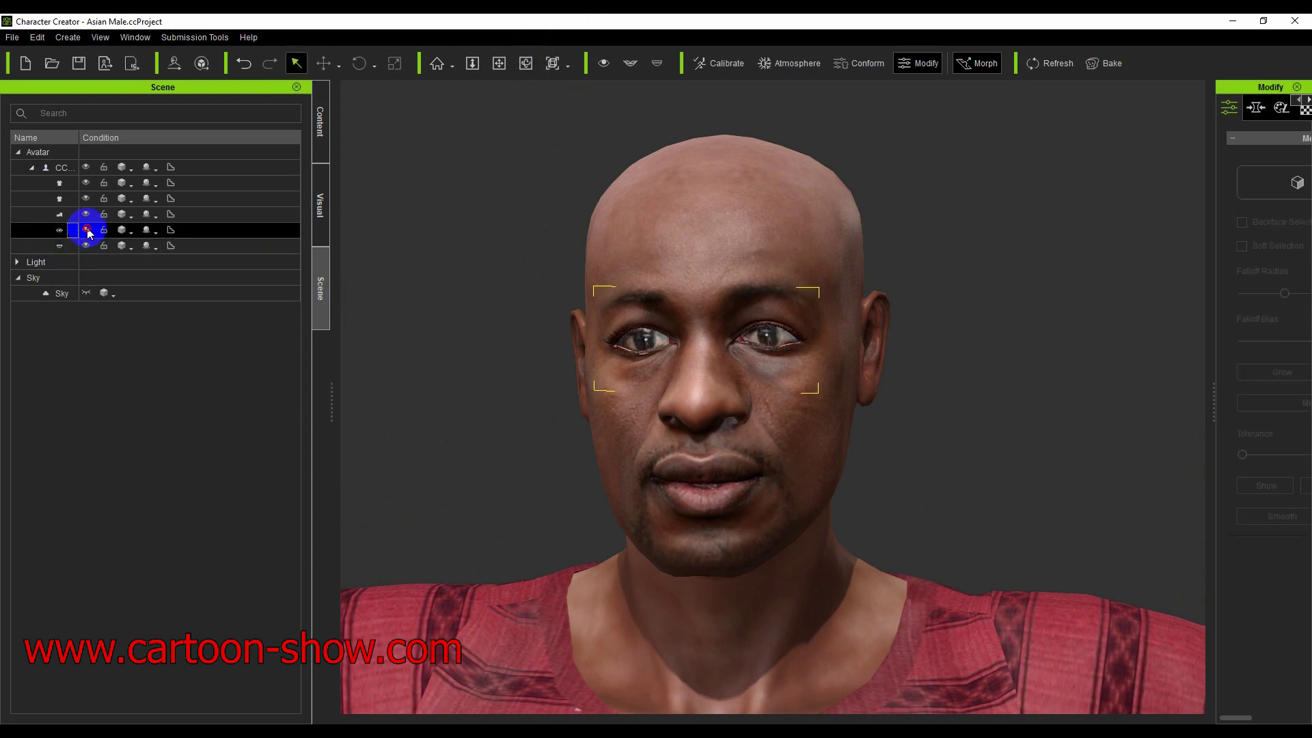
left_click(86, 231)
left_click(86, 231)
Reposition and widen the Modify panel, and select the Diffuse texture of the Eye material
left_click(319, 127)
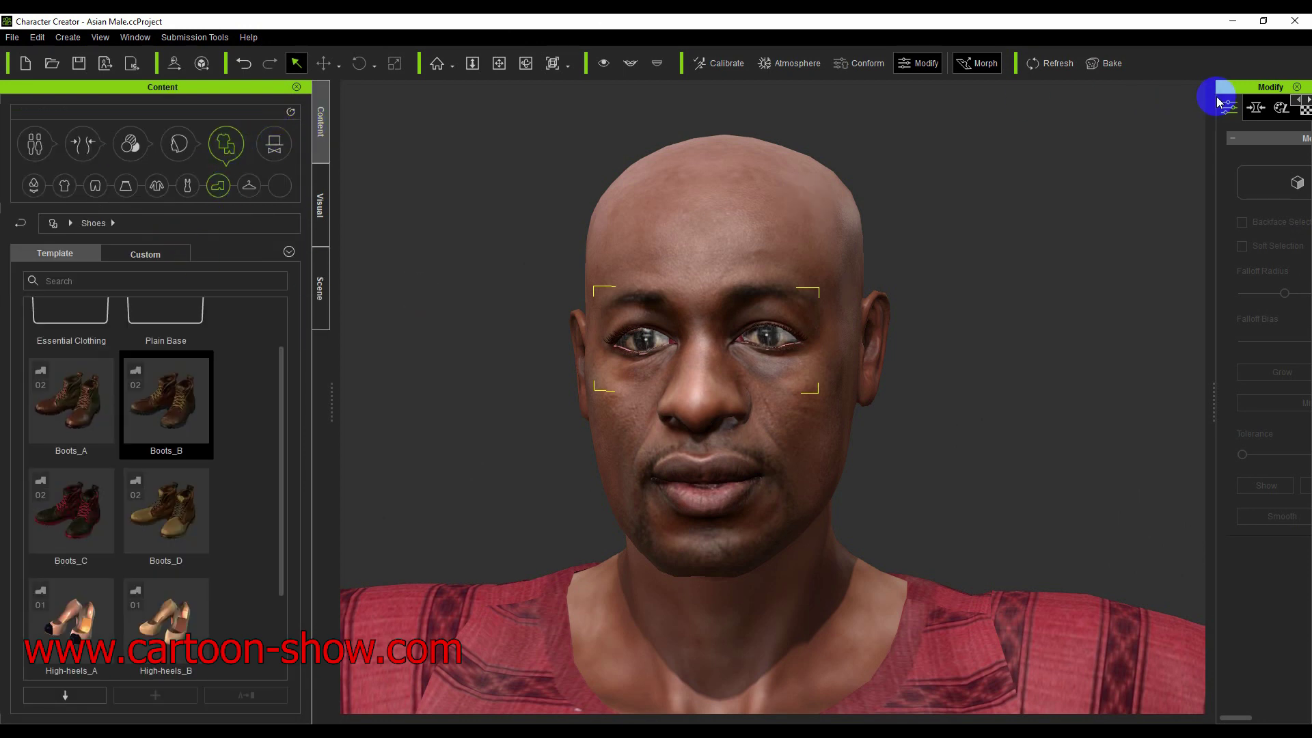
left_click_drag(1239, 87, 1124, 74)
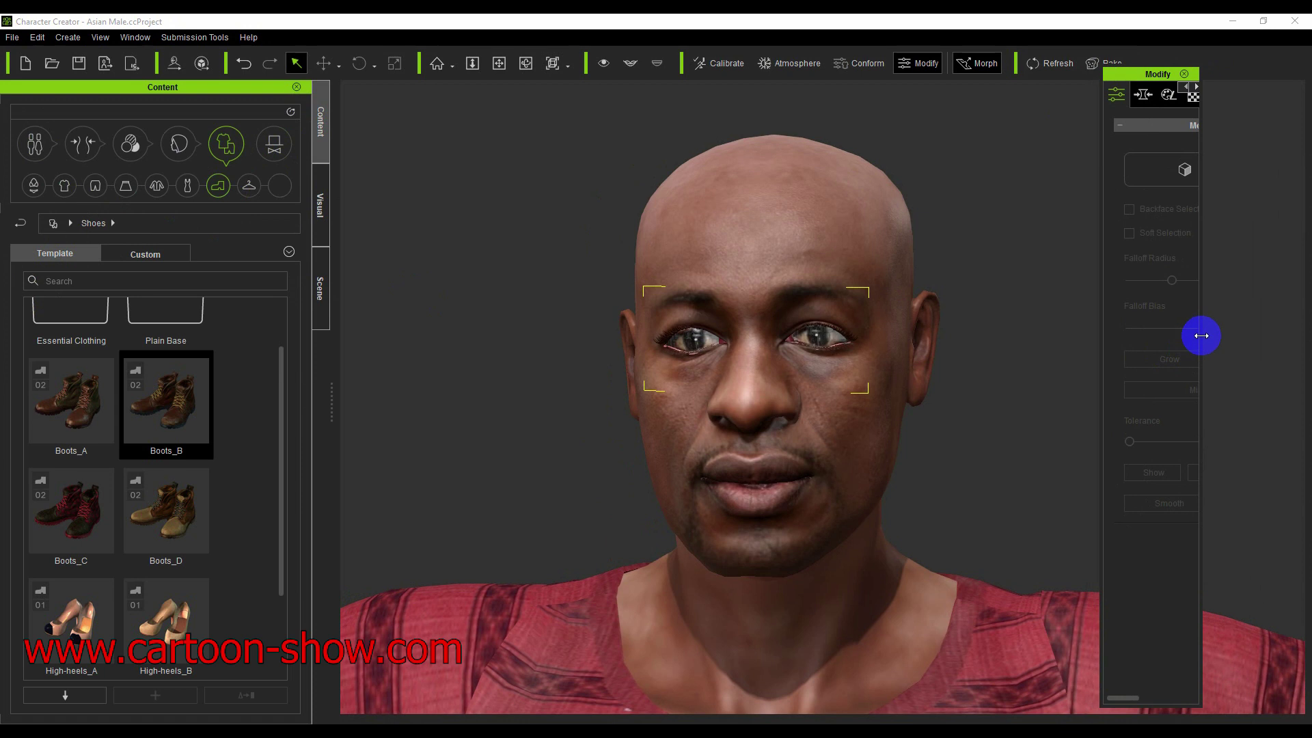
left_click_drag(1201, 335, 1303, 351)
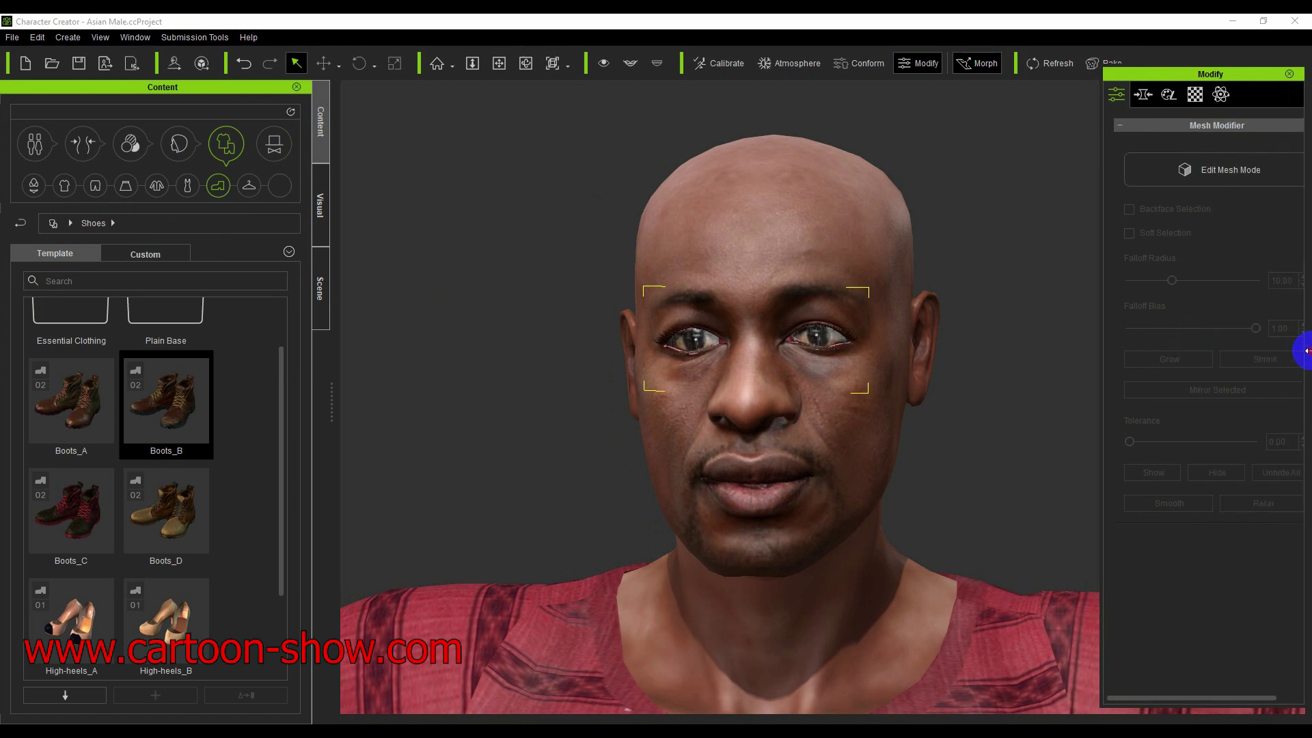
left_click(1201, 103)
left_click(1145, 424)
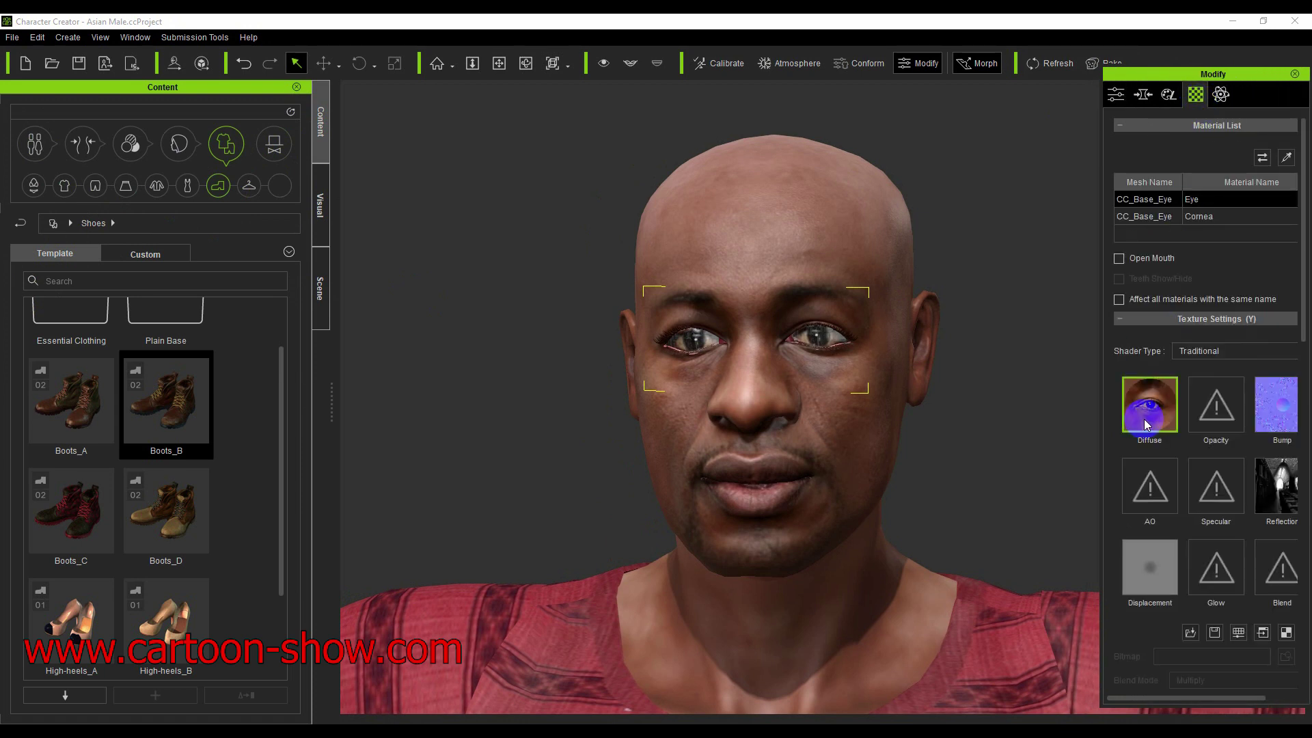
Start replacing the Eye material's diffuse texture and look through the textures folder inside New folder (3), returning to the Desktop
double_click(1146, 415)
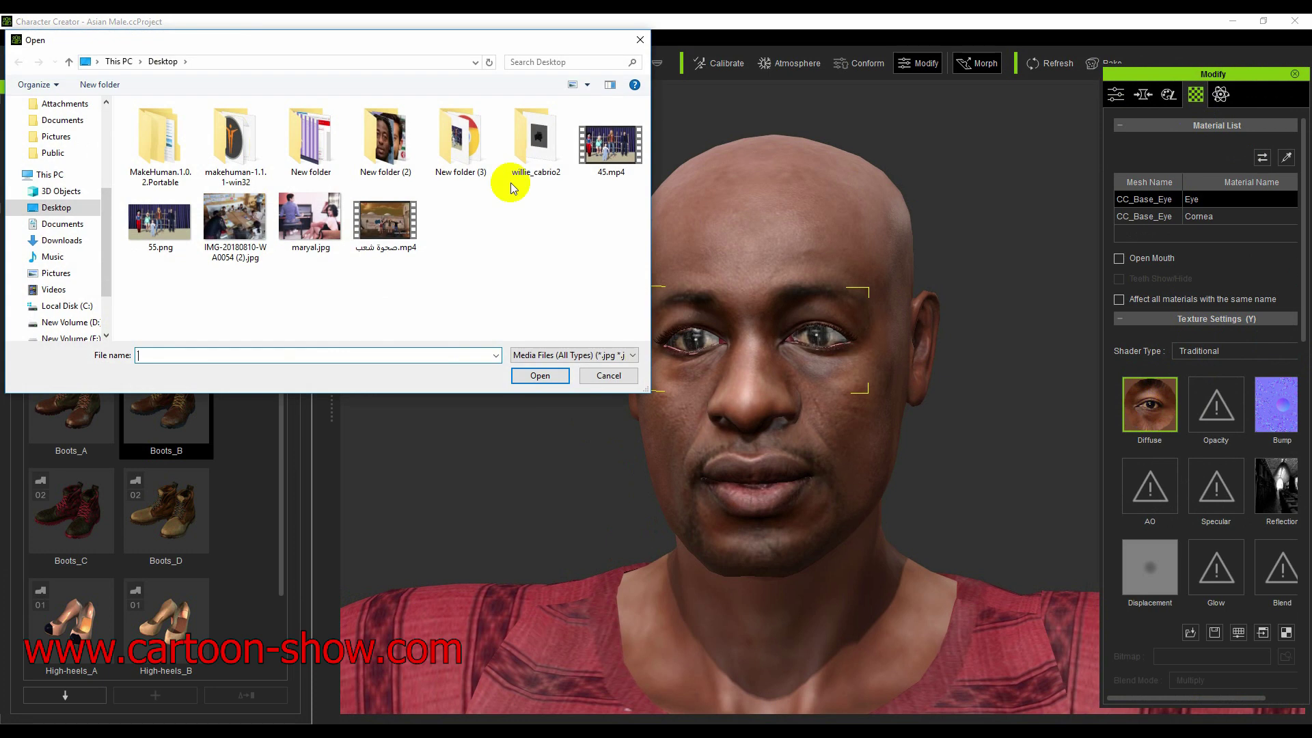
double_click(458, 159)
double_click(159, 140)
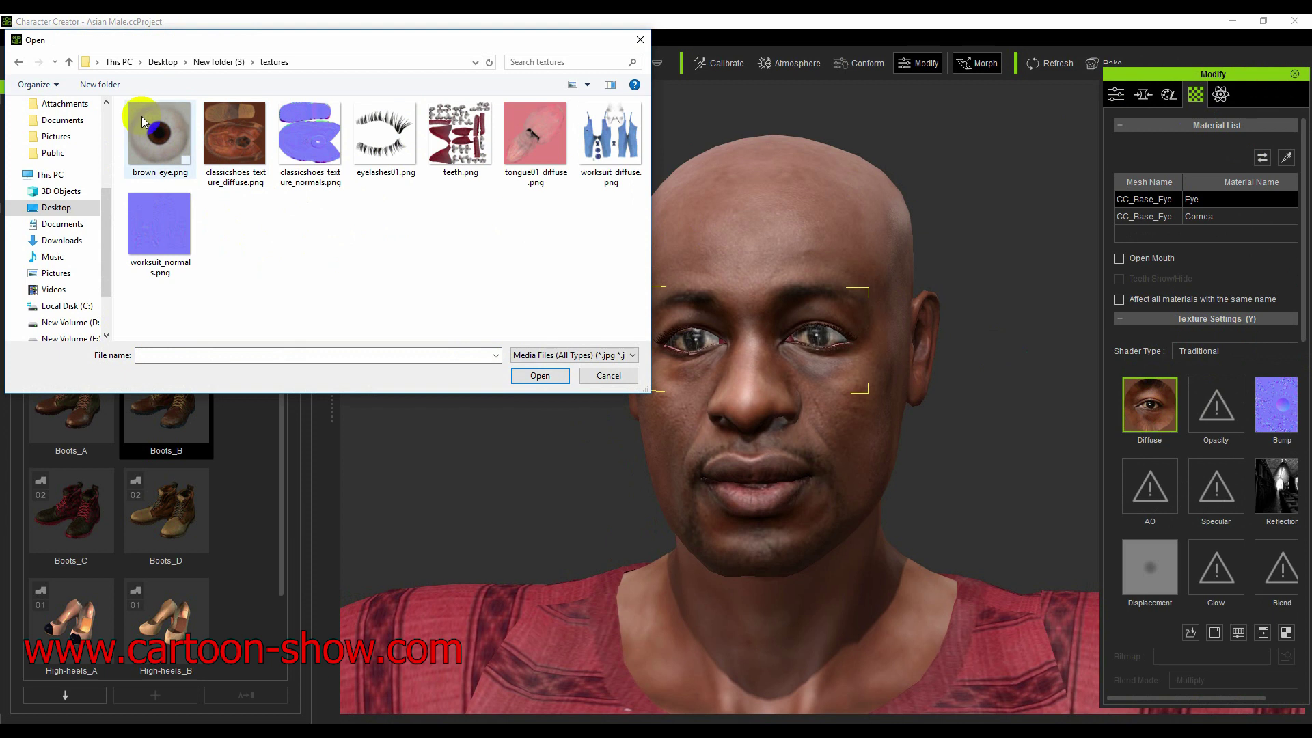
left_click(69, 62)
left_click(70, 62)
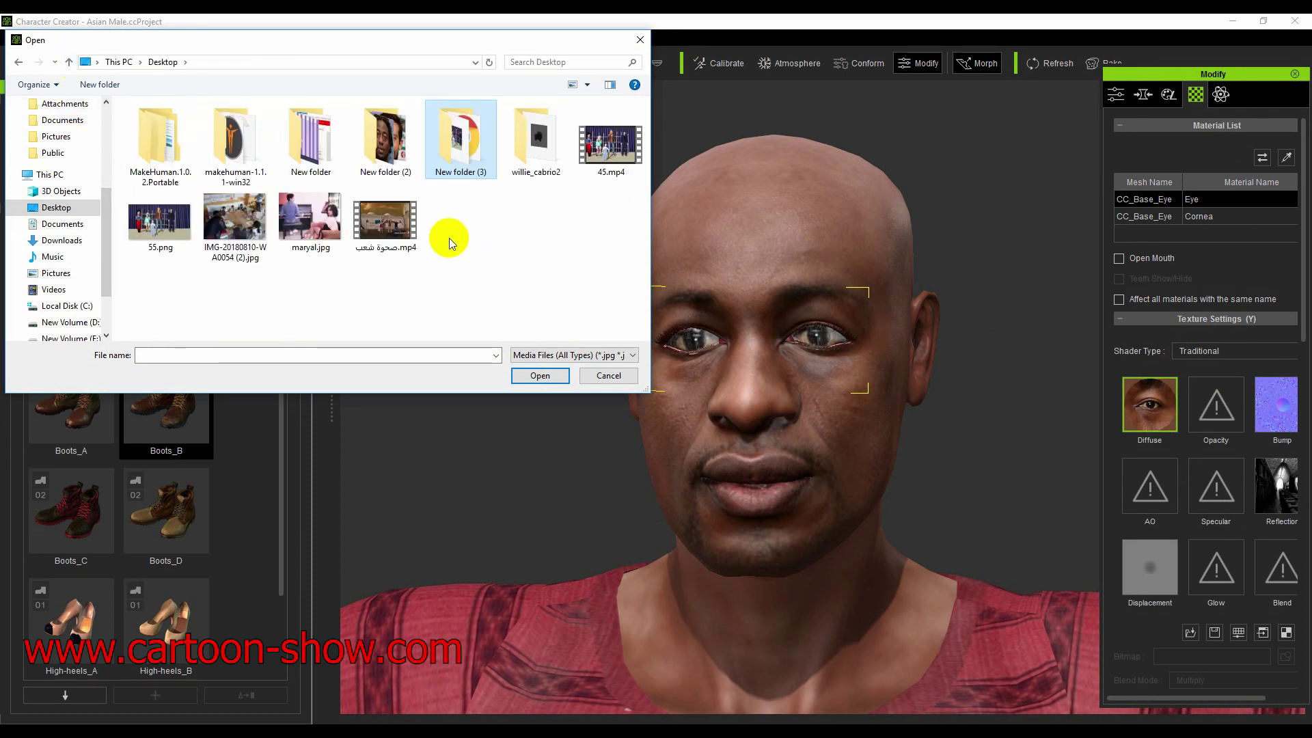
Load 2.jpg from New folder (2) as the Eye material's diffuse texture and check the eyes close up
double_click(383, 145)
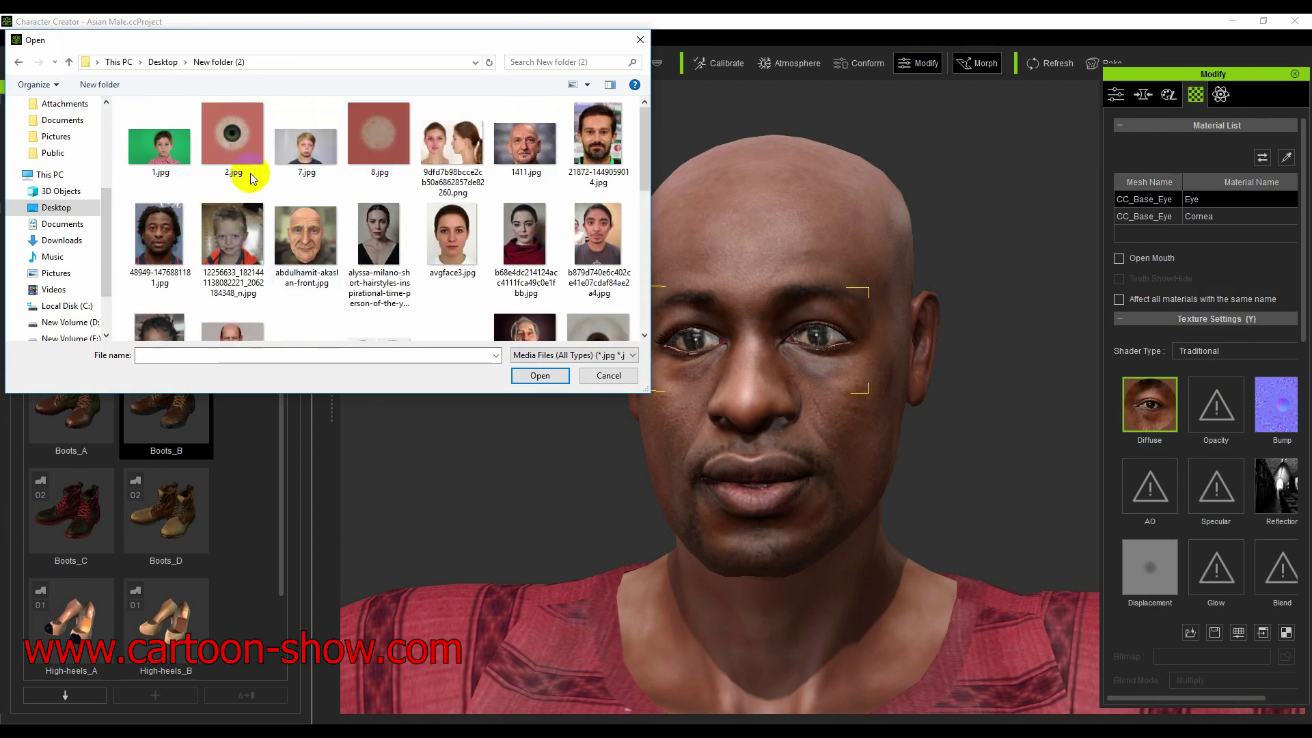
scroll(331, 228, "down", 3)
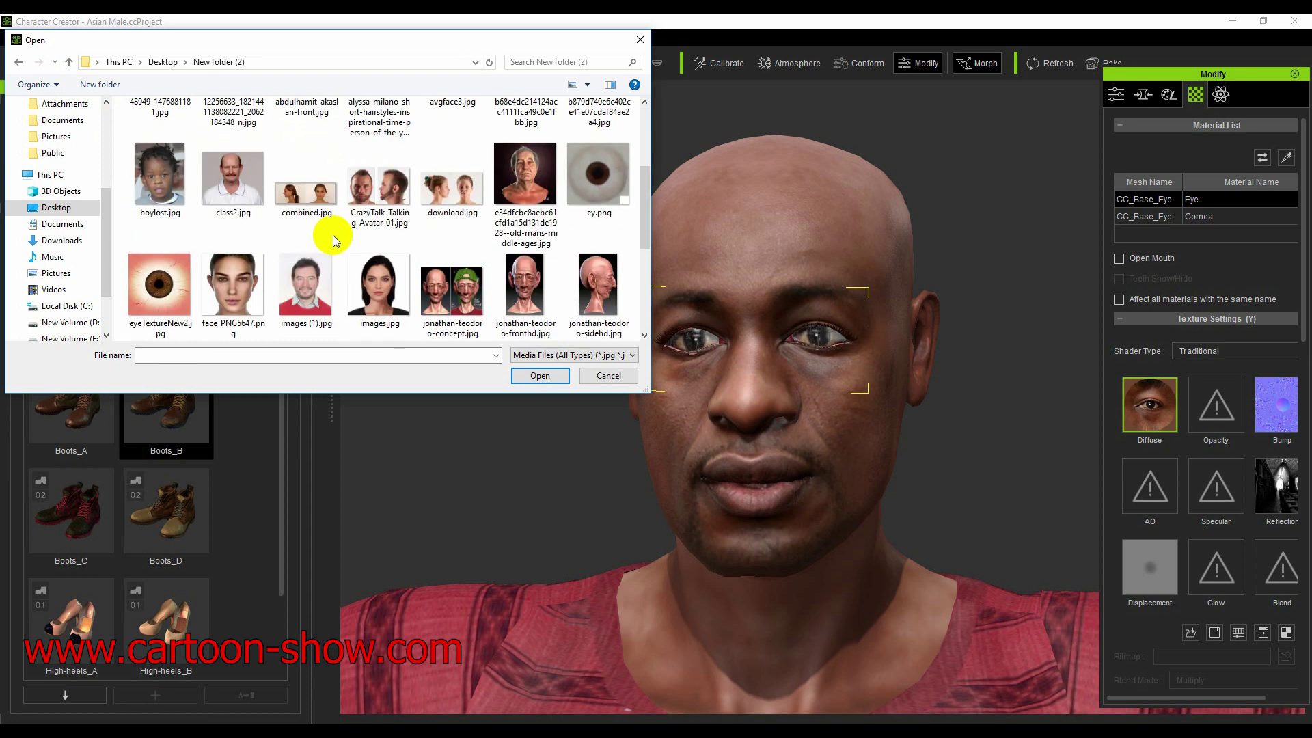
scroll(628, 219, "up", 3)
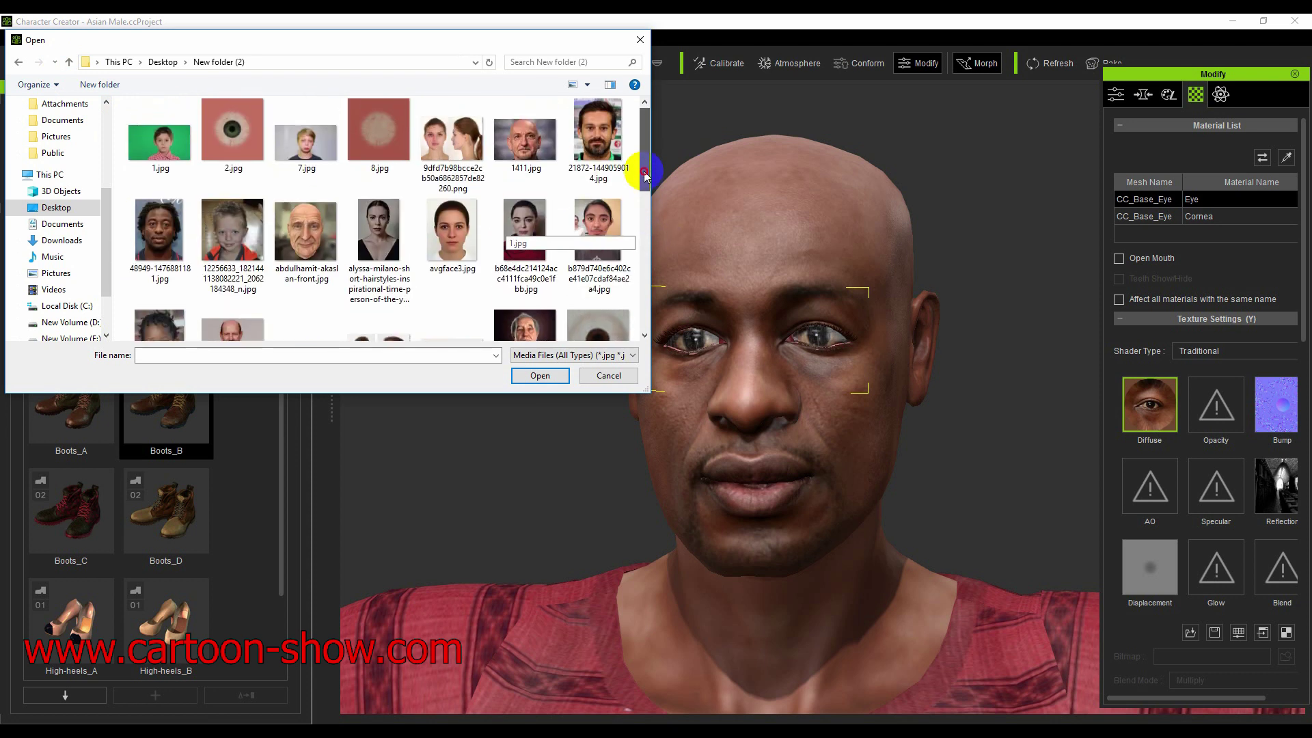
scroll(639, 218, "down", 4)
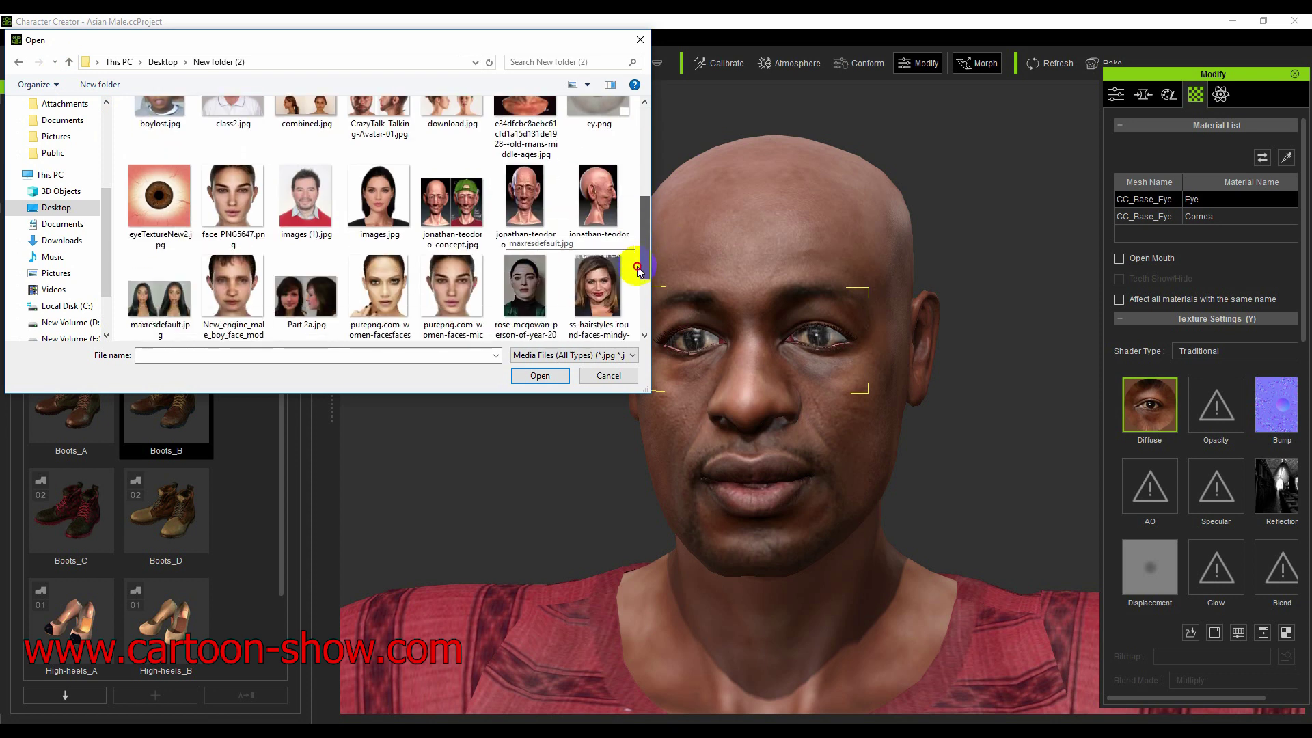
scroll(635, 263, "up", 5)
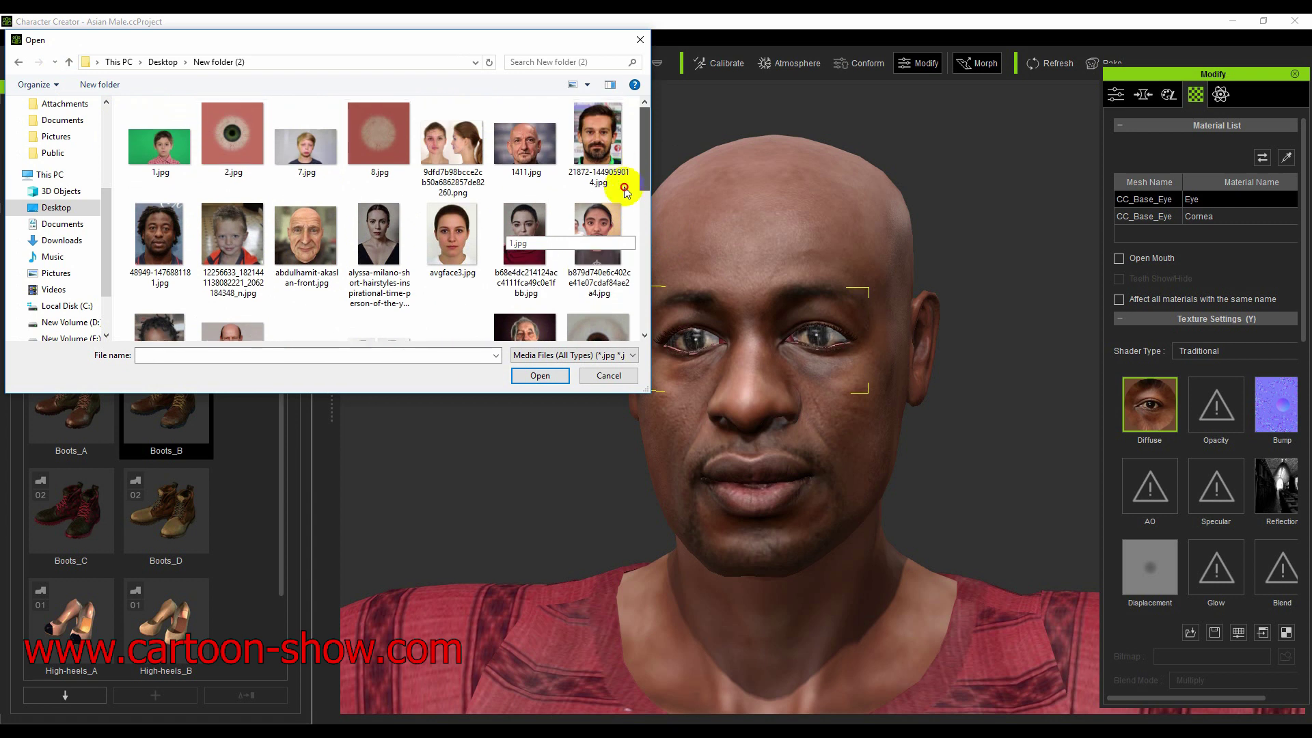
scroll(625, 176, "down", 3)
scroll(620, 168, "up", 4)
double_click(232, 137)
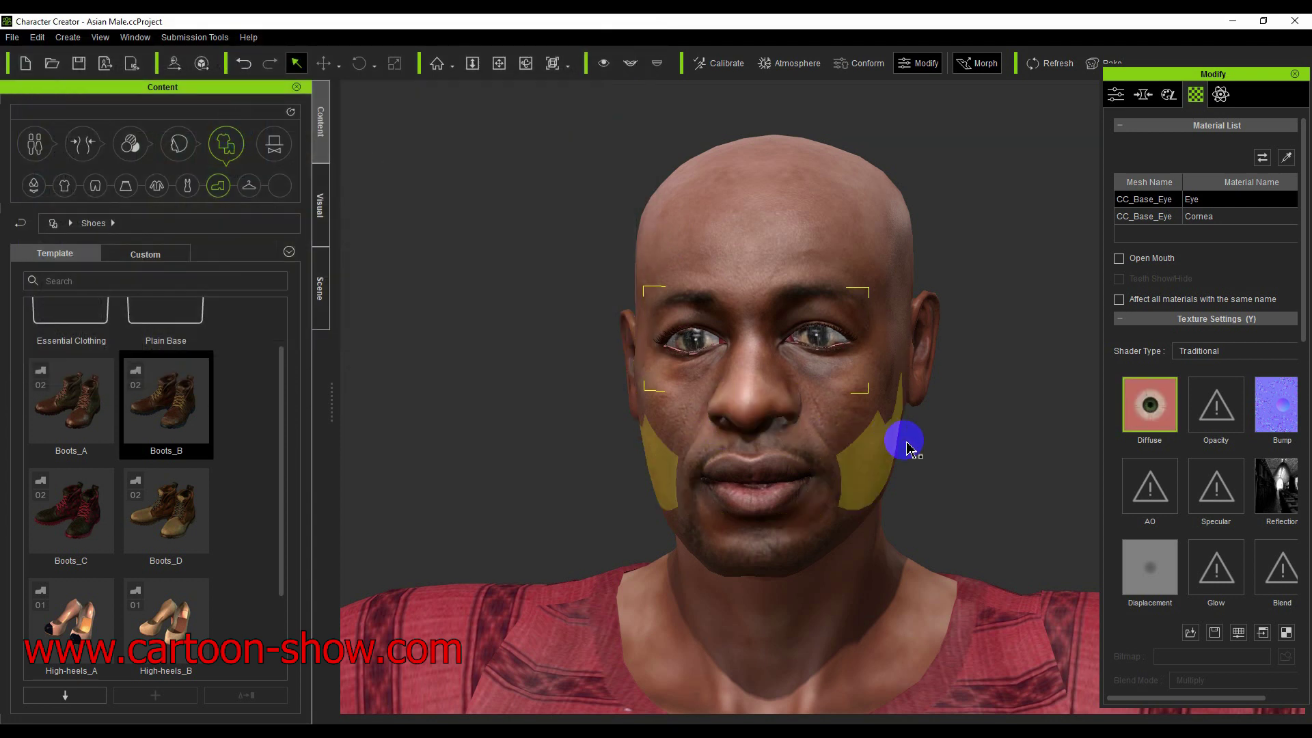
scroll(785, 385, "up", 5)
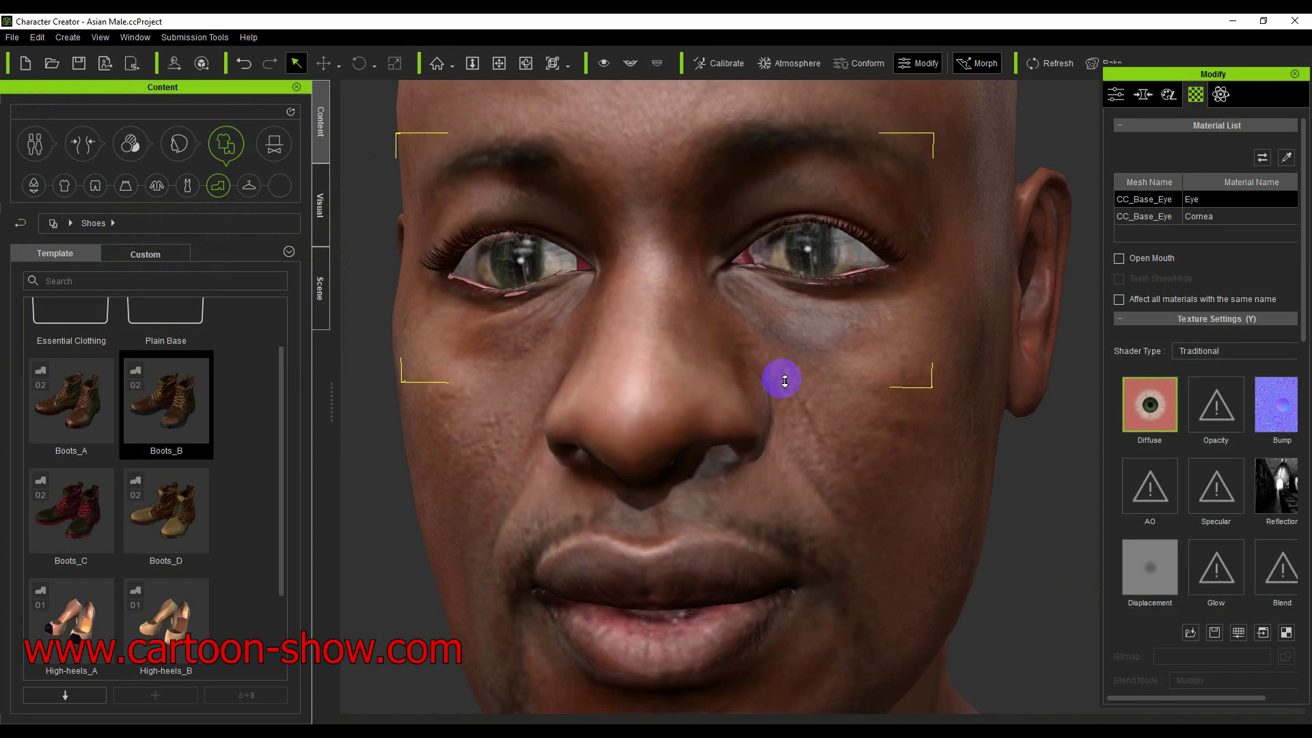
scroll(785, 381, "down", 5)
Try 2.jpg as the Cornea material's diffuse texture, and undo the replacement
left_click(1158, 208)
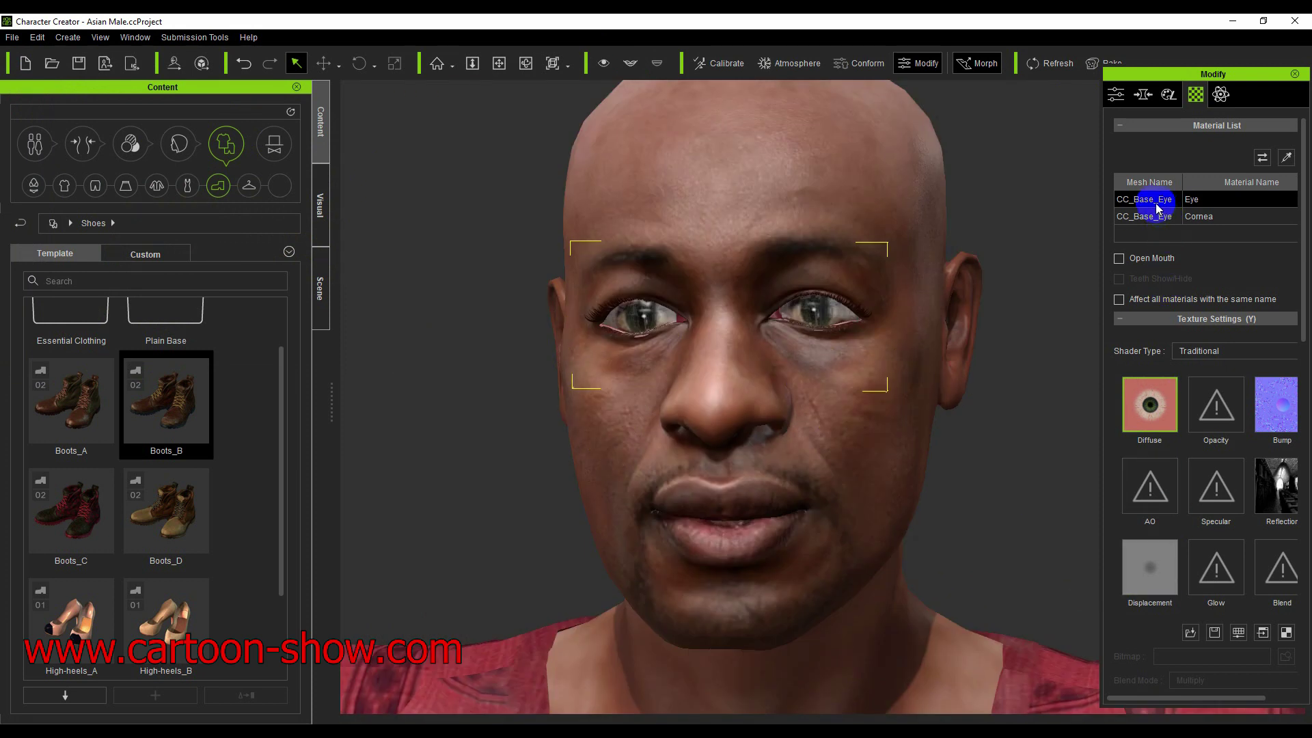
left_click(1154, 219)
double_click(1139, 386)
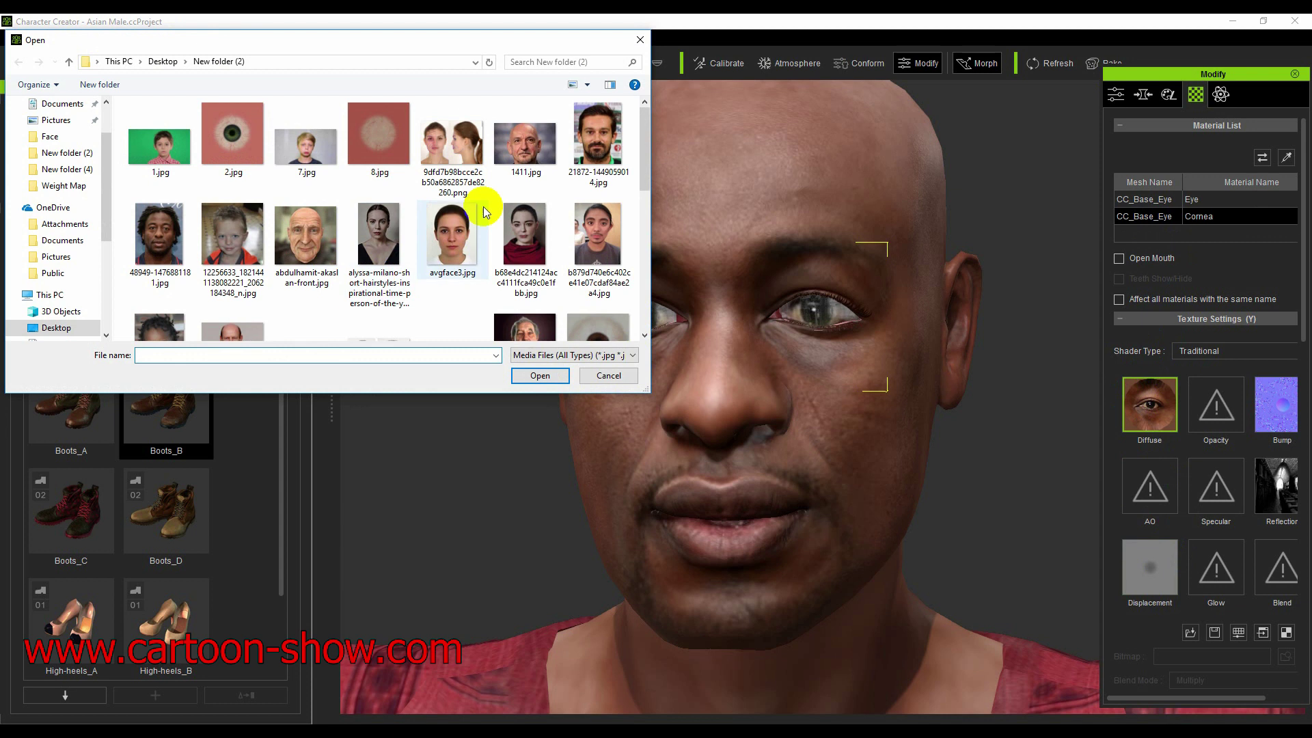
left_click(238, 147)
double_click(238, 147)
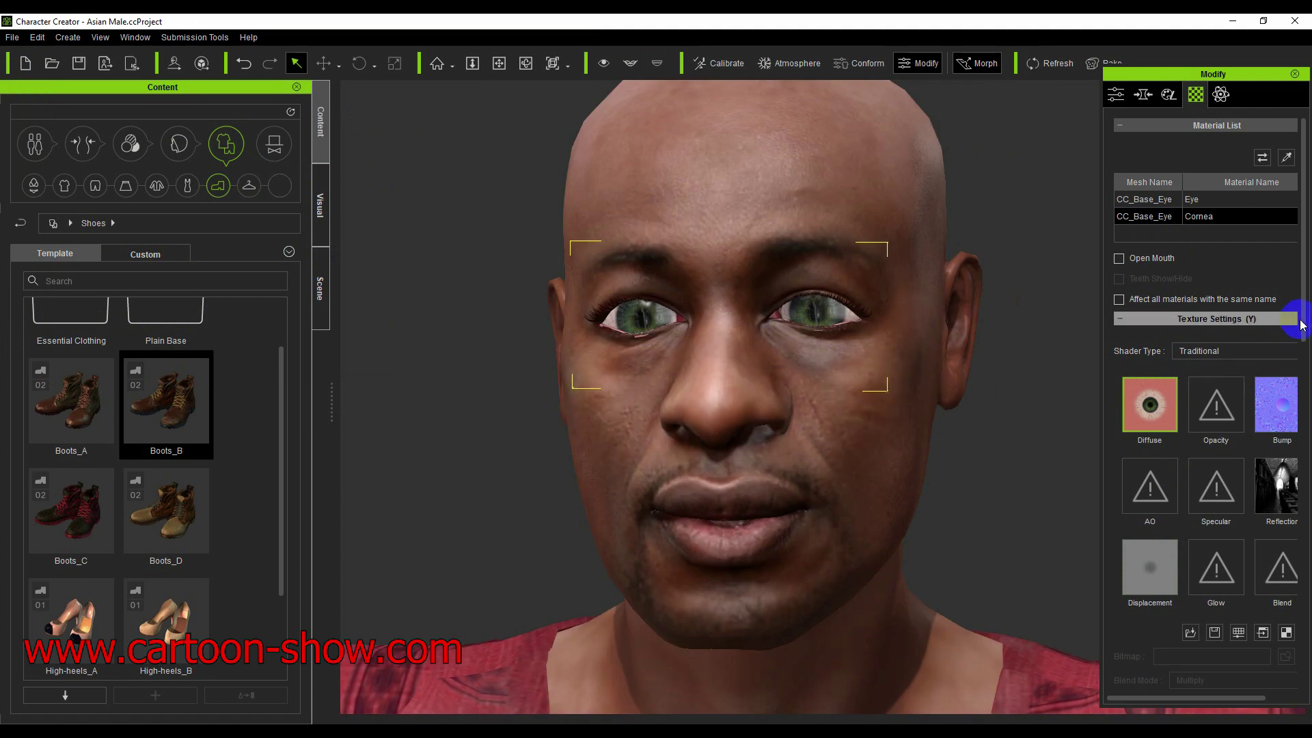
left_click_drag(1303, 321, 1305, 372)
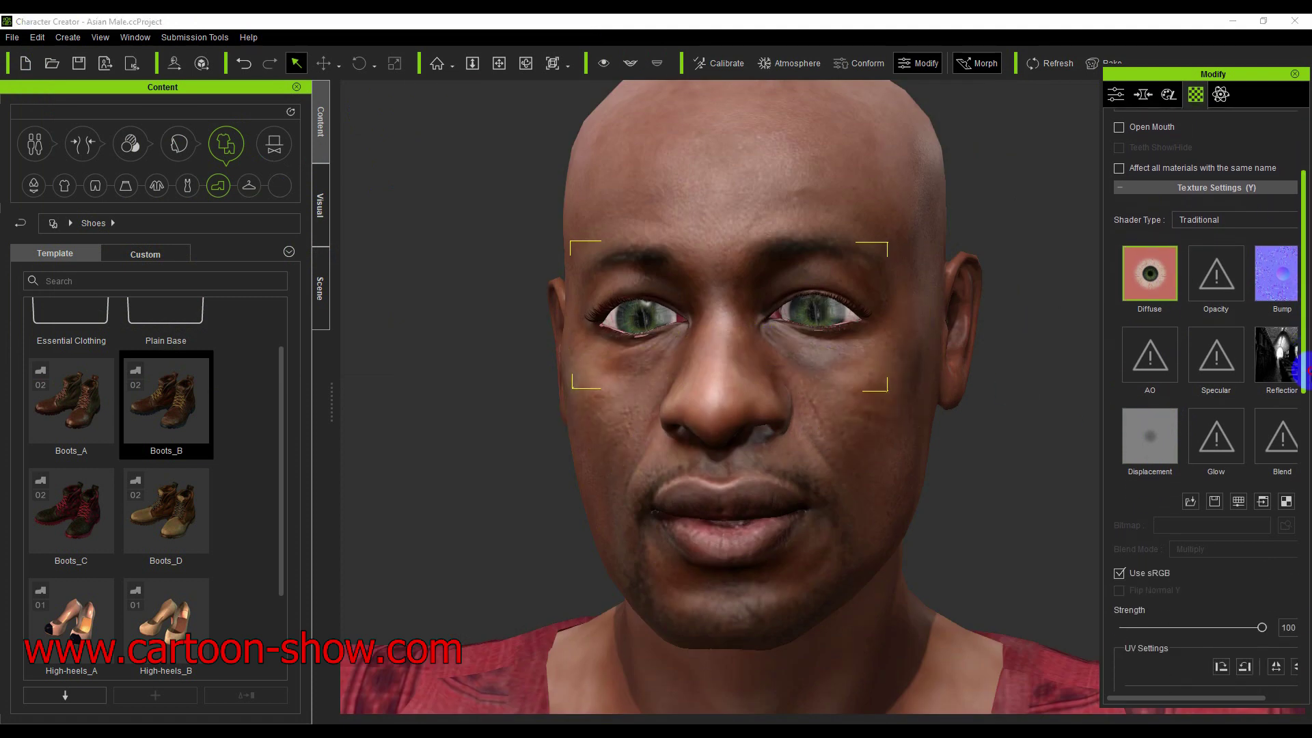
left_click(884, 407)
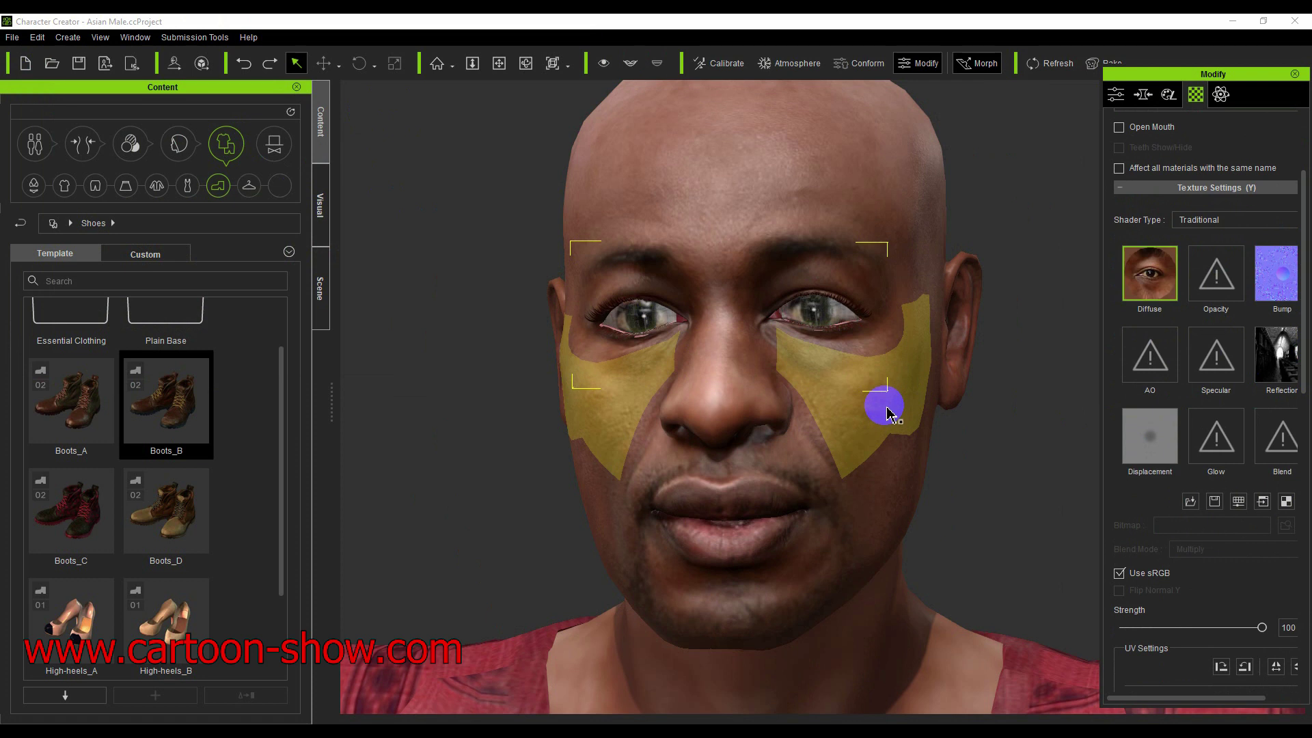
Try 8.jpg and ey.png from New folder (2) in turn as the Cornea material's diffuse texture
left_click(587, 694)
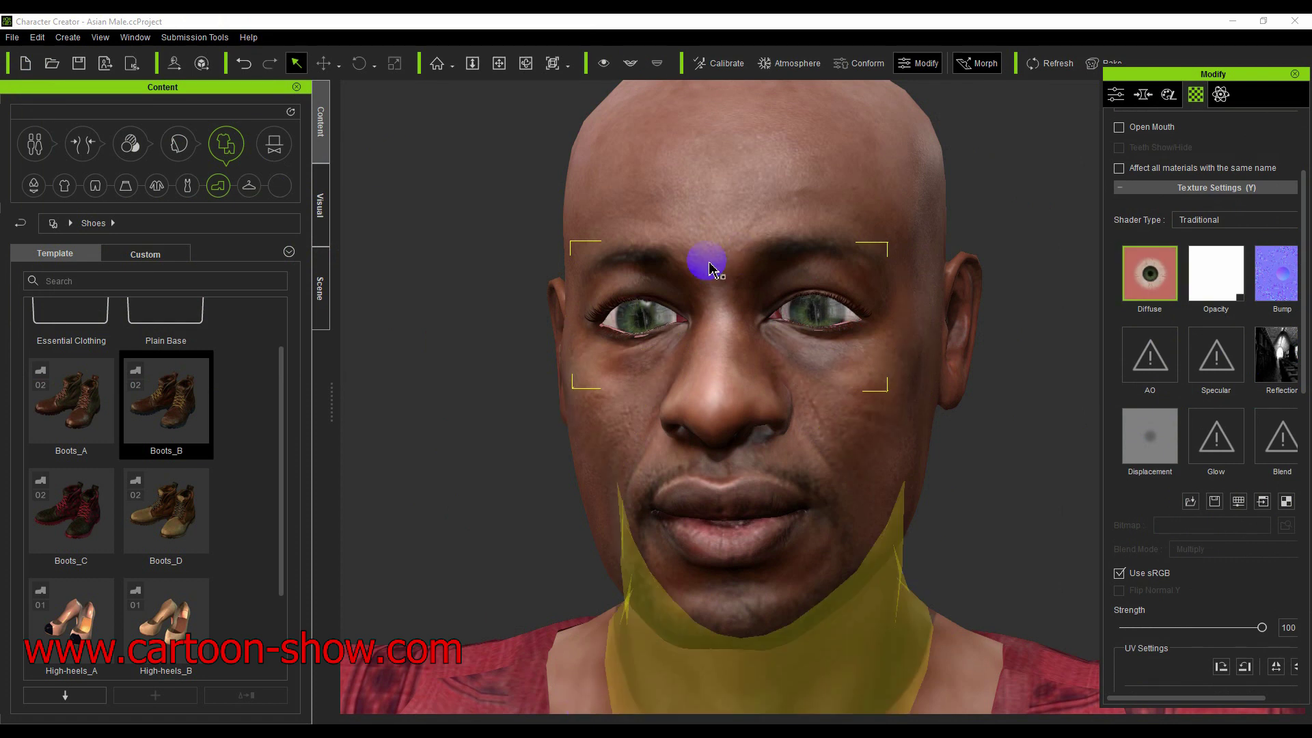
double_click(1150, 272)
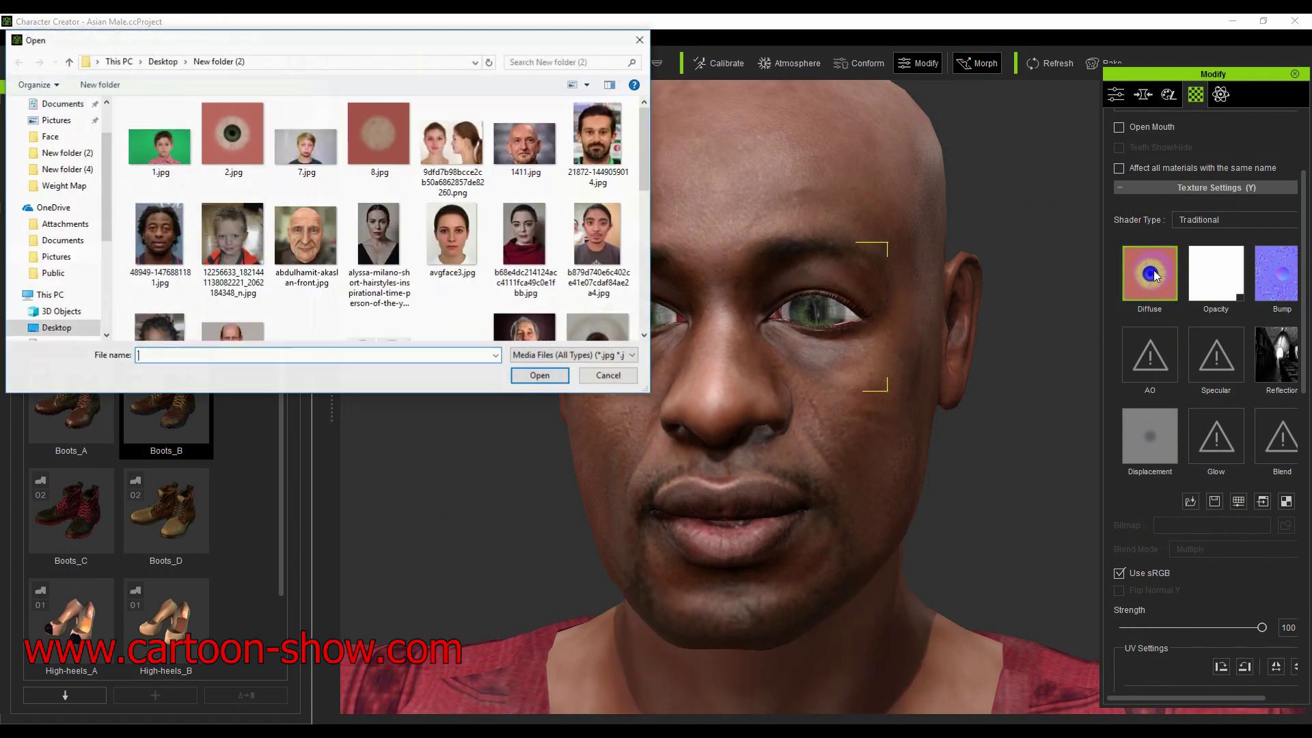
left_click(384, 132)
left_click(384, 133)
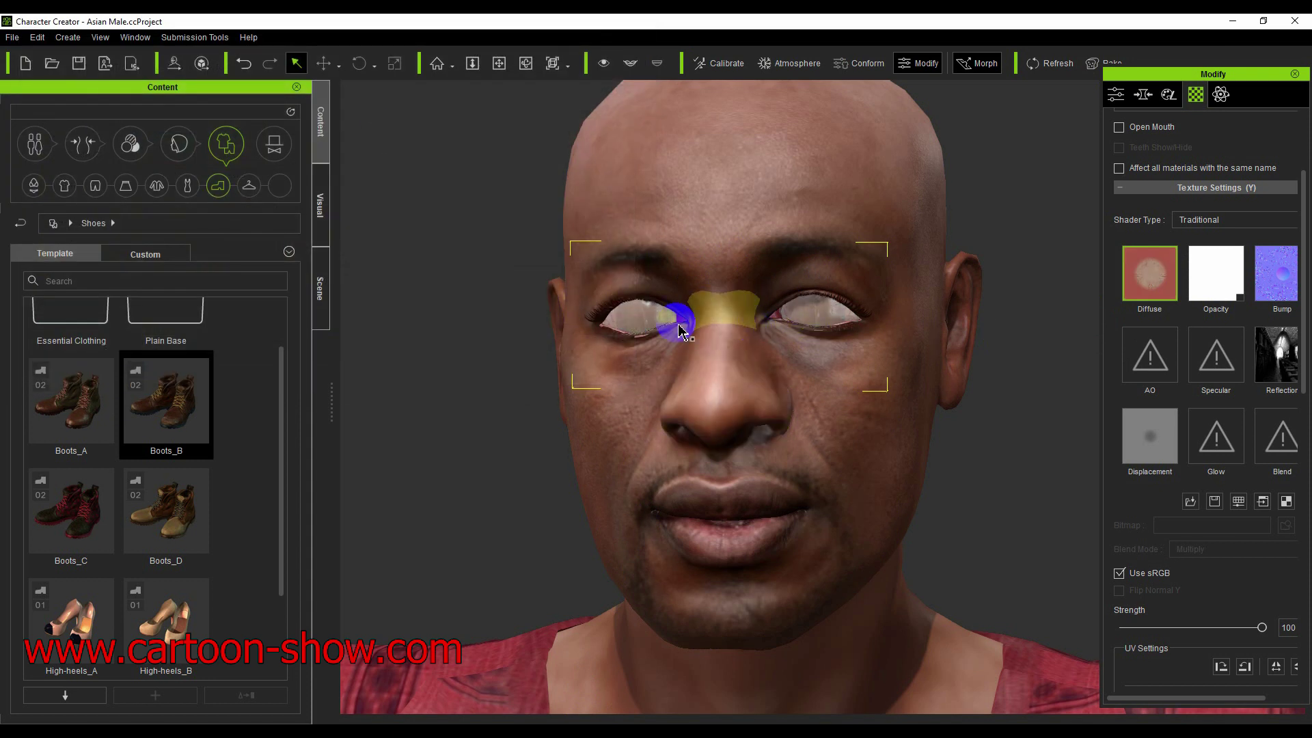
double_click(1147, 273)
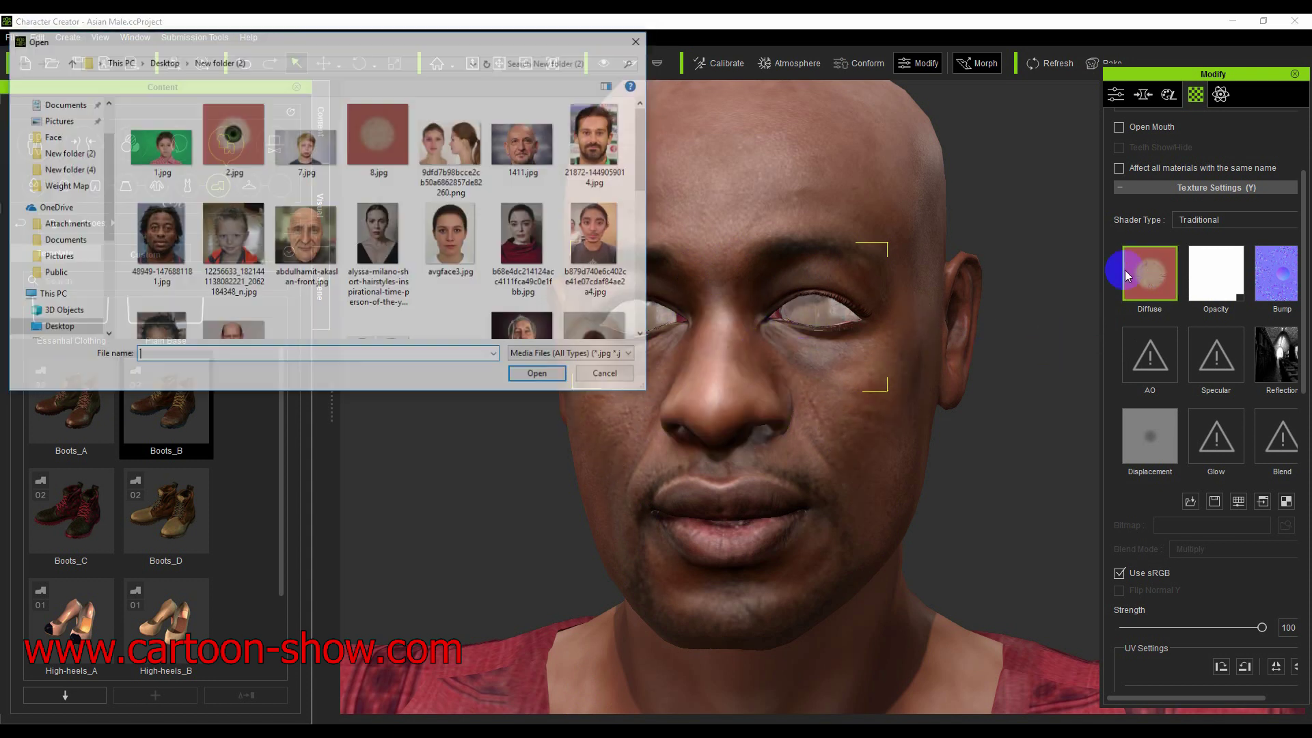
scroll(349, 273, "down", 1)
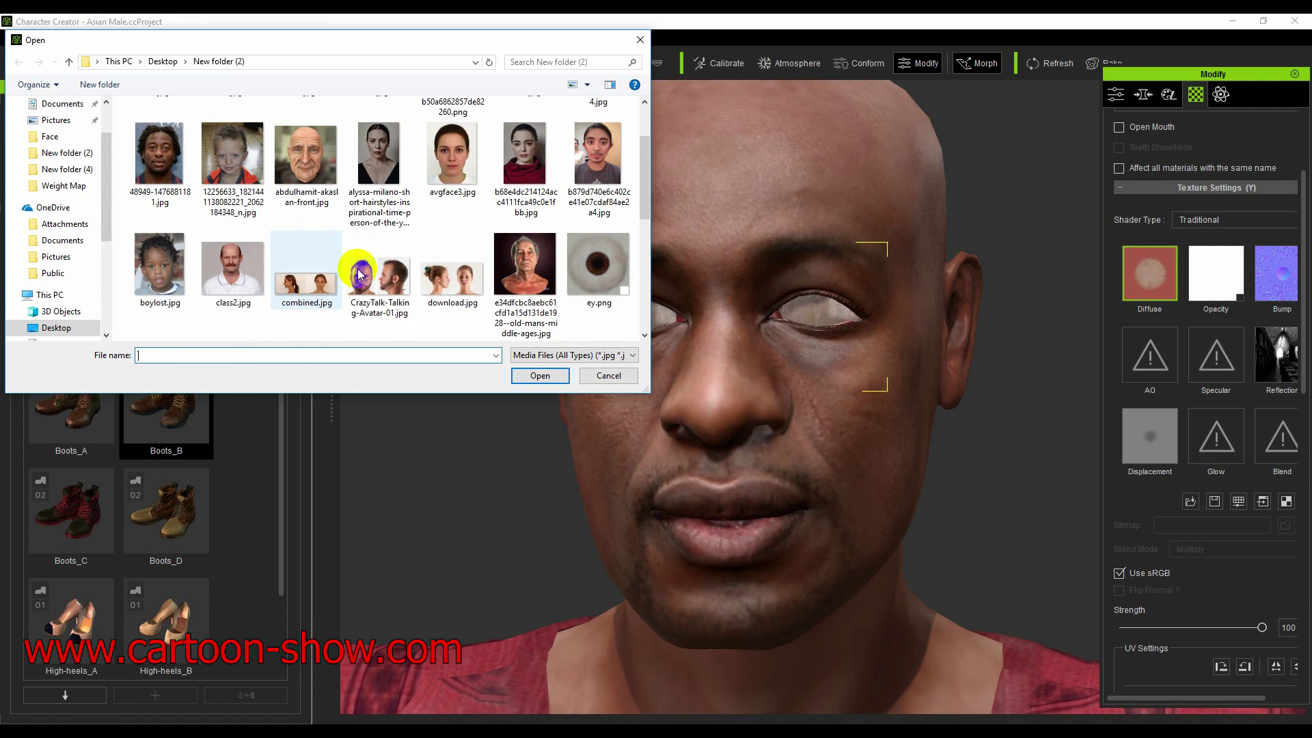
double_click(597, 270)
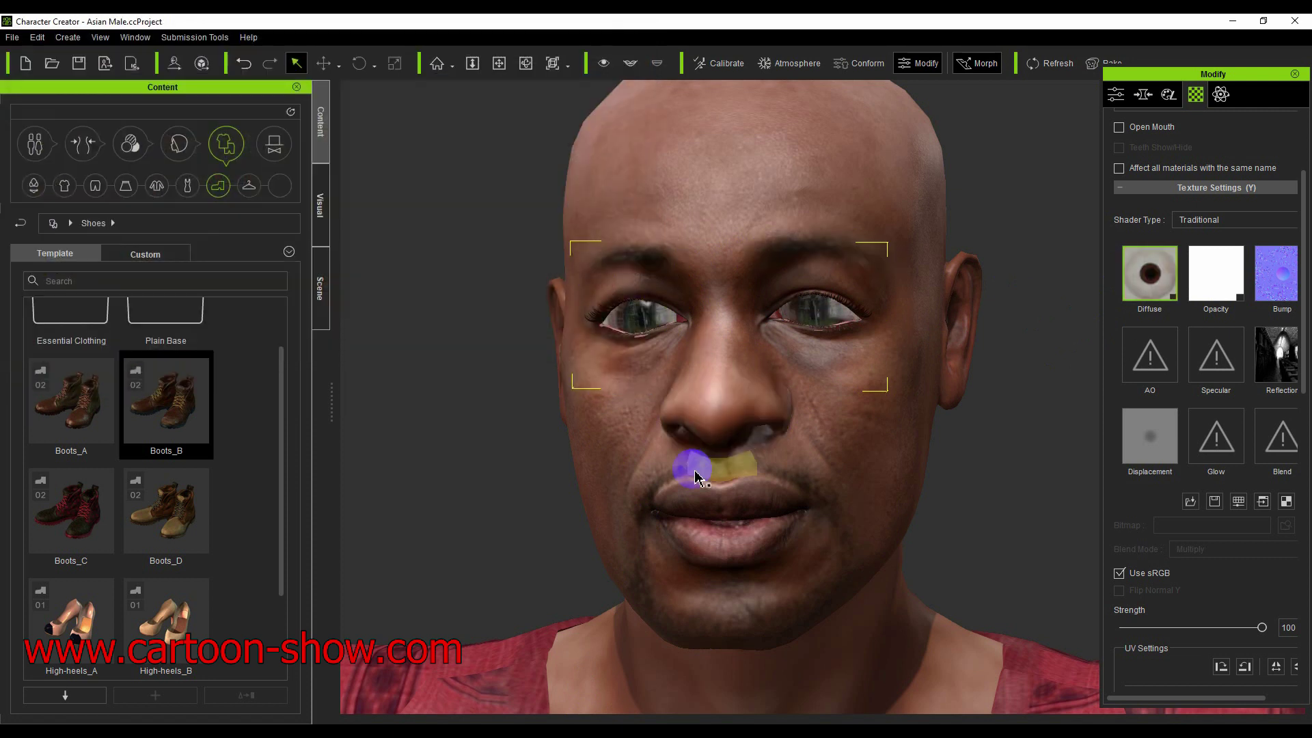
Load 2.jpg from New folder (2) as the Cornea material's diffuse texture
double_click(1147, 272)
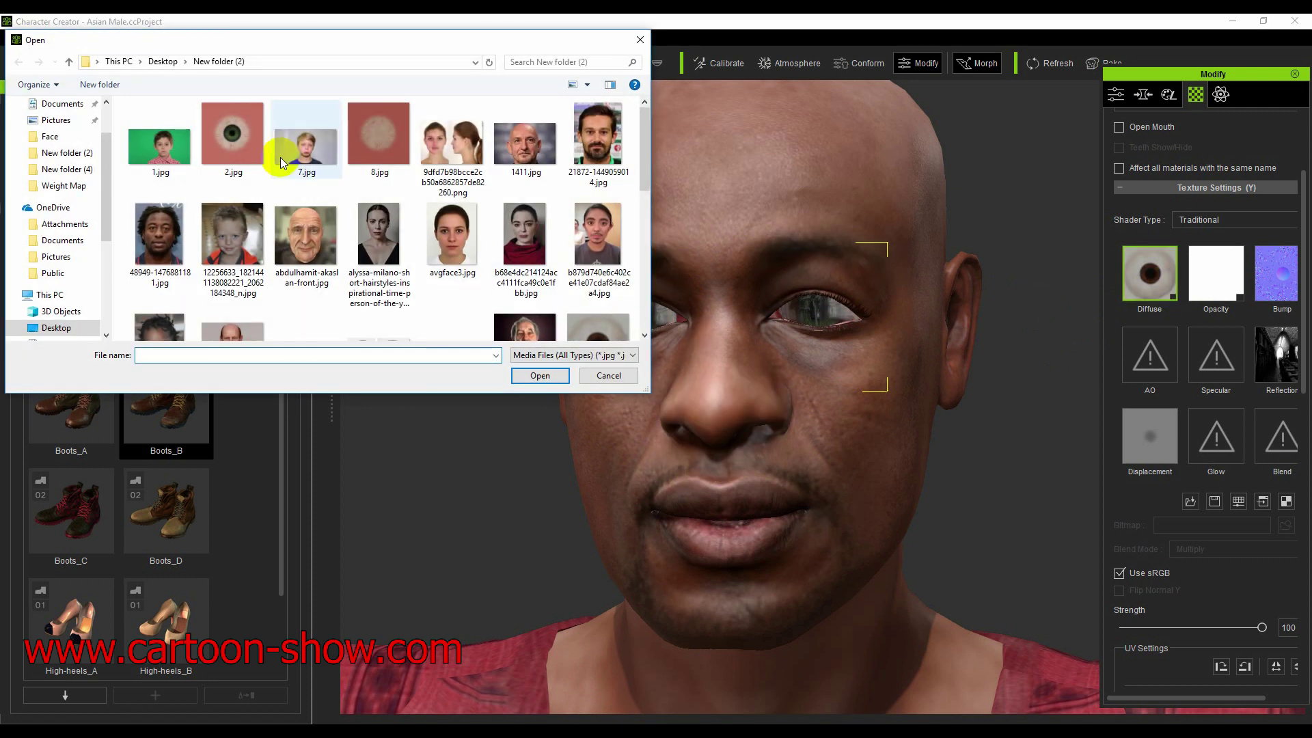
double_click(236, 140)
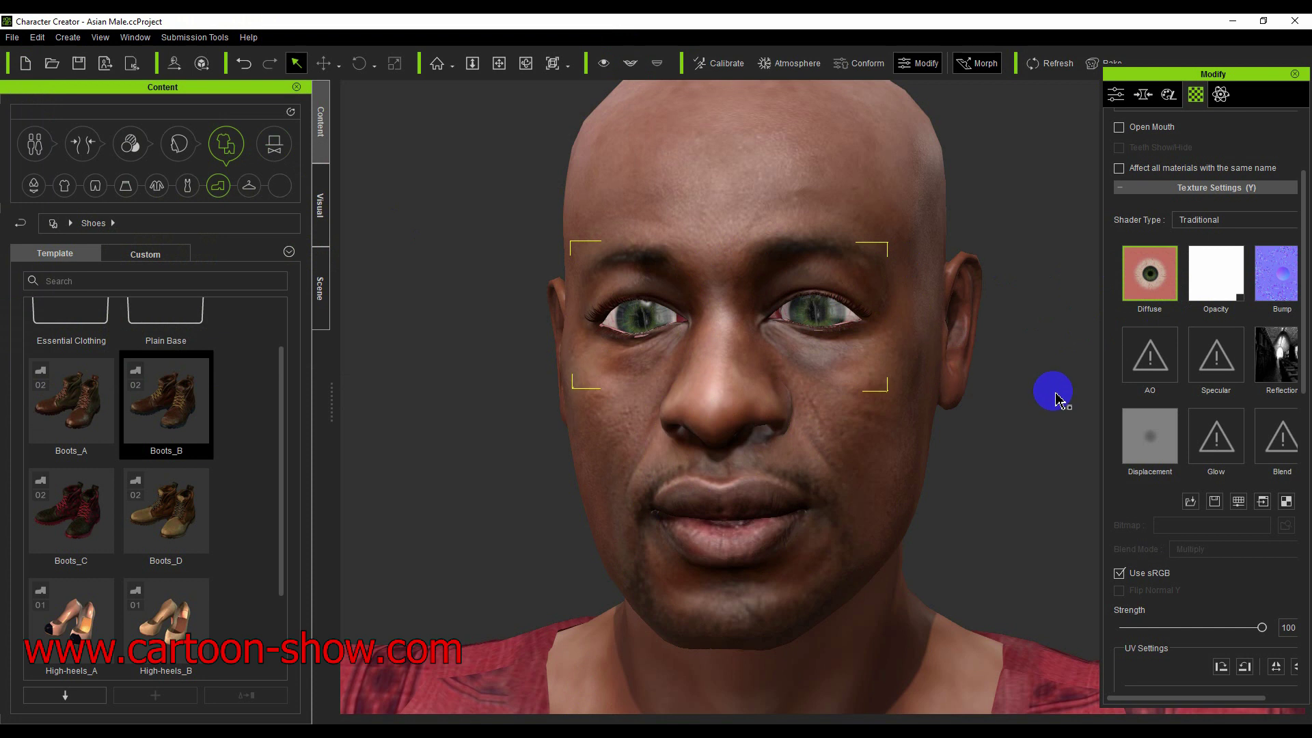
Select the Eye material and try 8.jpg as its diffuse texture
scroll(1162, 143, "up", 3)
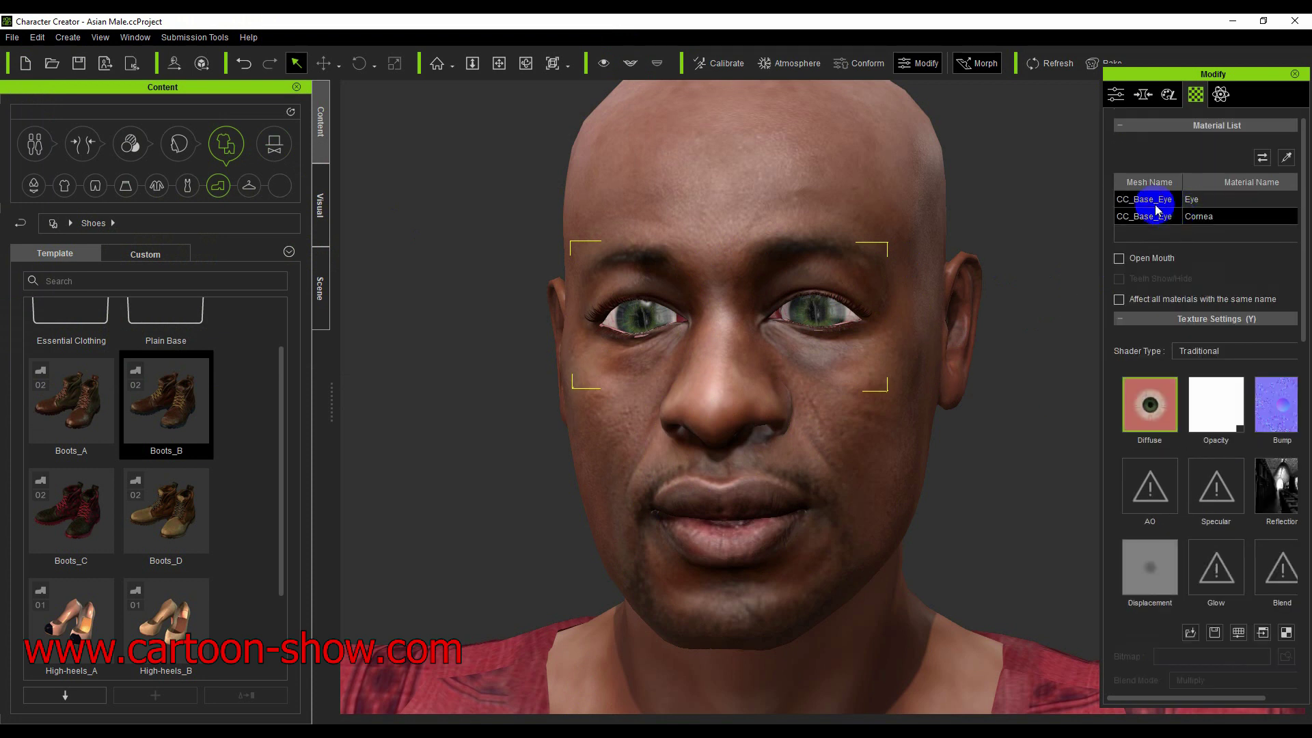
left_click(1160, 200)
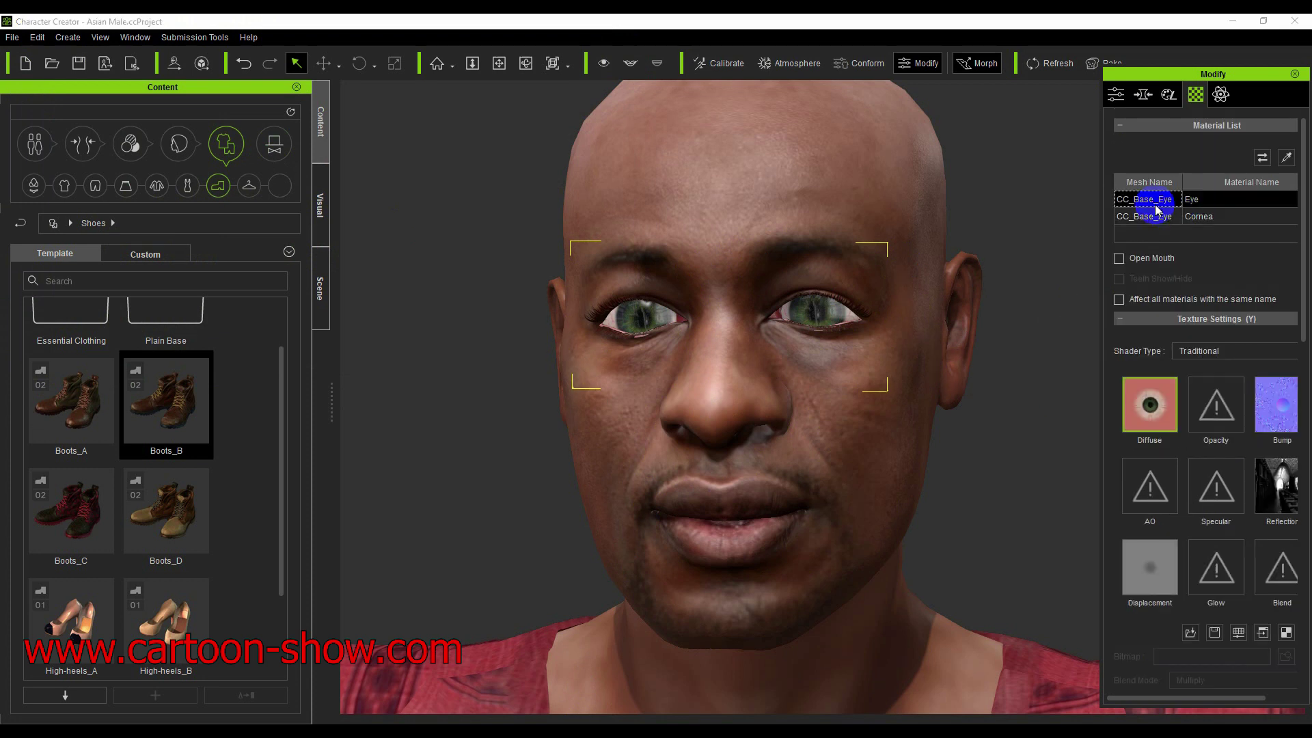
double_click(1150, 407)
double_click(367, 143)
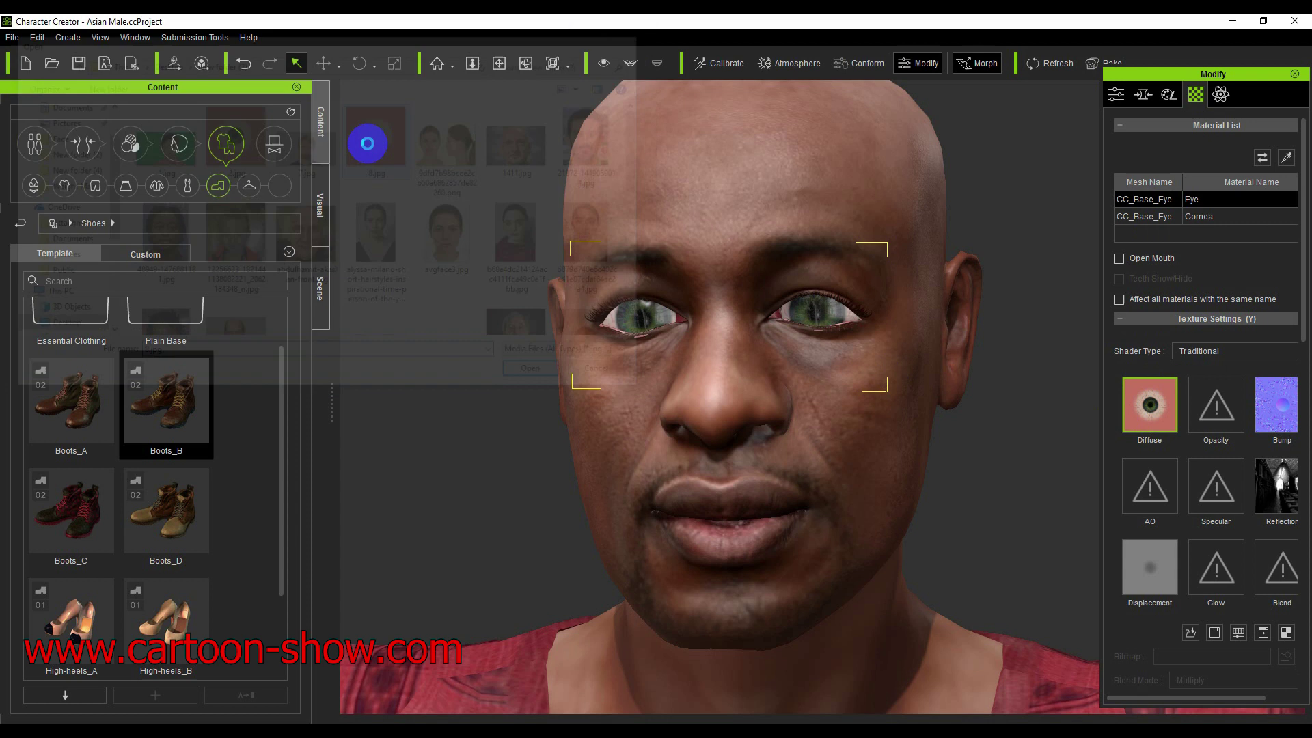
Load ey.png from New folder (2) as the Eye material's diffuse texture
left_click(1129, 424)
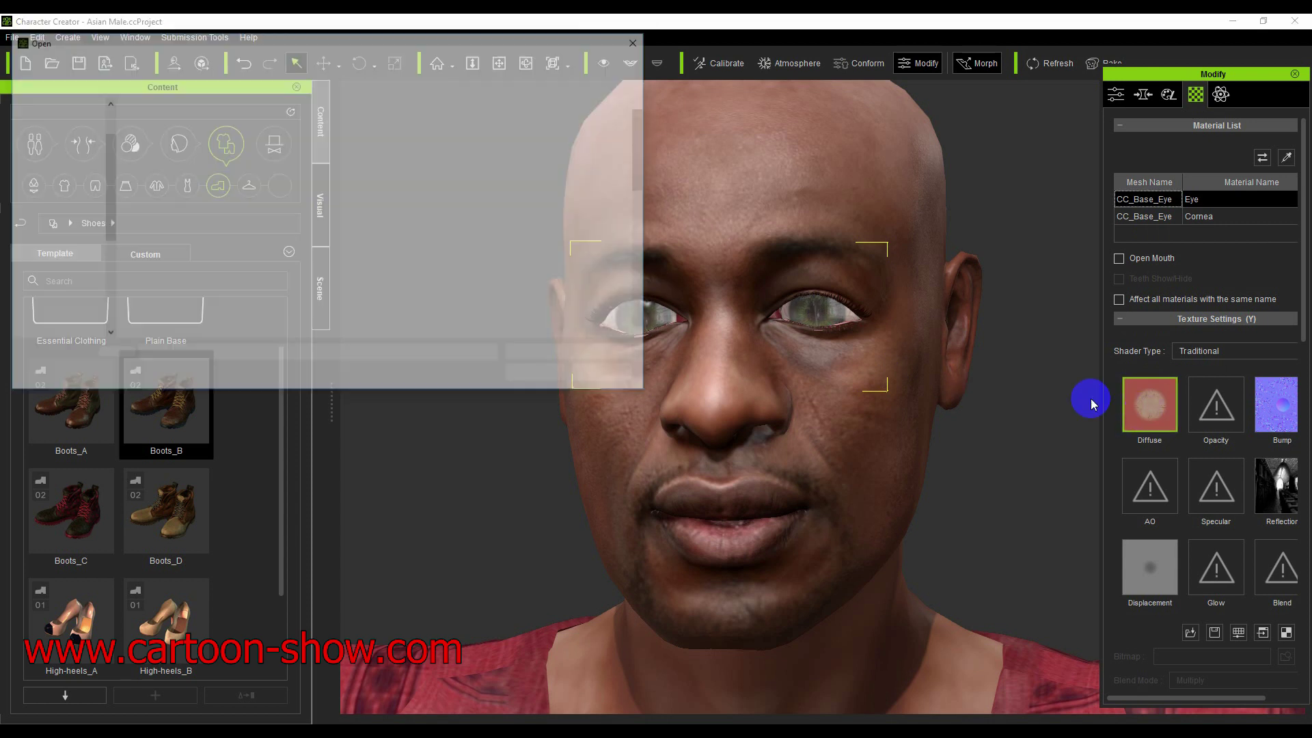
scroll(591, 273, "down", 1)
double_click(592, 273)
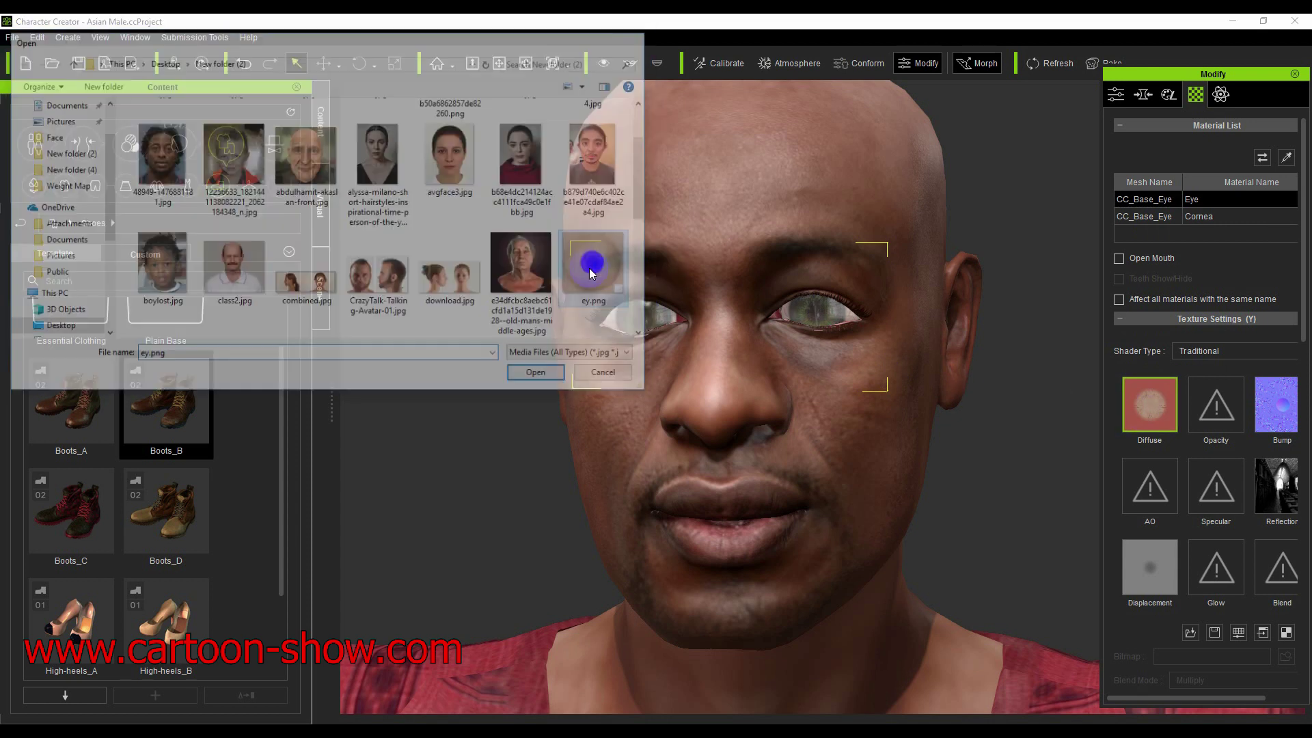
Apply the Short Hair template to the character and check it on the head
scroll(594, 340, "down", 5)
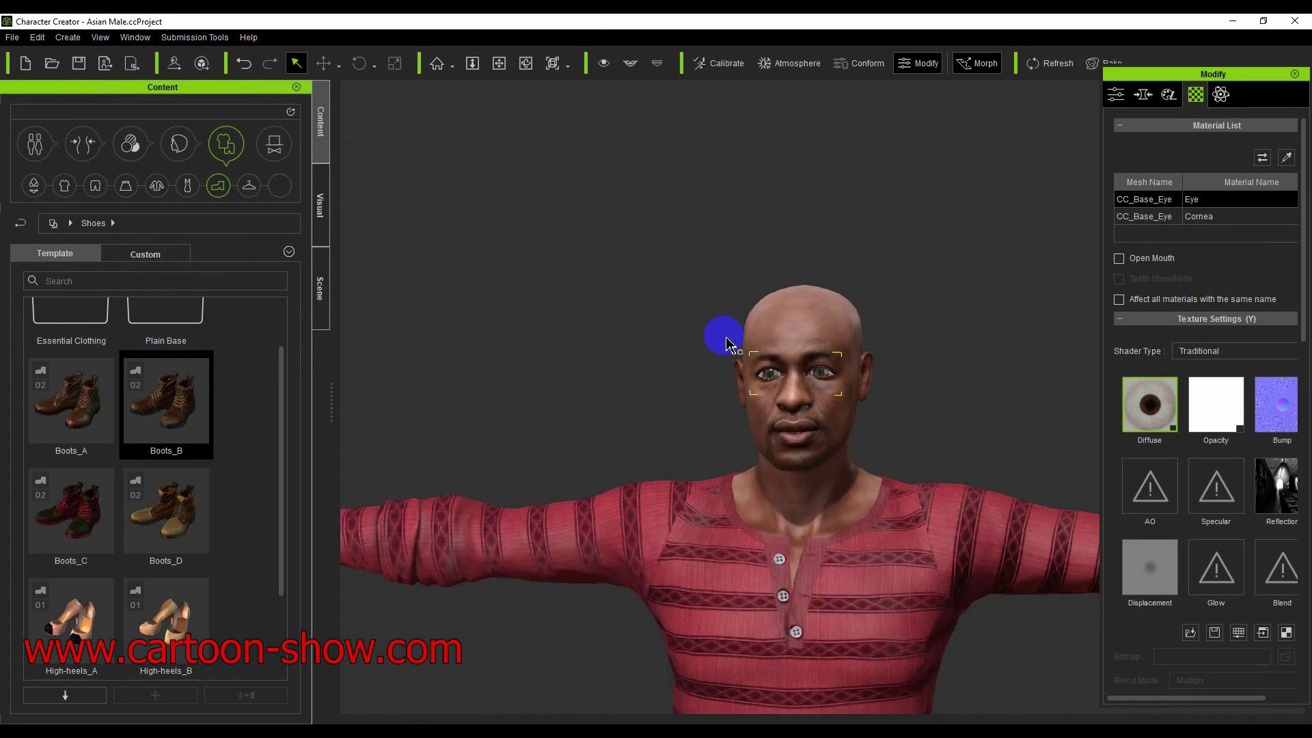
scroll(645, 311, "down", 3)
scroll(645, 316, "up", 3)
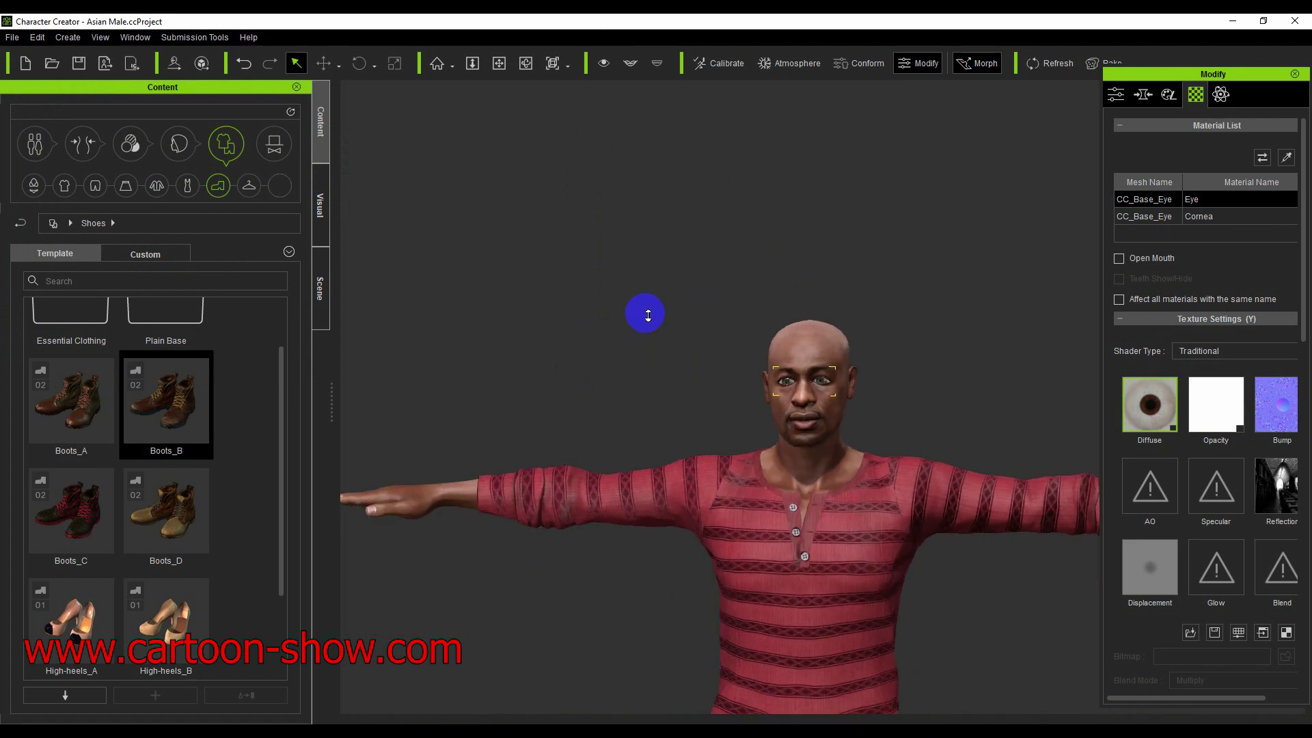
scroll(595, 339, "down", 3)
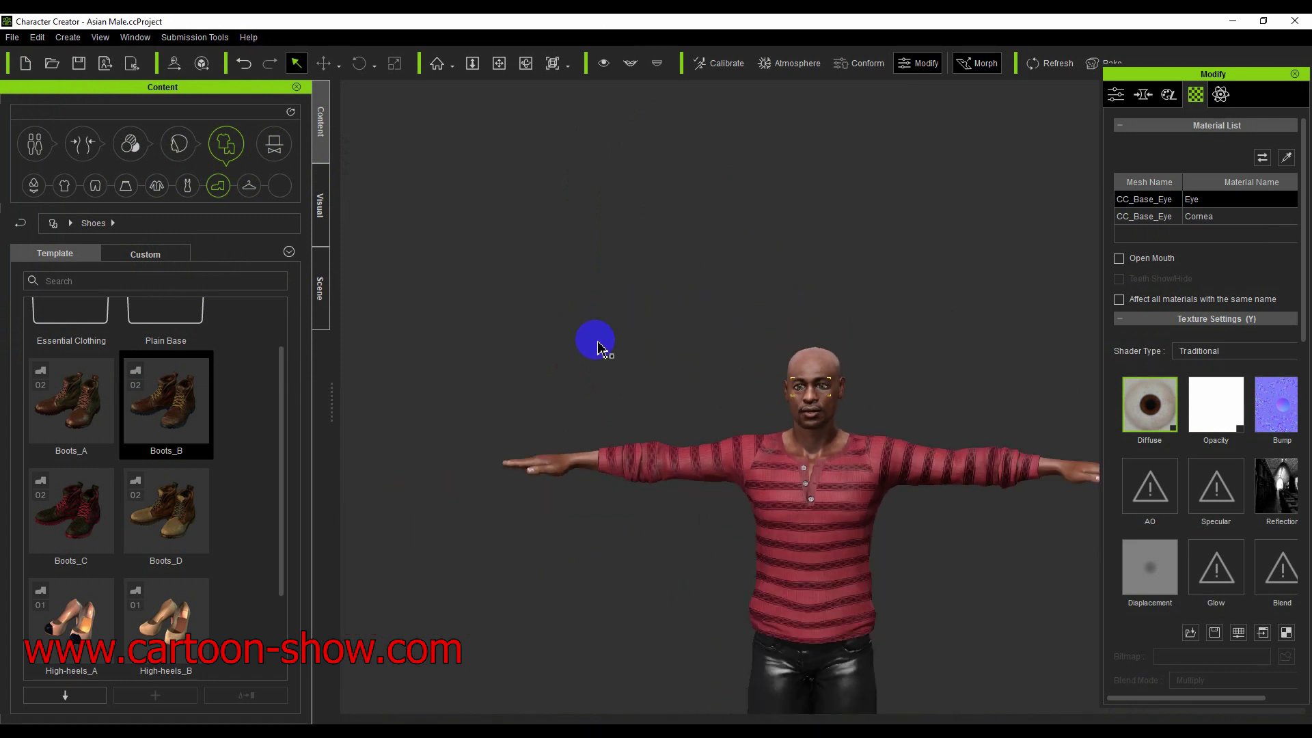
scroll(549, 331, "up", 3)
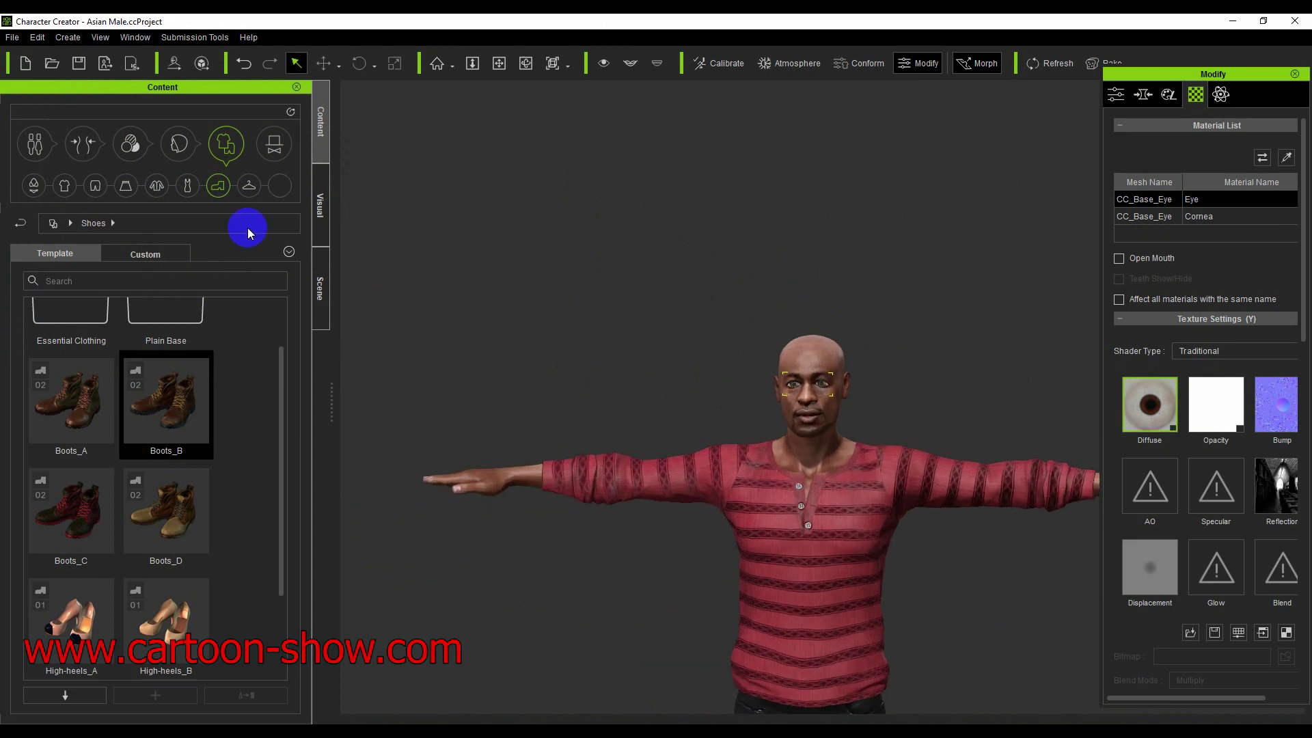
left_click(177, 146)
double_click(76, 458)
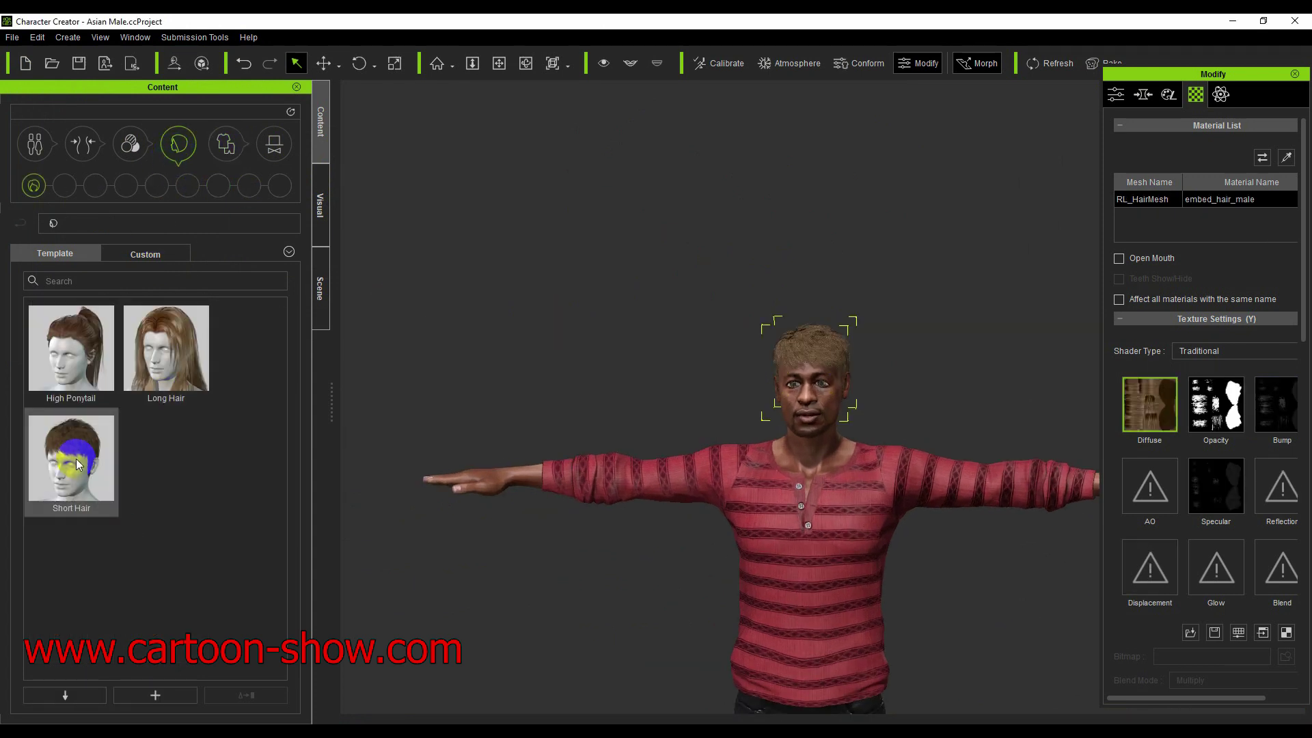
scroll(729, 396, "up", 5)
scroll(732, 398, "down", 5)
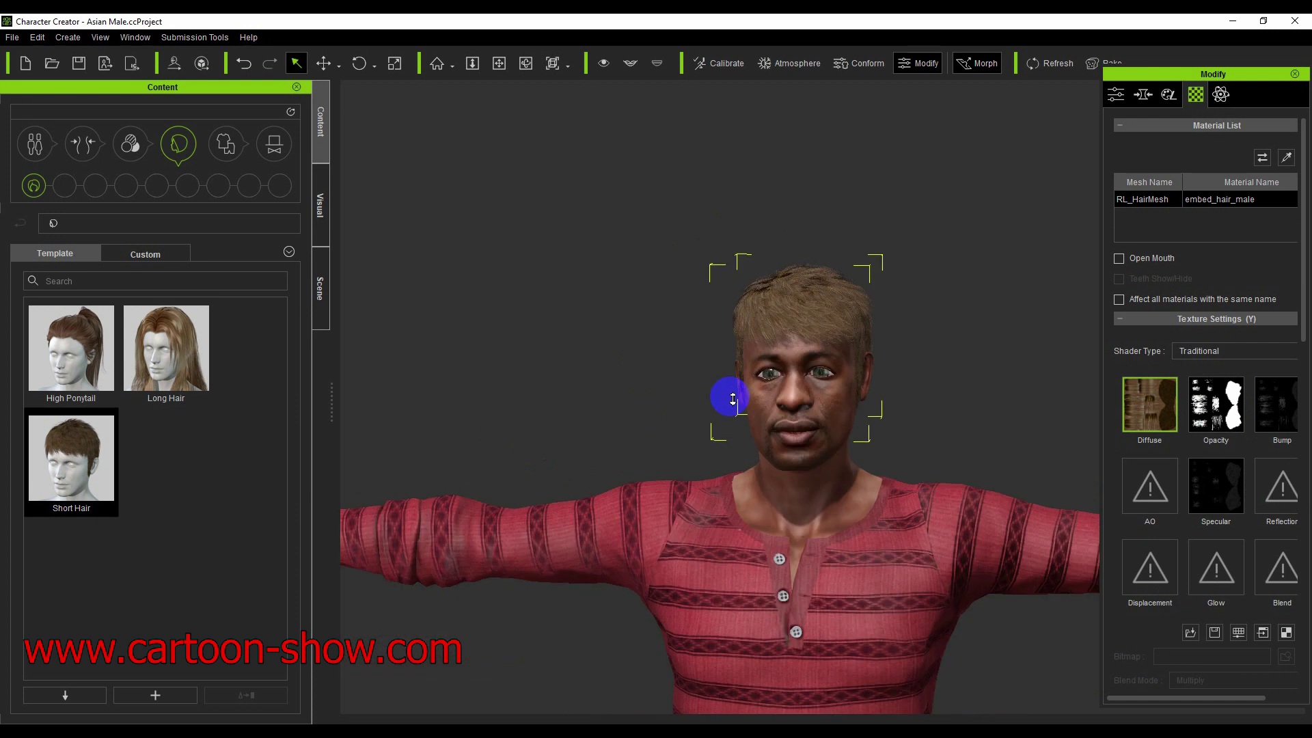
Set the short hair material's diffuse color to black (#000000)
scroll(1196, 410, "down", 3)
scroll(1206, 458, "down", 5)
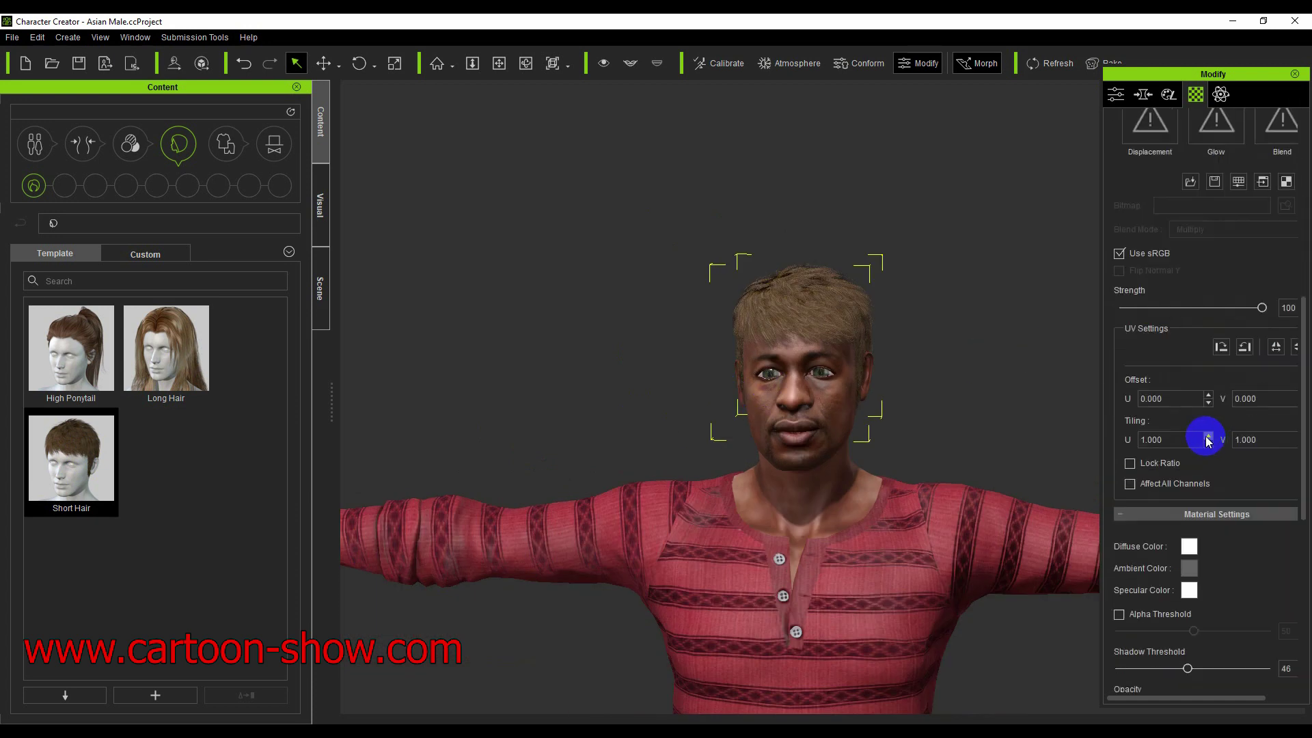
left_click(1188, 464)
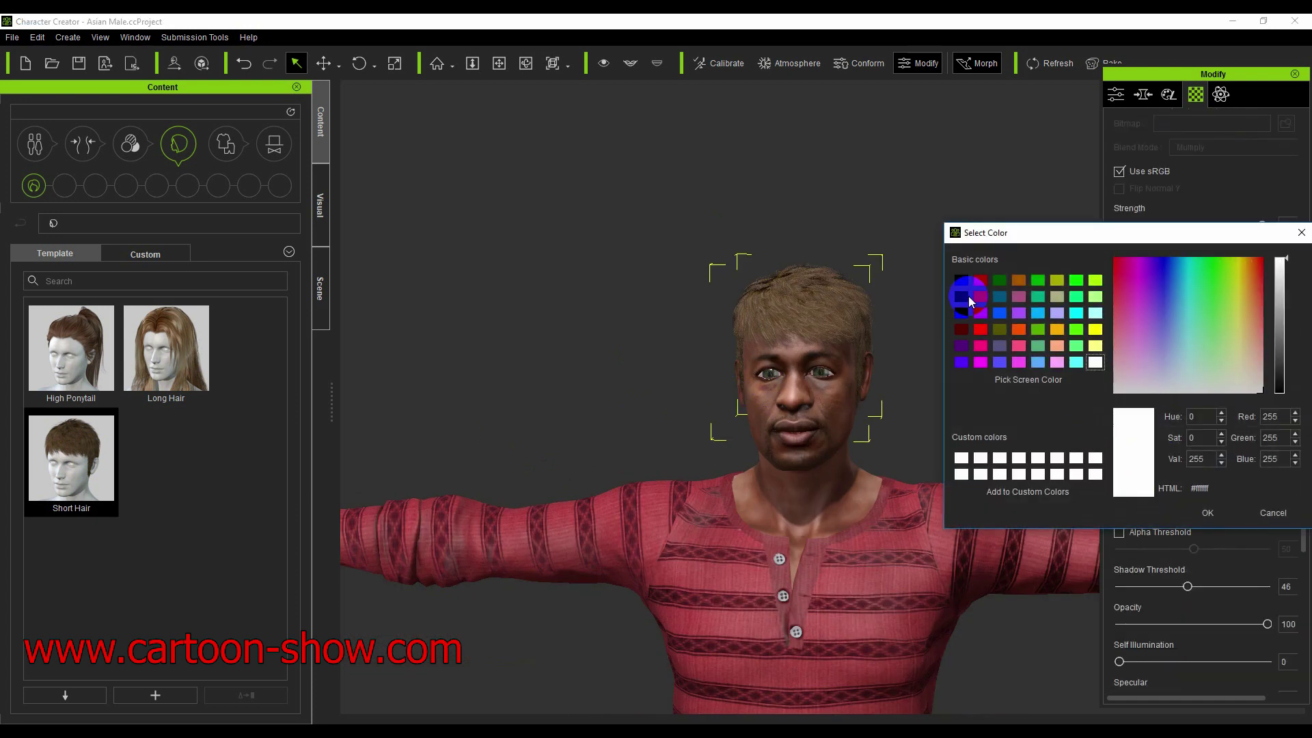
left_click(961, 281)
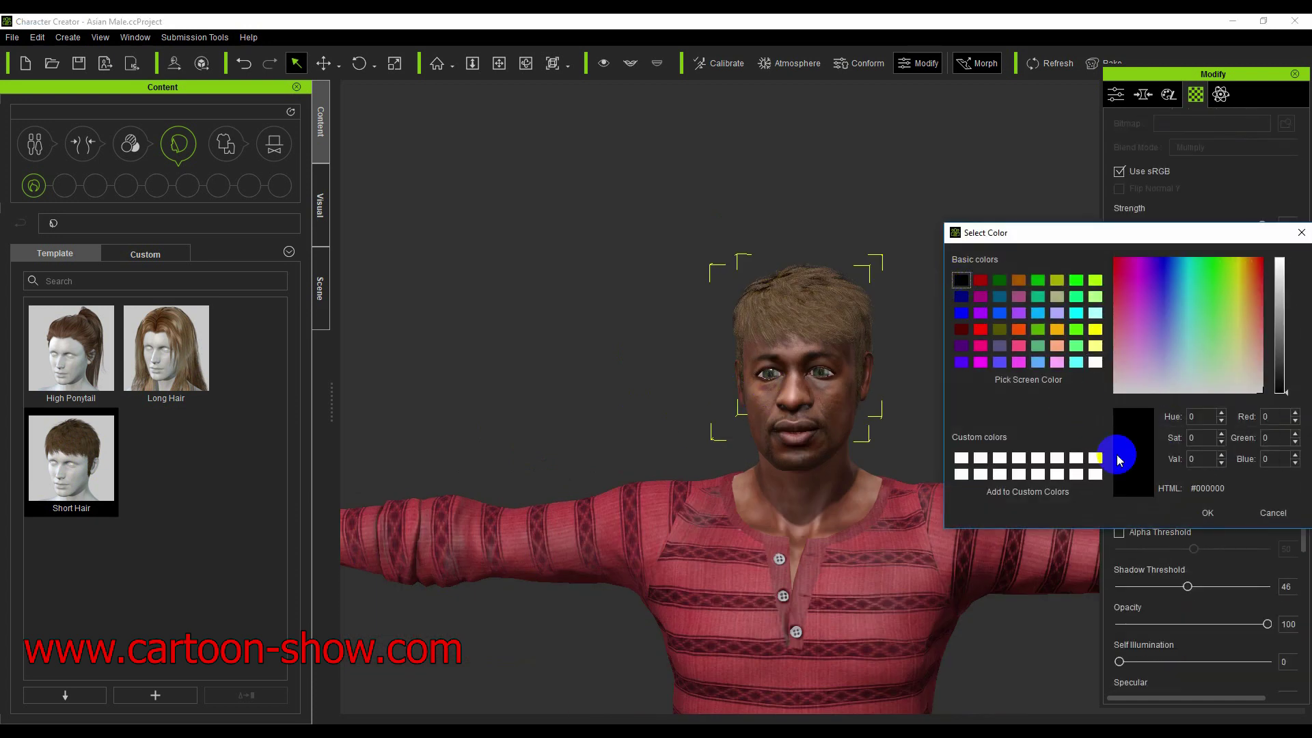
left_click(1207, 513)
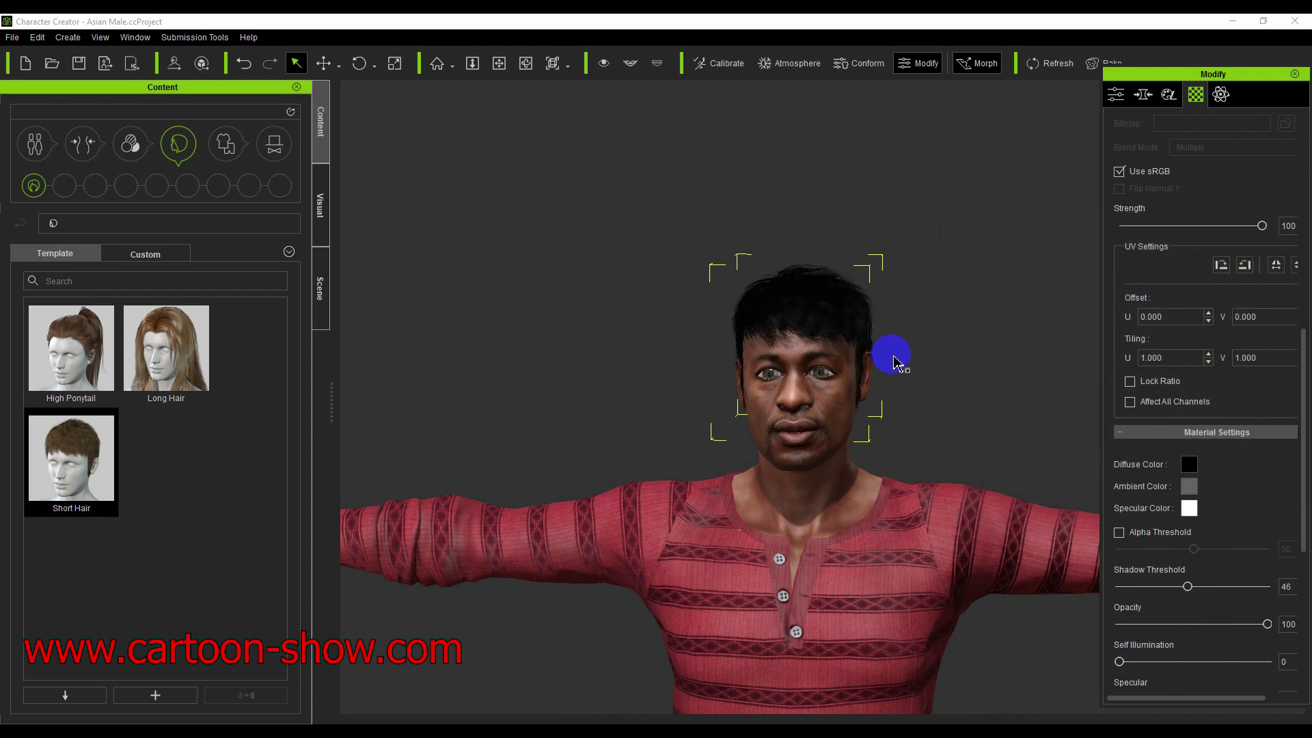
scroll(895, 361, "down", 5)
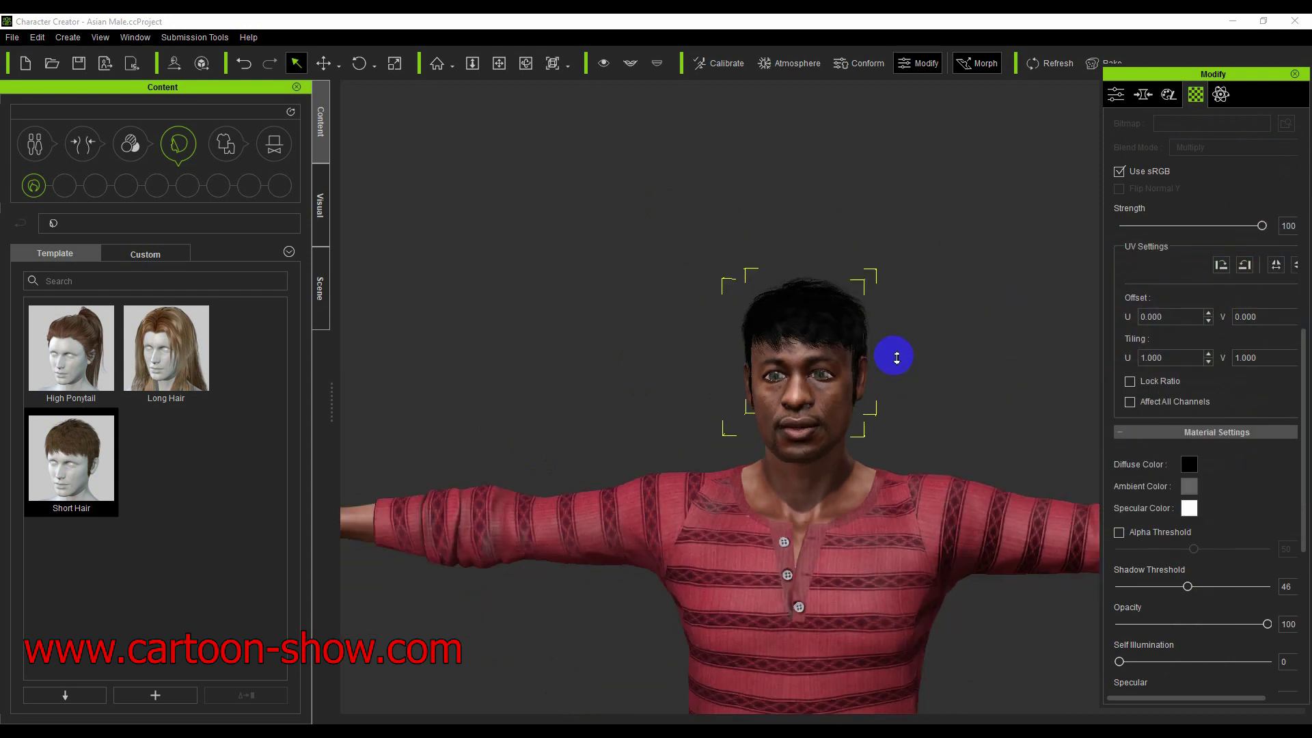
scroll(896, 358, "down", 3)
scroll(665, 381, "down", 3)
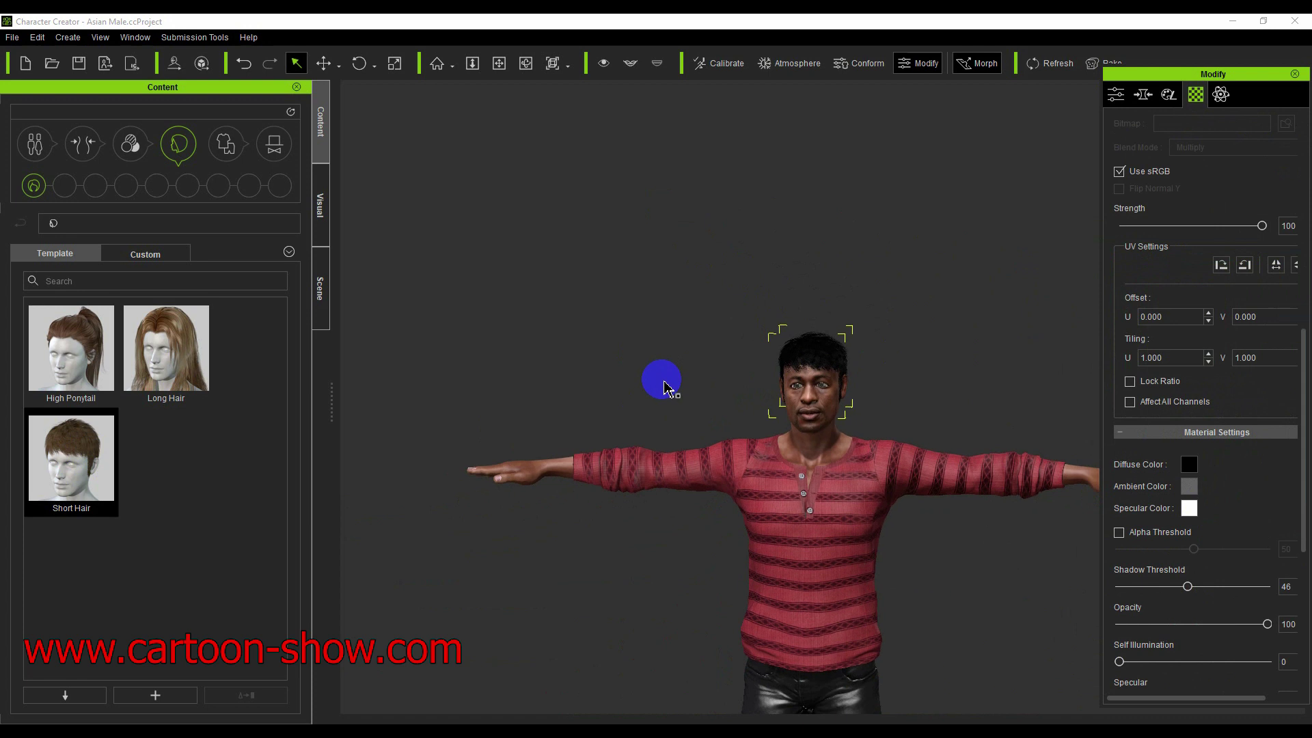
scroll(665, 382, "down", 3)
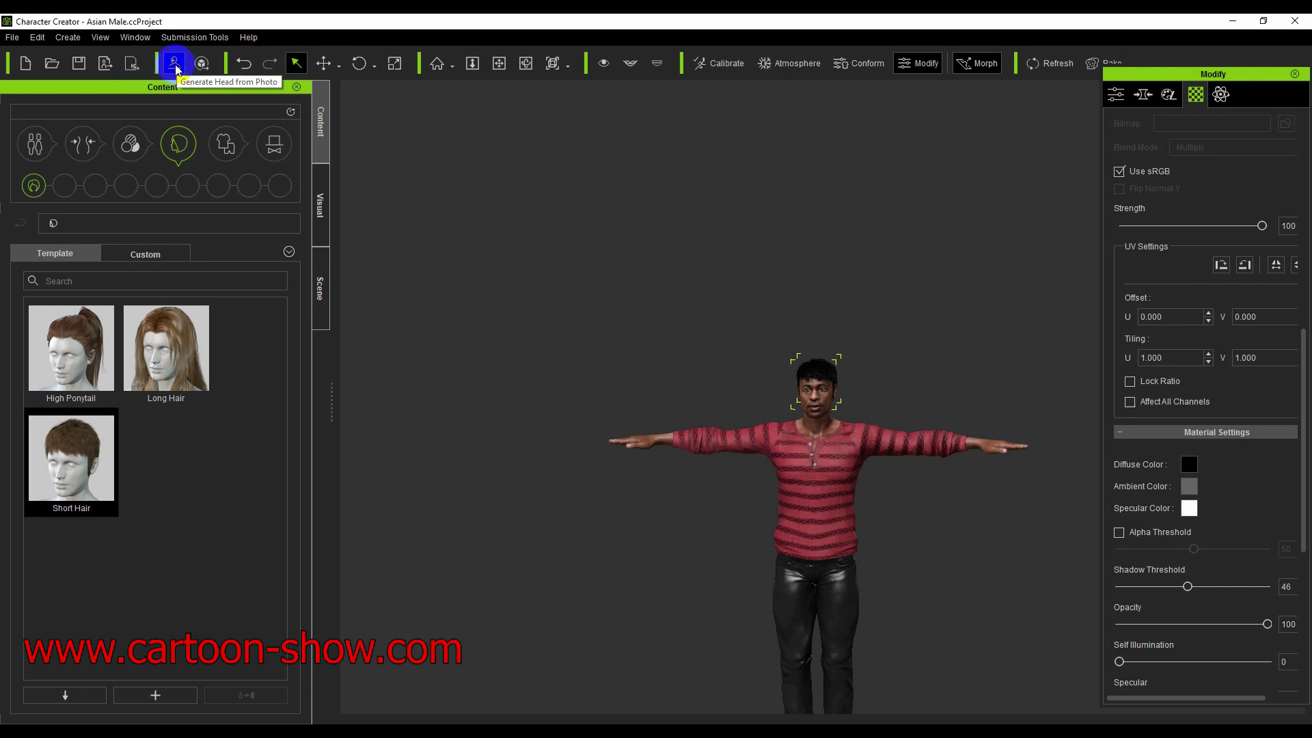
Switch to CrazyTalk 8 Pipeline and dismiss the Import Image dialog to return to the 3D head
left_click(132, 65)
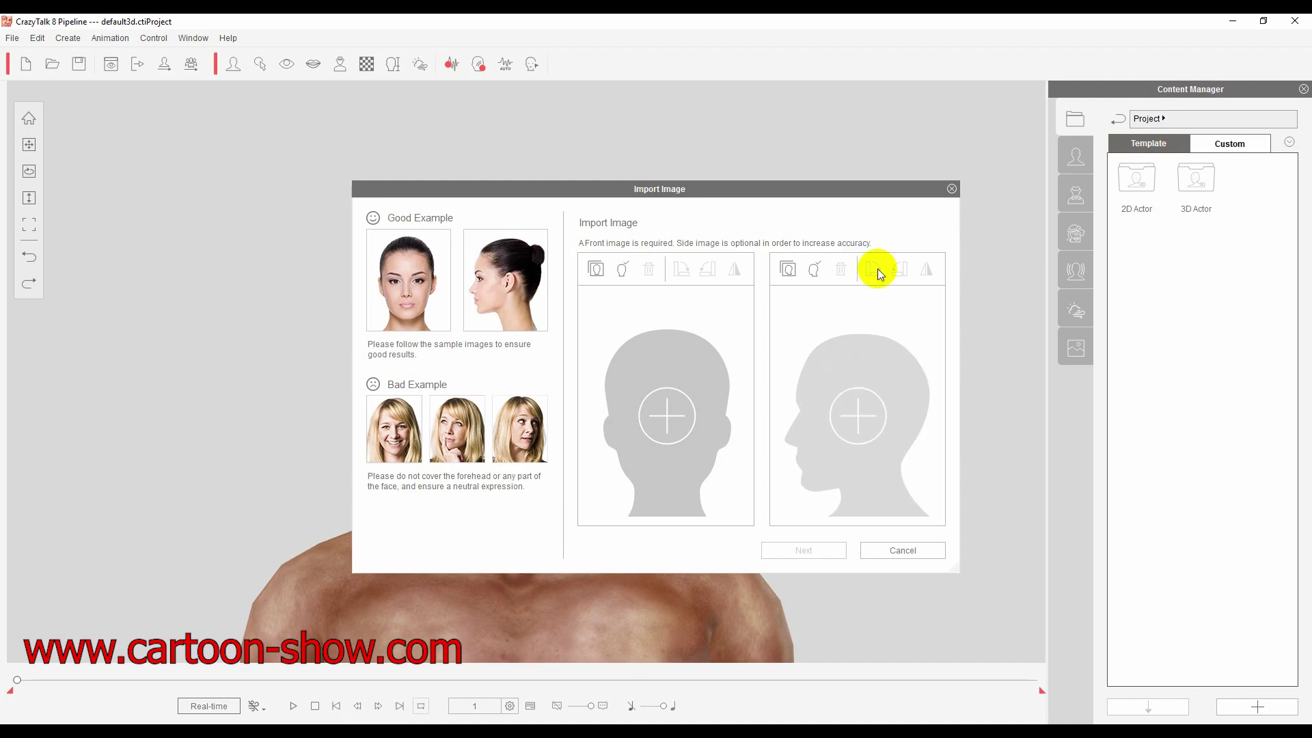
left_click(949, 188)
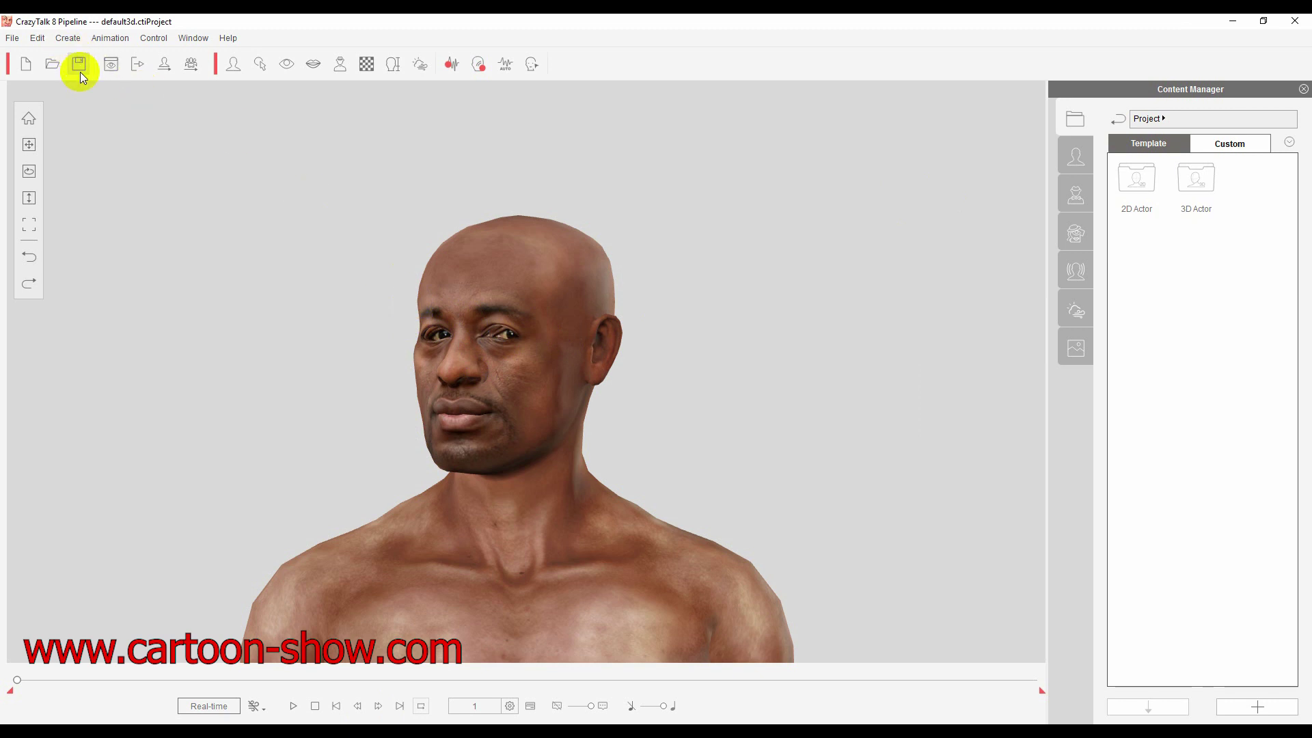
left_click(140, 64)
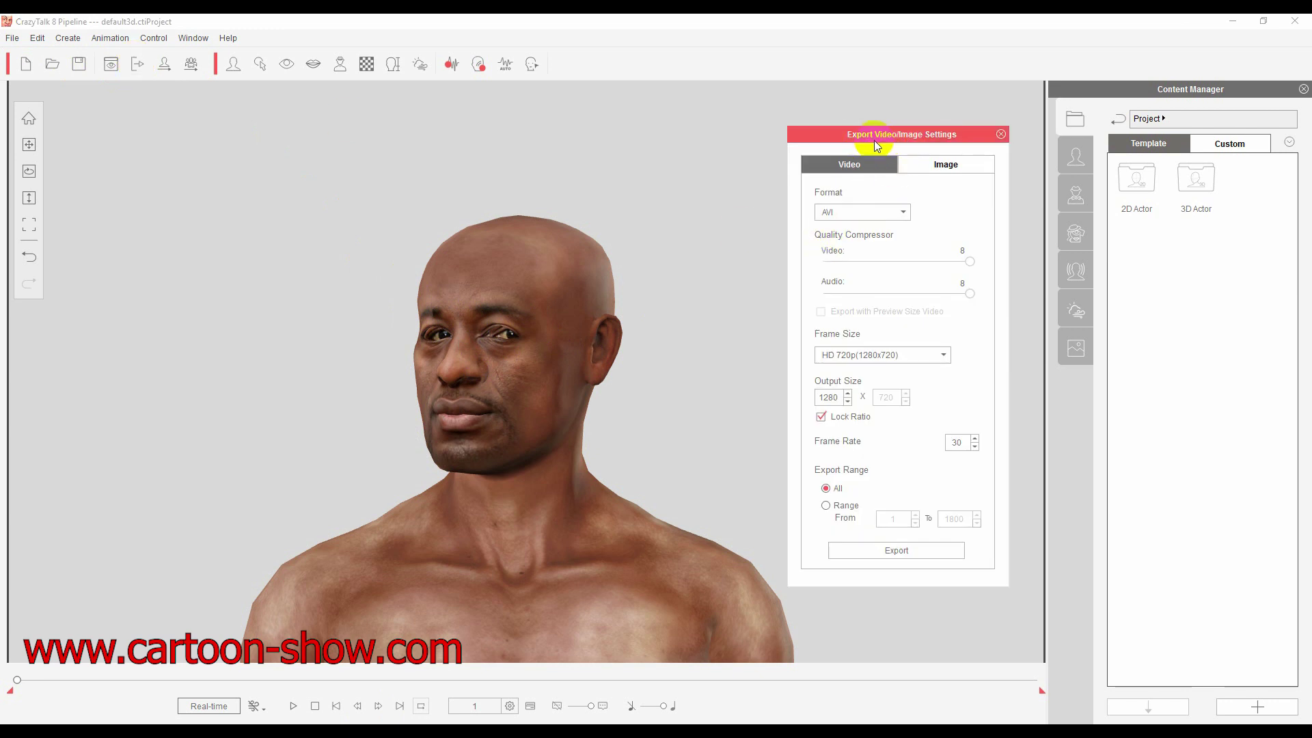
left_click(1001, 134)
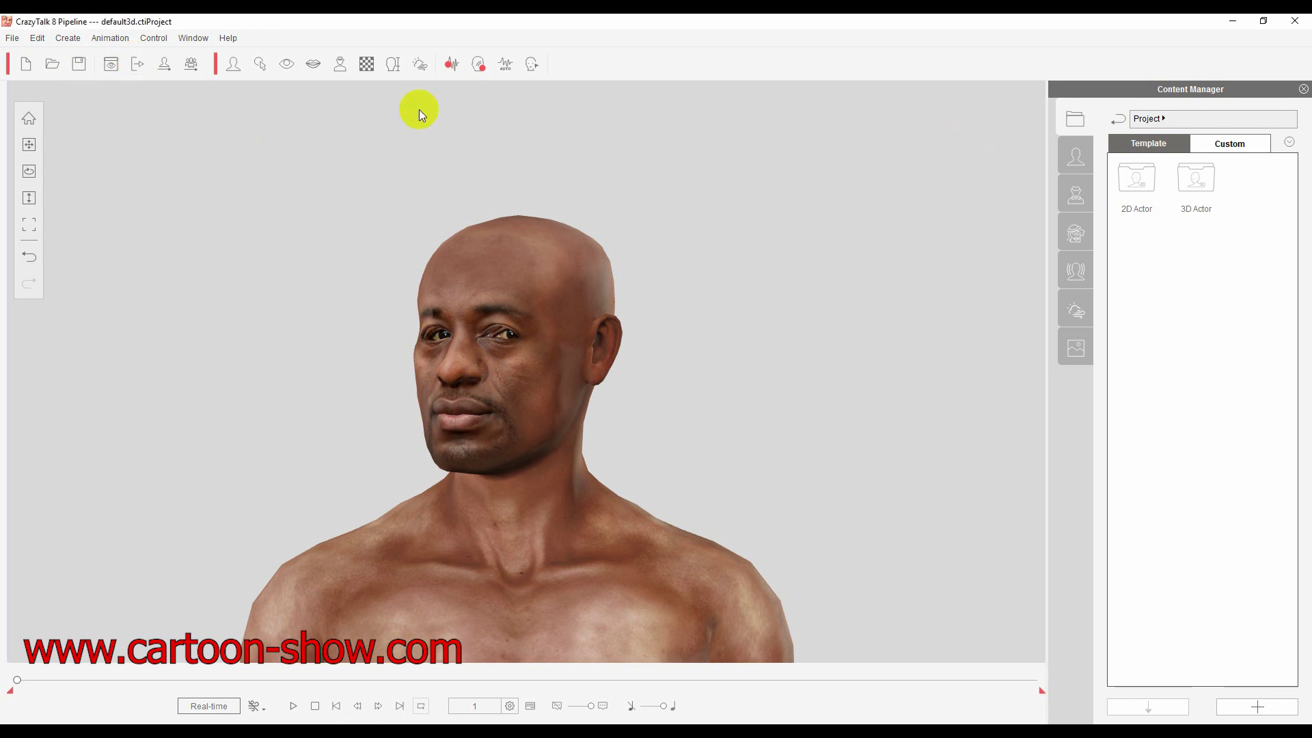
left_click(162, 65)
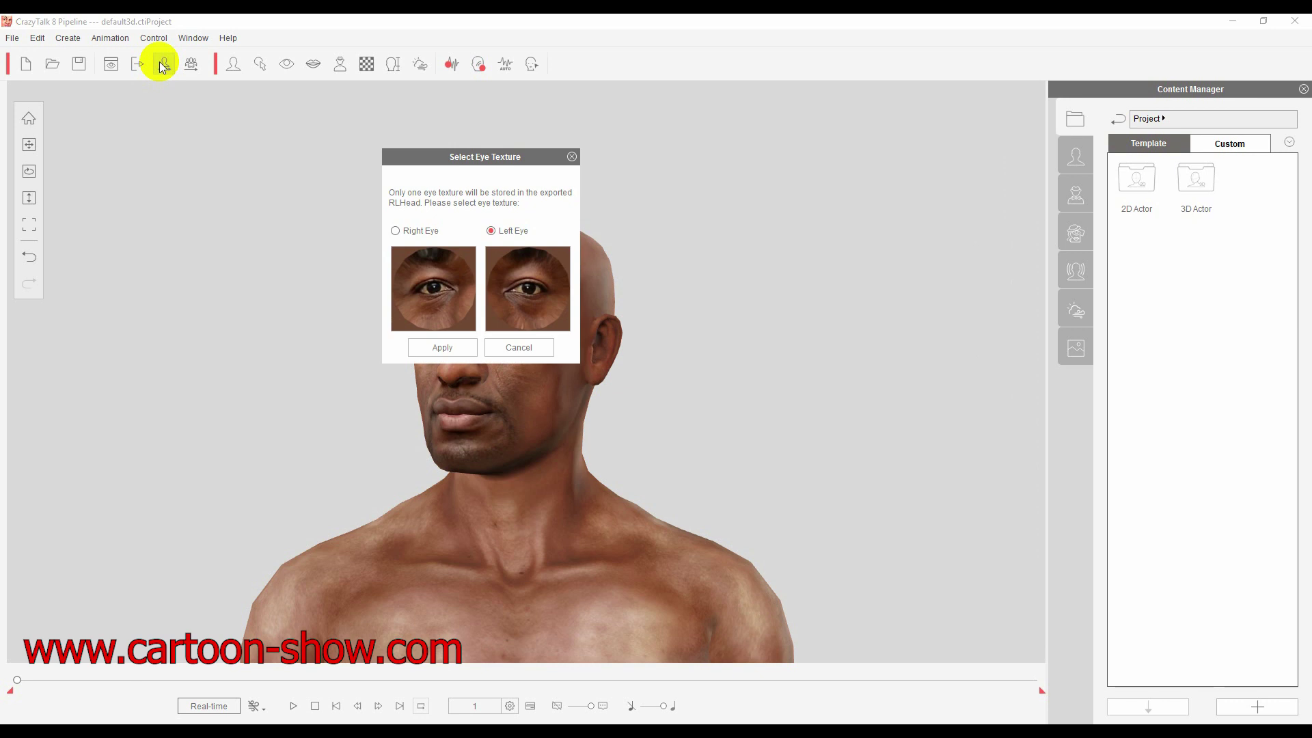
left_click(572, 157)
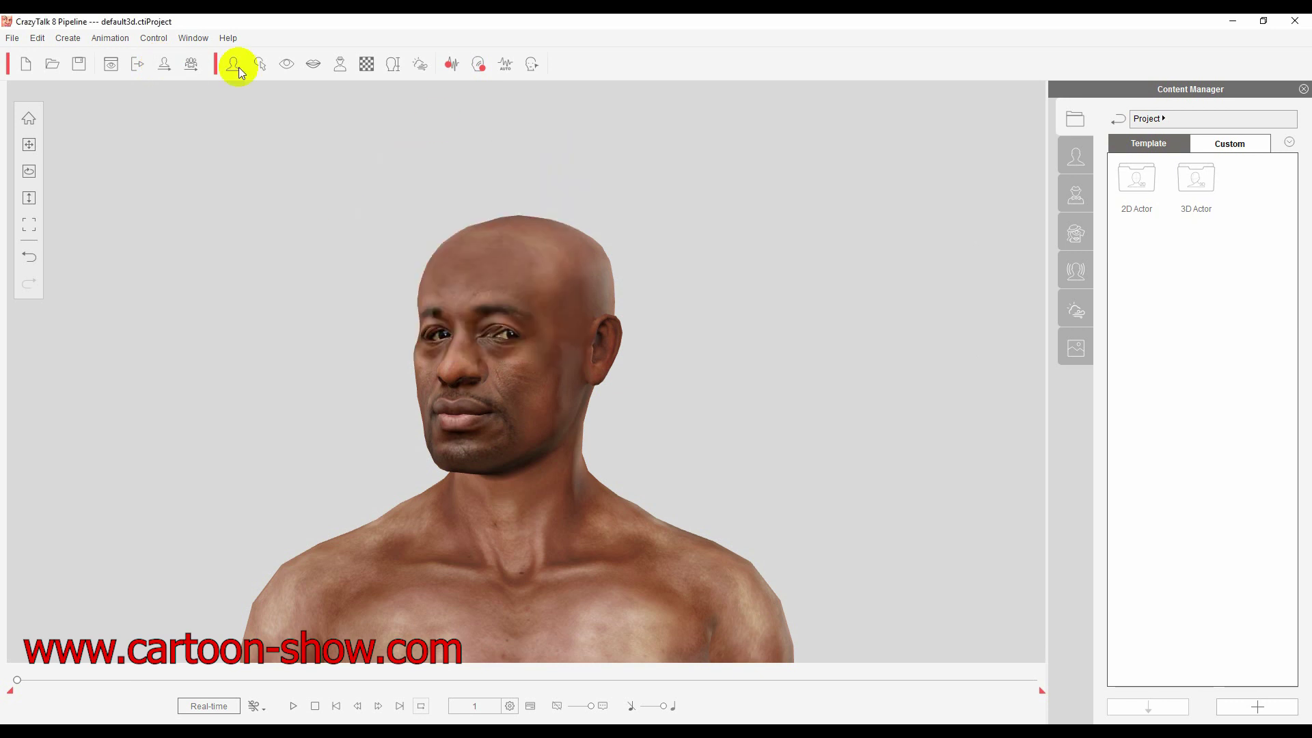
Export the head with the Left Eye texture as a Reallusion Head file named default.RLHead3 on the Desktop
left_click(163, 68)
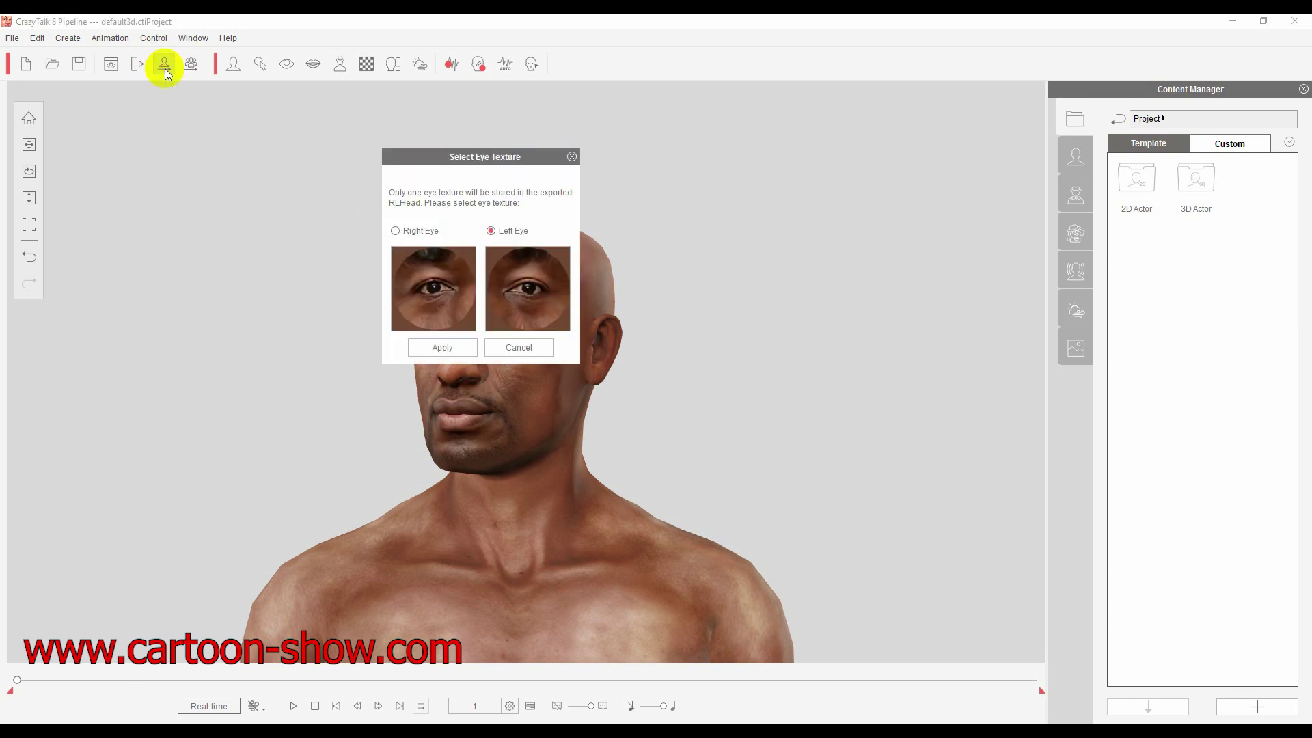
left_click(438, 348)
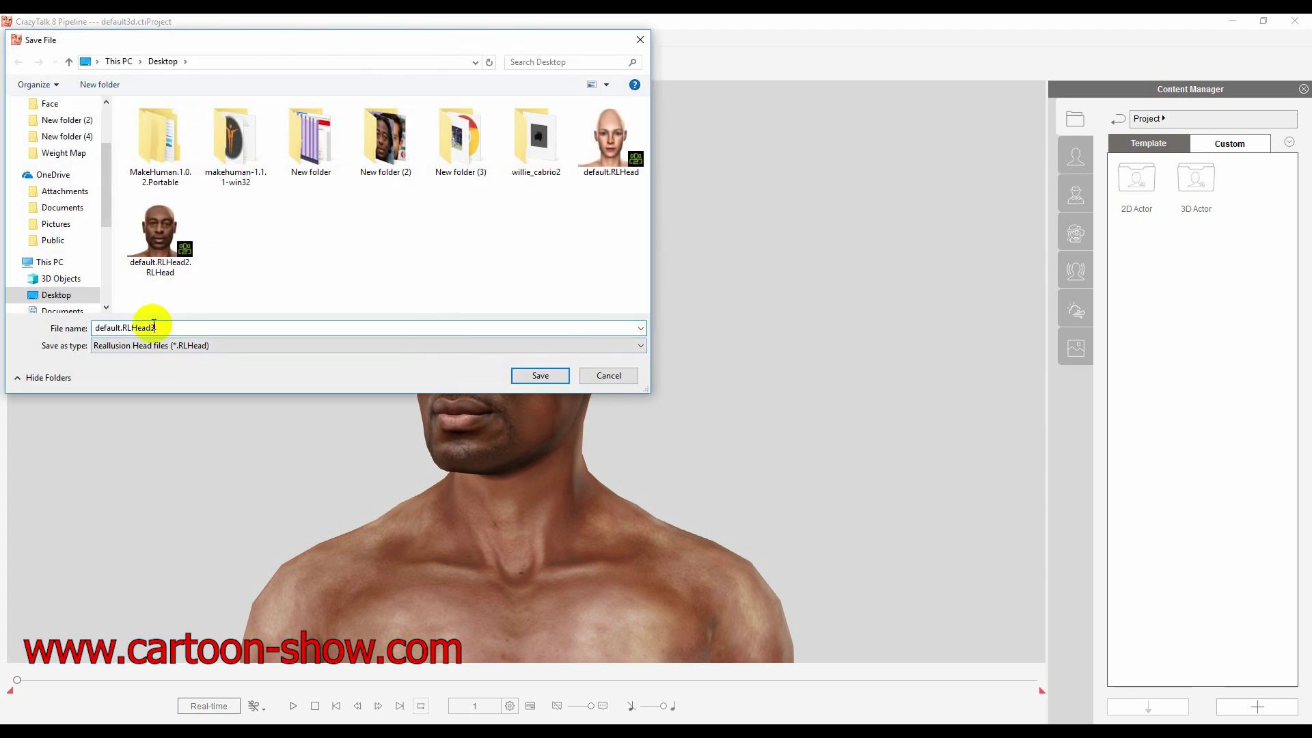
type("3")
left_click(551, 375)
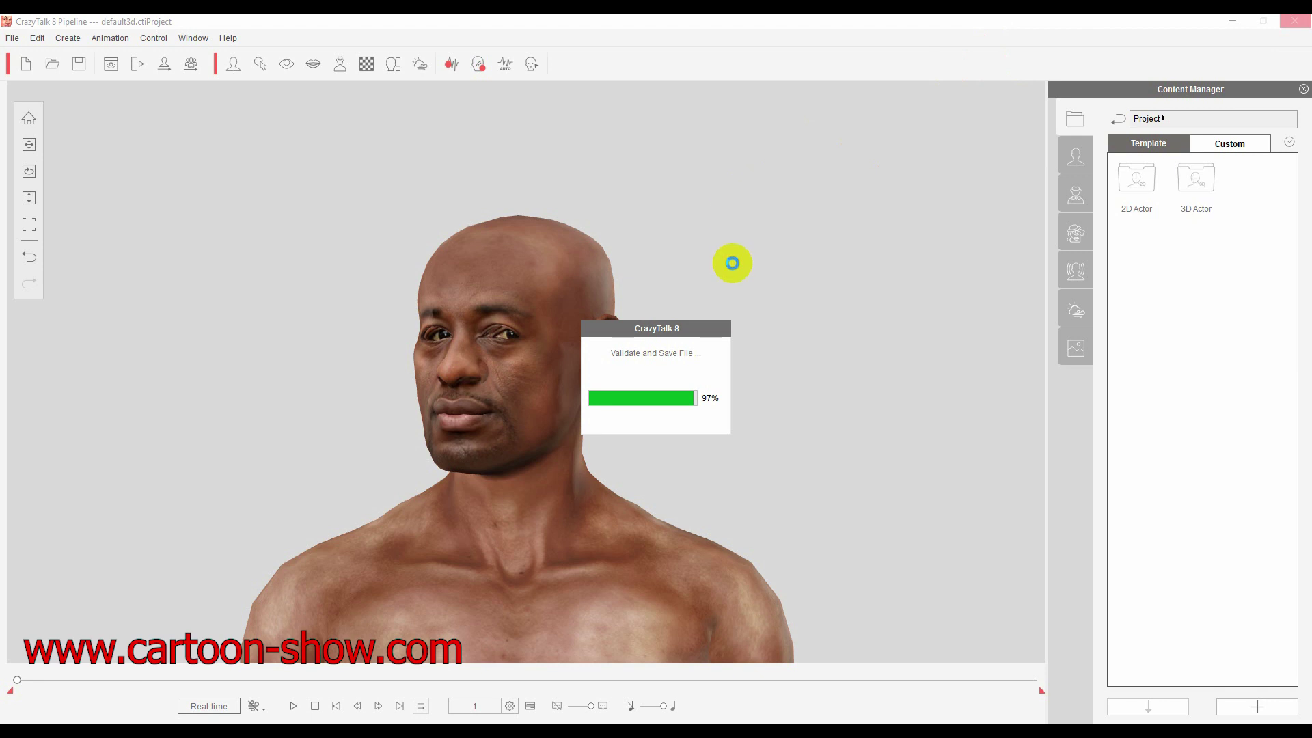
Switch to iClone 7 and frame the dressed character larger in the viewport
left_click(482, 429)
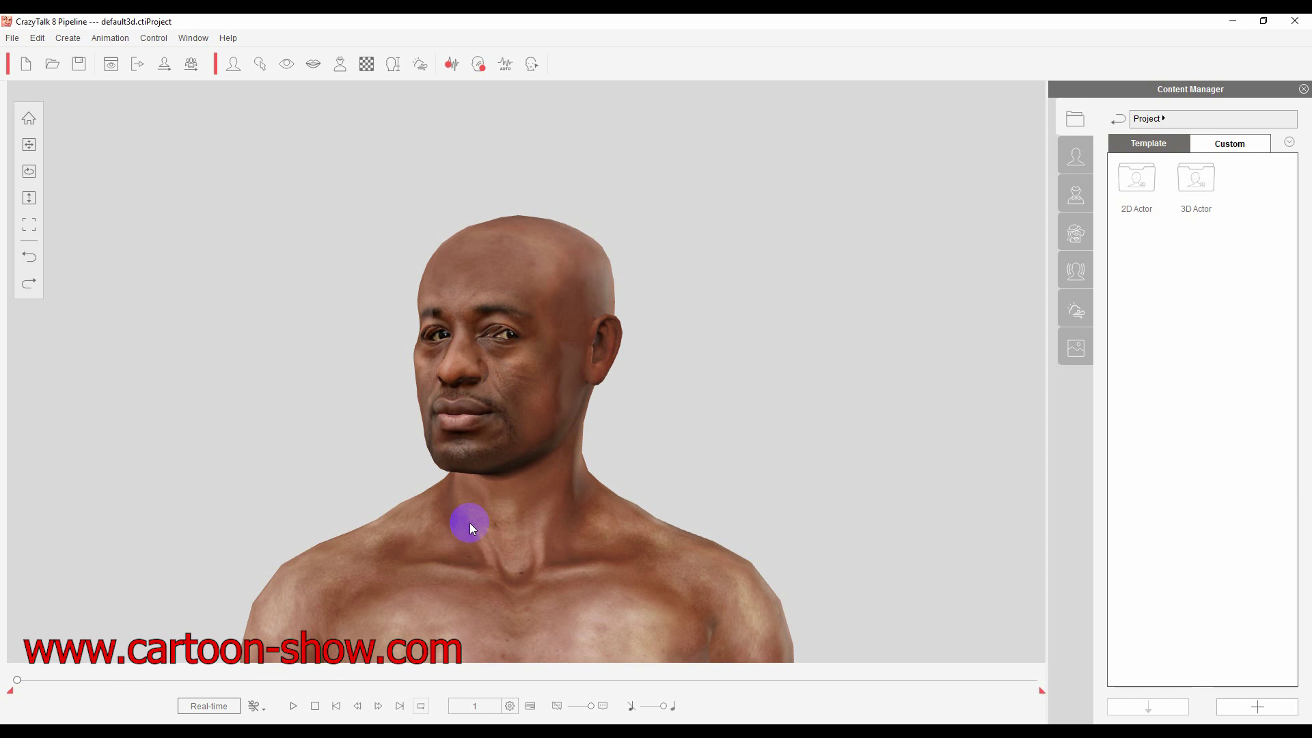
left_click(1230, 24)
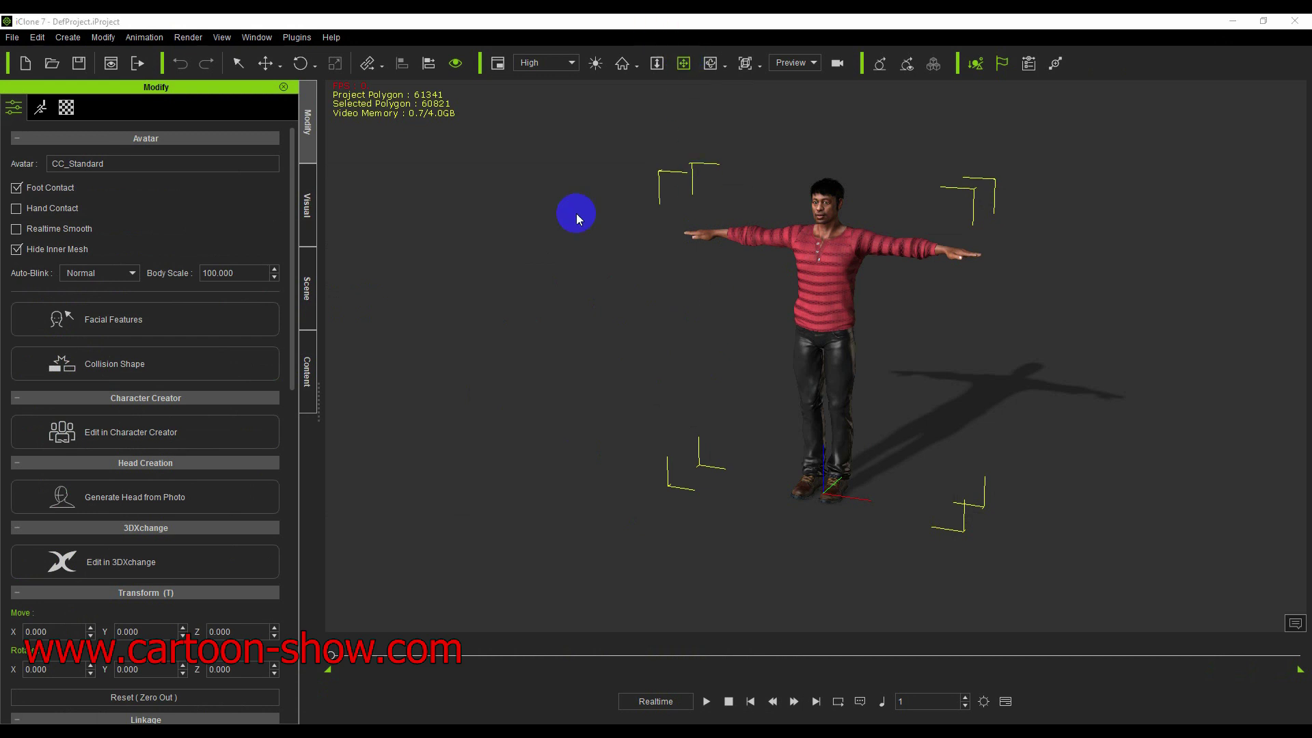
left_click(679, 485)
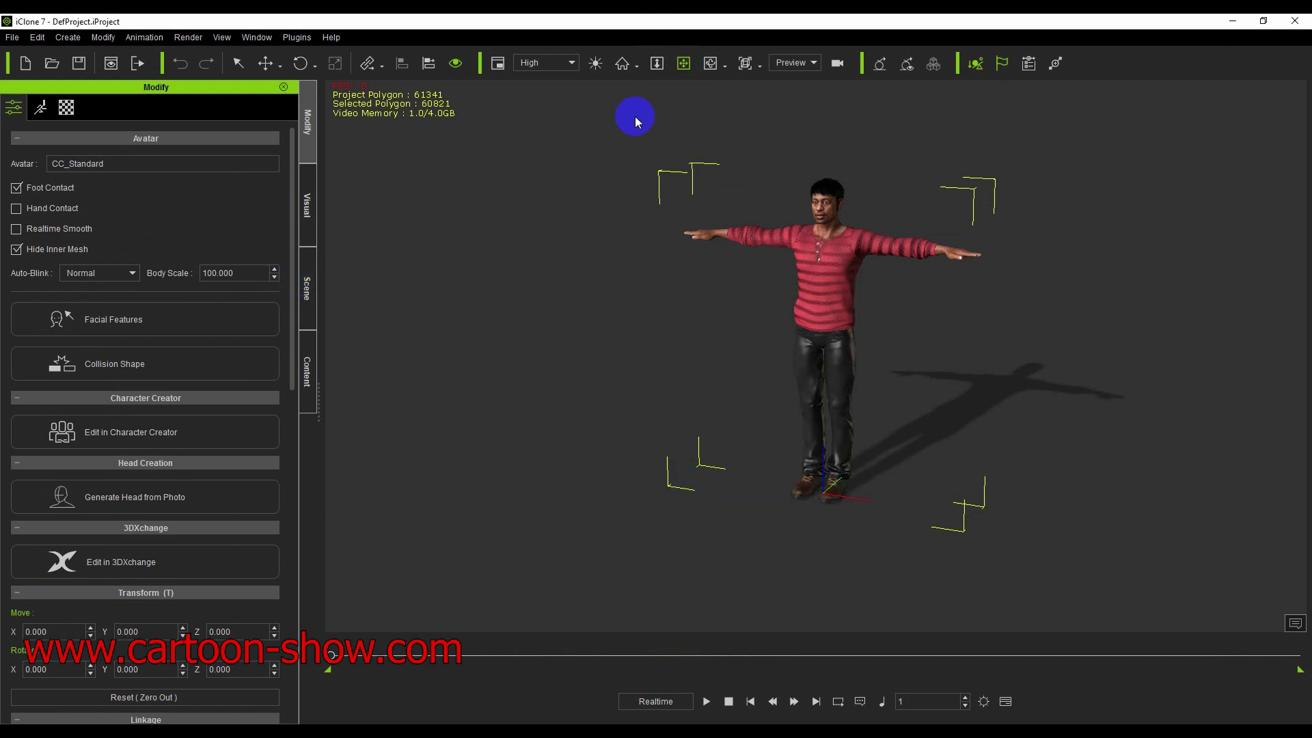
left_click(685, 64)
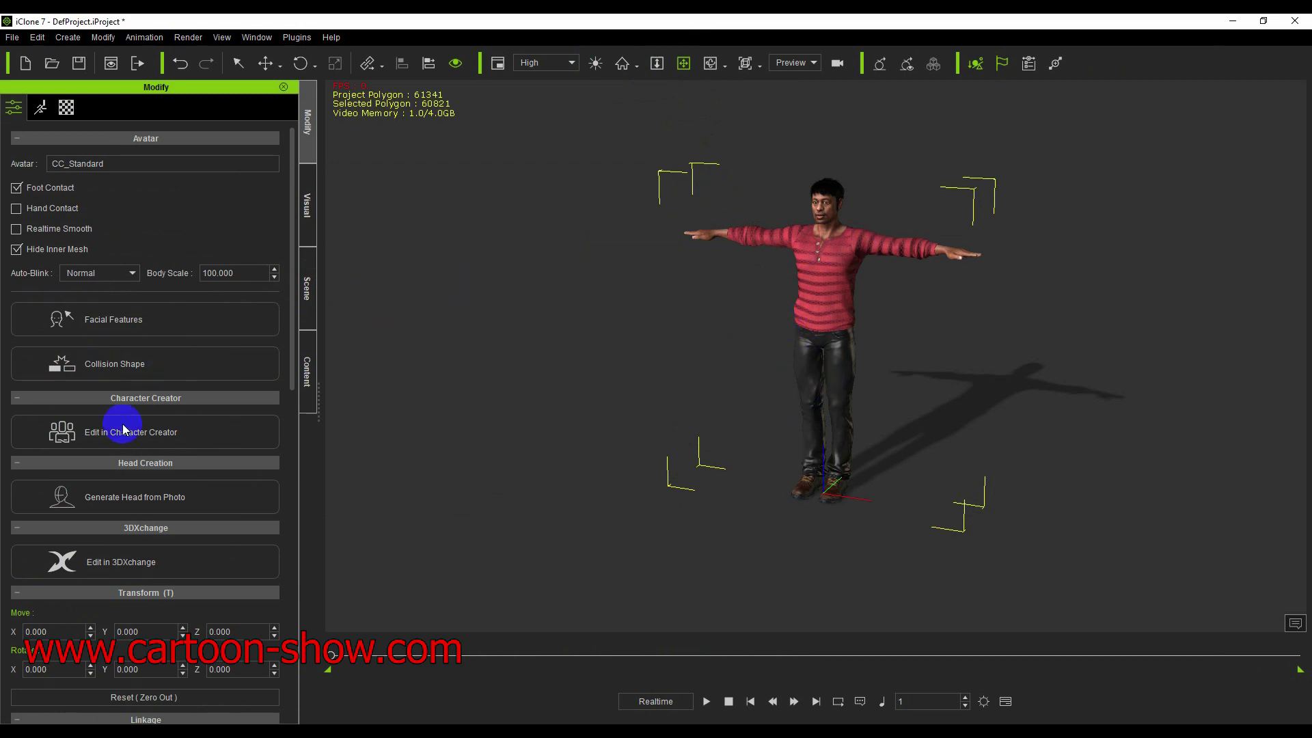
left_click_drag(850, 426, 847, 419)
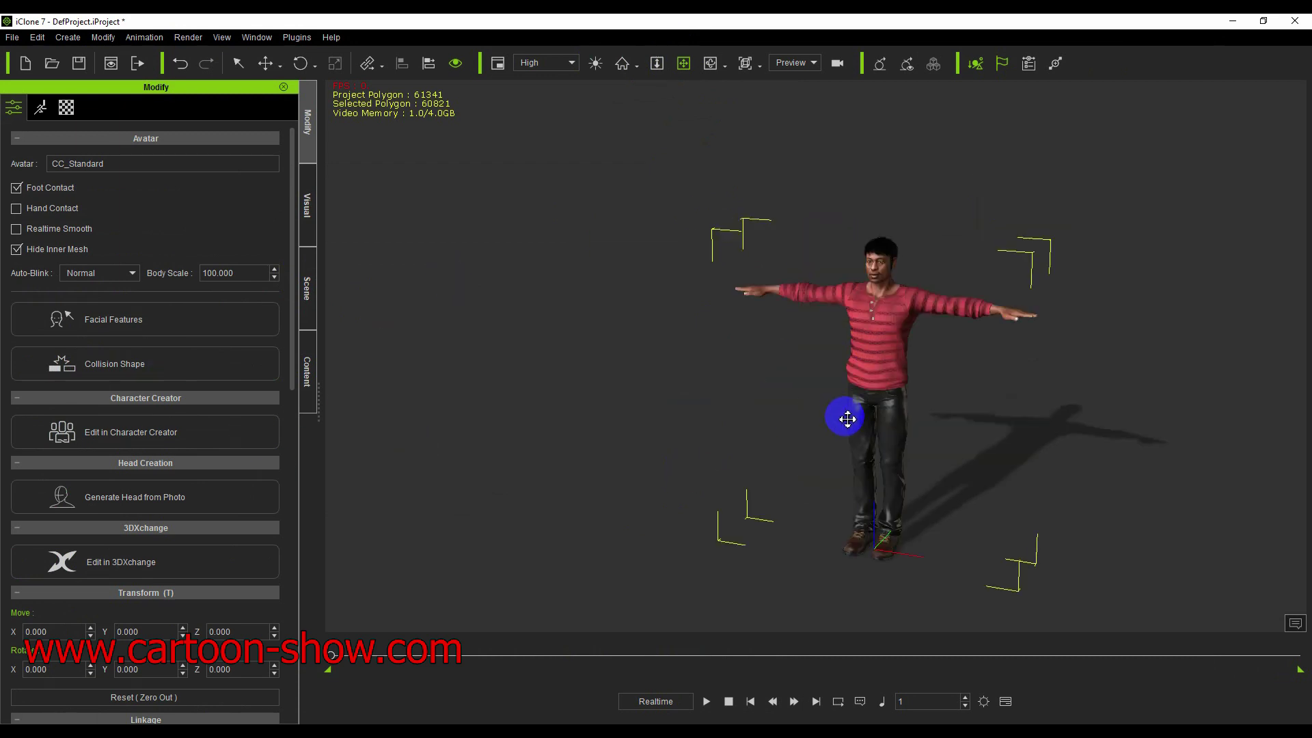
scroll(834, 393, "up", 2)
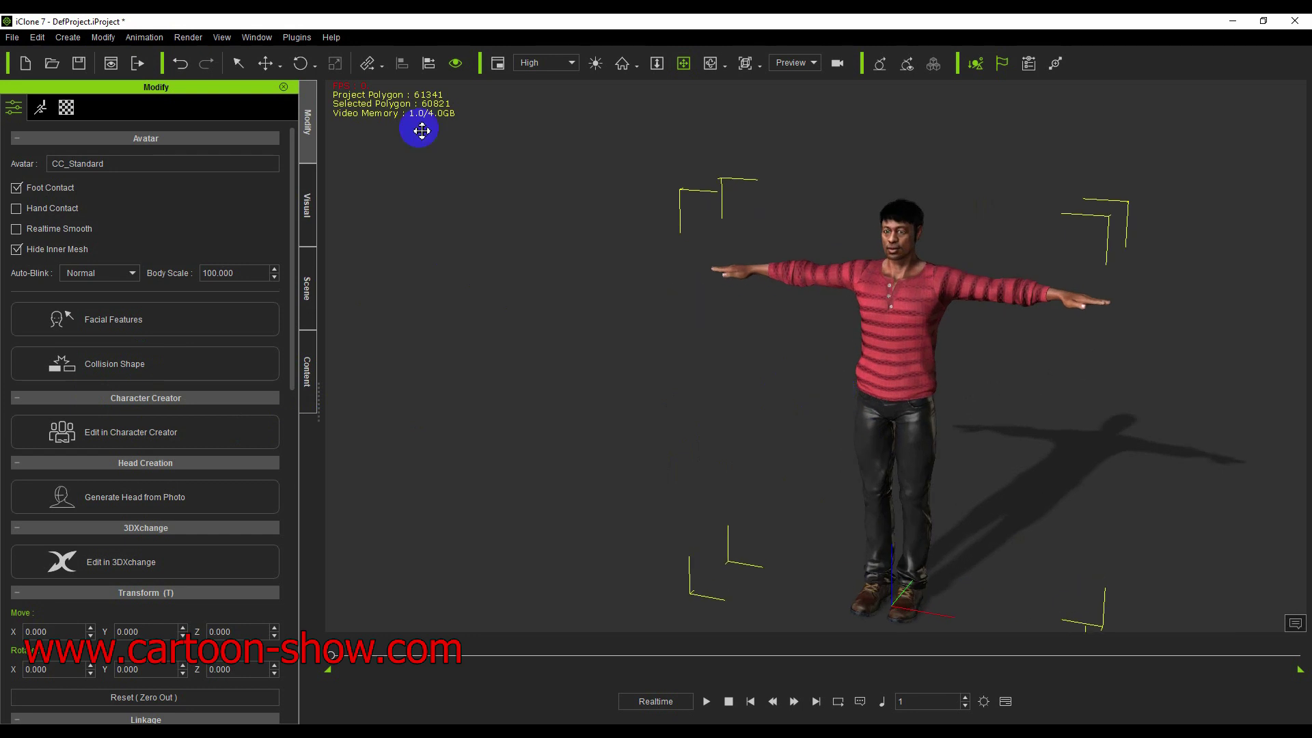
Apply the Squat motion from the Sit_Ground group of the 00_Female (CC) MixMoves profile to the character
left_click(41, 108)
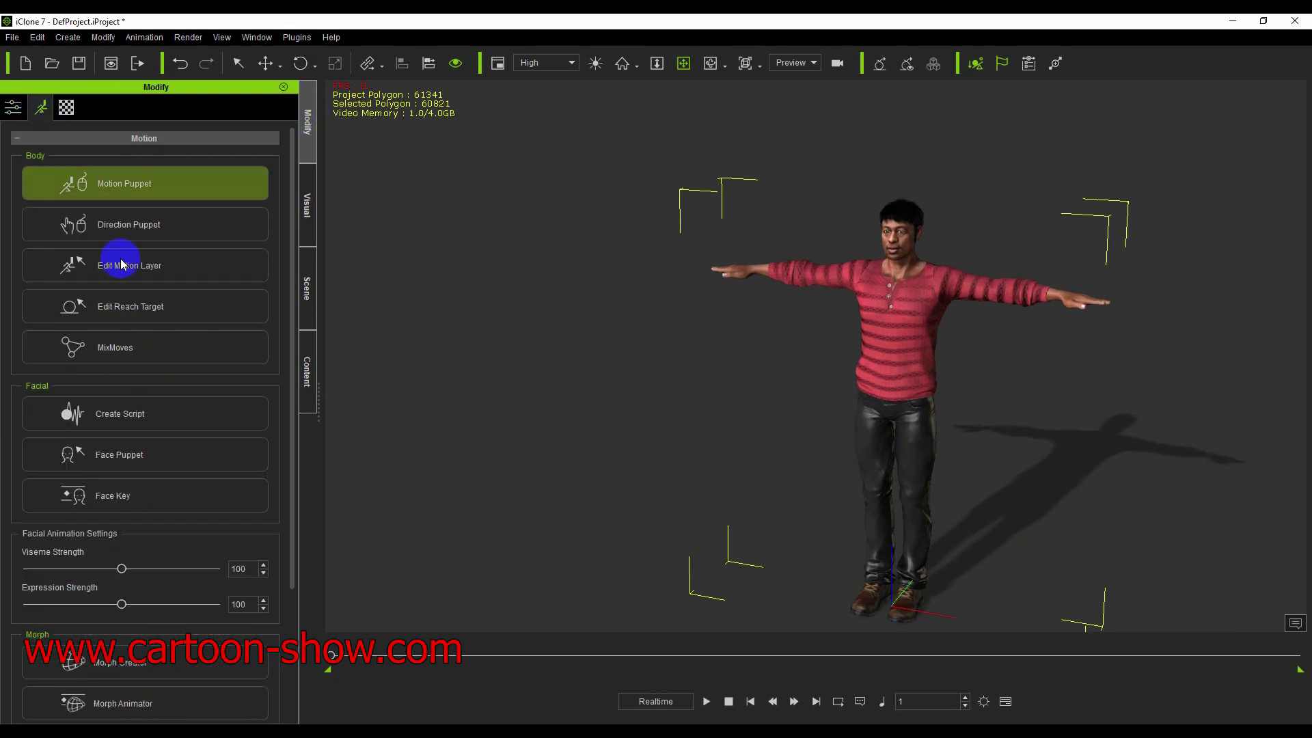
left_click(108, 346)
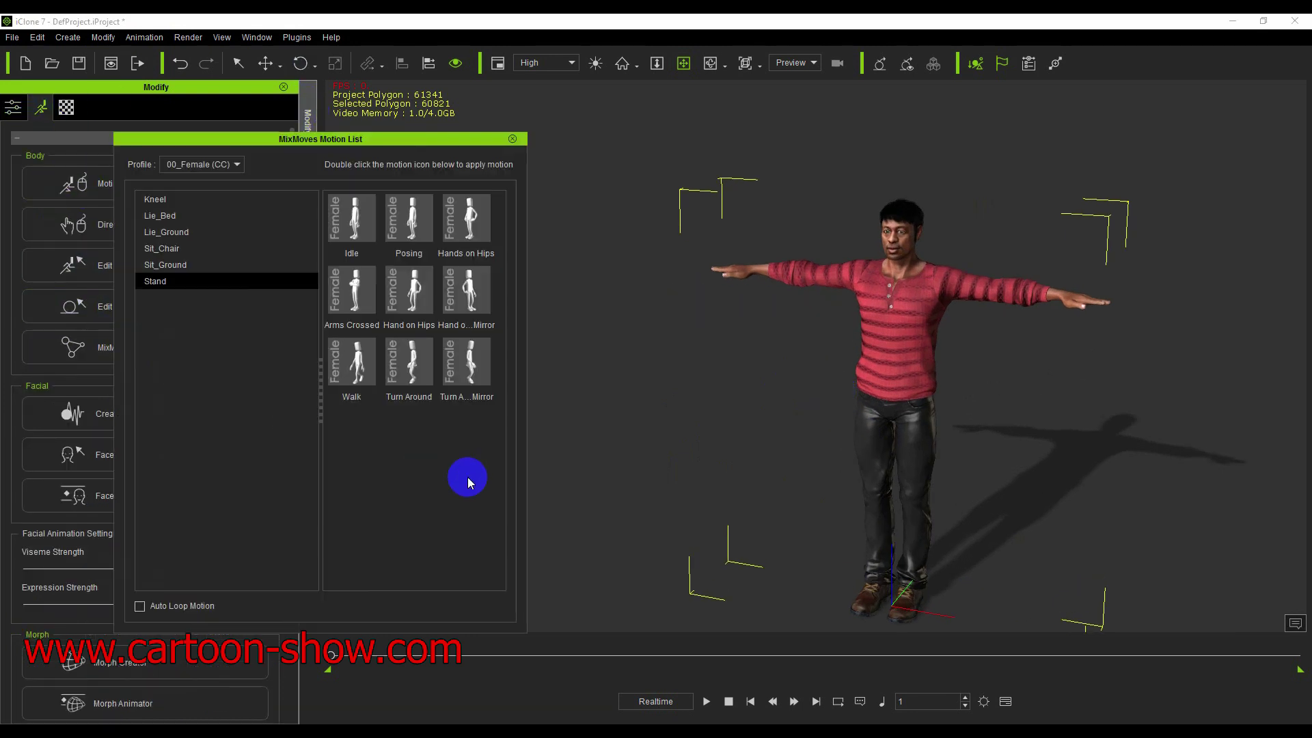
left_click(165, 251)
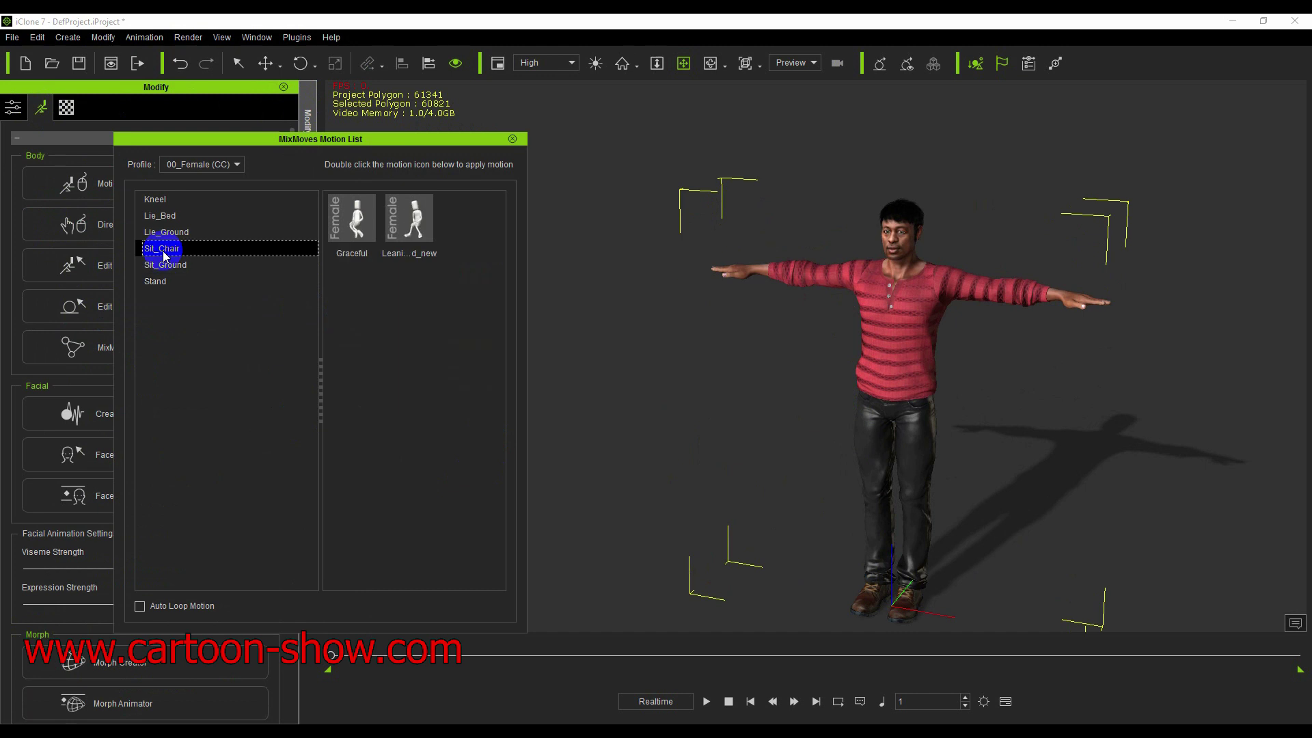
left_click(182, 268)
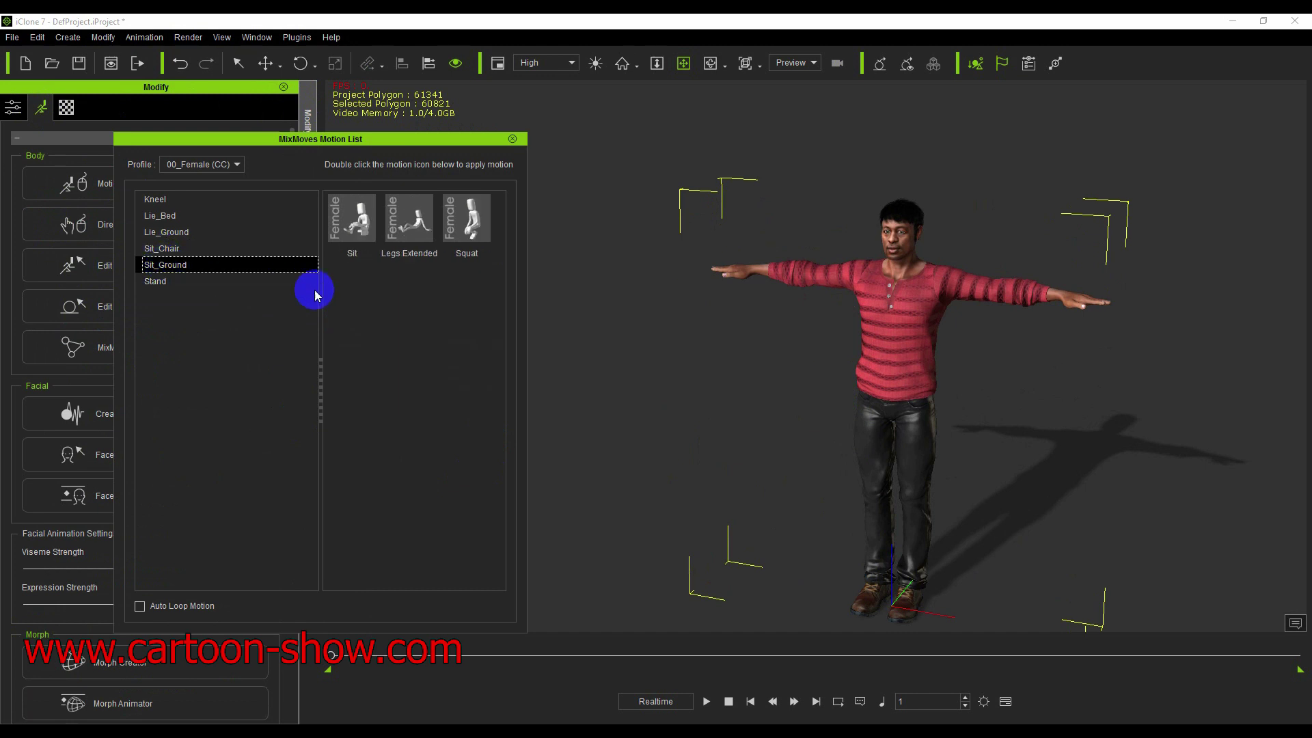
left_click(476, 229)
double_click(476, 229)
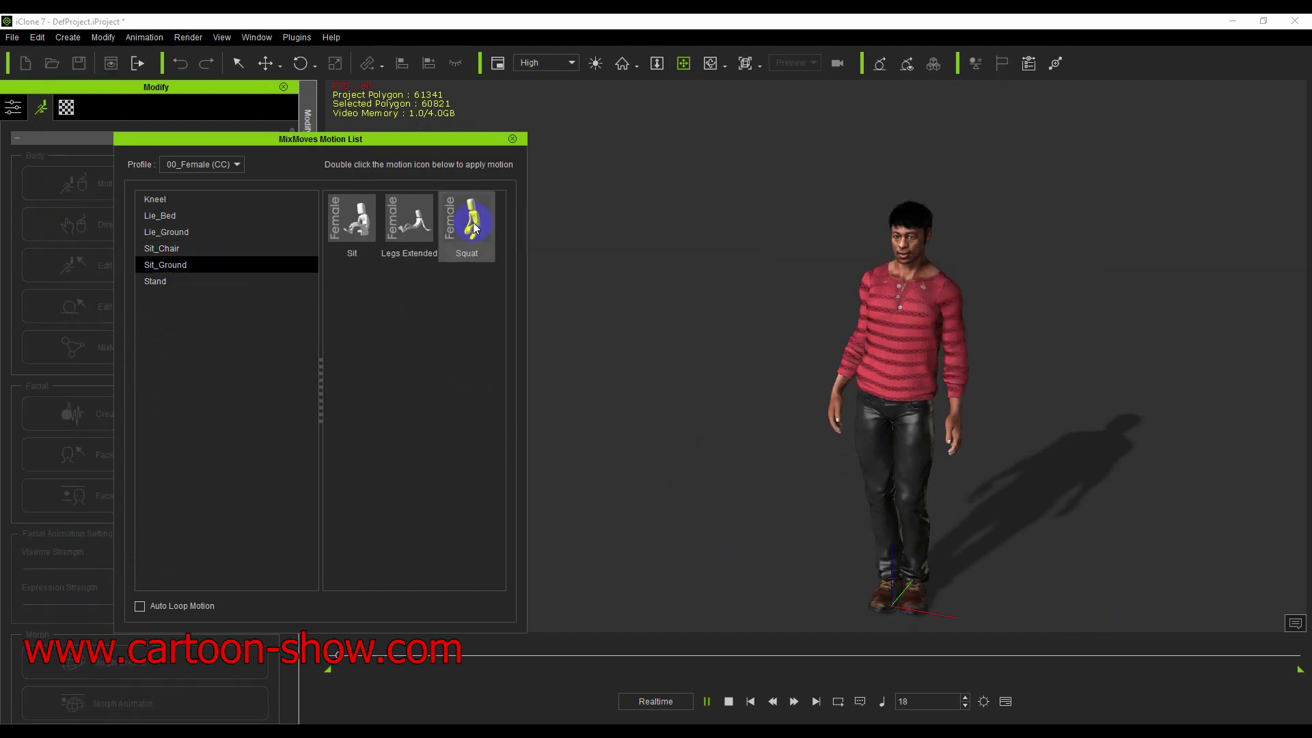
middle_click_drag(893, 600, 808, 179)
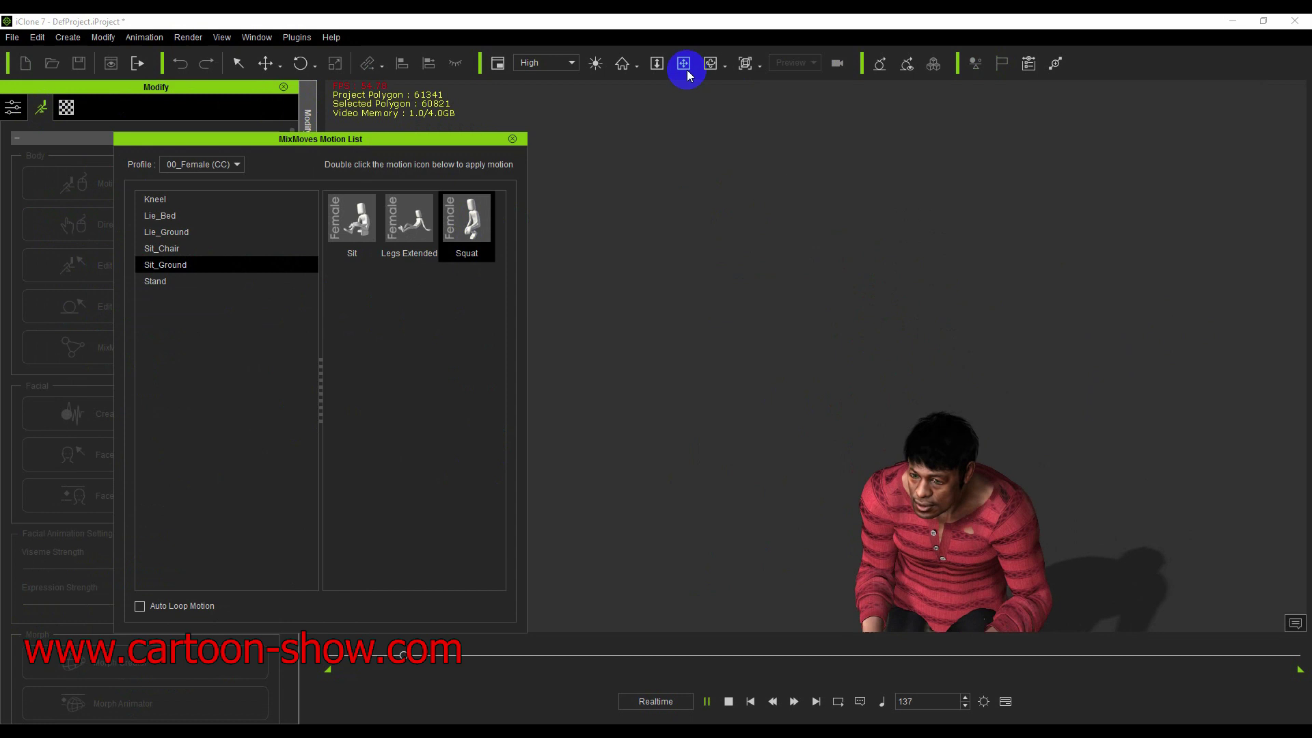
middle_click_drag(709, 351, 677, 241)
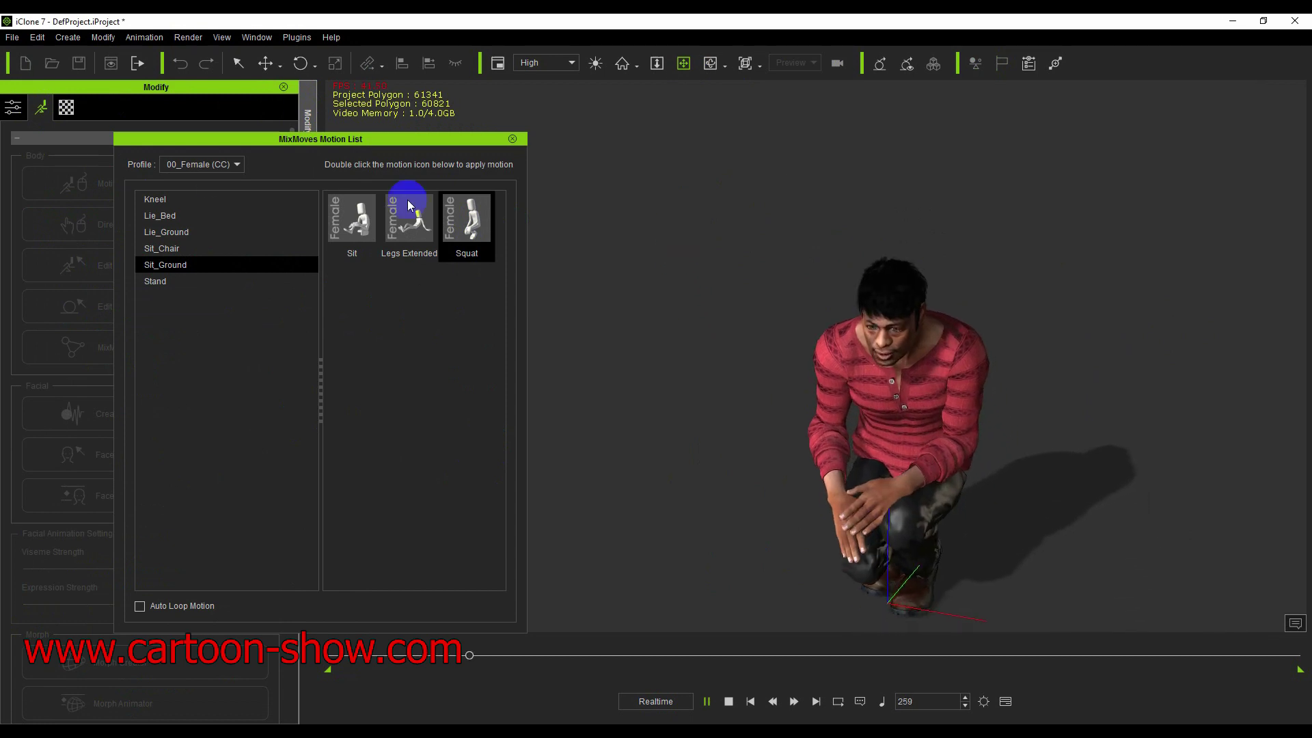
Apply the Crawling motion from the 00_Male (CC) profile's Lie_Ground group at frame 1, stop playback and close the motion list
left_click(218, 166)
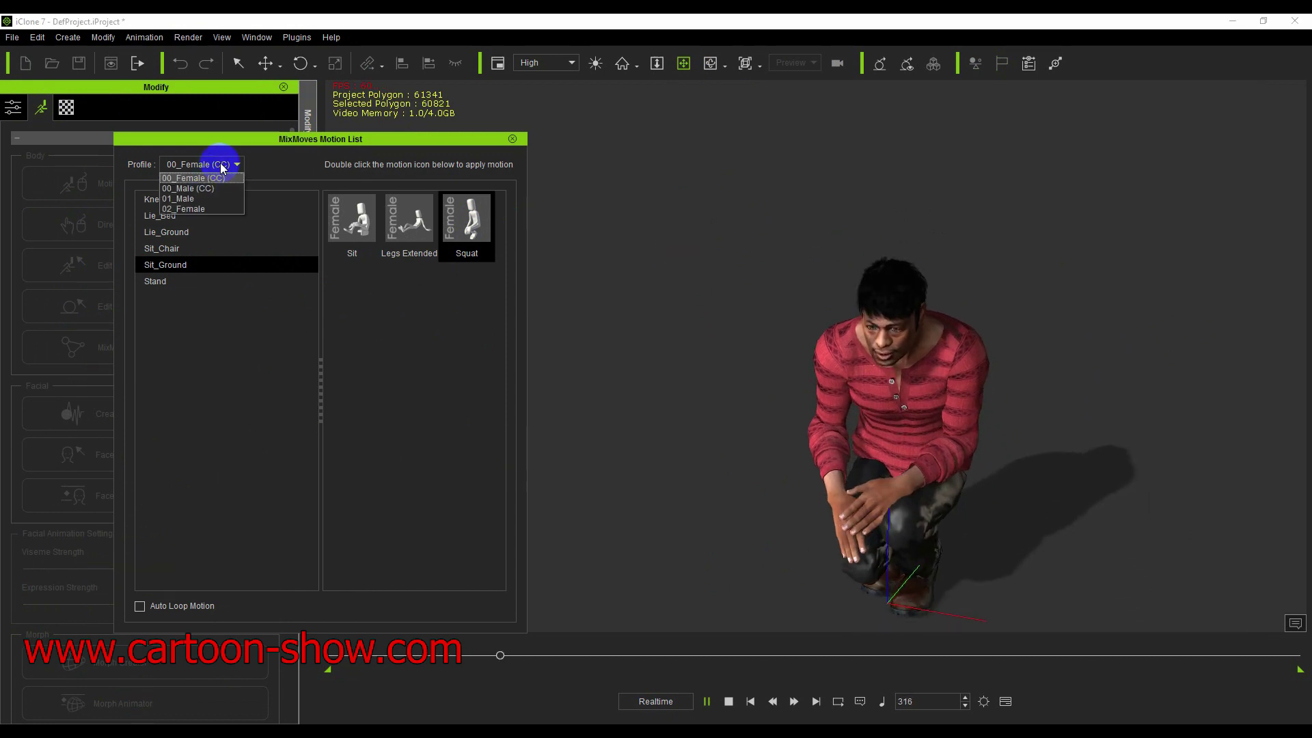
left_click(183, 178)
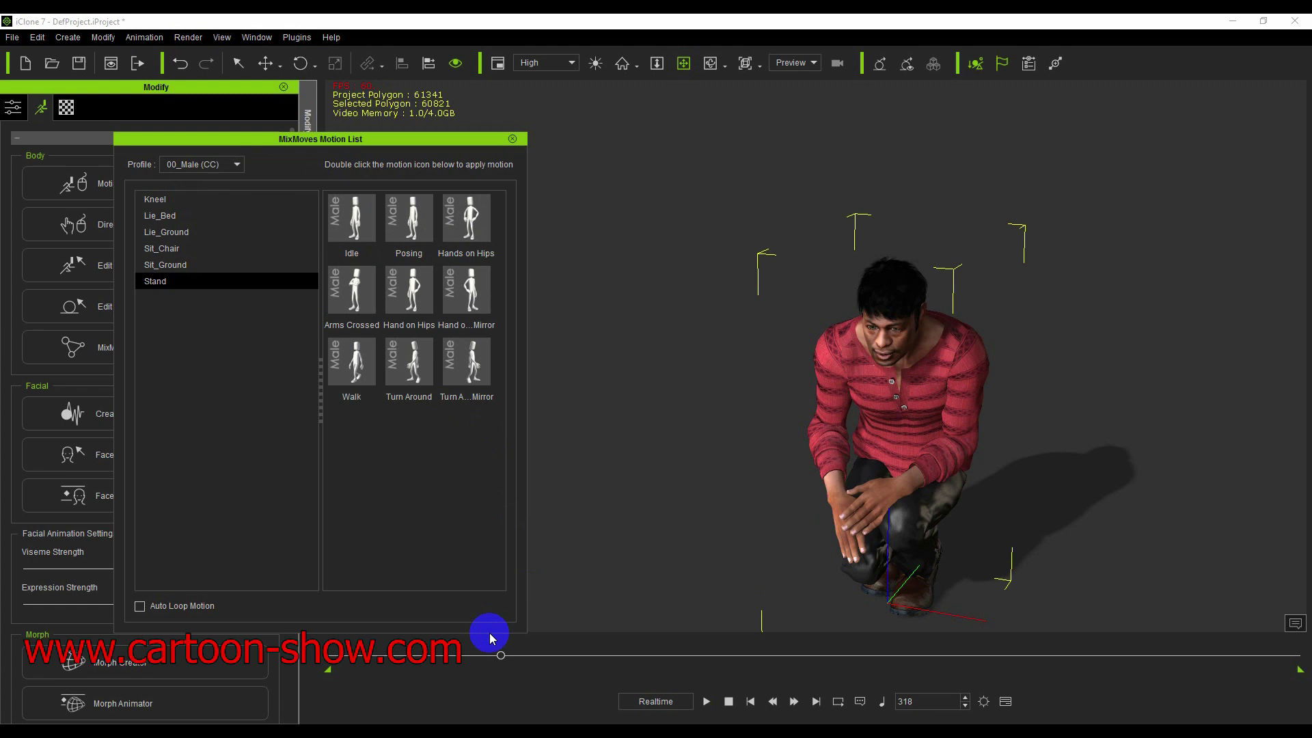
left_click_drag(501, 657, 284, 673)
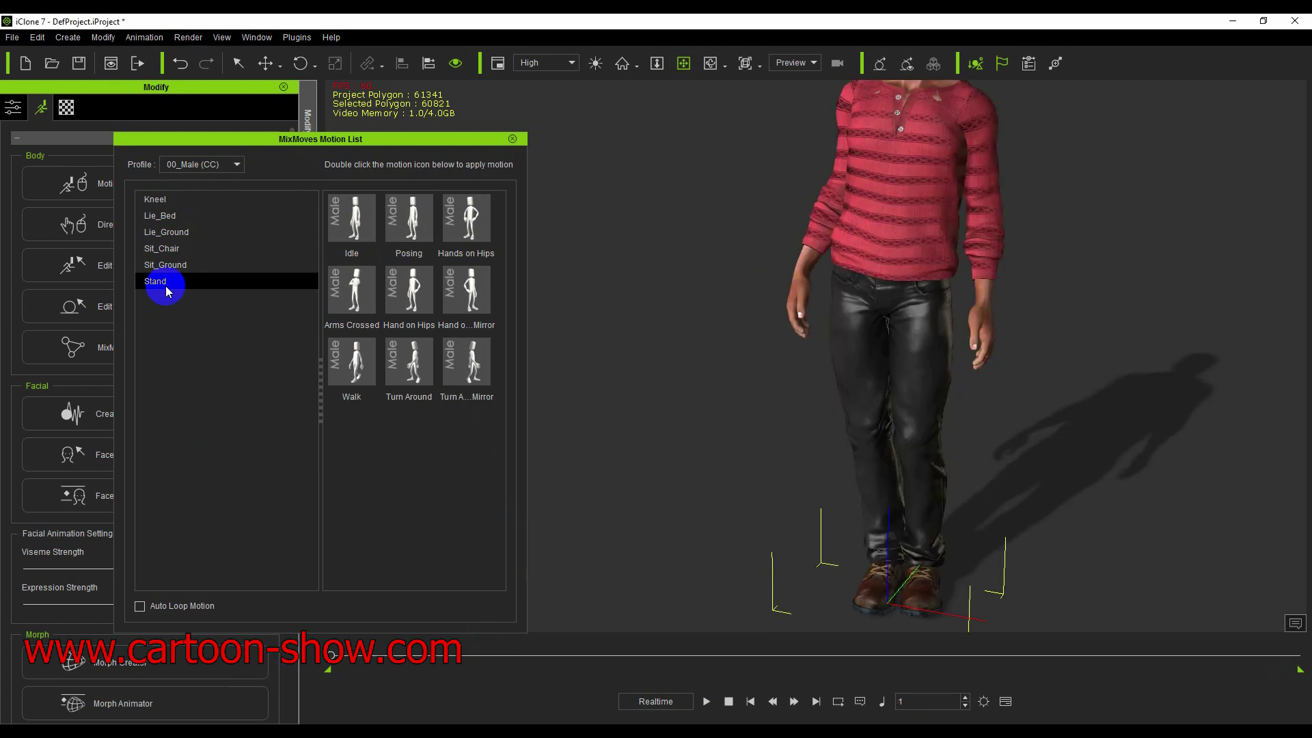
left_click(167, 233)
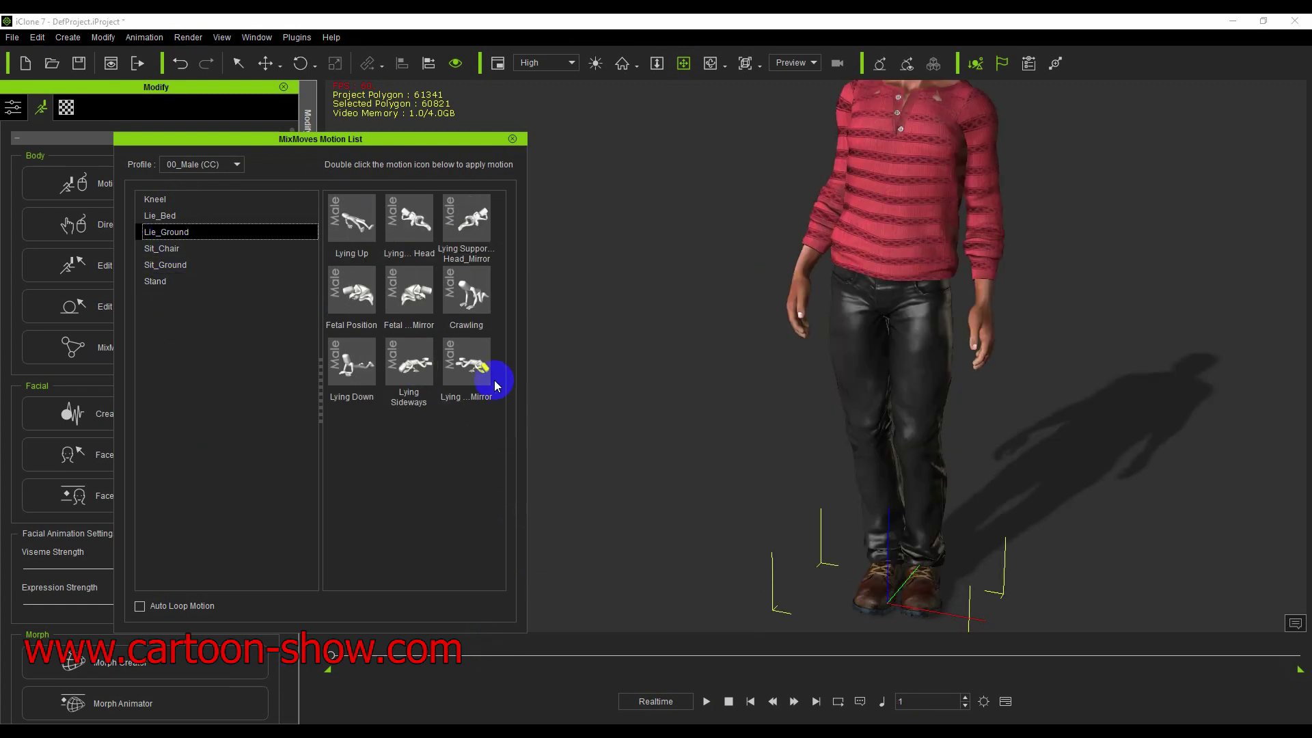
double_click(471, 292)
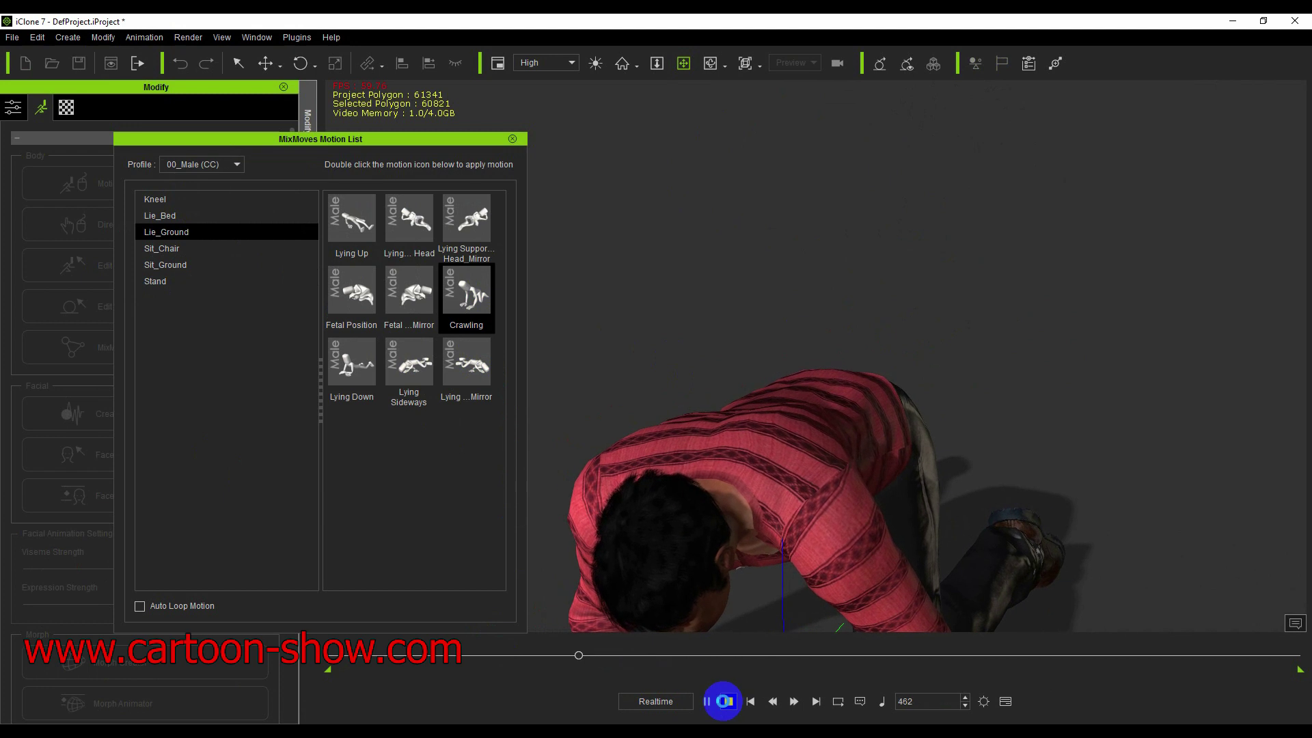
left_click(724, 701)
left_click(518, 140)
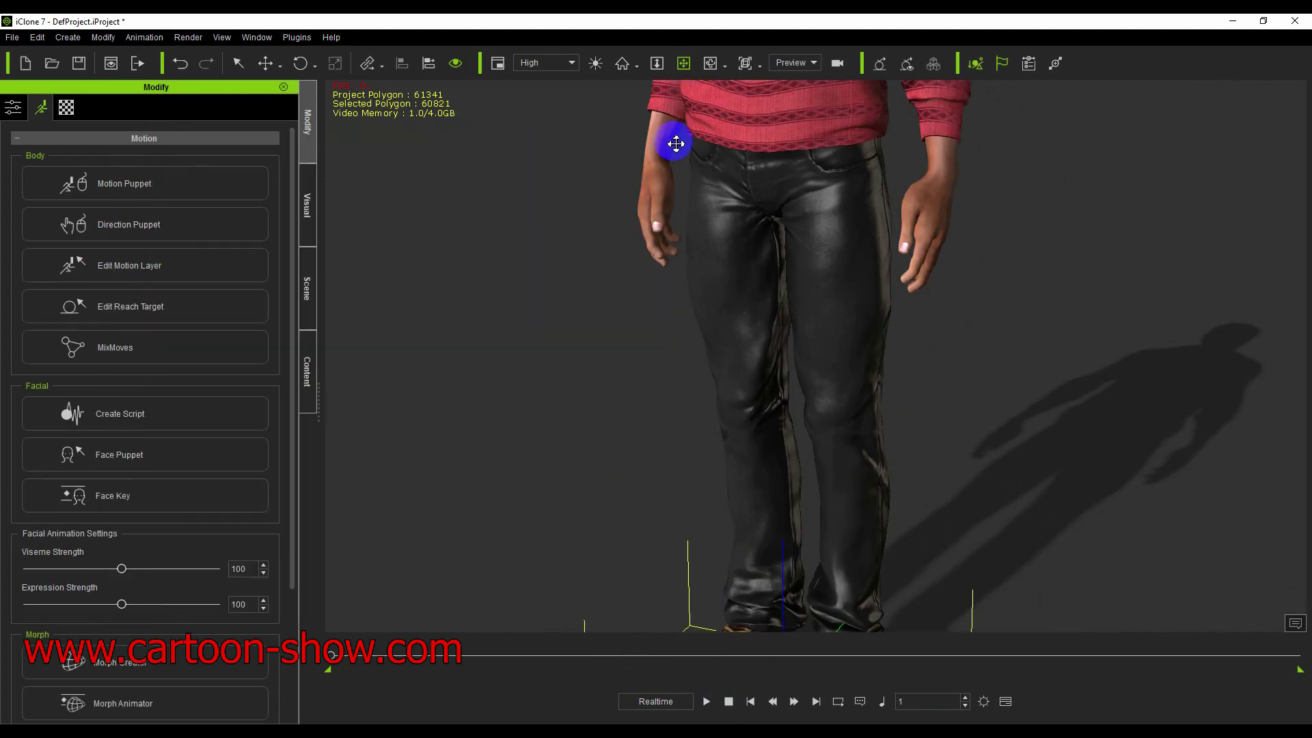
Frame the character's face and shoulders close up from the front
middle_click_drag(673, 140, 638, 562)
scroll(644, 407, "up", 3)
scroll(644, 407, "up", 2)
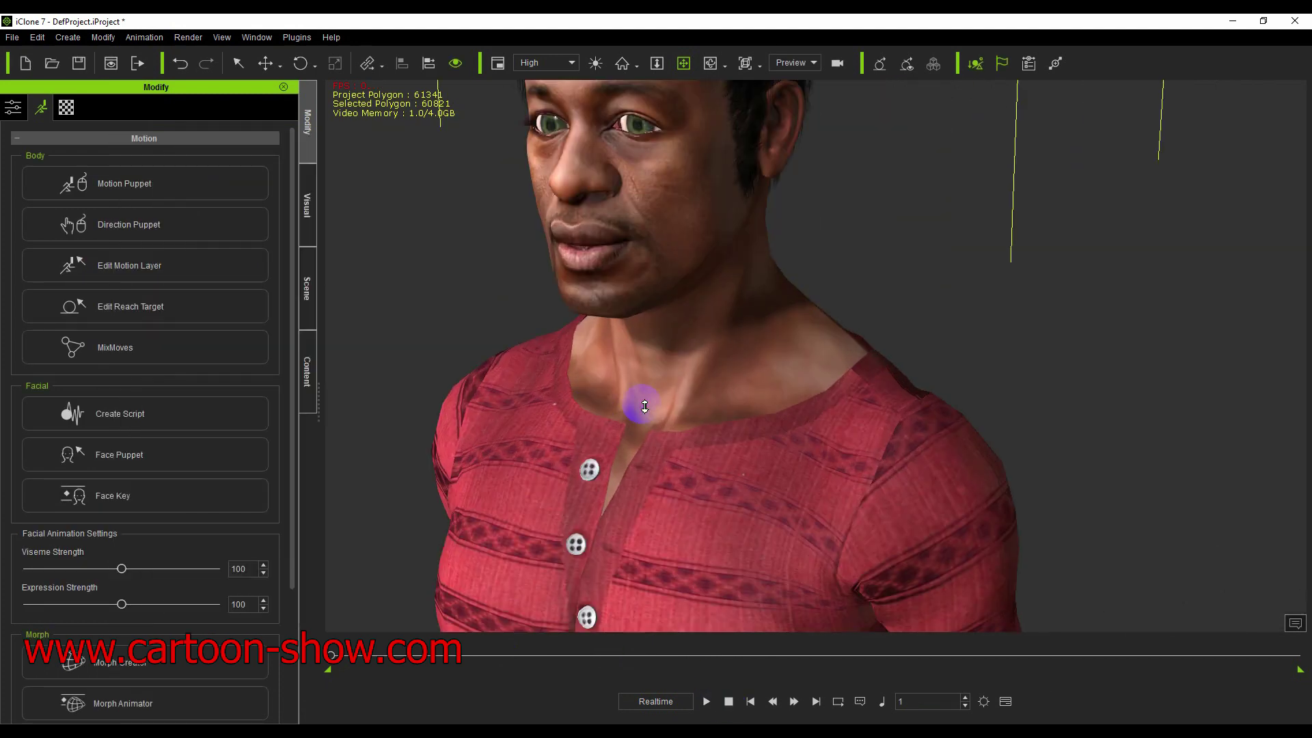
left_click(708, 60)
left_click_drag(688, 240, 723, 196)
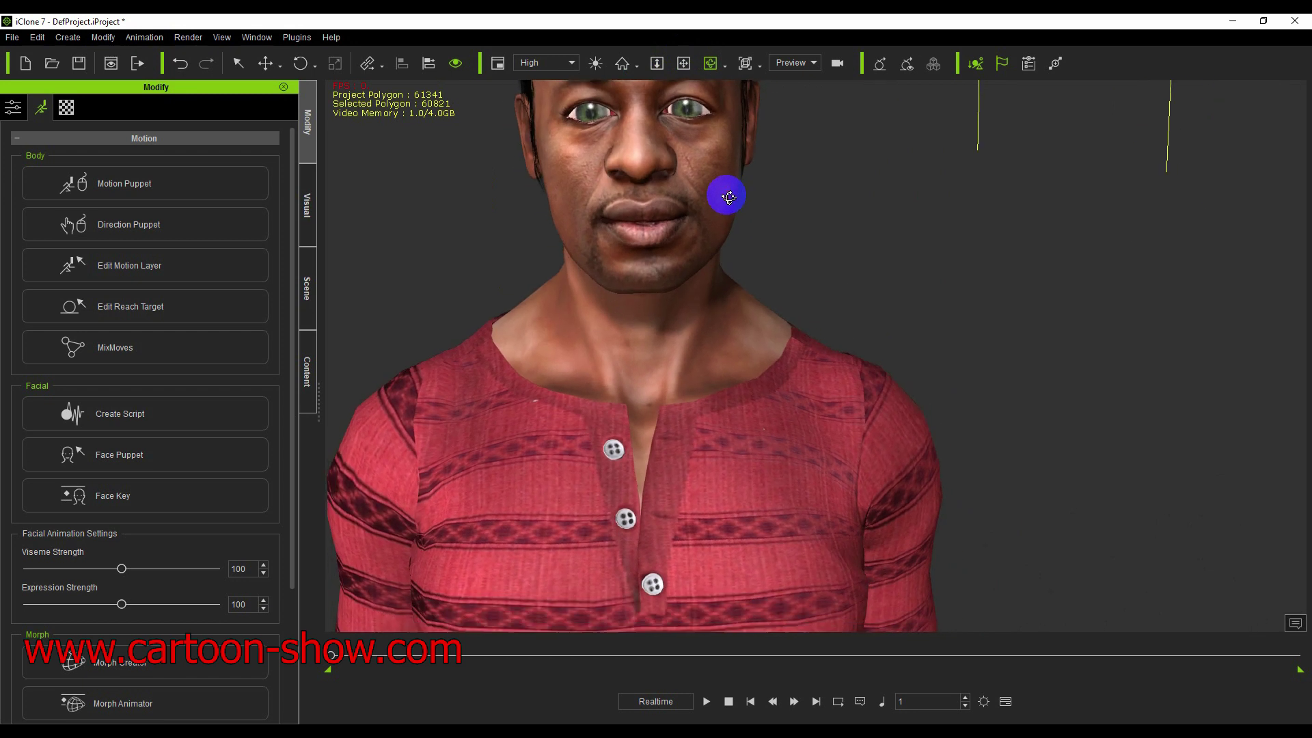
left_click(687, 64)
left_click_drag(711, 228, 714, 246)
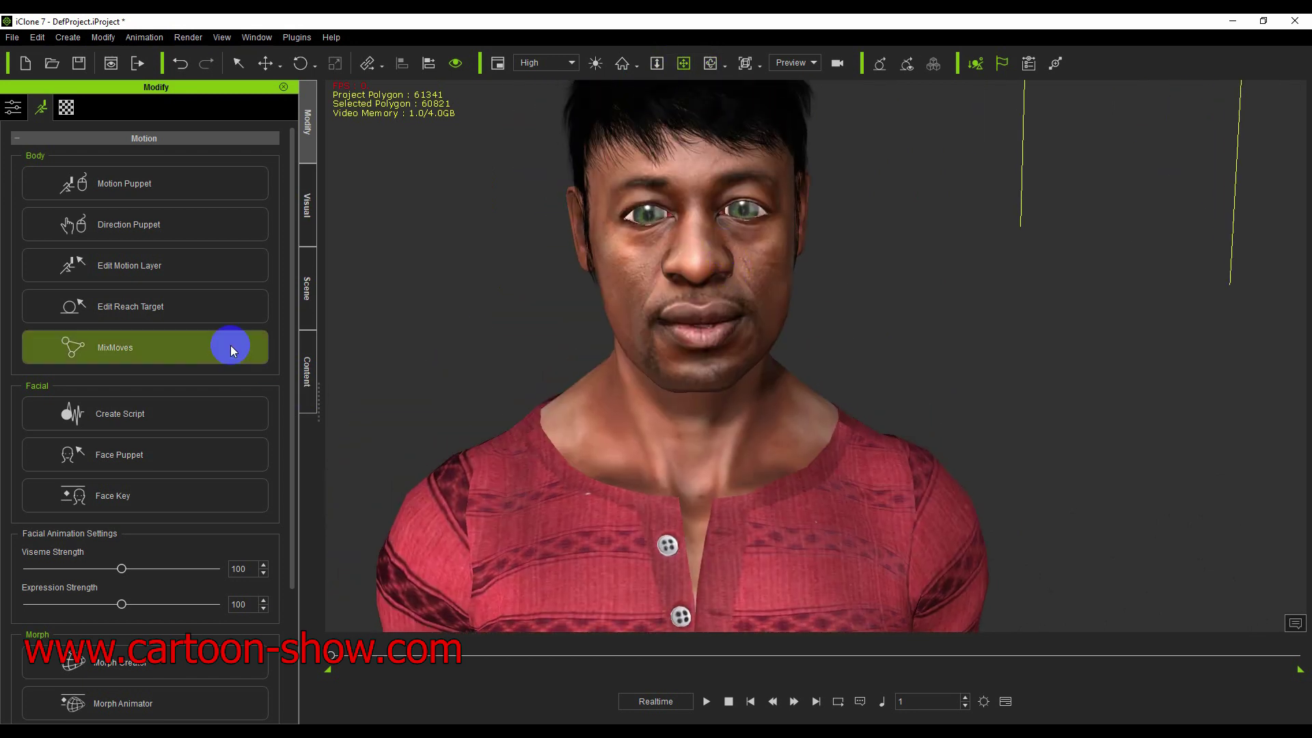
left_click(53, 429)
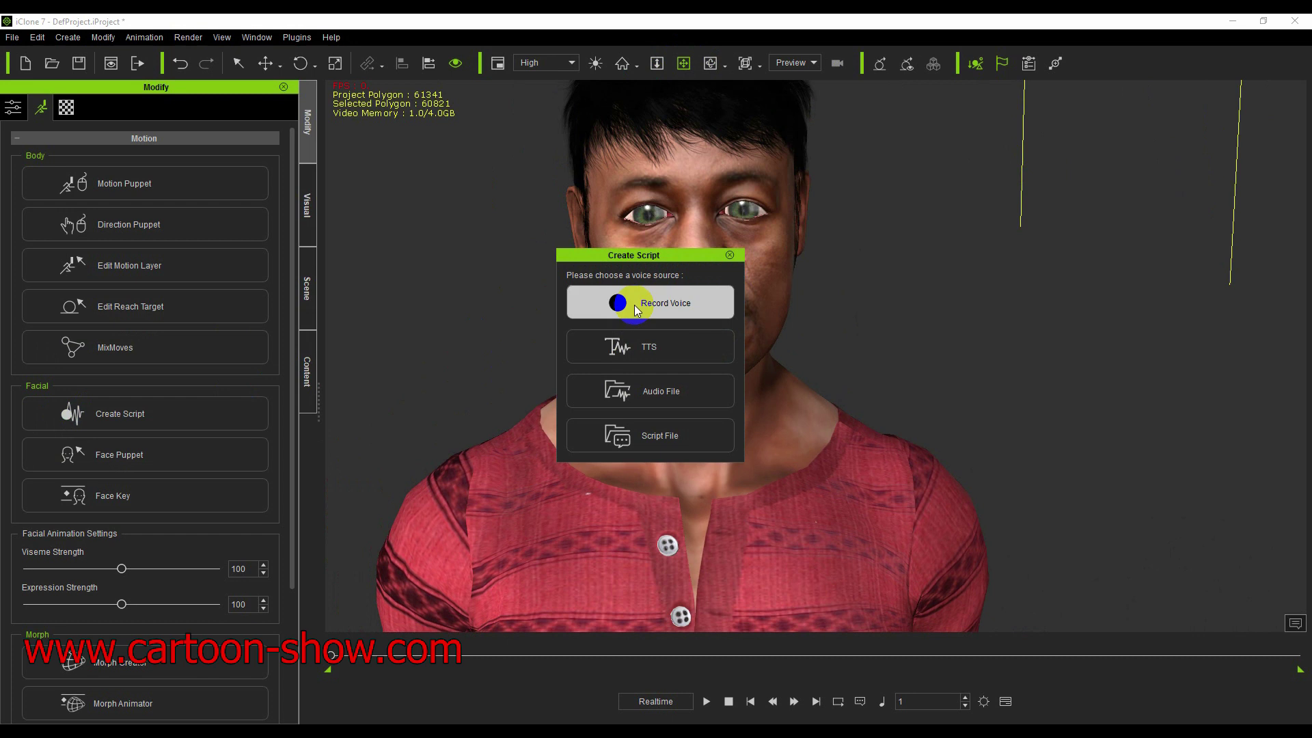
left_click(625, 302)
left_click(722, 439)
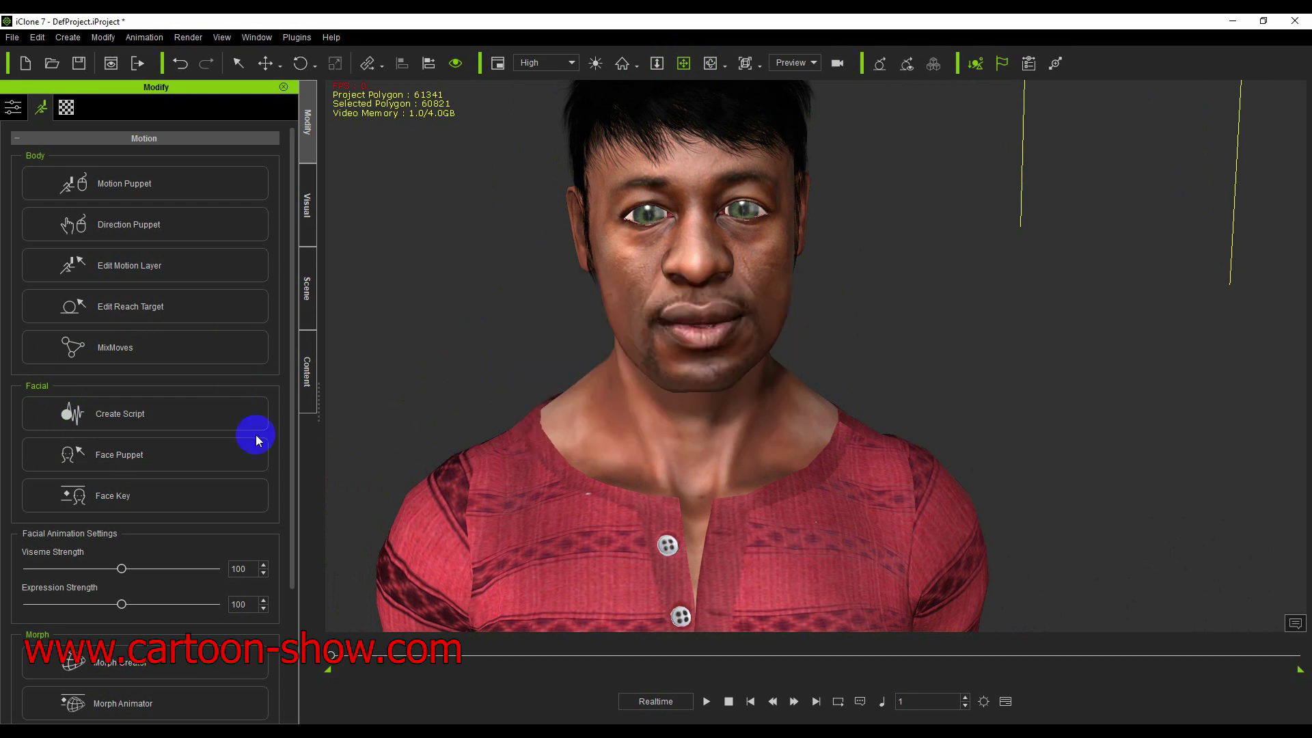
Create a text-to-speech script reading "Hello I sent you my private data to my bank" for the character
left_click(103, 422)
left_click(671, 343)
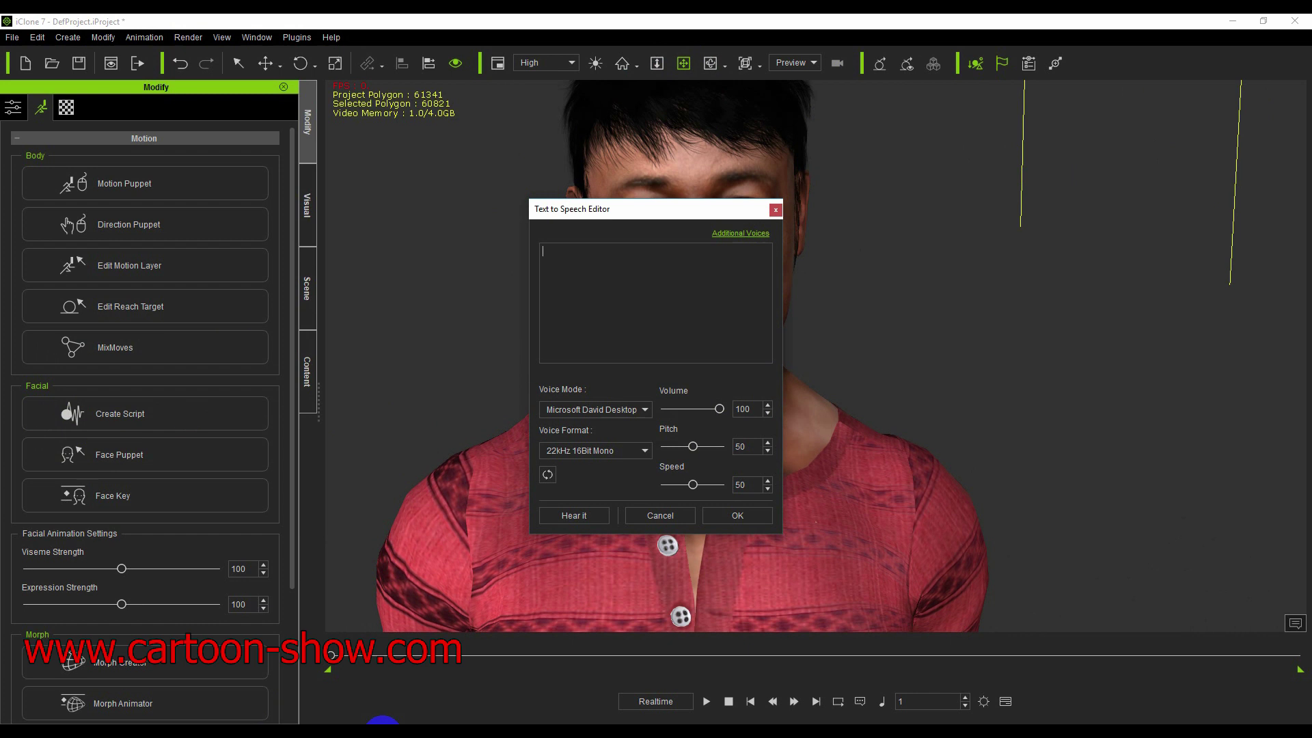
right_click(565, 280)
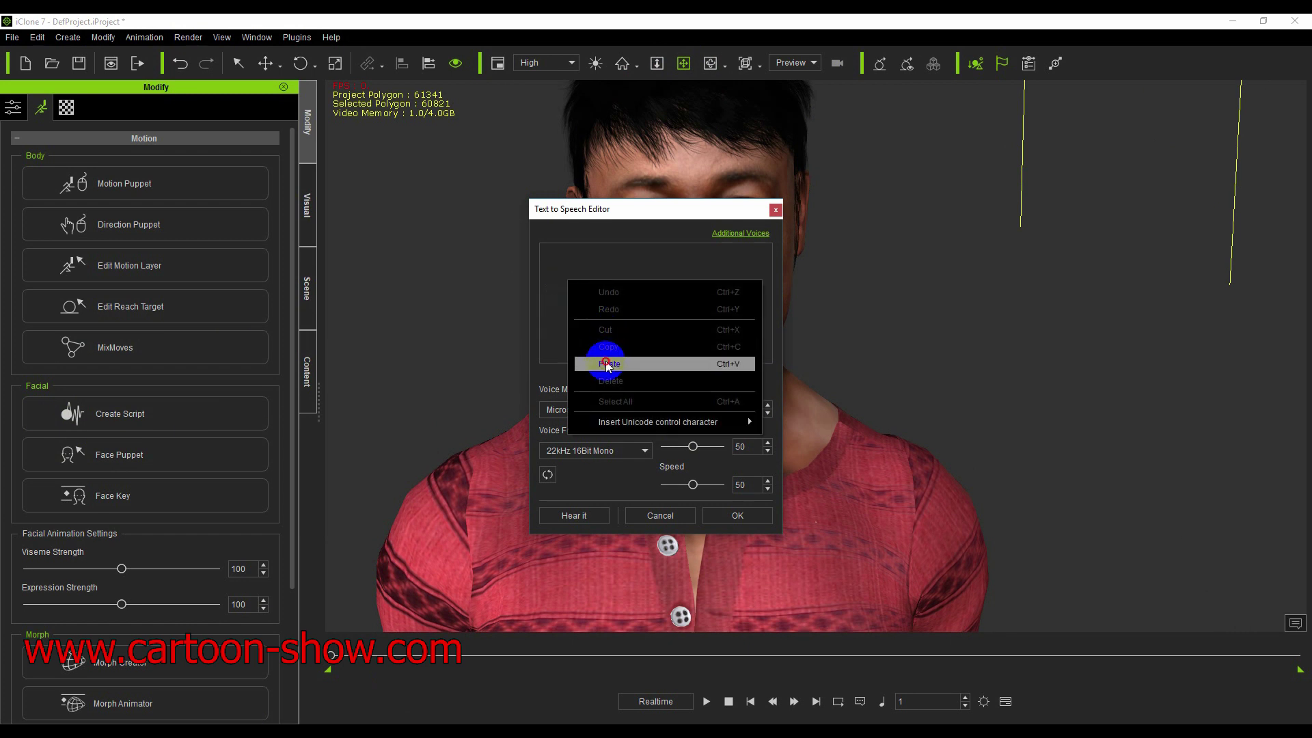
left_click(606, 364)
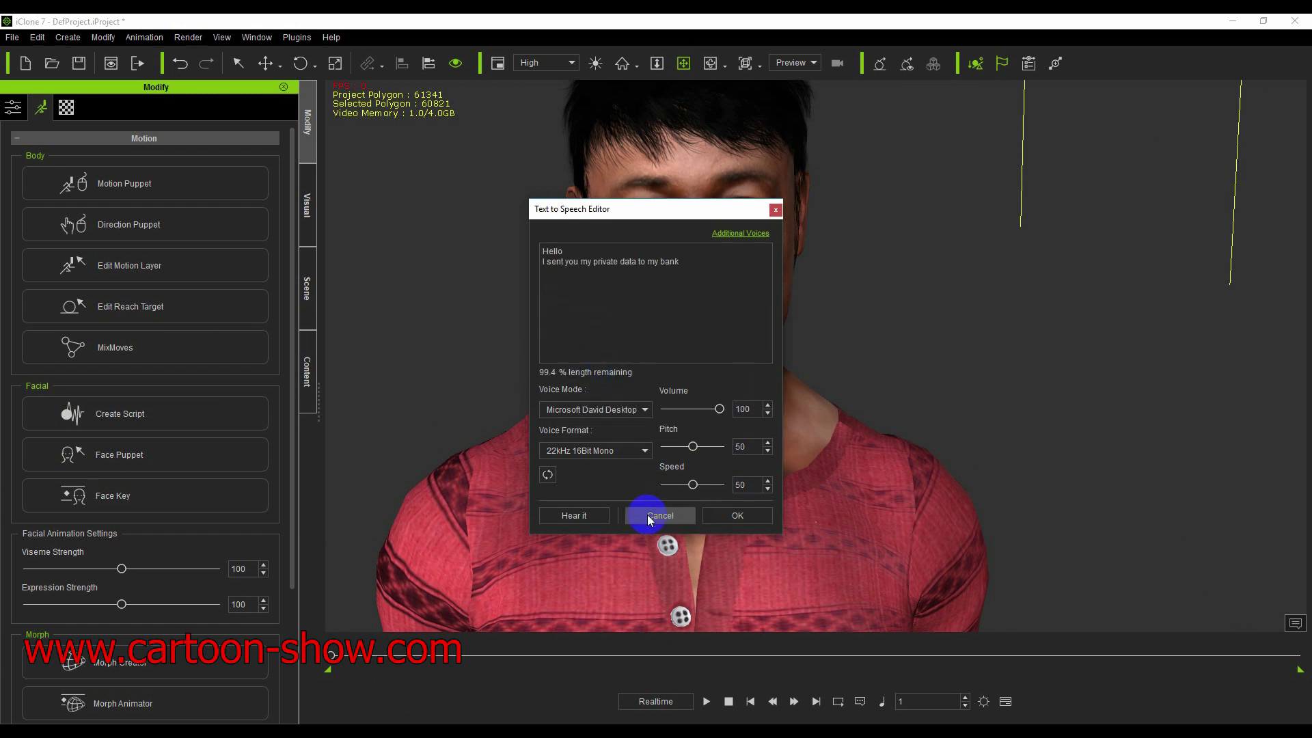
left_click(727, 517)
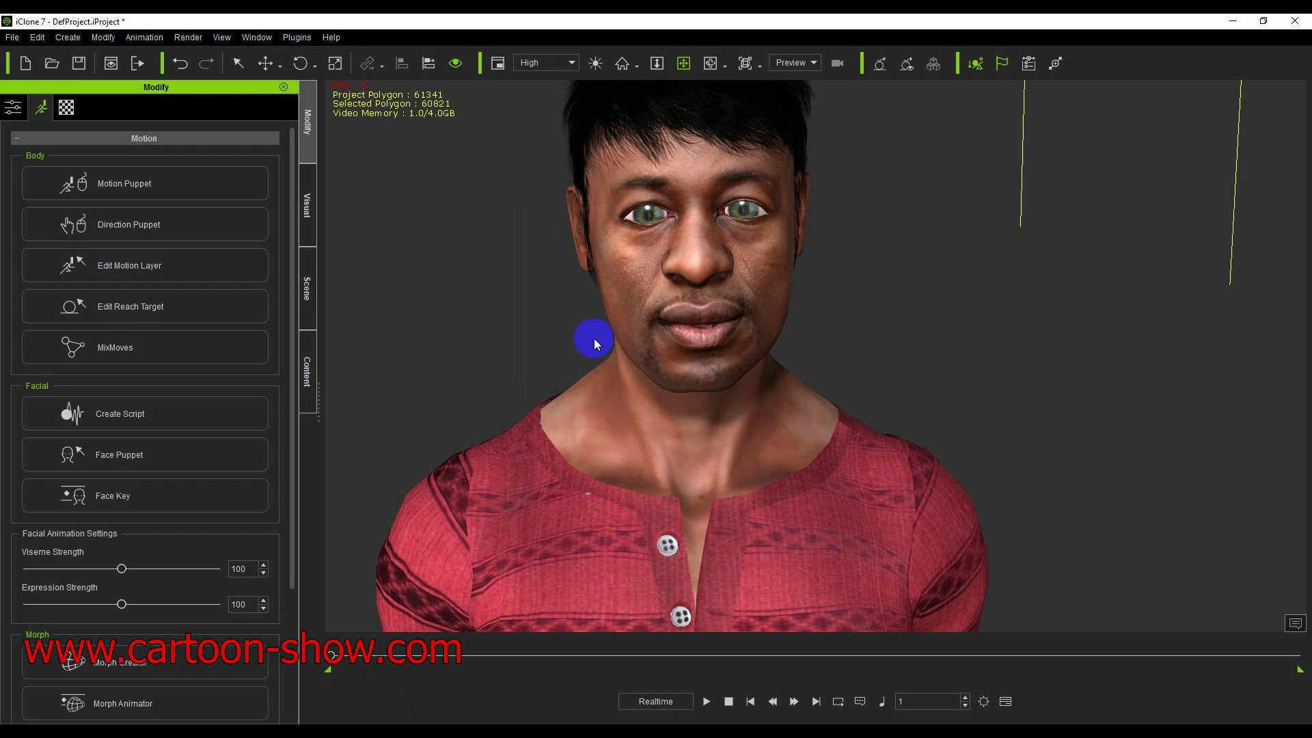
Play the animation twice from the start, checking the character's lip-sync and body motion both close up and farther out
left_click(706, 701)
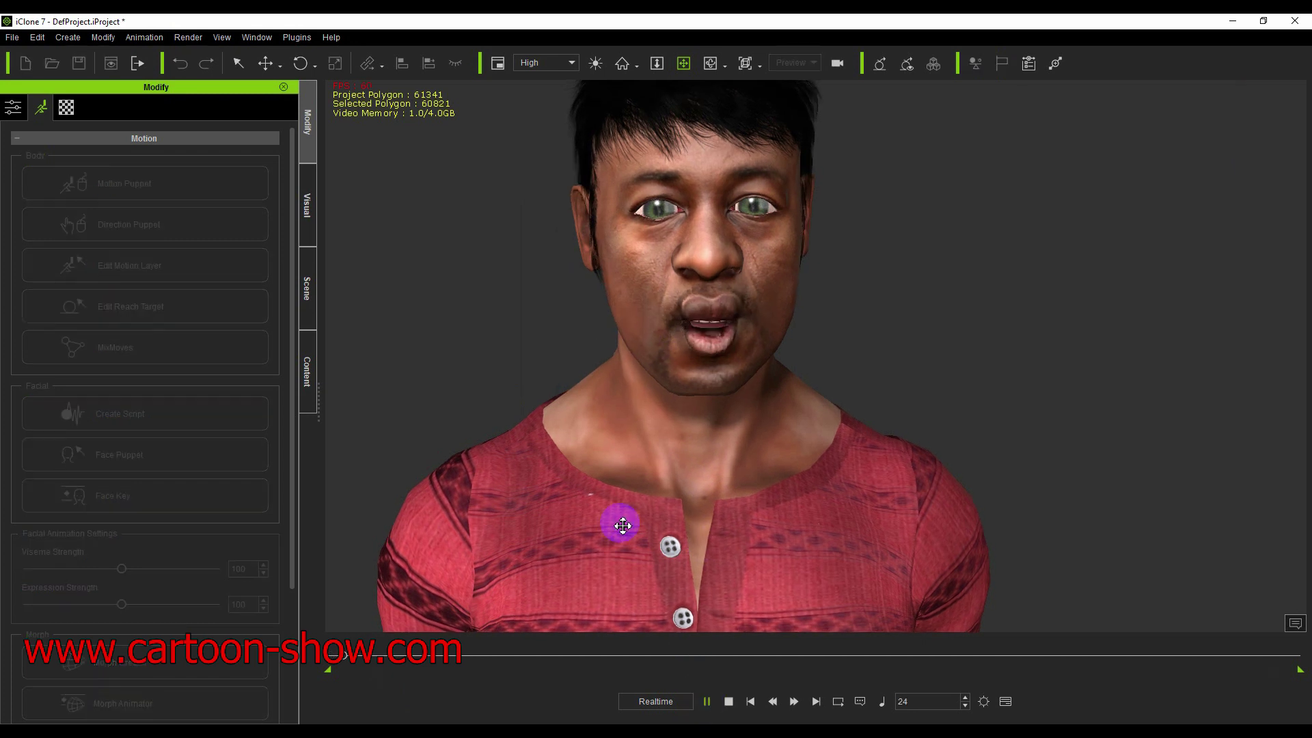
scroll(620, 521, "down", 10)
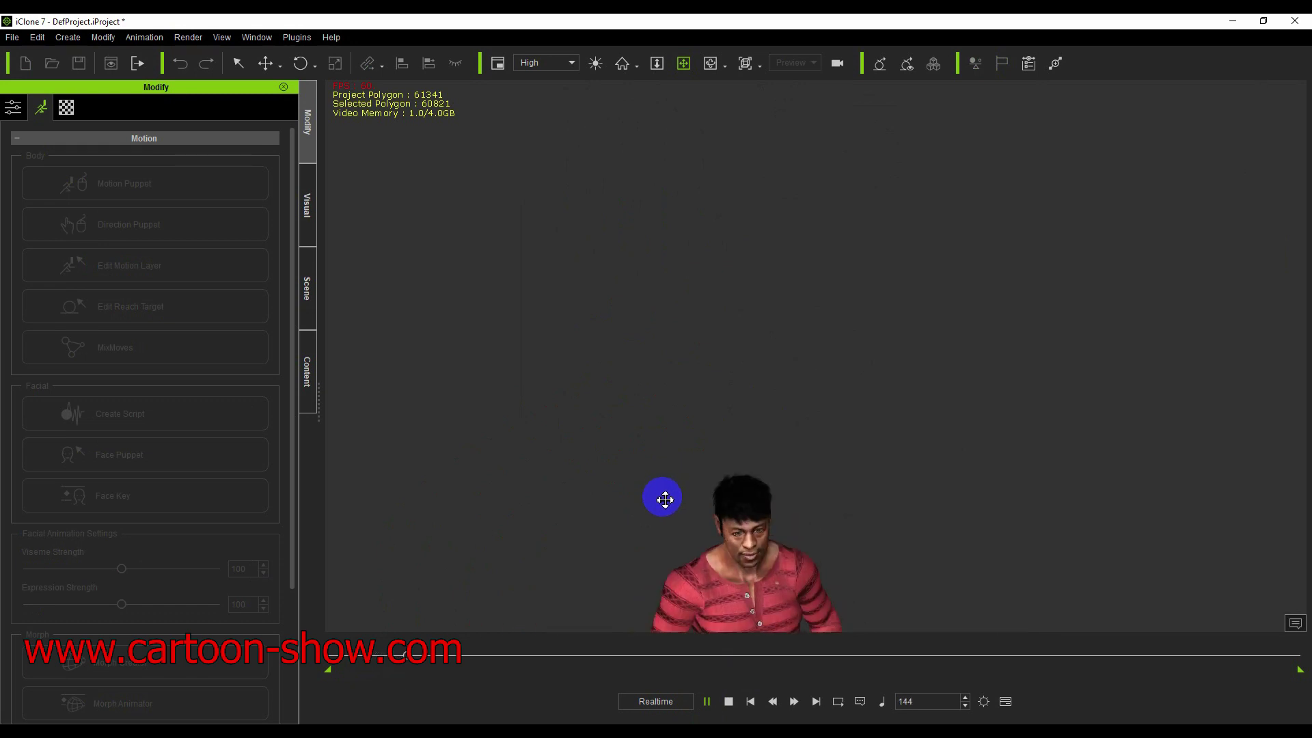
scroll(622, 345, "up", 10)
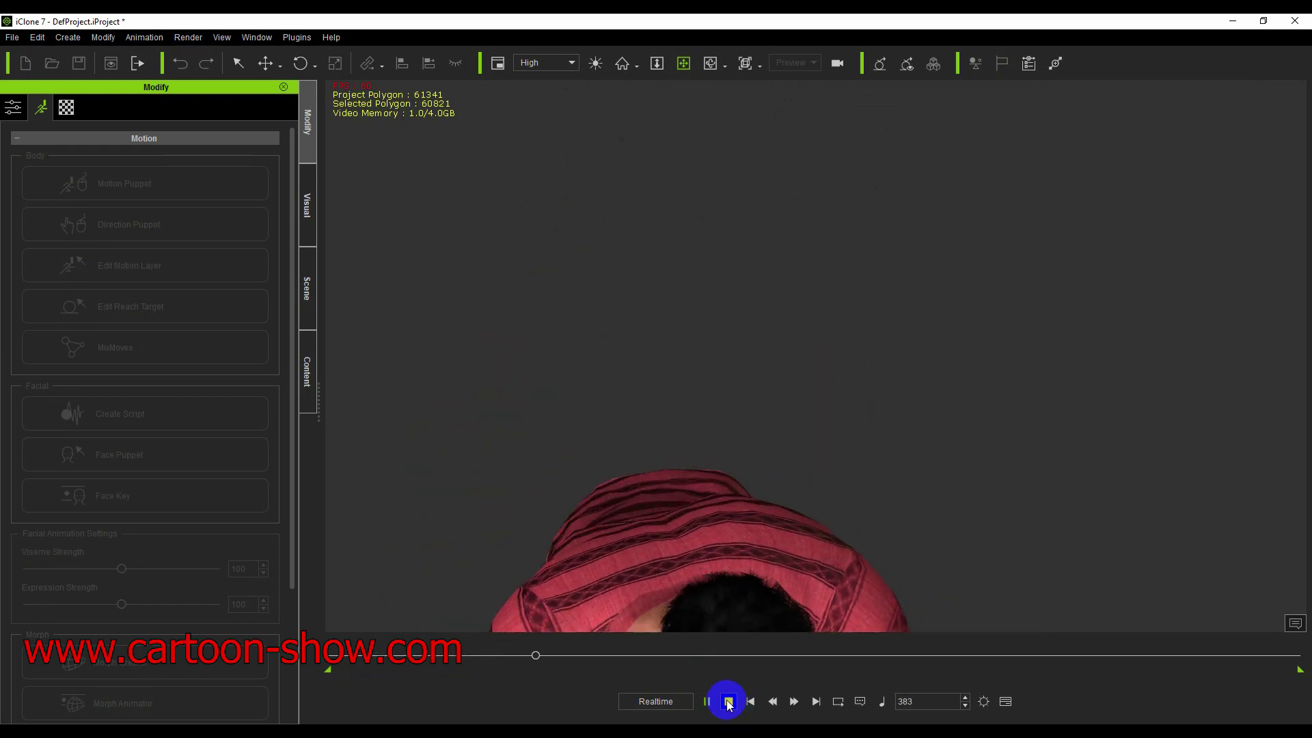
left_click(729, 701)
scroll(650, 328, "down", 3)
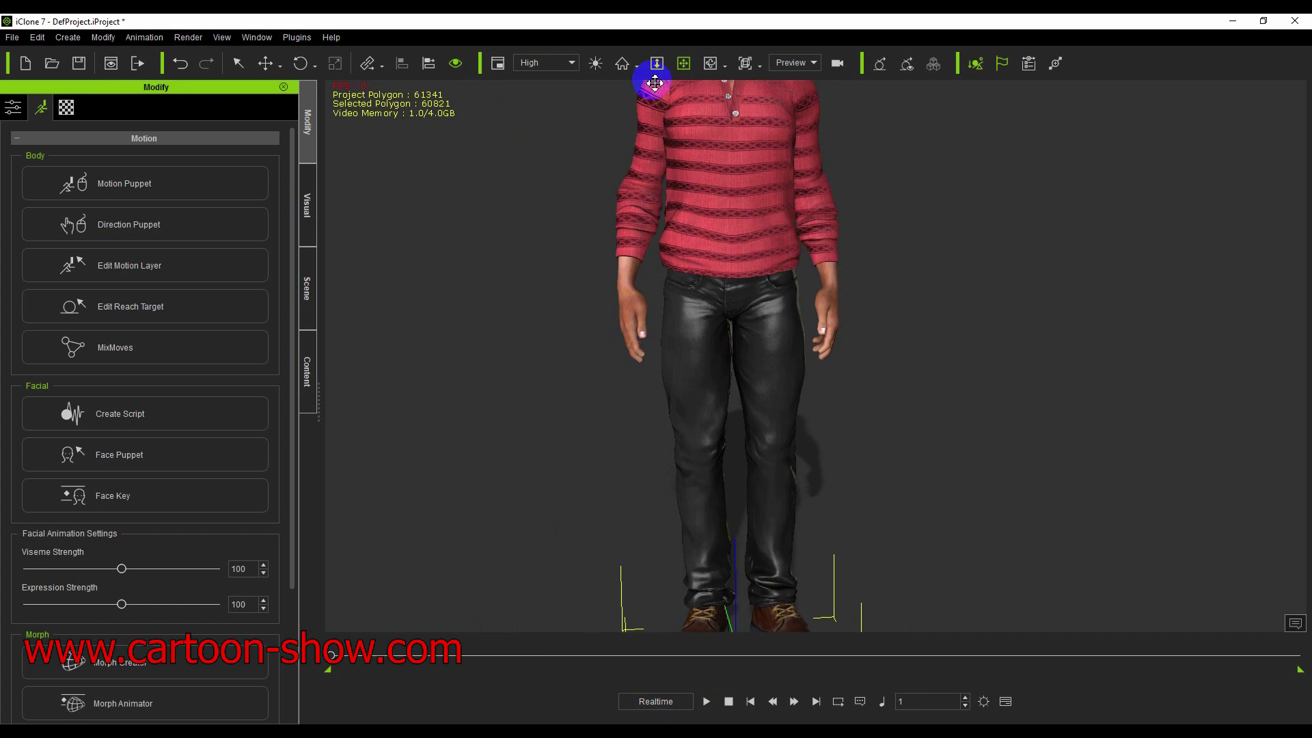
middle_click_drag(650, 73, 648, 246)
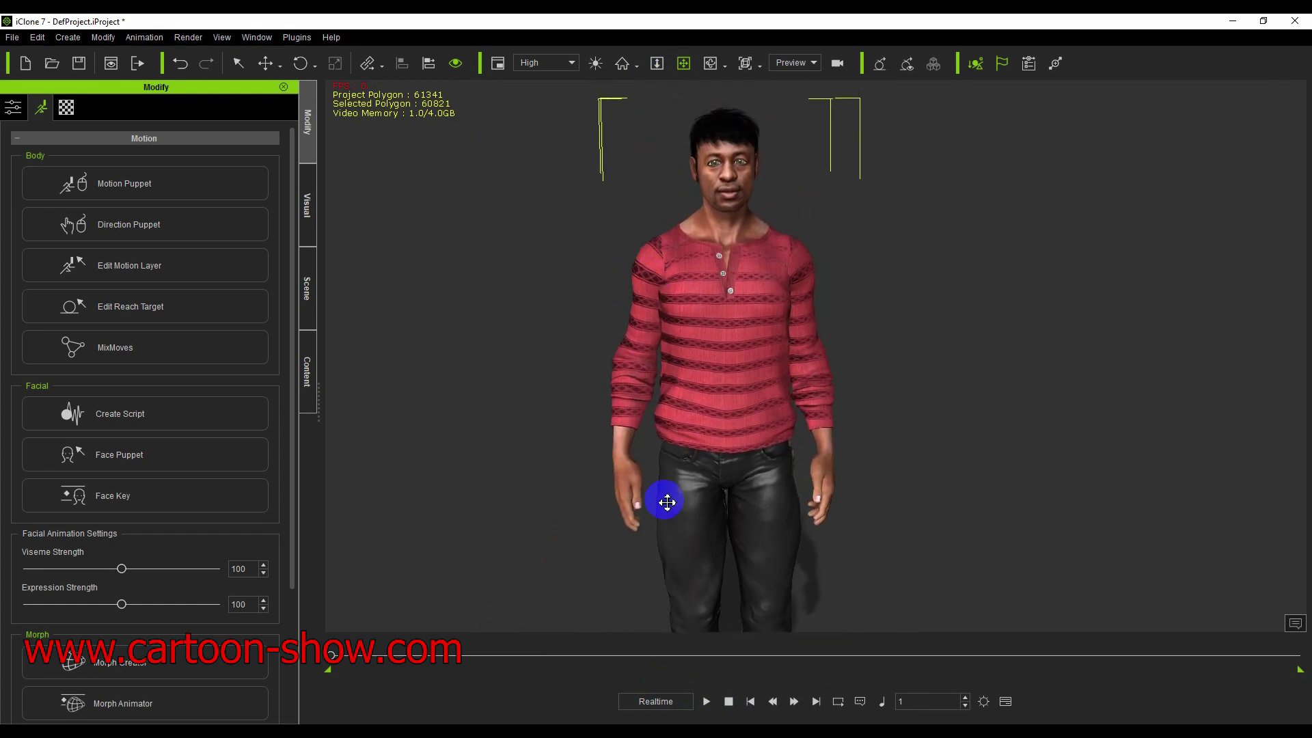
left_click(708, 701)
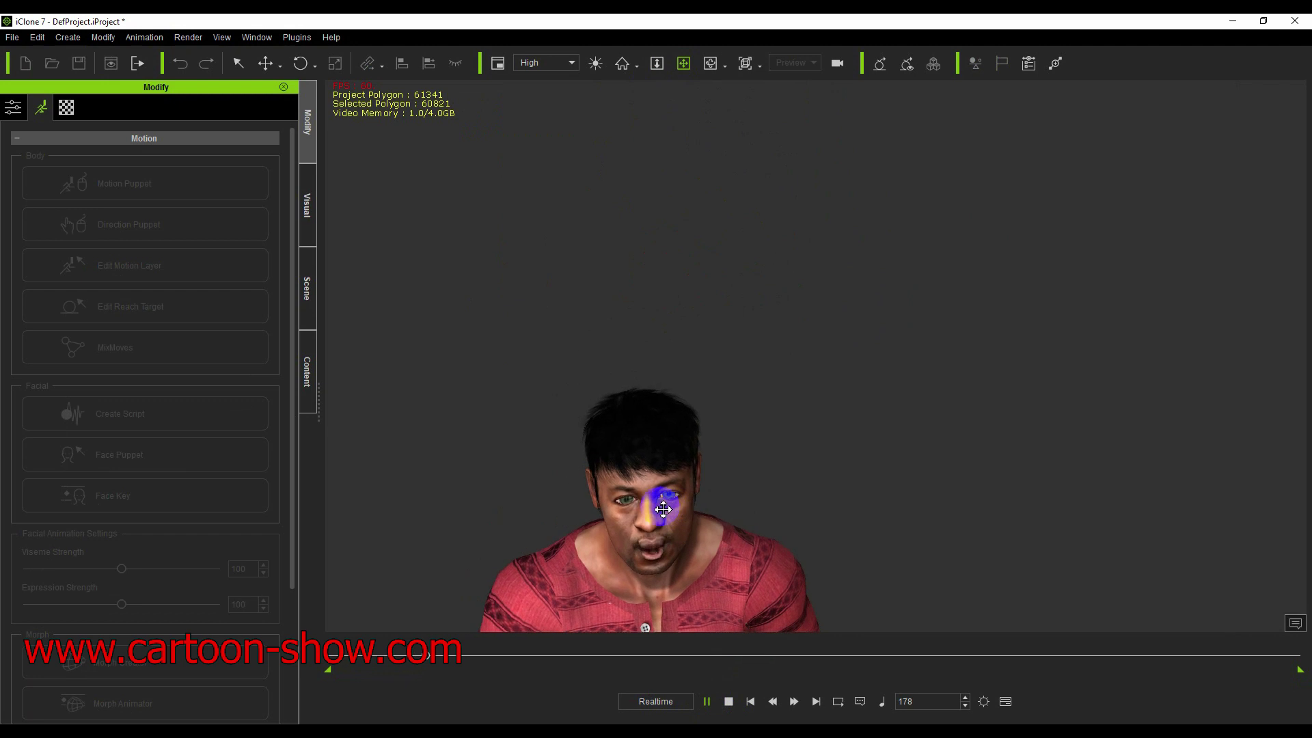
left_click(728, 701)
Remove the character's object animation and play the project from frame 1 to check the result, stopping playback at the end
right_click(600, 240)
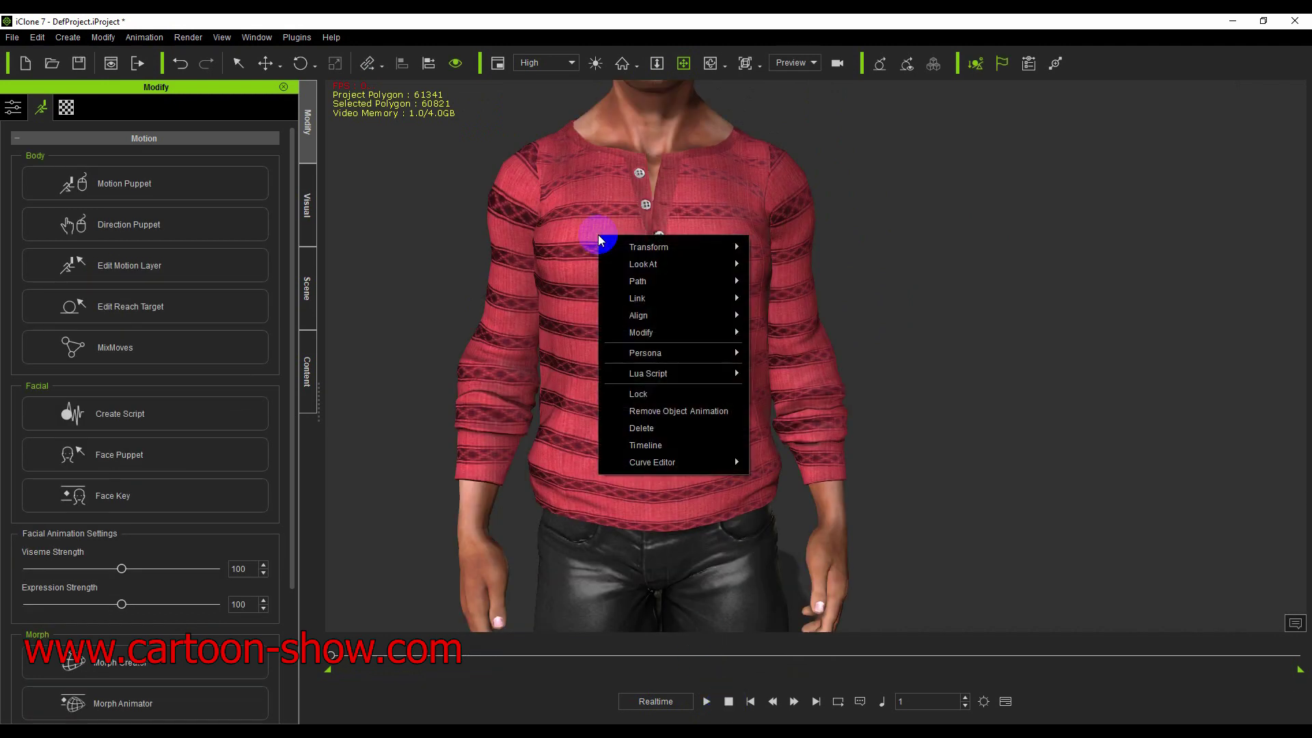
left_click(641, 410)
left_click(707, 701)
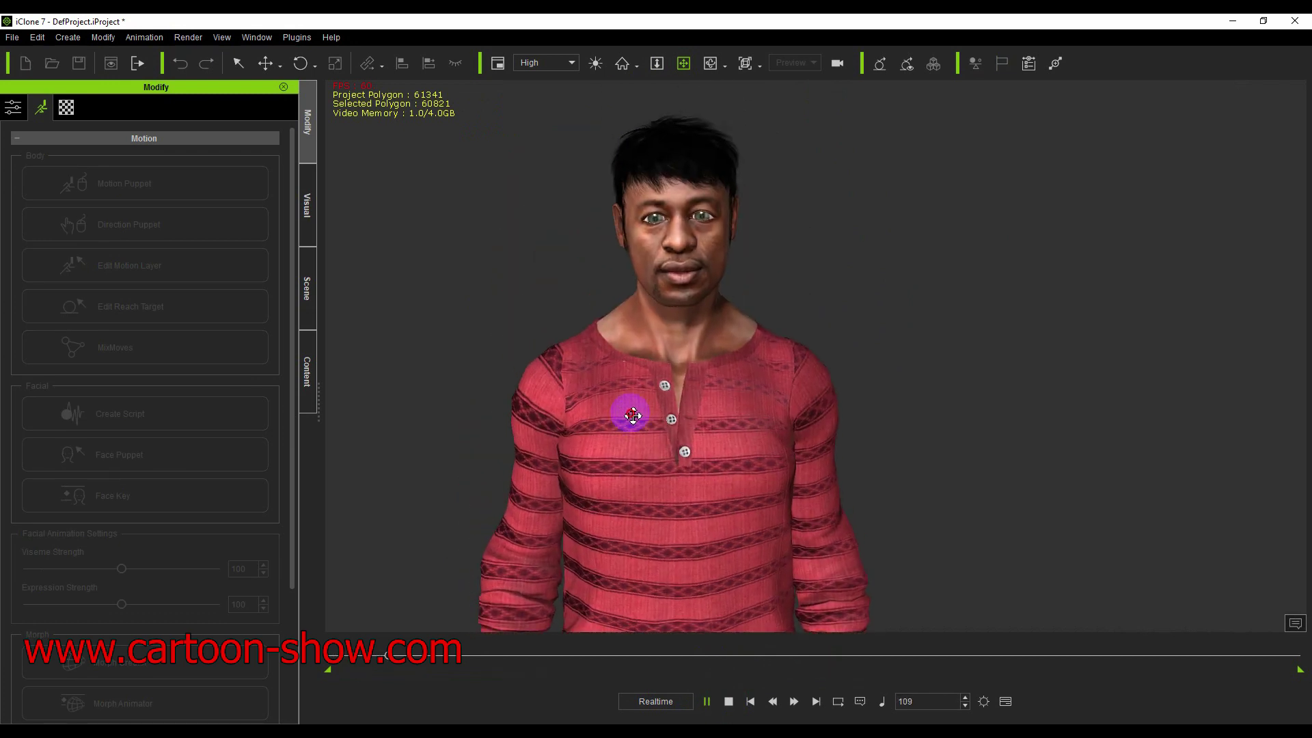
left_click(729, 701)
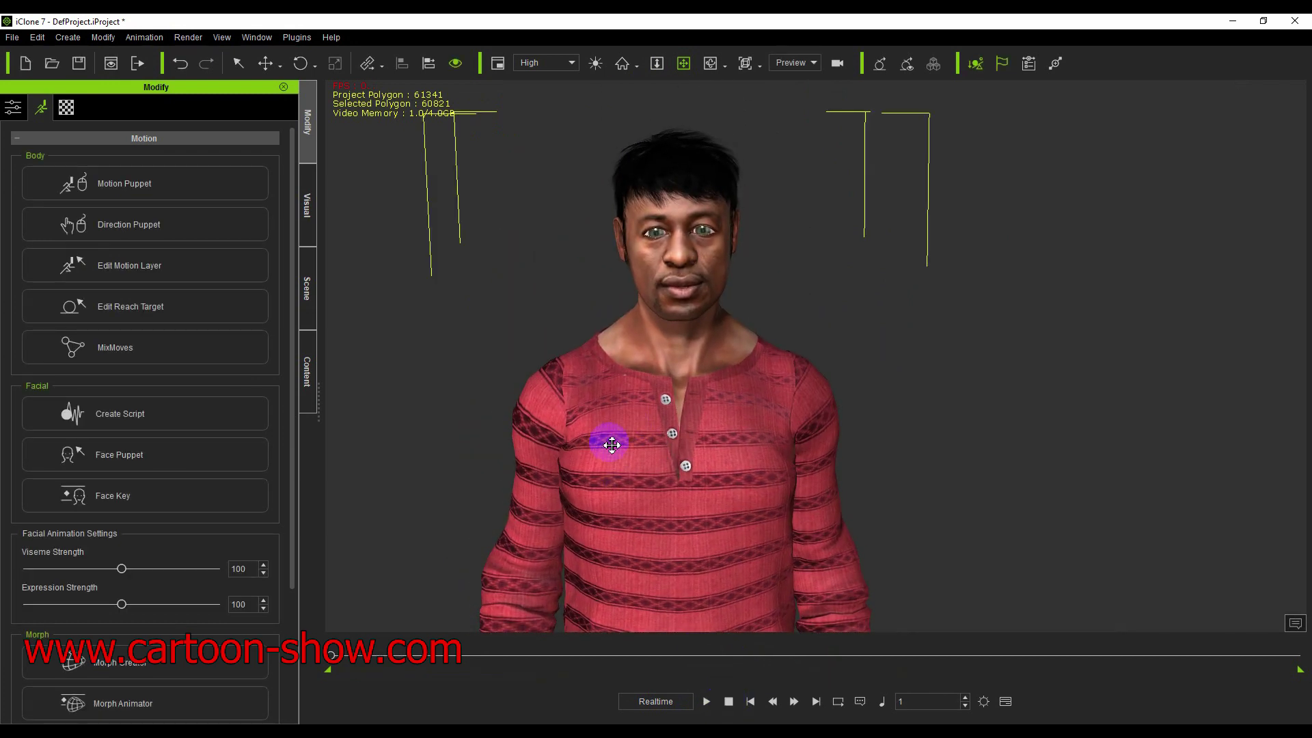
Create a new text-to-speech script for the character by pasting the copied text, with the voice format at 22kHz 16Bit Mono
left_click(116, 413)
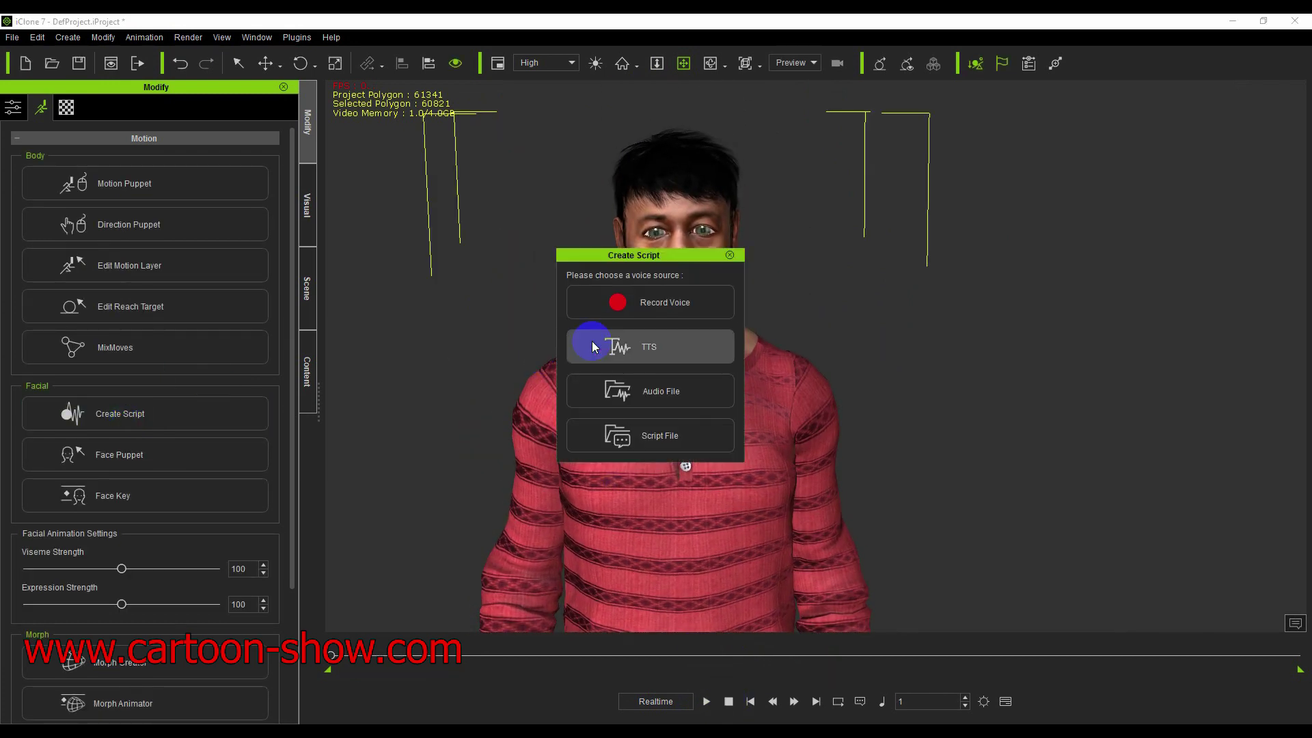
left_click(625, 343)
right_click(586, 272)
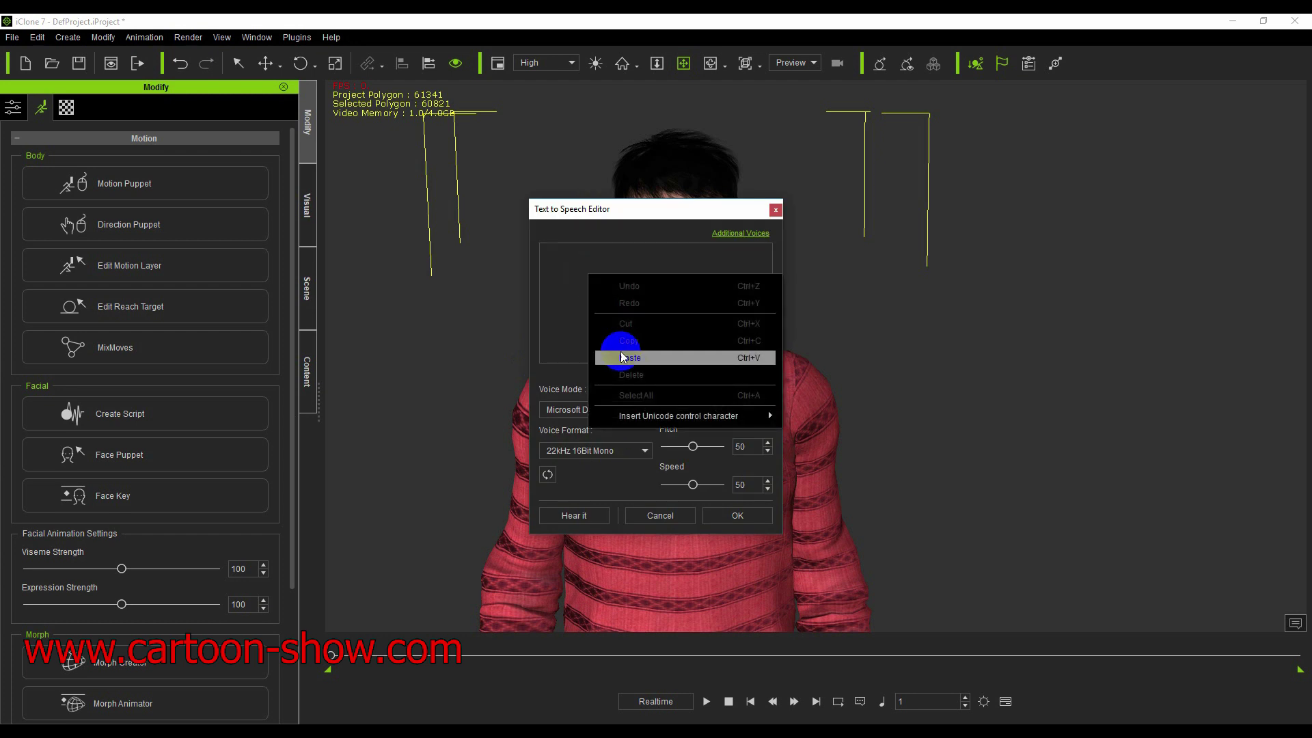
left_click(599, 352)
left_click(734, 515)
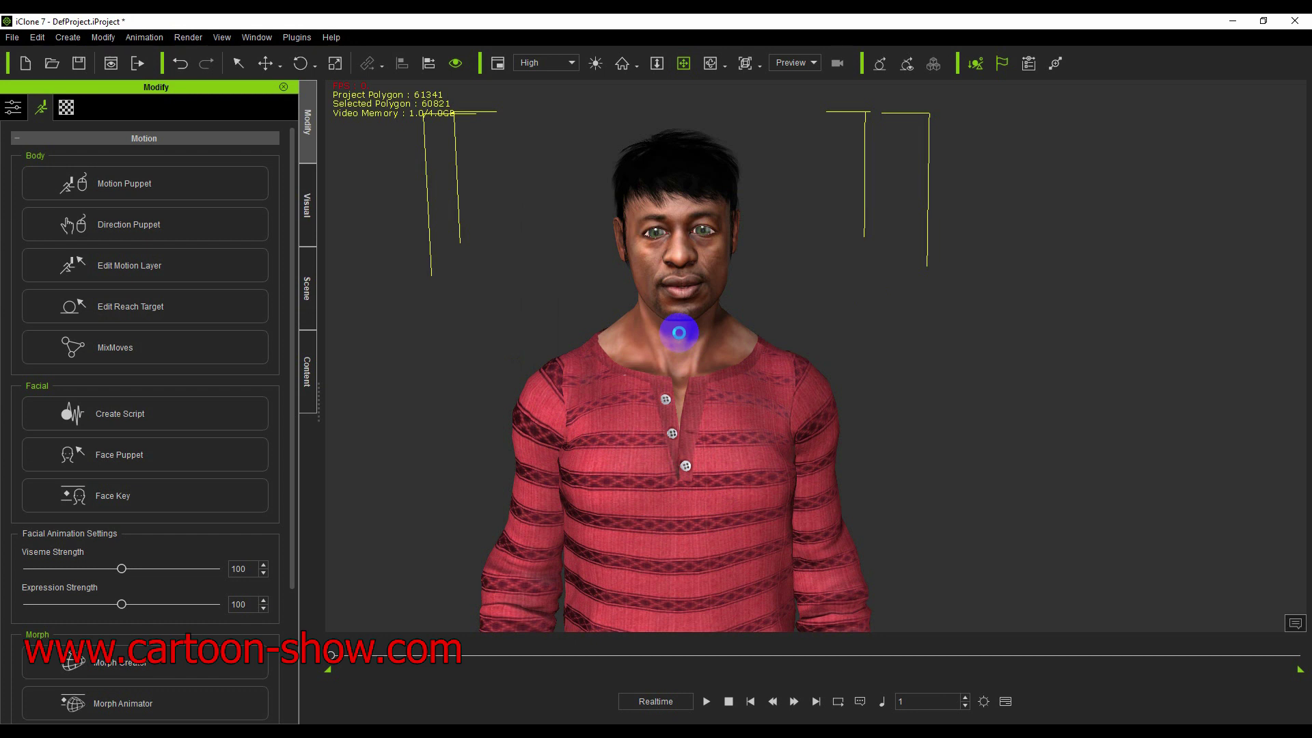
Frame the character's face close up and play the speech animation twice from the start to check the lip-sync
scroll(678, 333, "up", 5)
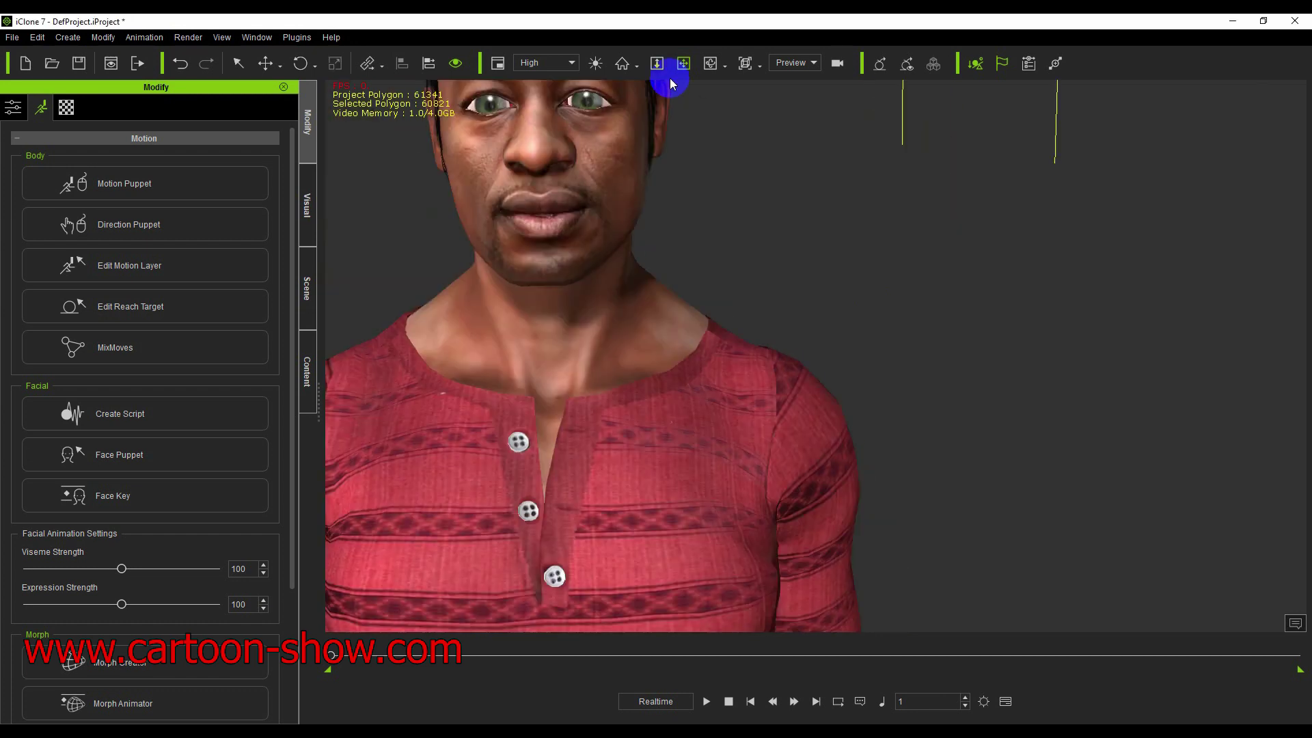
scroll(684, 239, "down", 5)
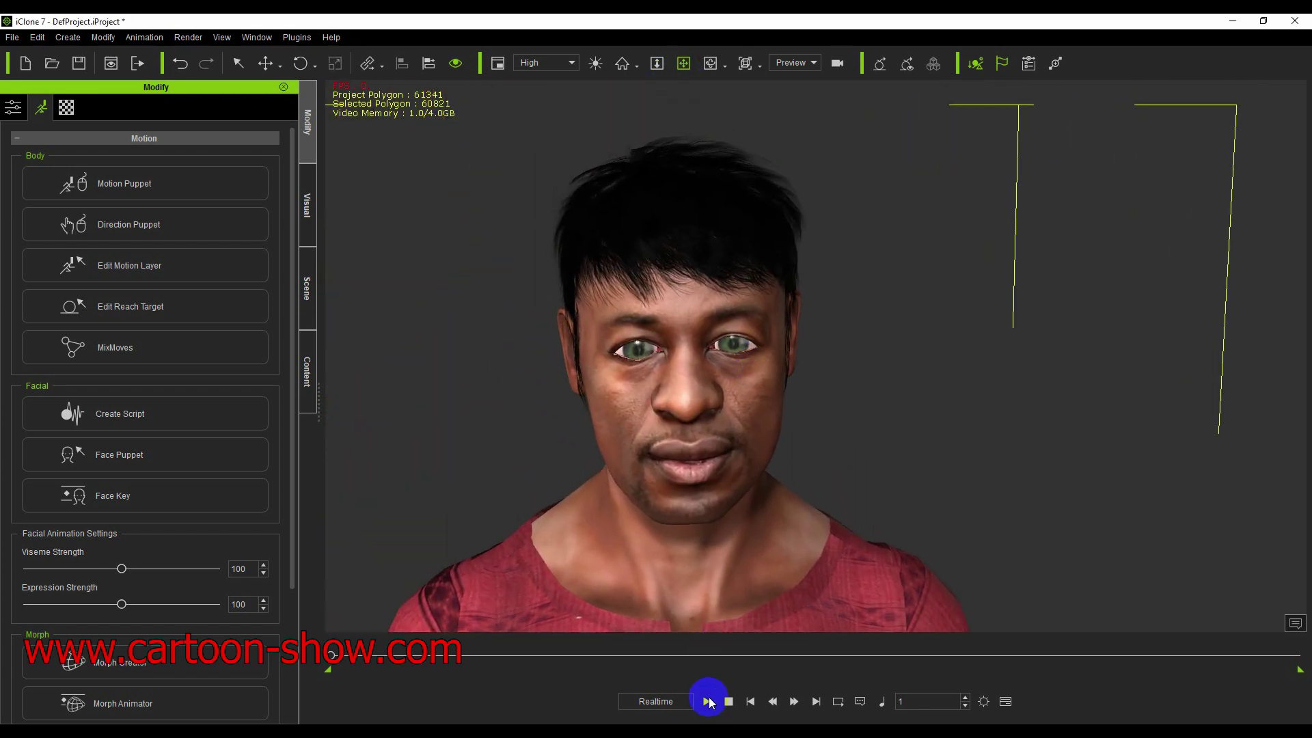
left_click(708, 701)
scroll(691, 517, "up", 3)
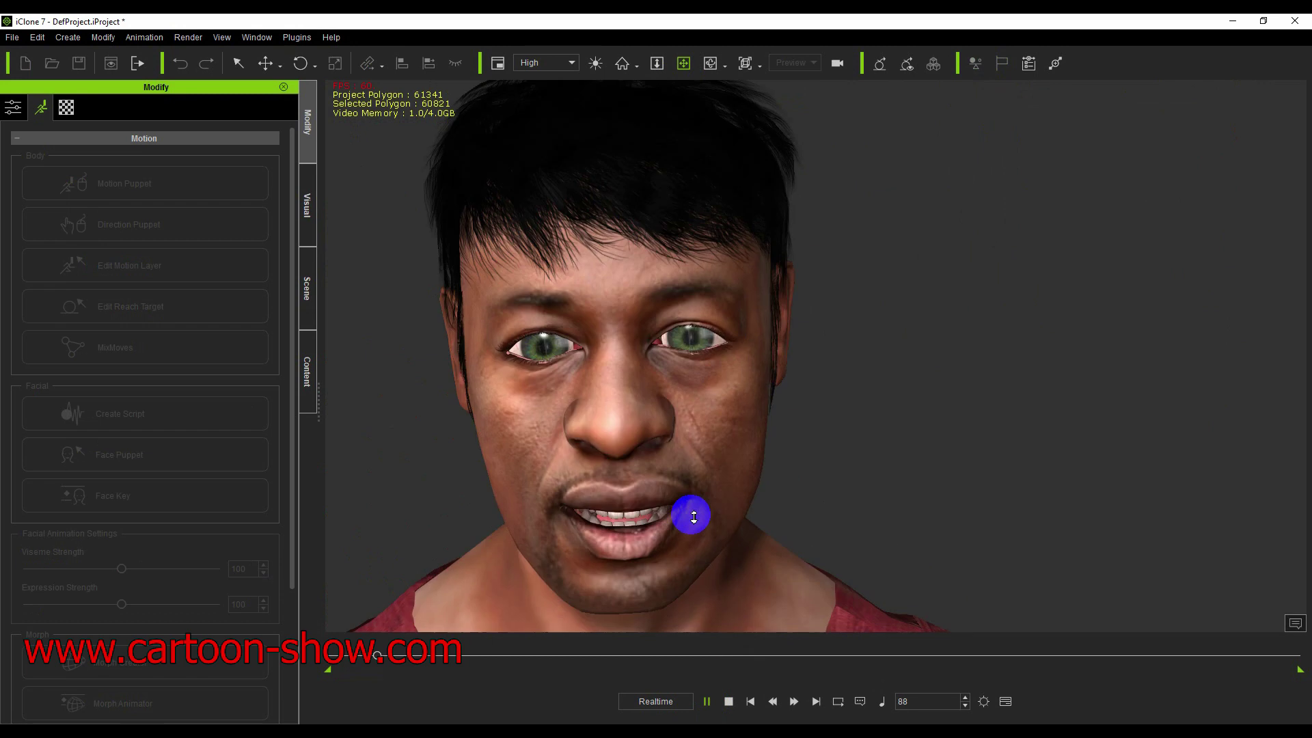
scroll(693, 517, "down", 3)
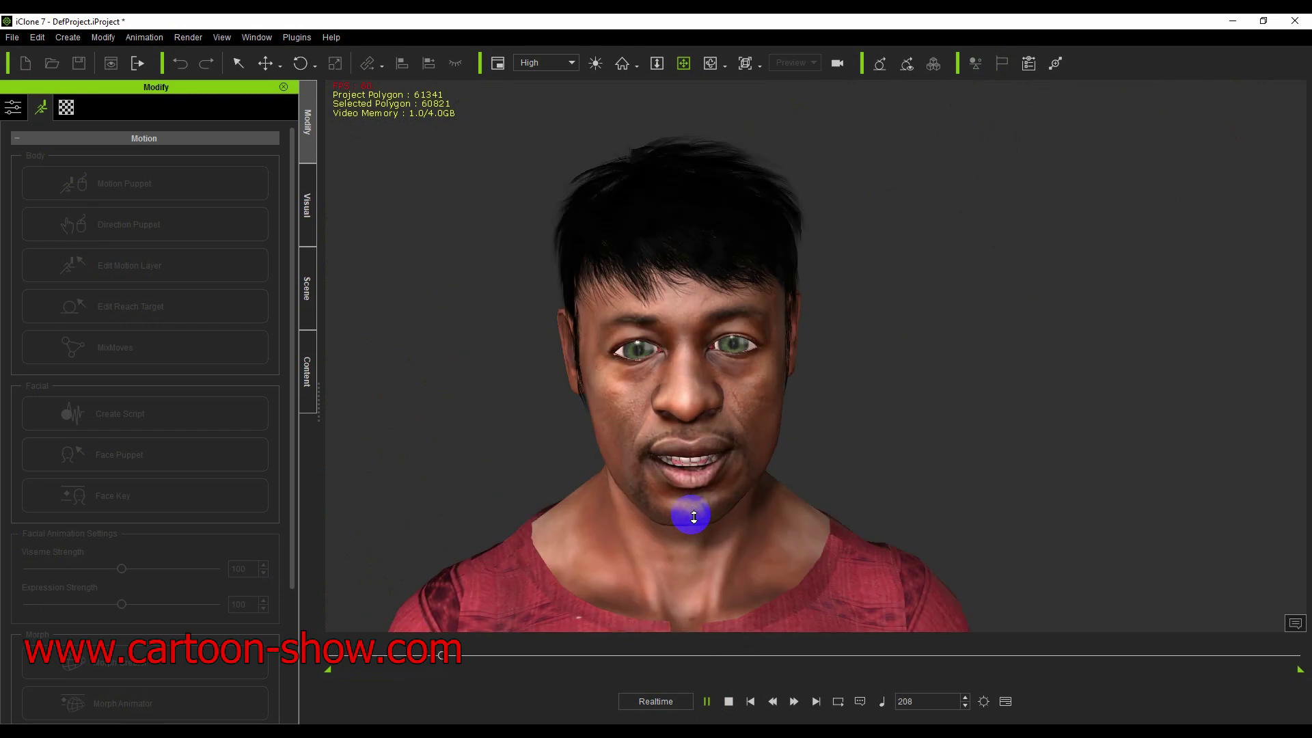
left_click(729, 702)
left_click(707, 702)
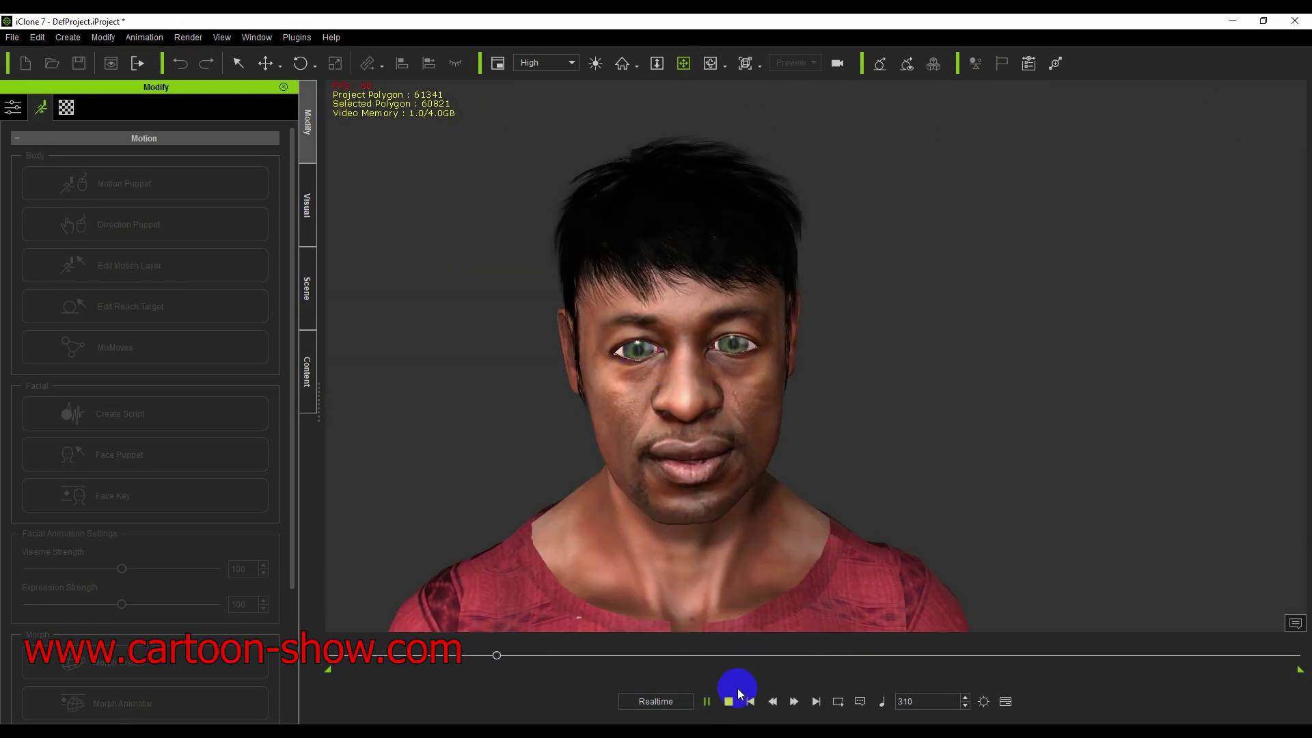
left_click(728, 701)
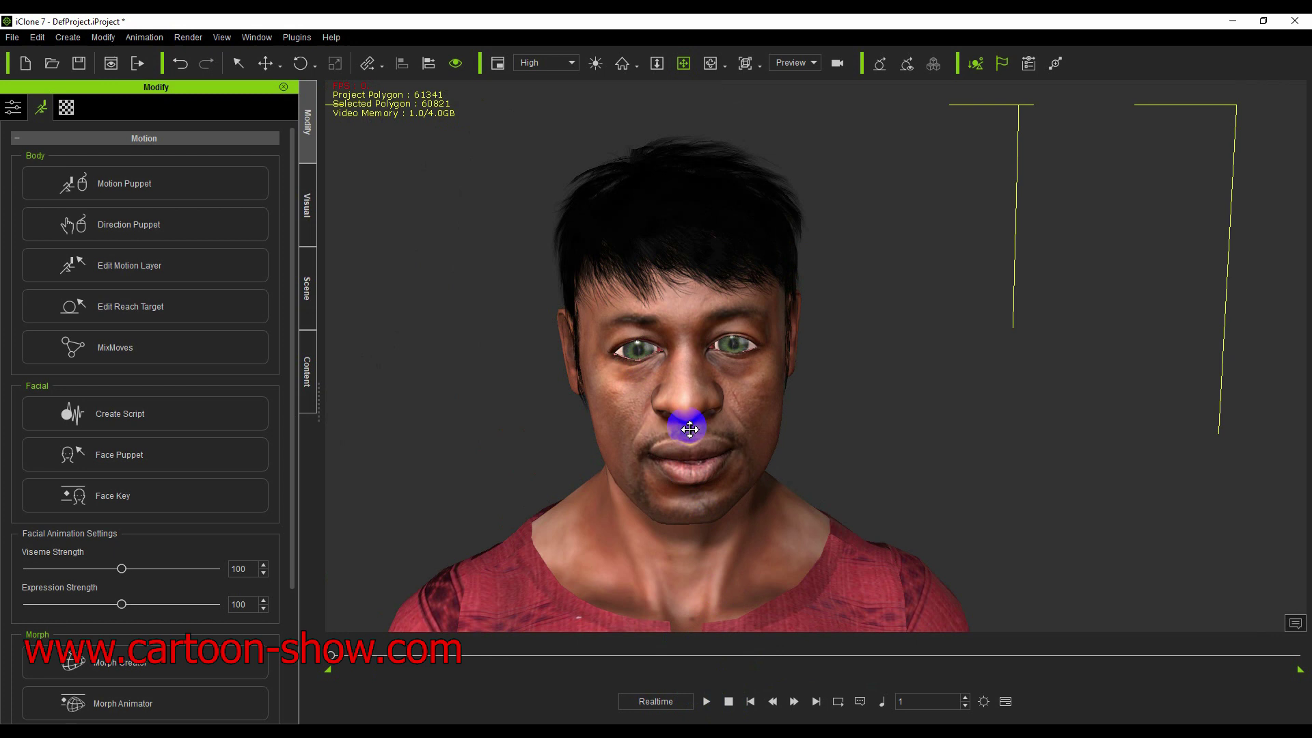